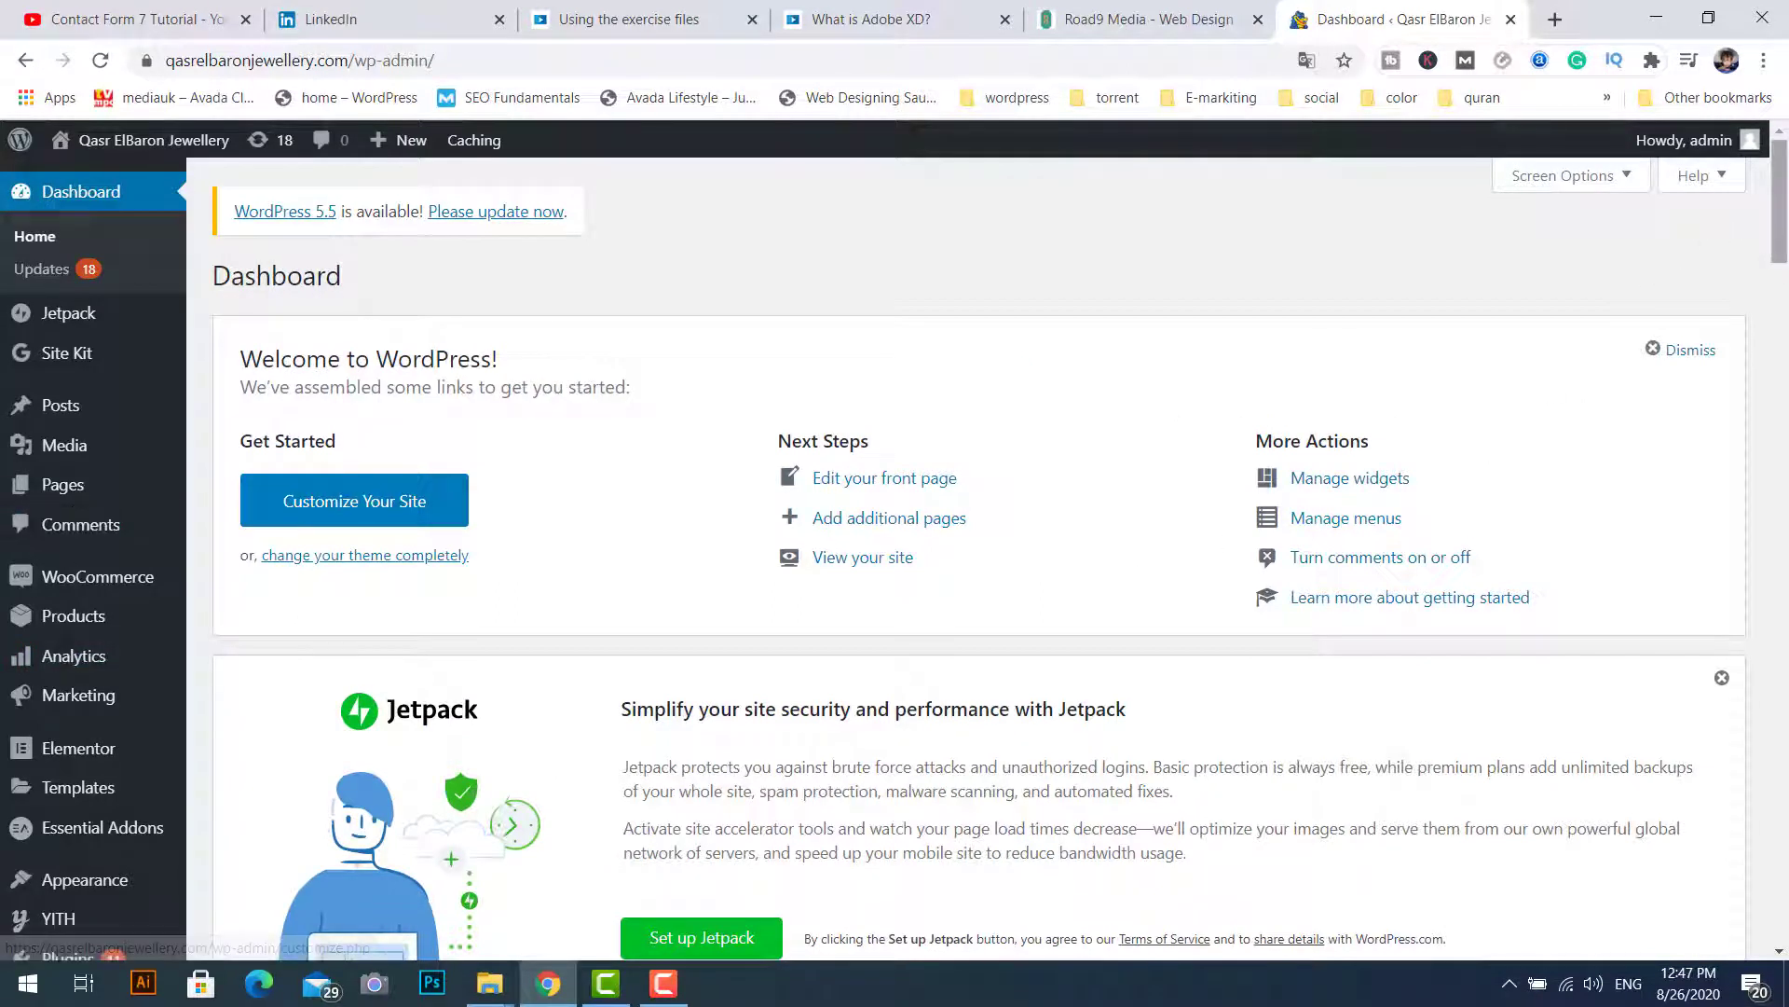
# Step: Search the plugin directory for 'contact', then install and activate Contact Form 7
pyautogui.moveTo(1782, 214); pyautogui.dragTo(1785, 327)
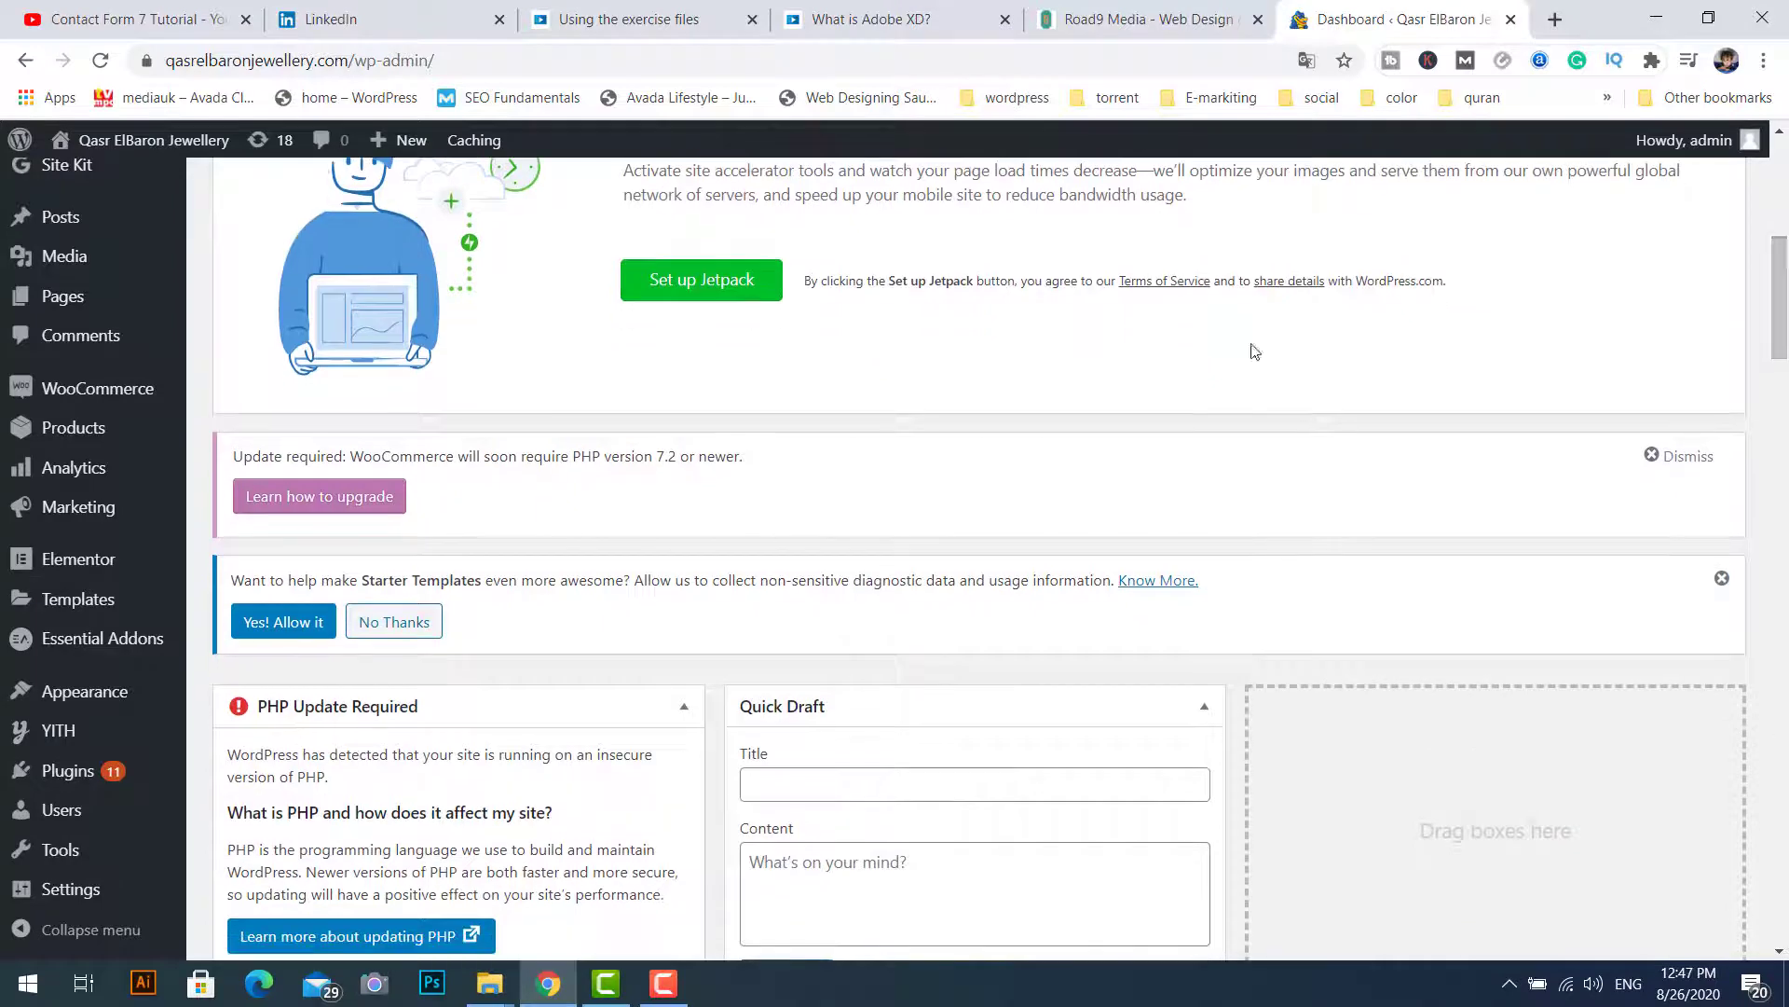
pyautogui.click(68, 770)
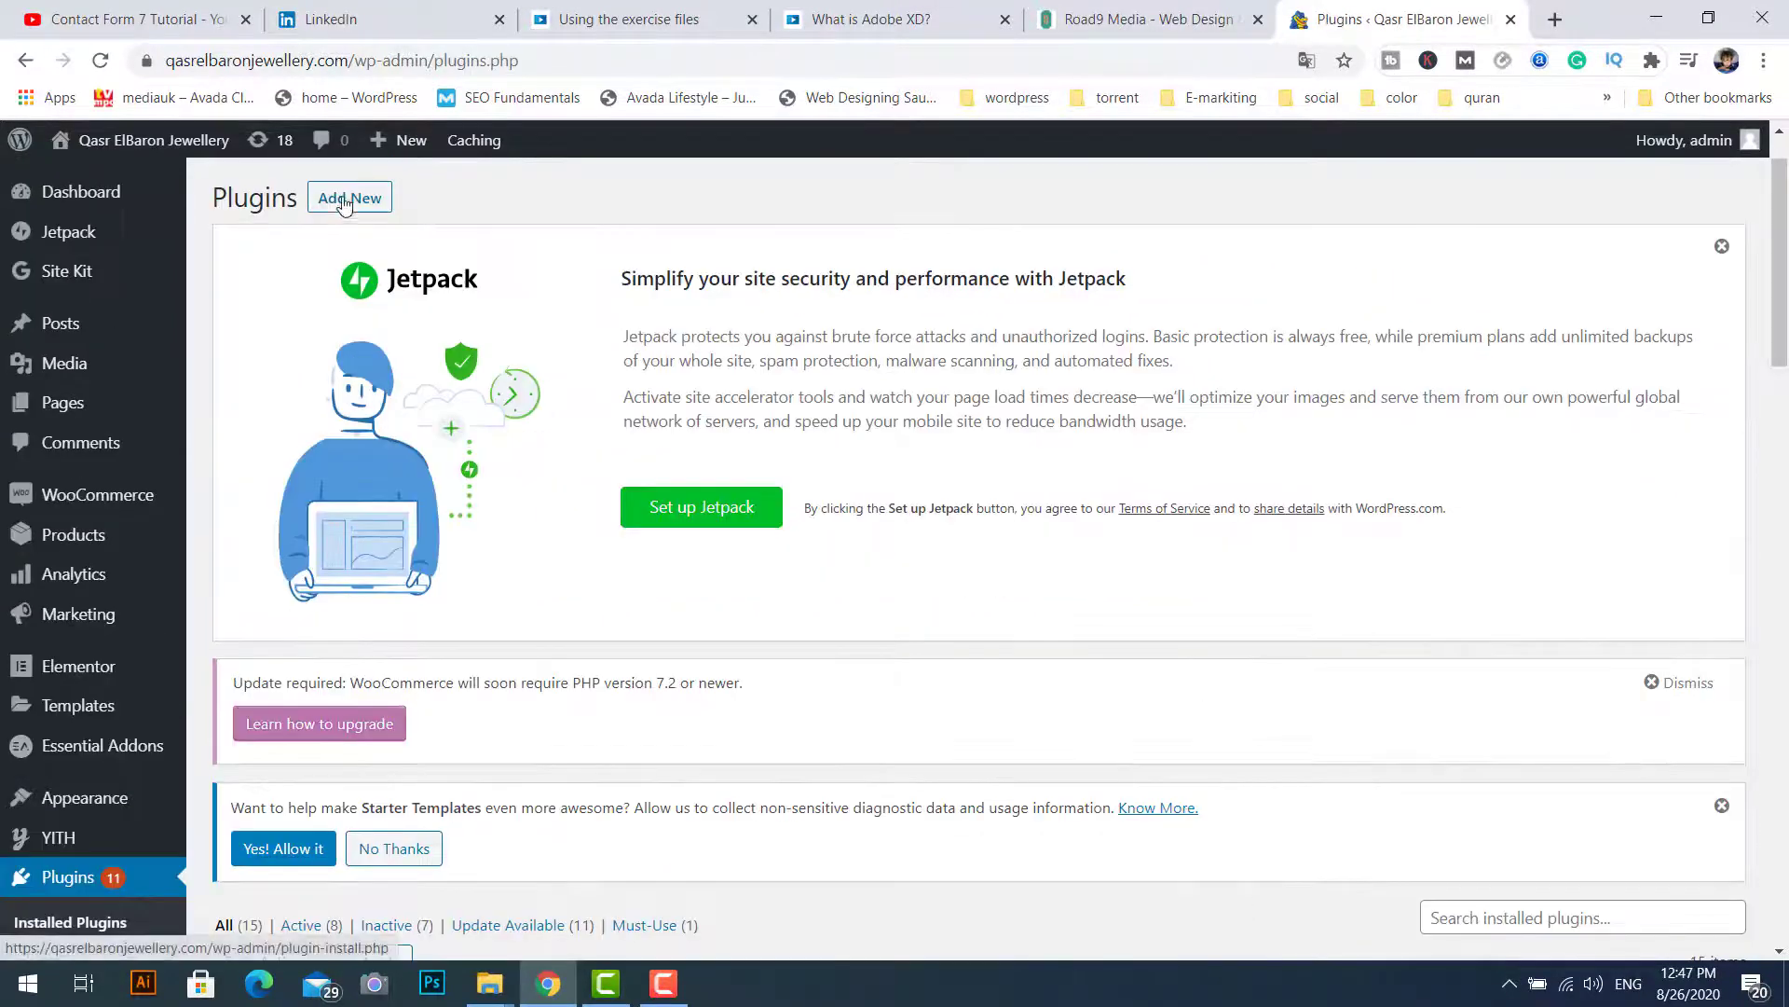
pyautogui.click(1451, 463)
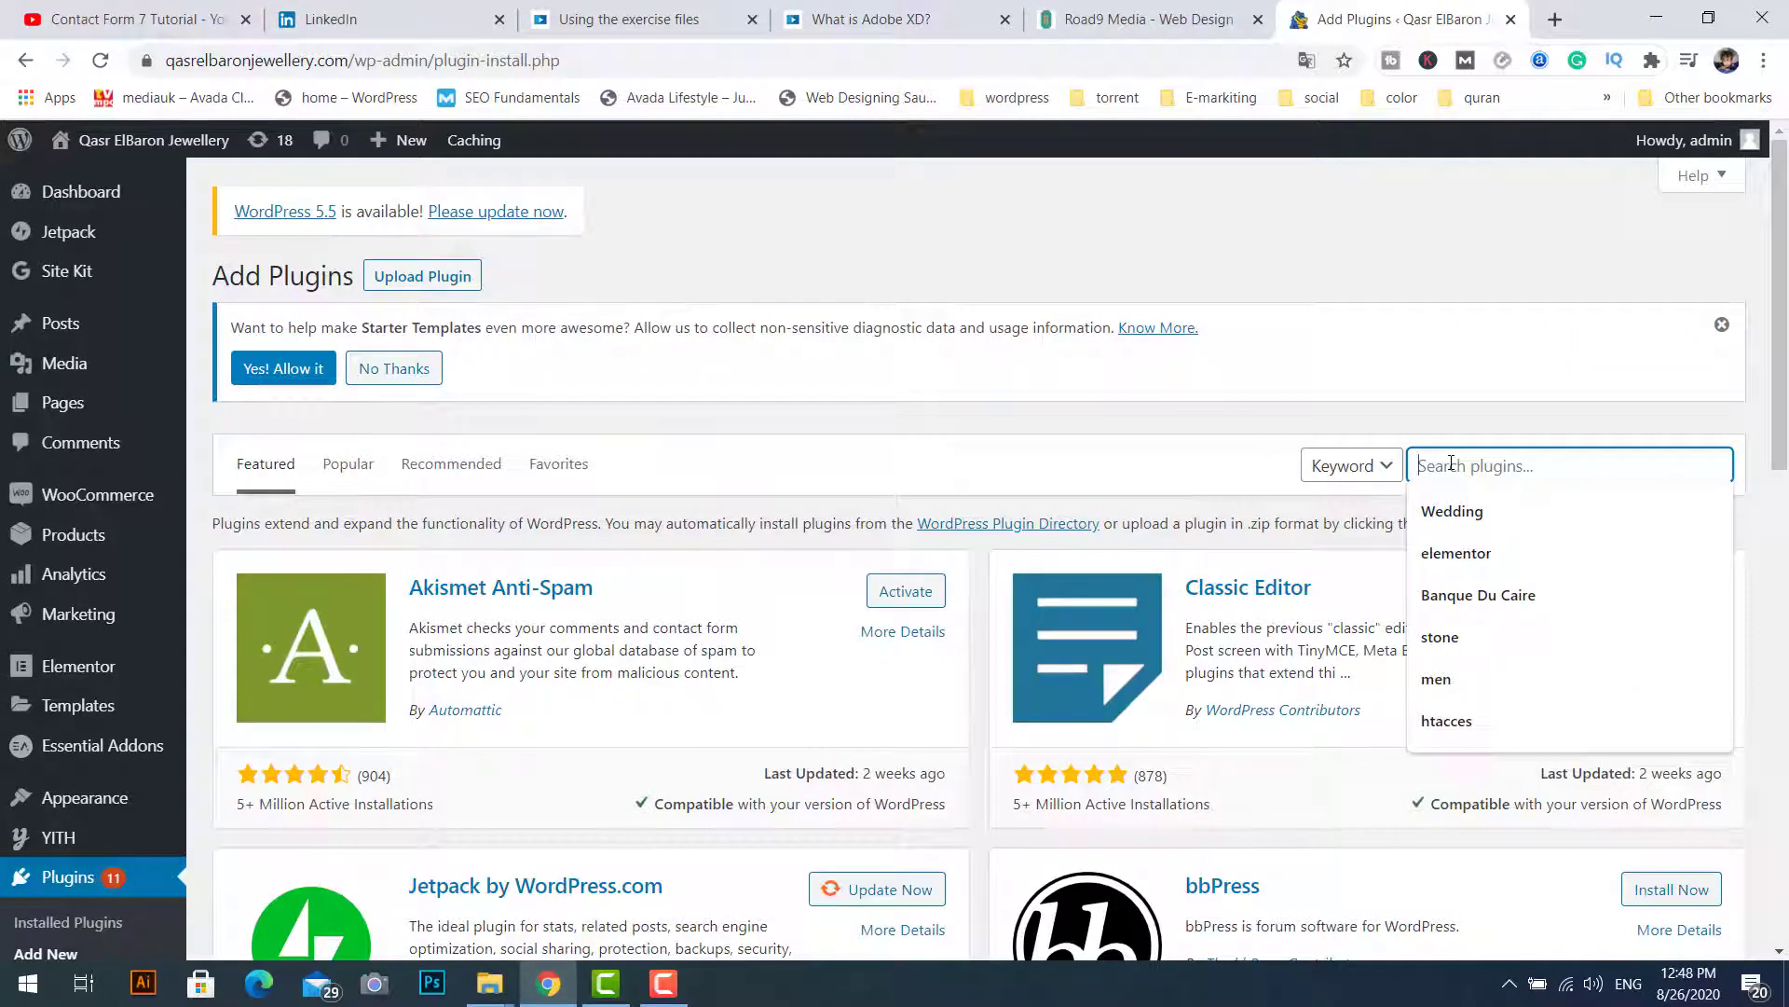
pyautogui.write('con')
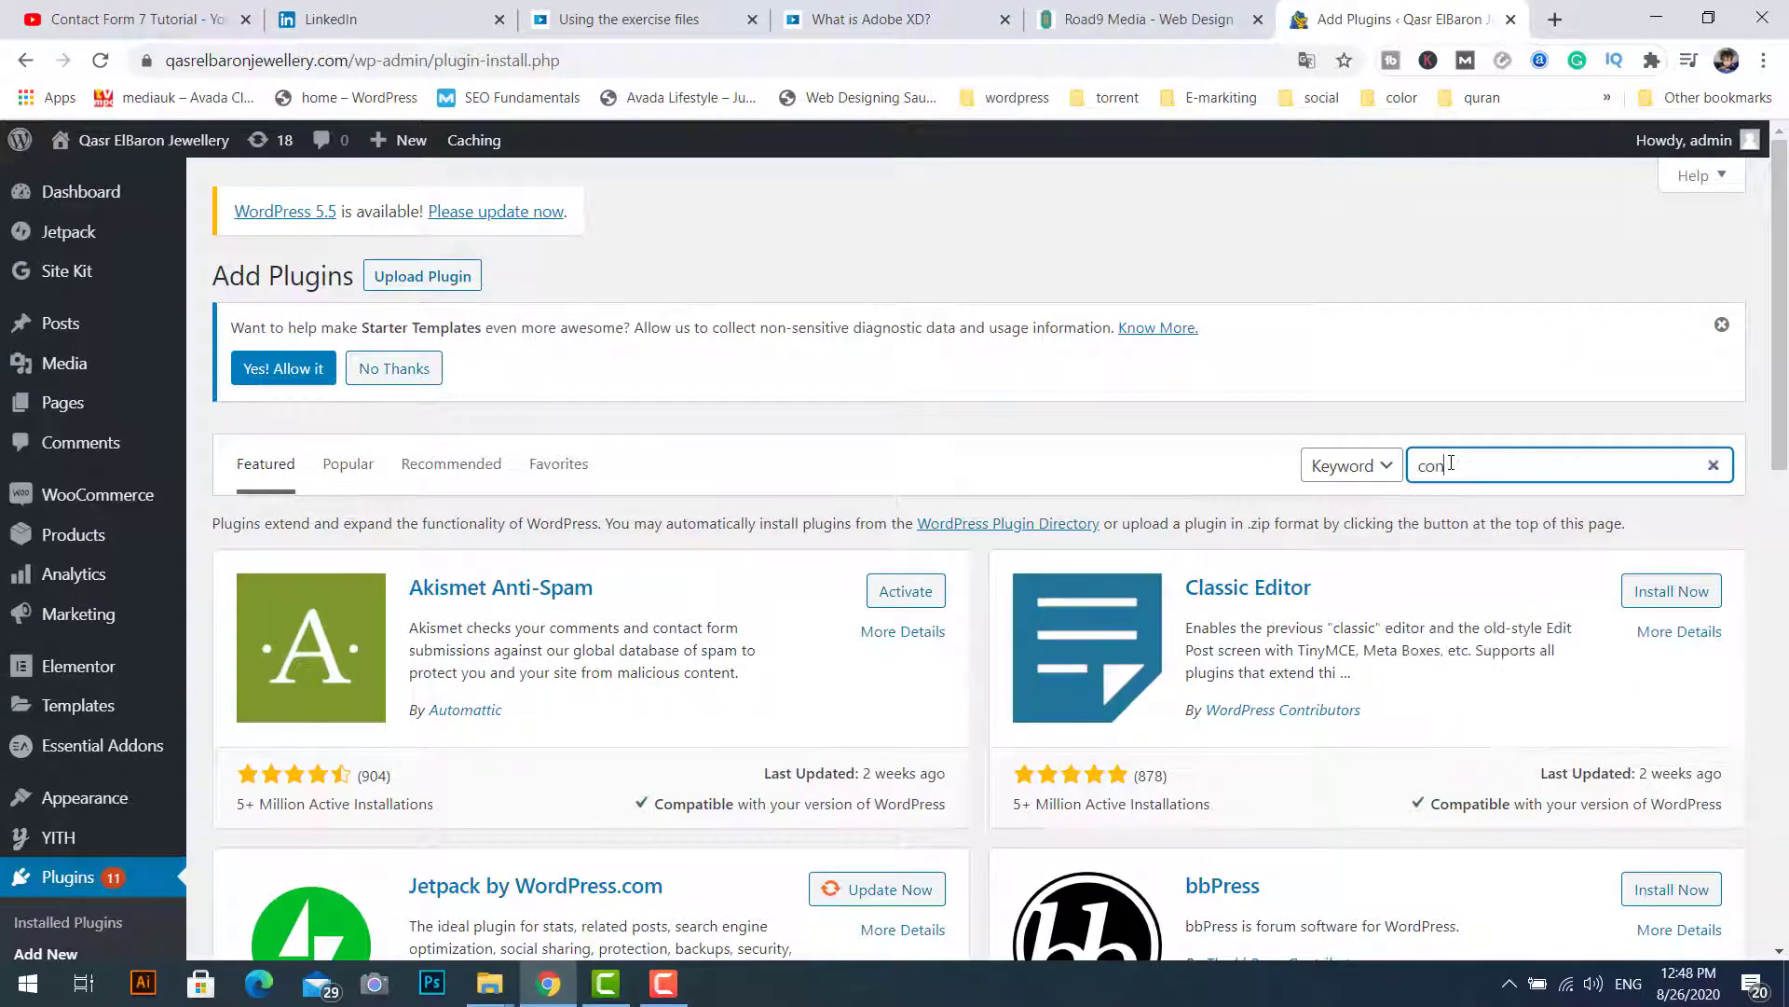
pyautogui.write('tact')
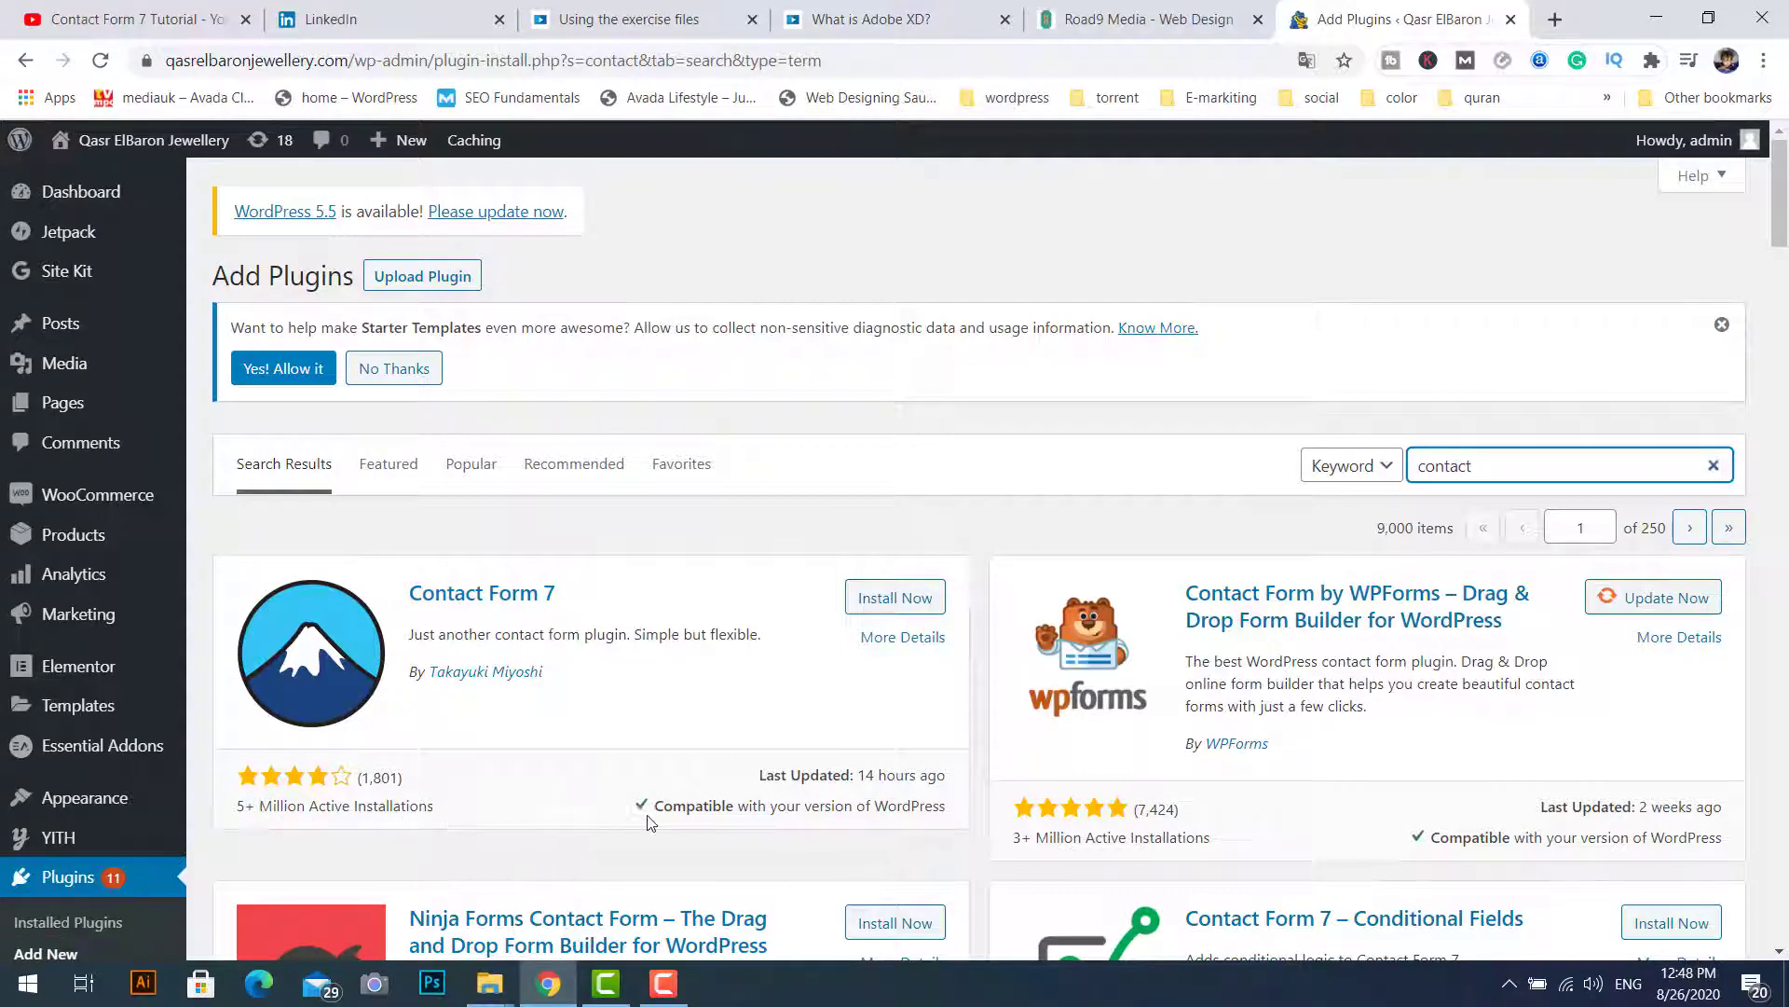
pyautogui.click(887, 628)
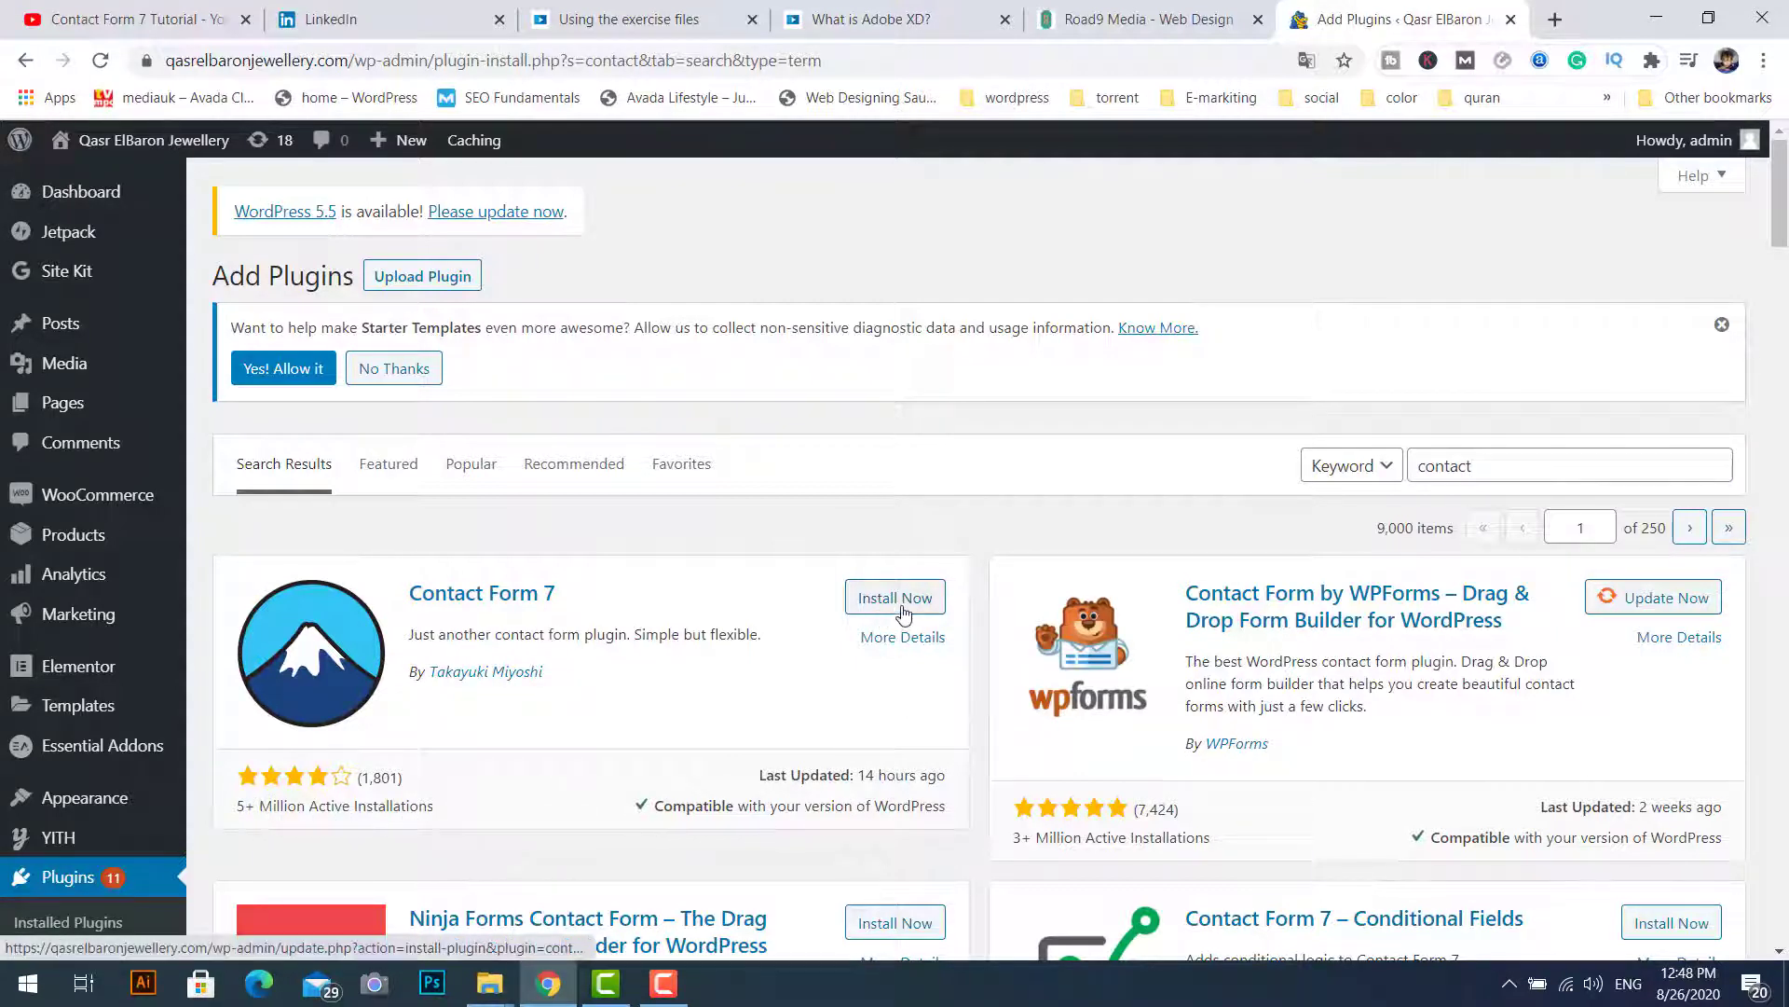
pyautogui.click(904, 600)
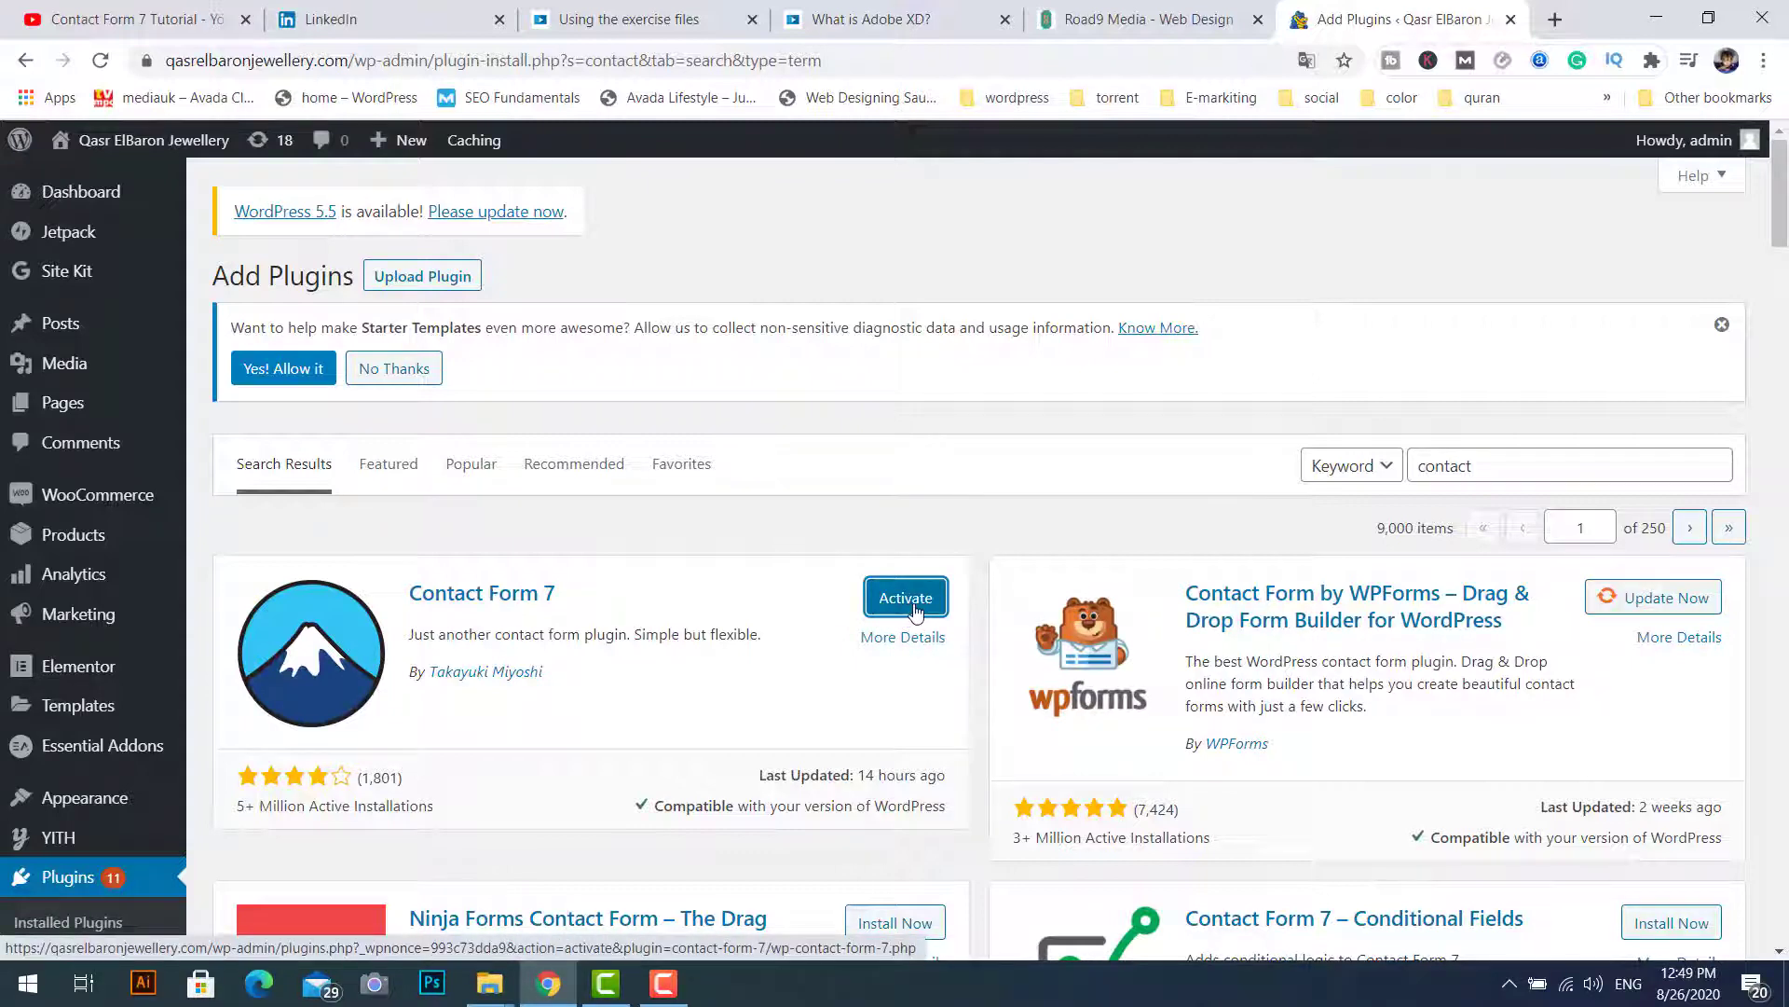
pyautogui.click(917, 605)
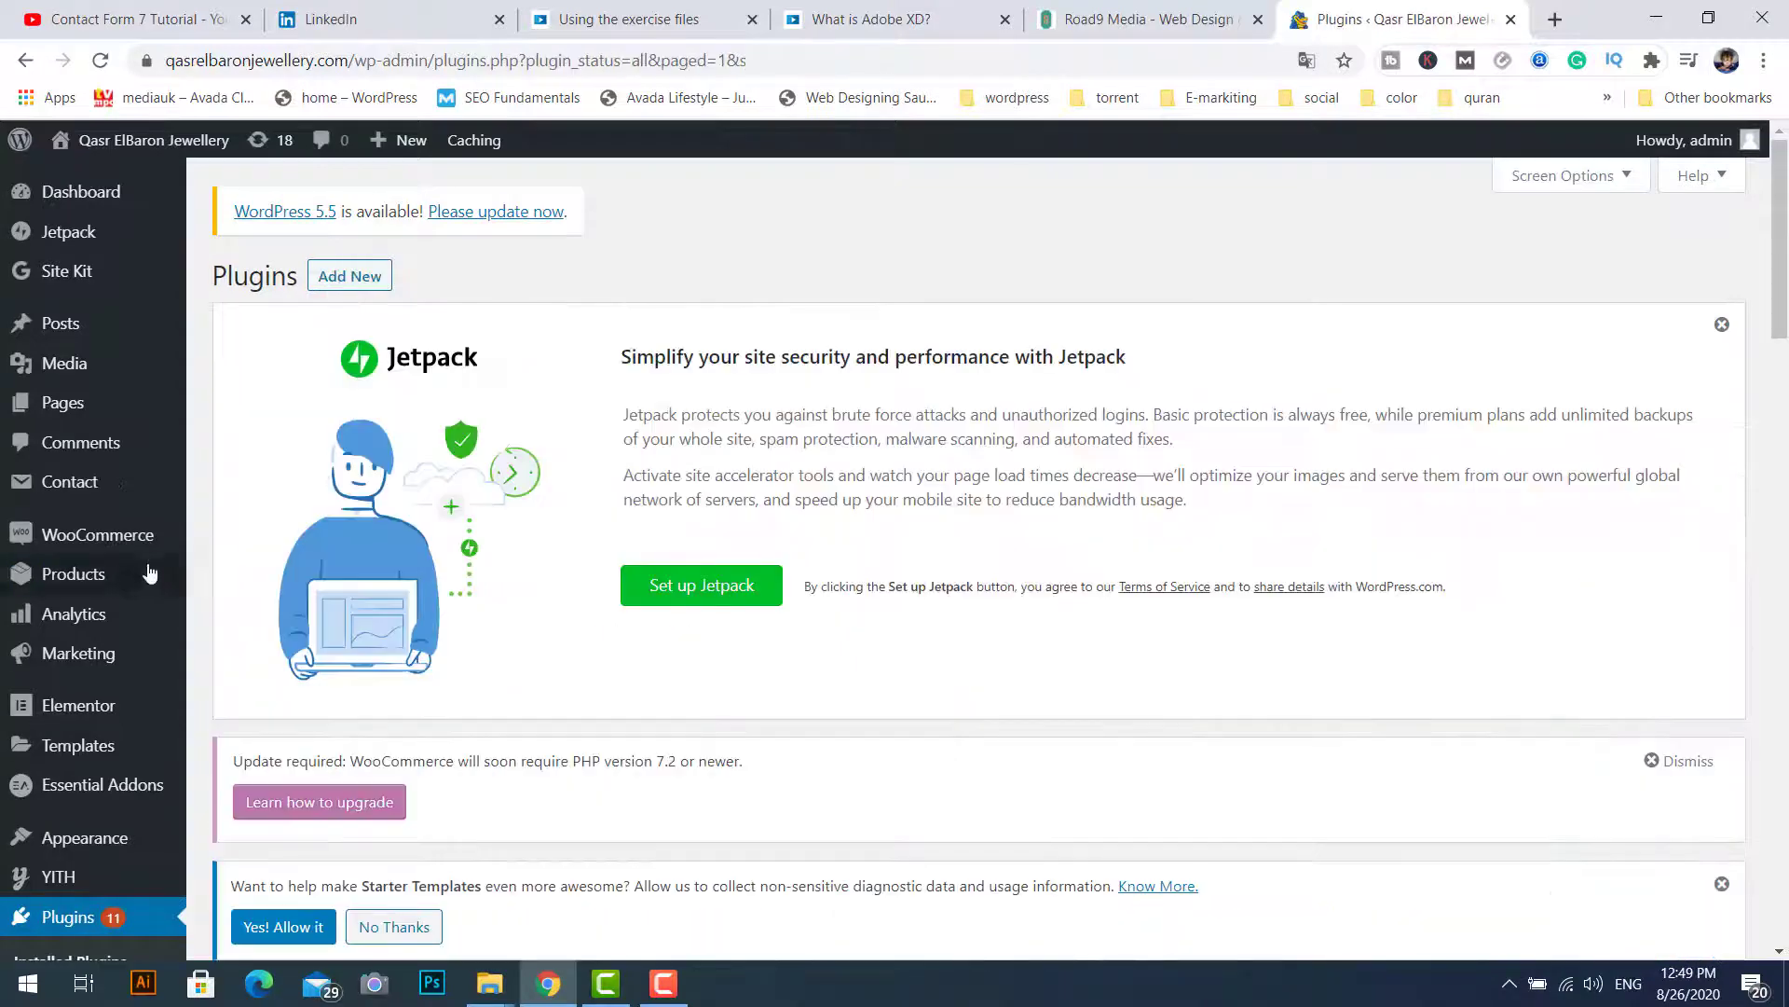
# Step: Copy the Contact form 1 shortcode [contact-form-7 id="462" title="Contact form 1"] from the Contact Forms list
pyautogui.moveTo(50, 494)
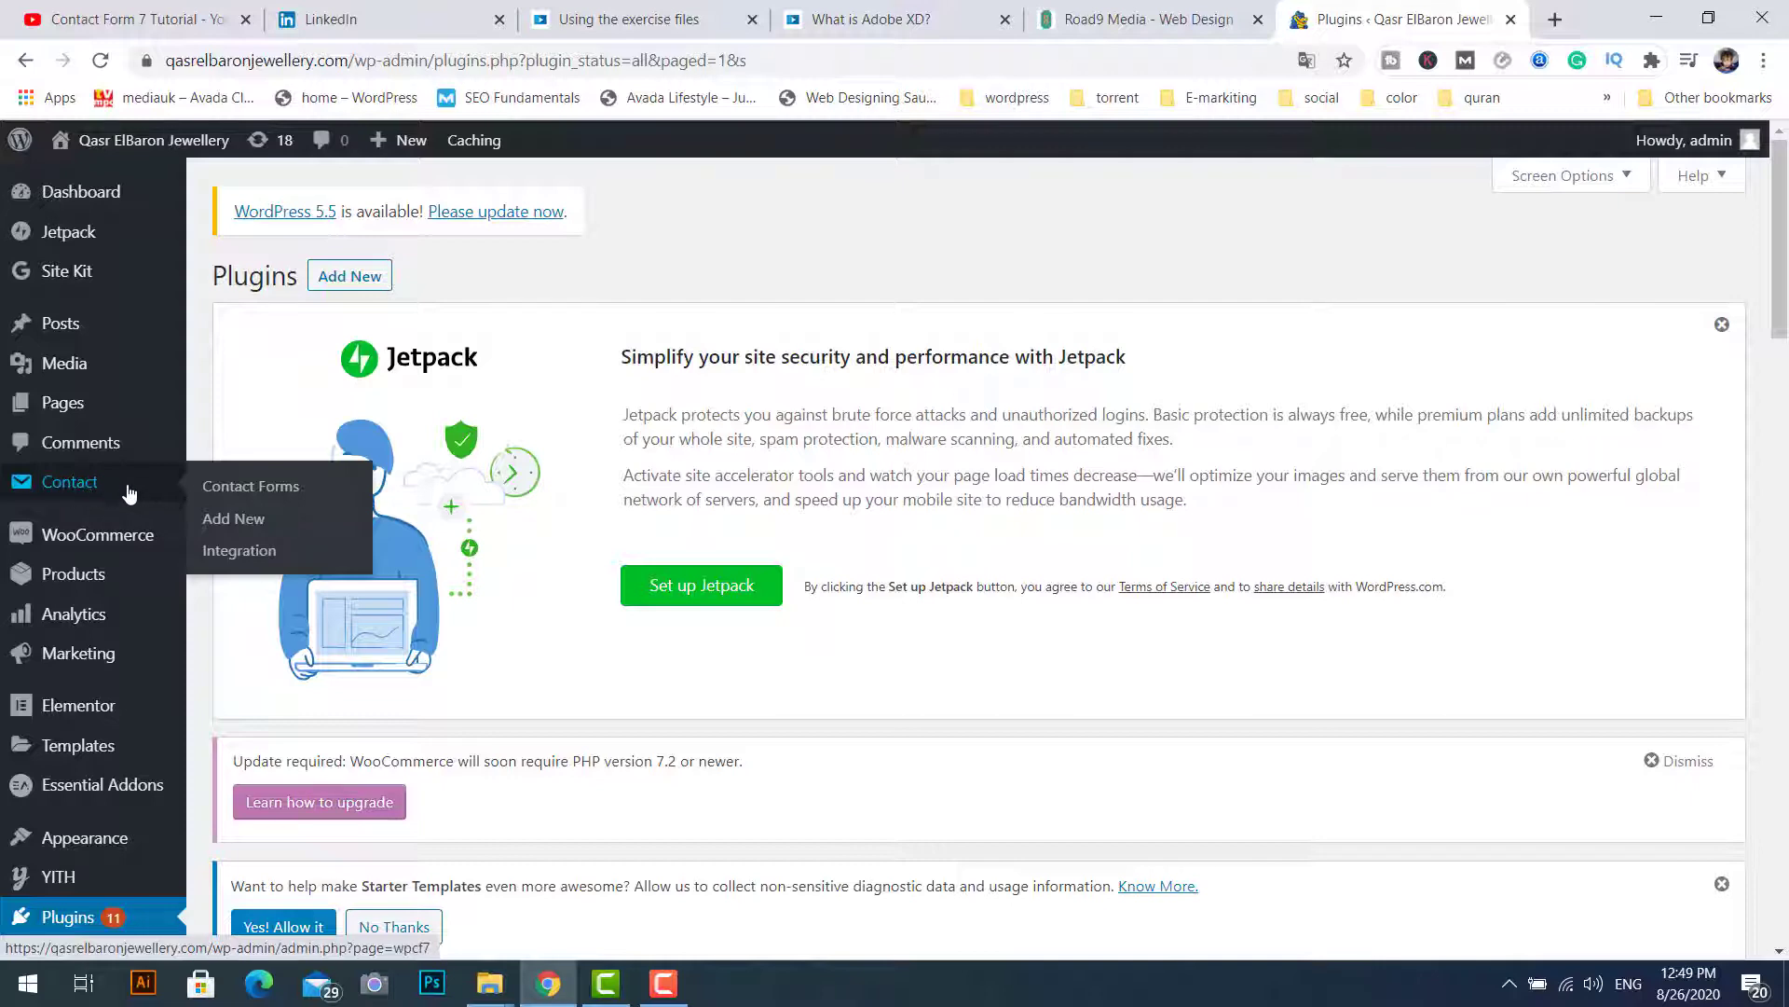
pyautogui.click(250, 485)
pyautogui.scroll(-4, 333, 803)
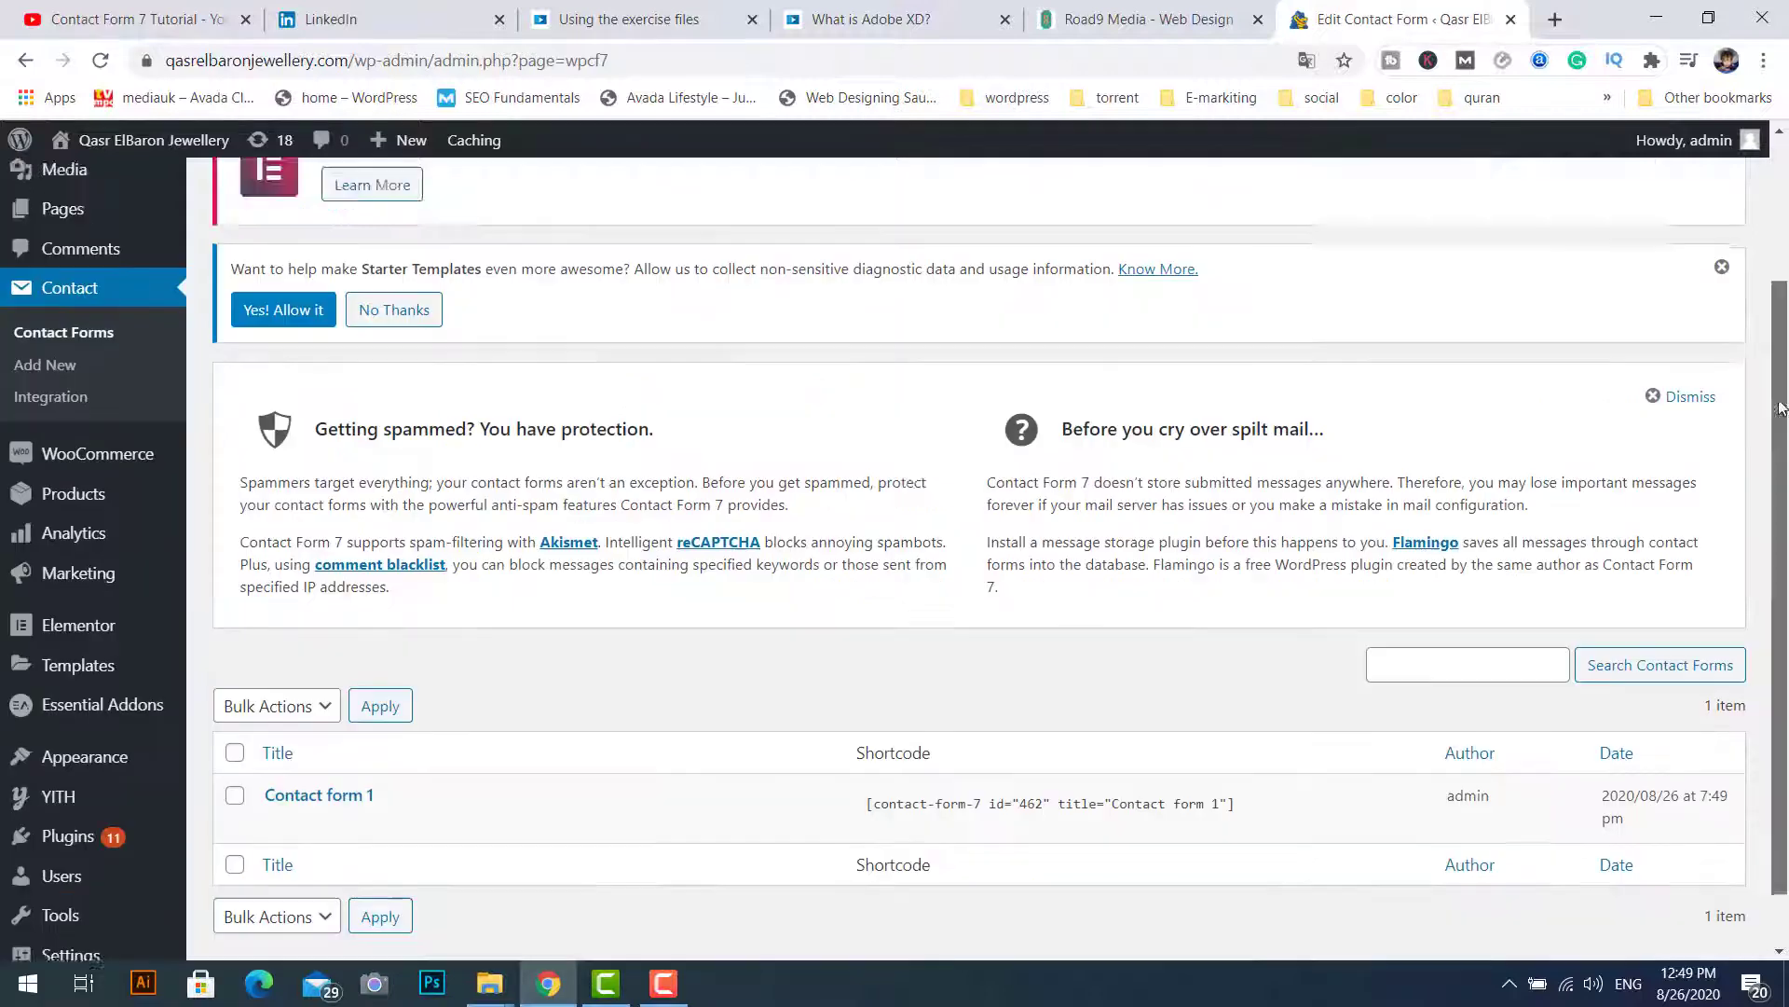
pyautogui.moveTo(271, 751)
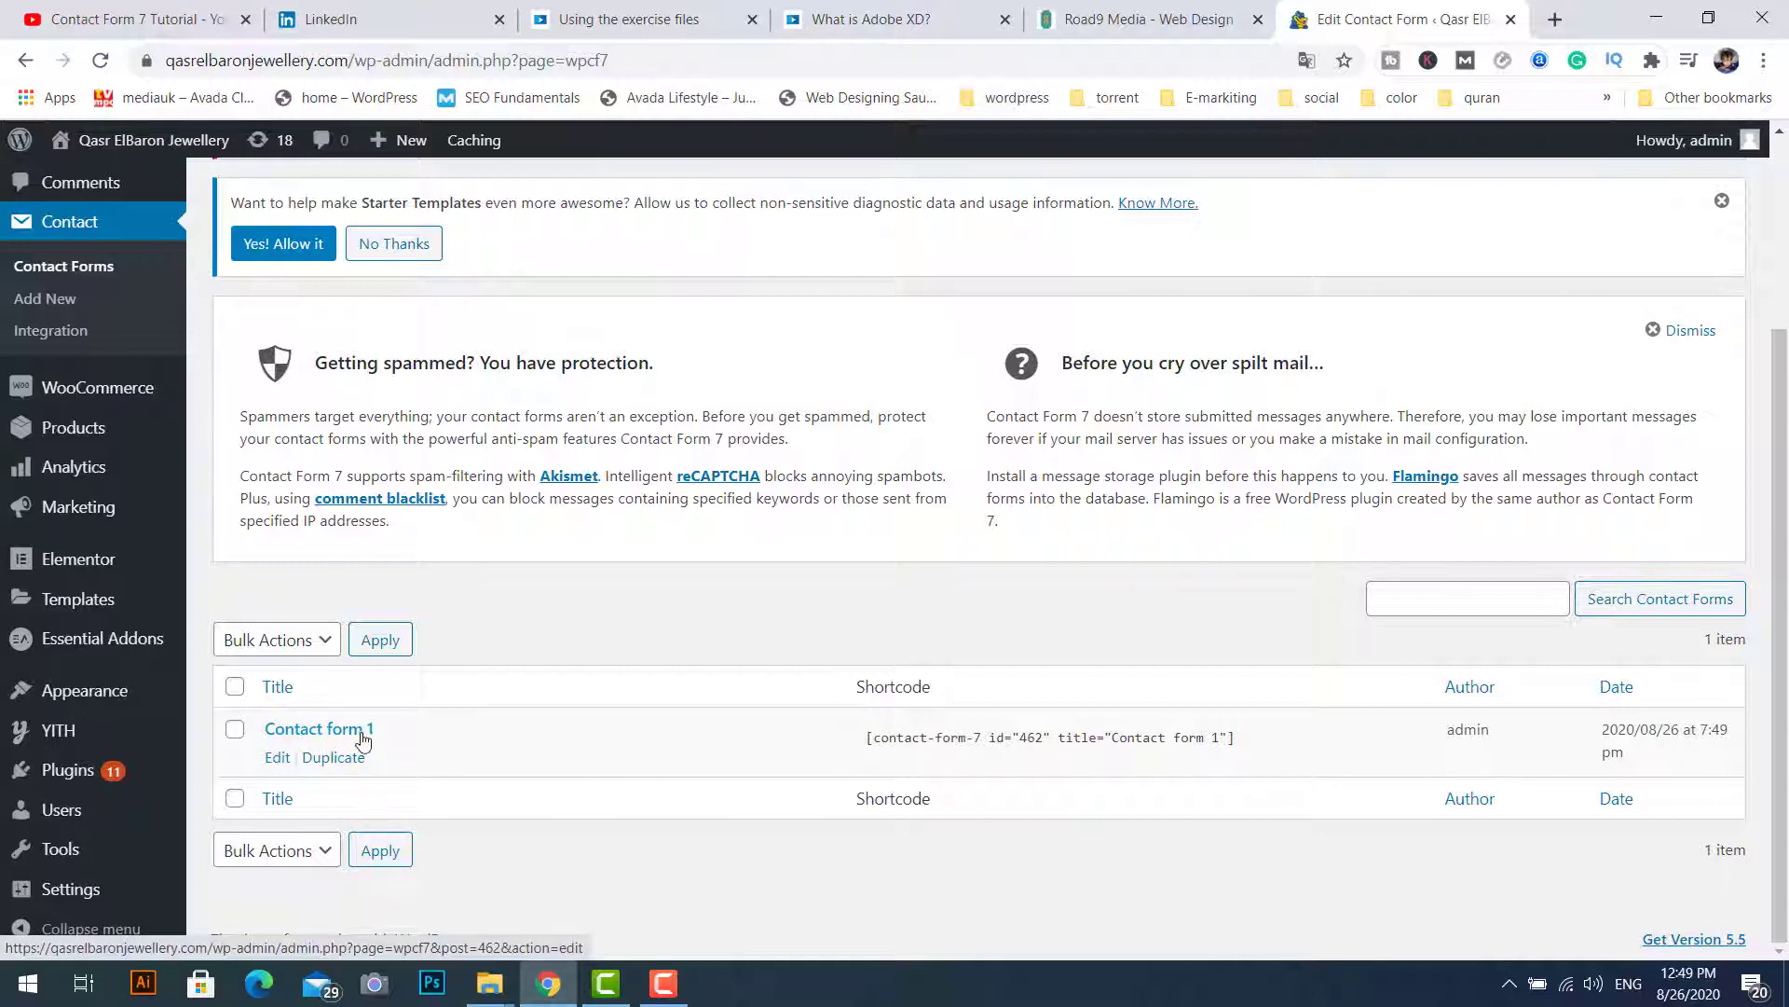
pyautogui.doubleClick(891, 691)
pyautogui.click(981, 743)
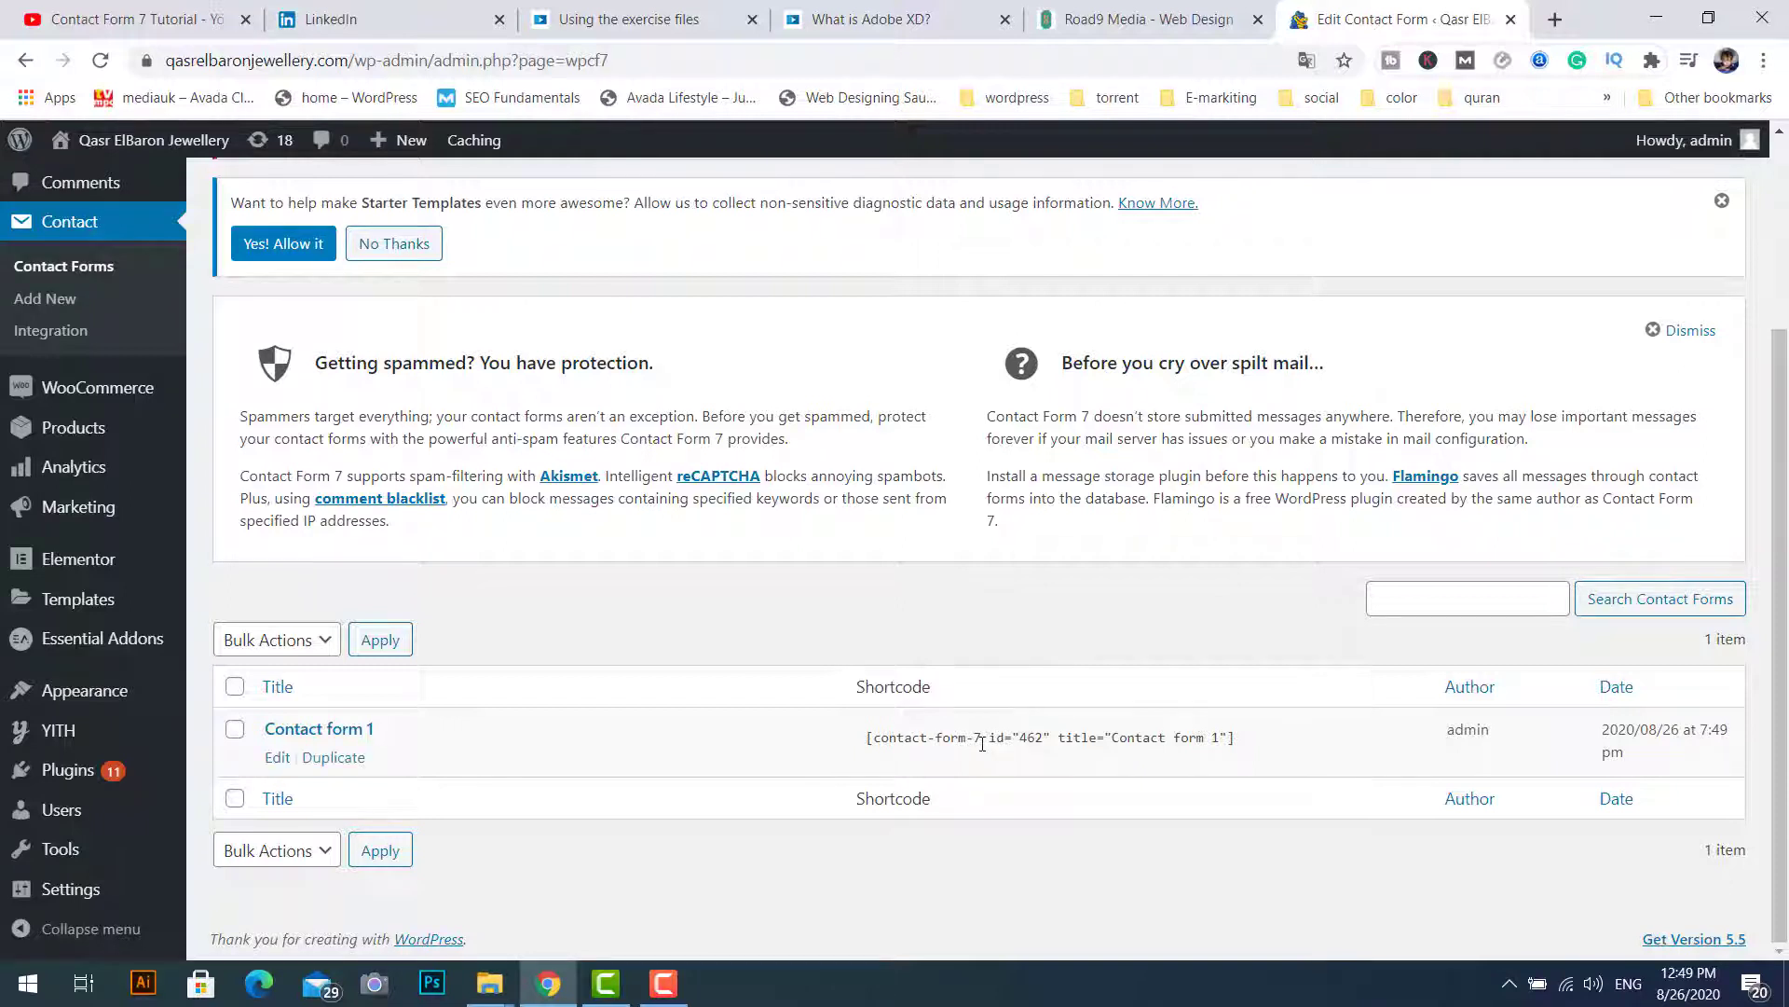
pyautogui.click(981, 743)
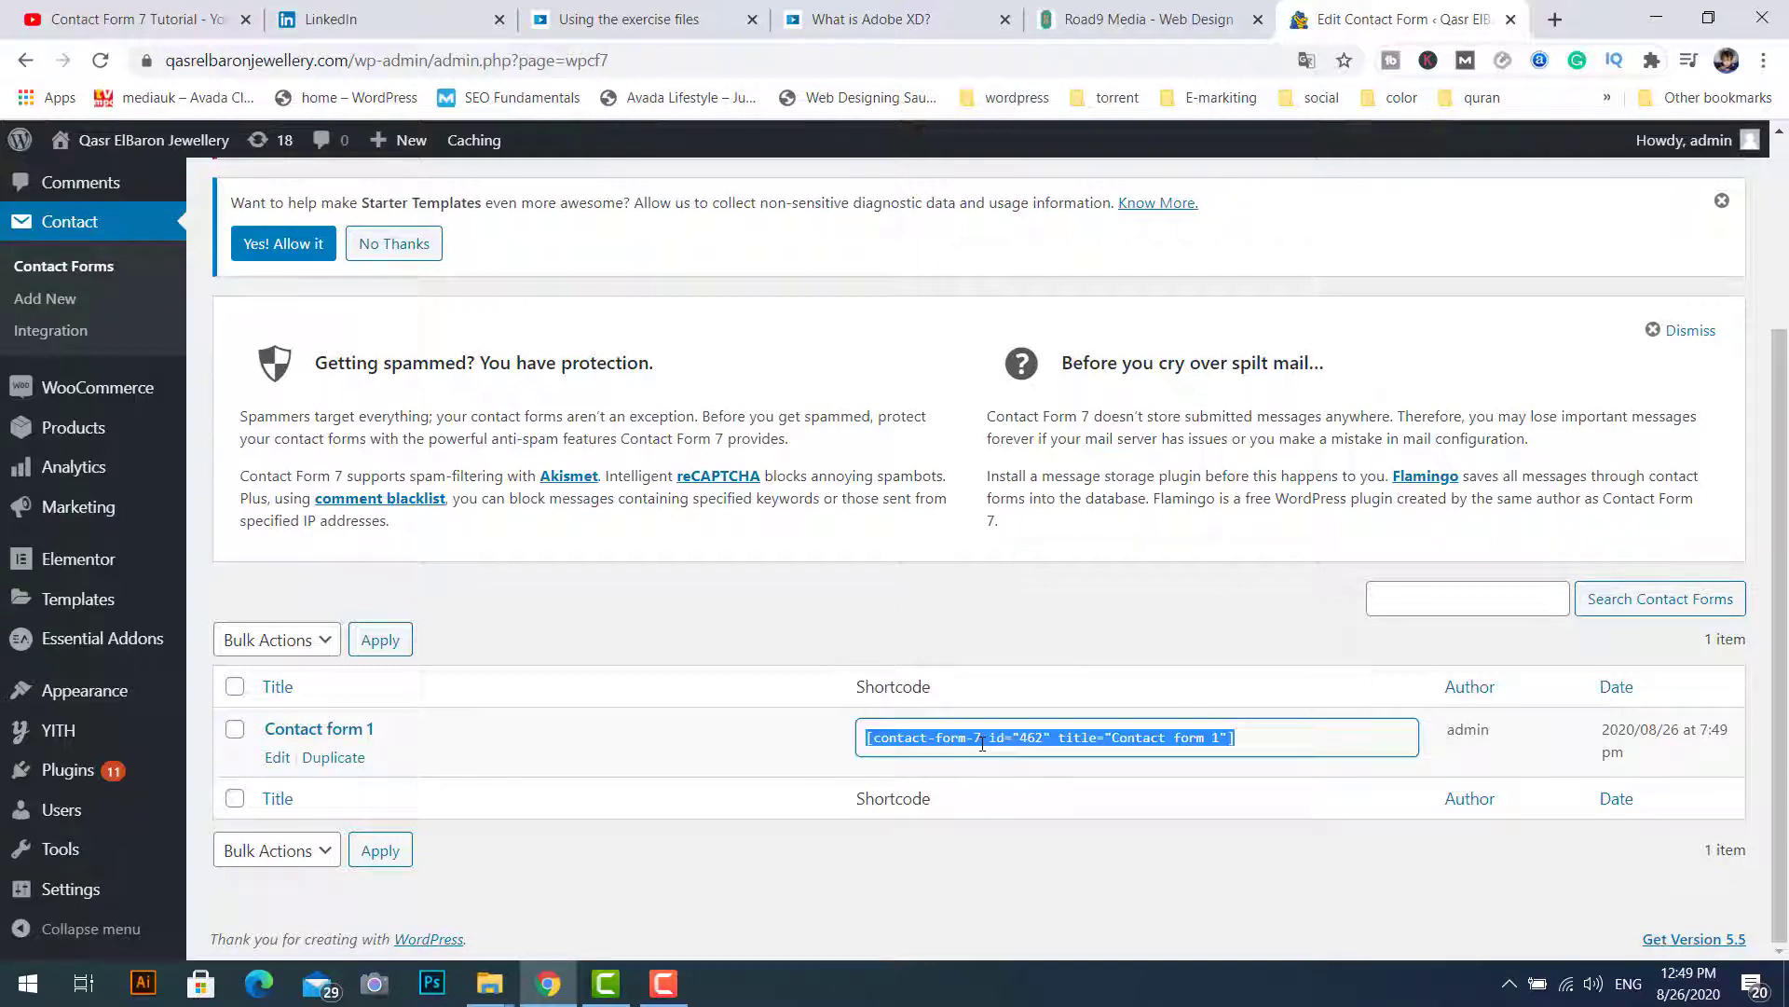
pyautogui.rightClick(1151, 740)
pyautogui.click(1218, 767)
pyautogui.click(1075, 778)
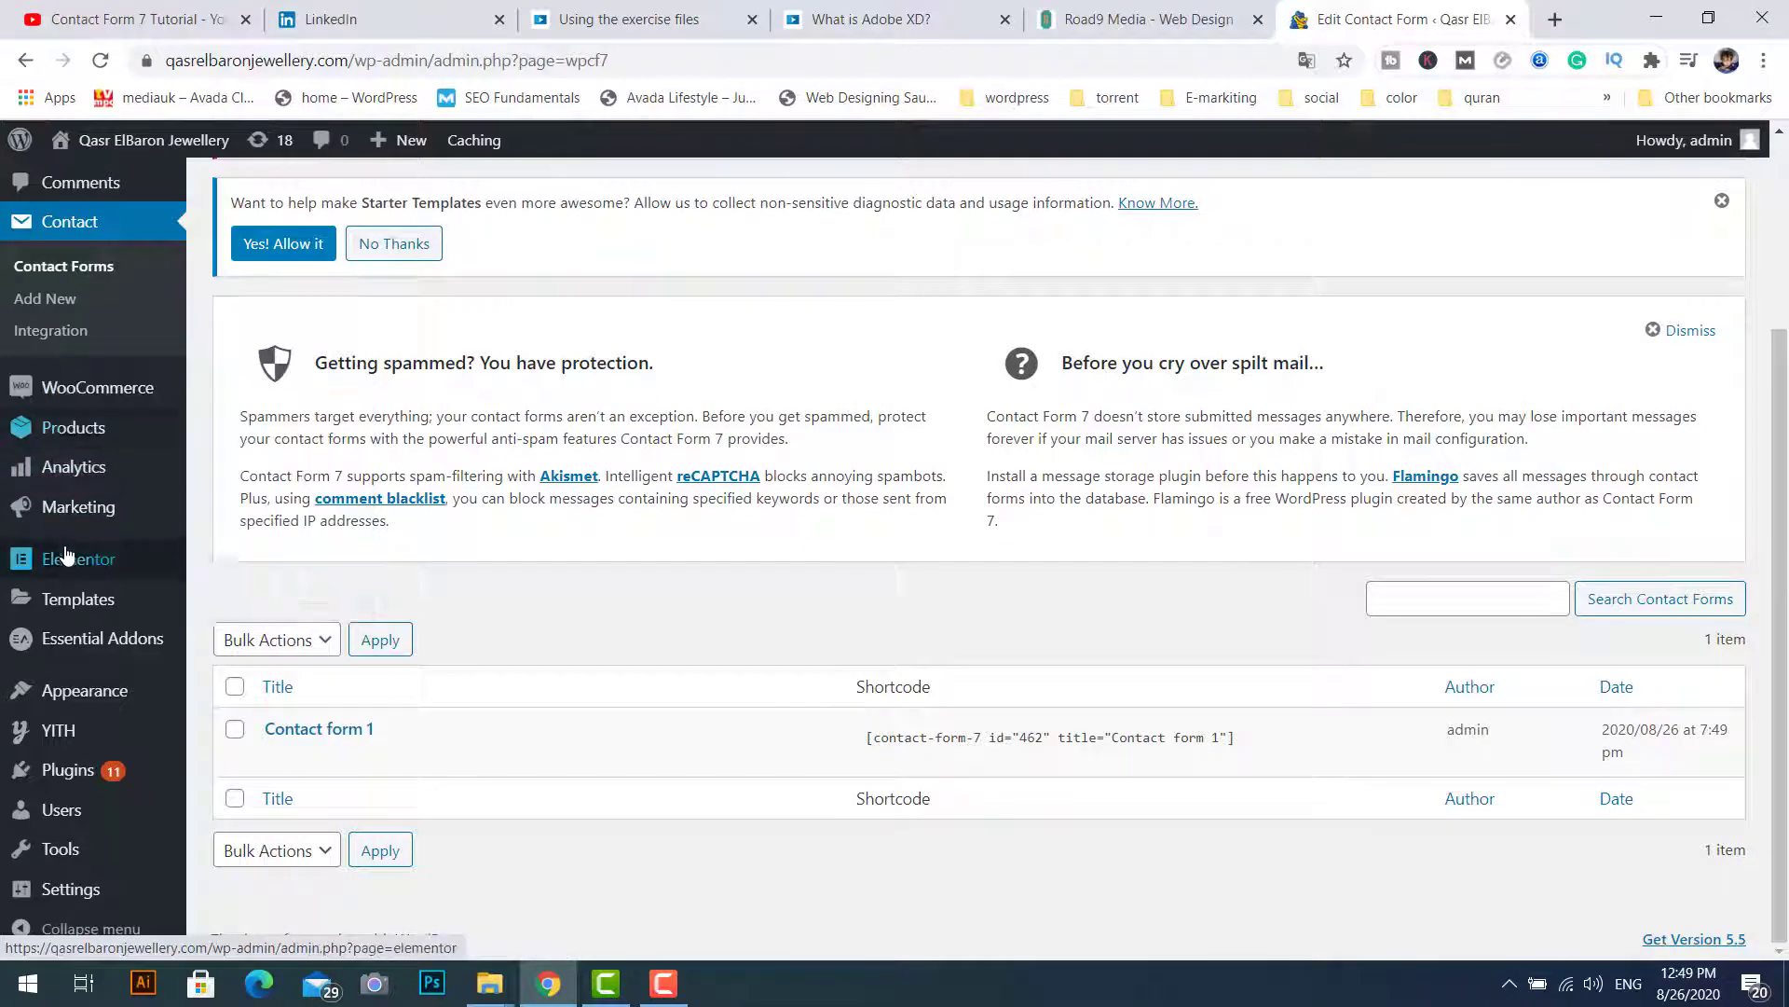
pyautogui.scroll(2, 66, 559)
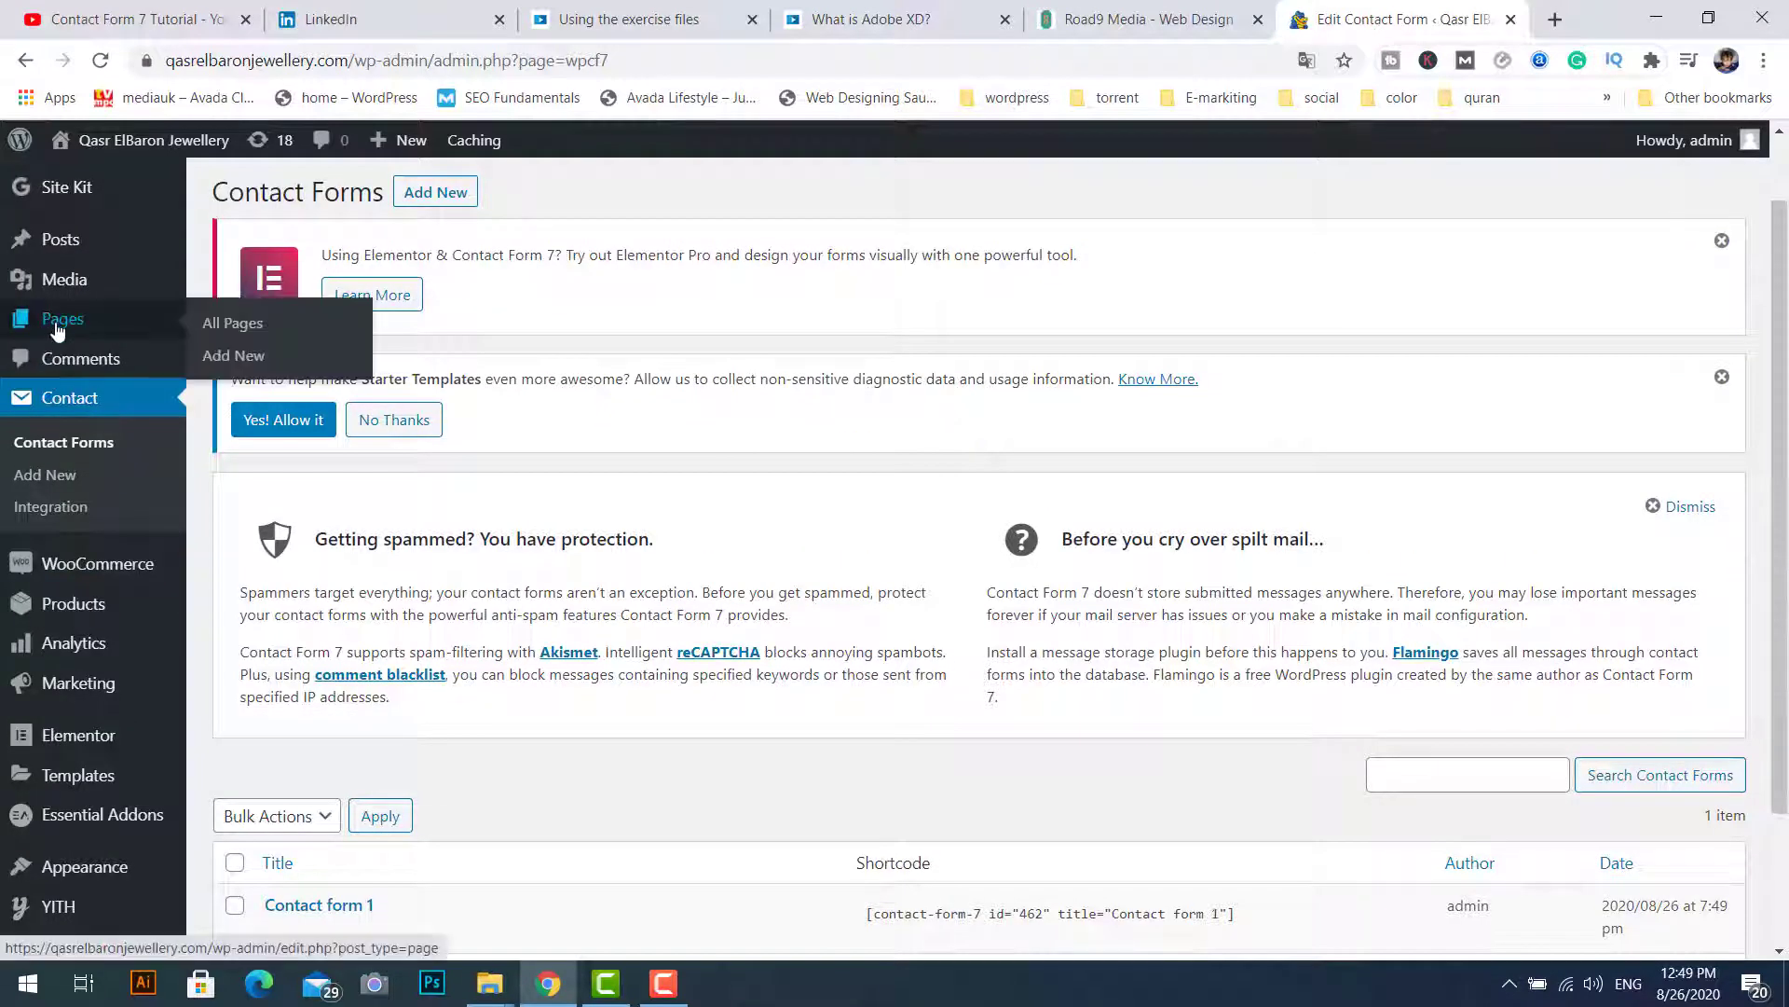
# Step: Search Pages for 'contact' and open the contacts page in the block editor
pyautogui.click(232, 326)
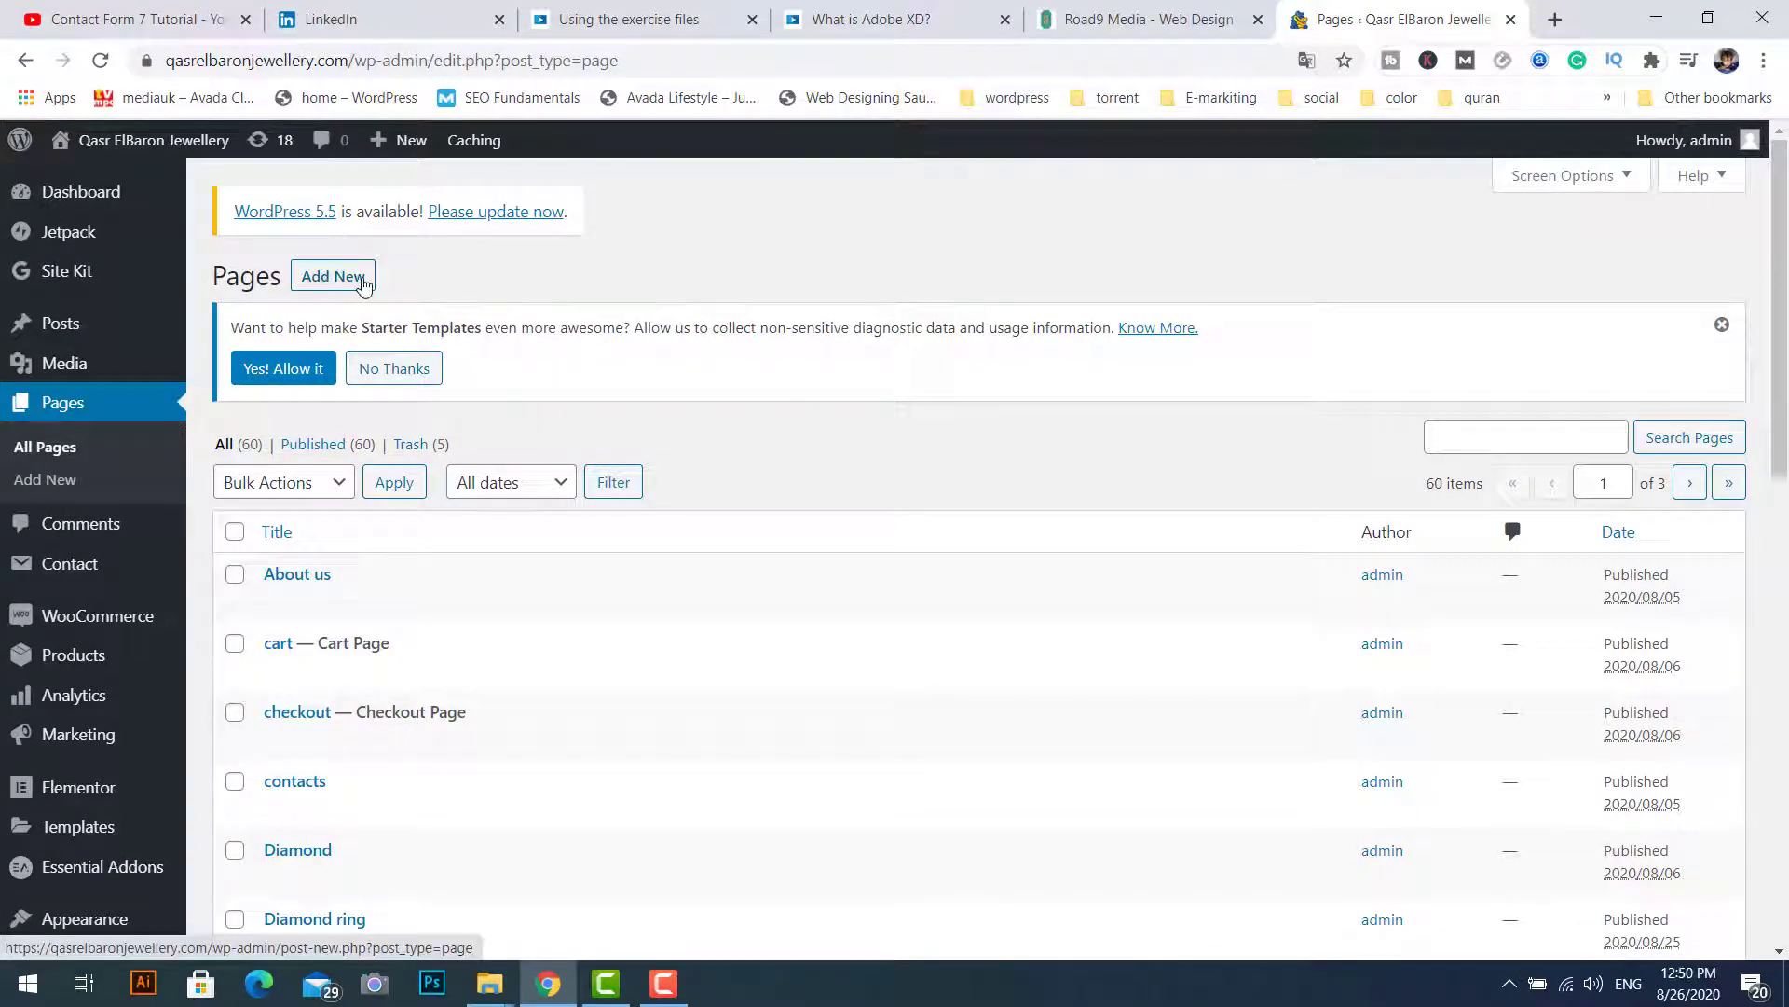
pyautogui.click(1474, 436)
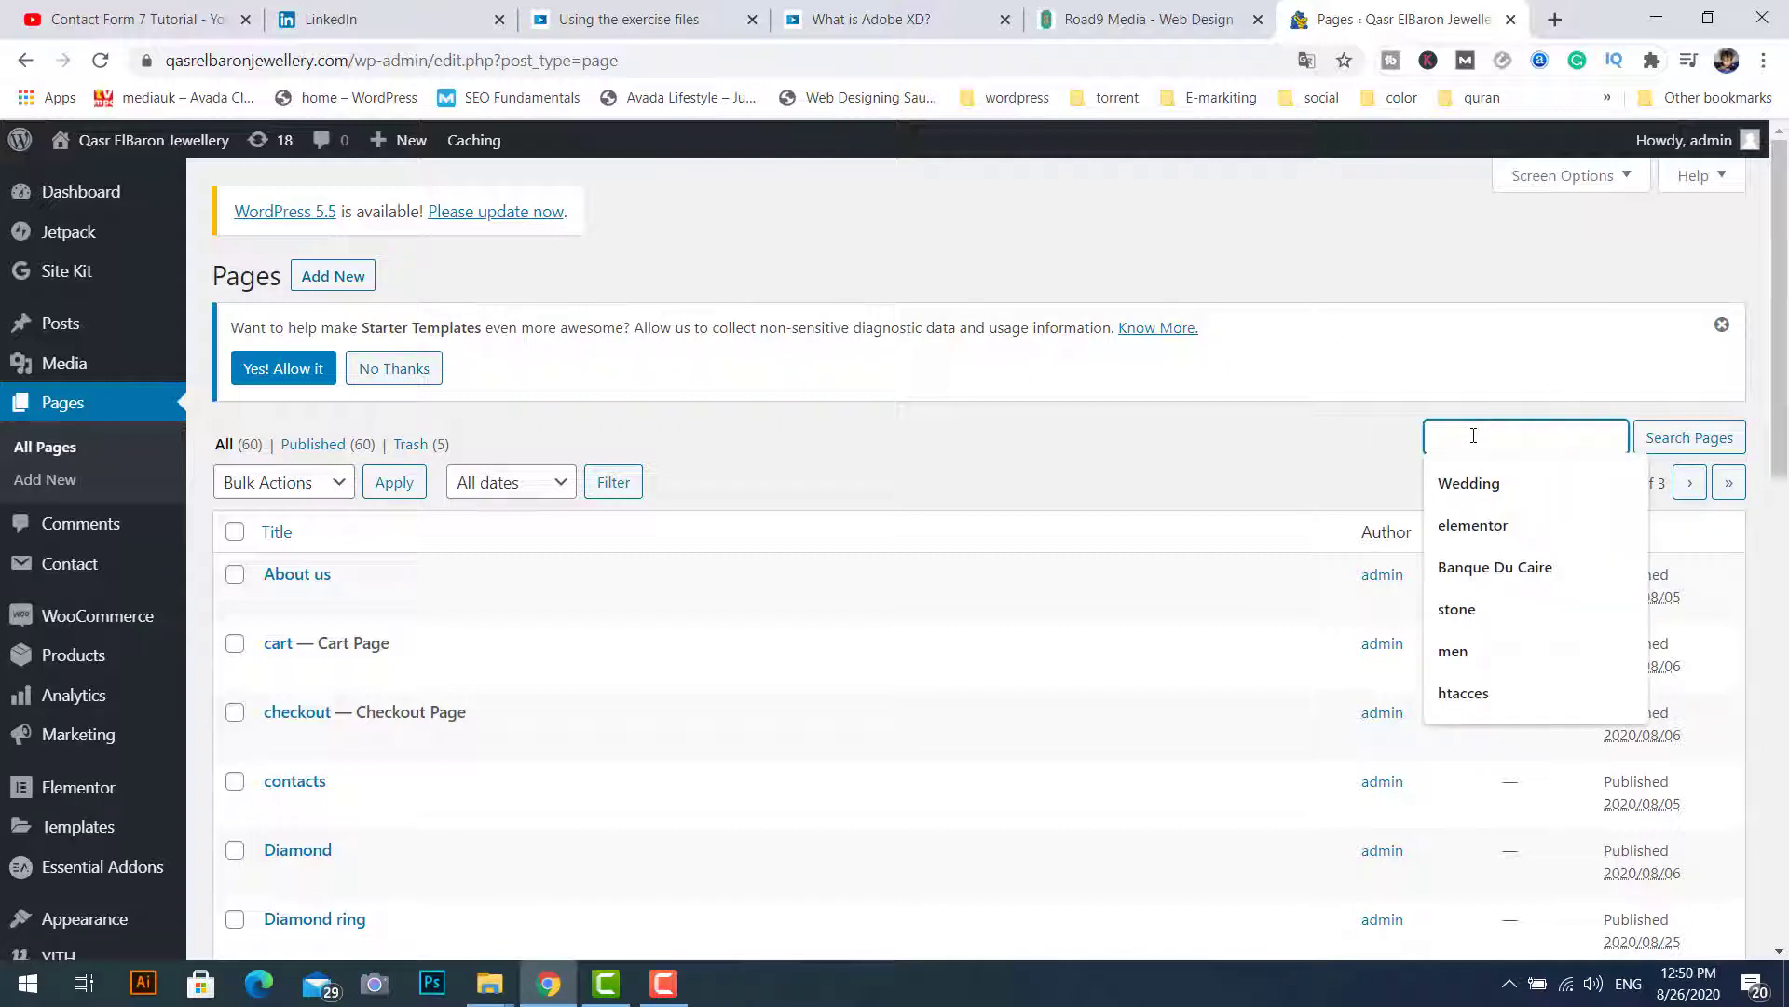
pyautogui.write('con')
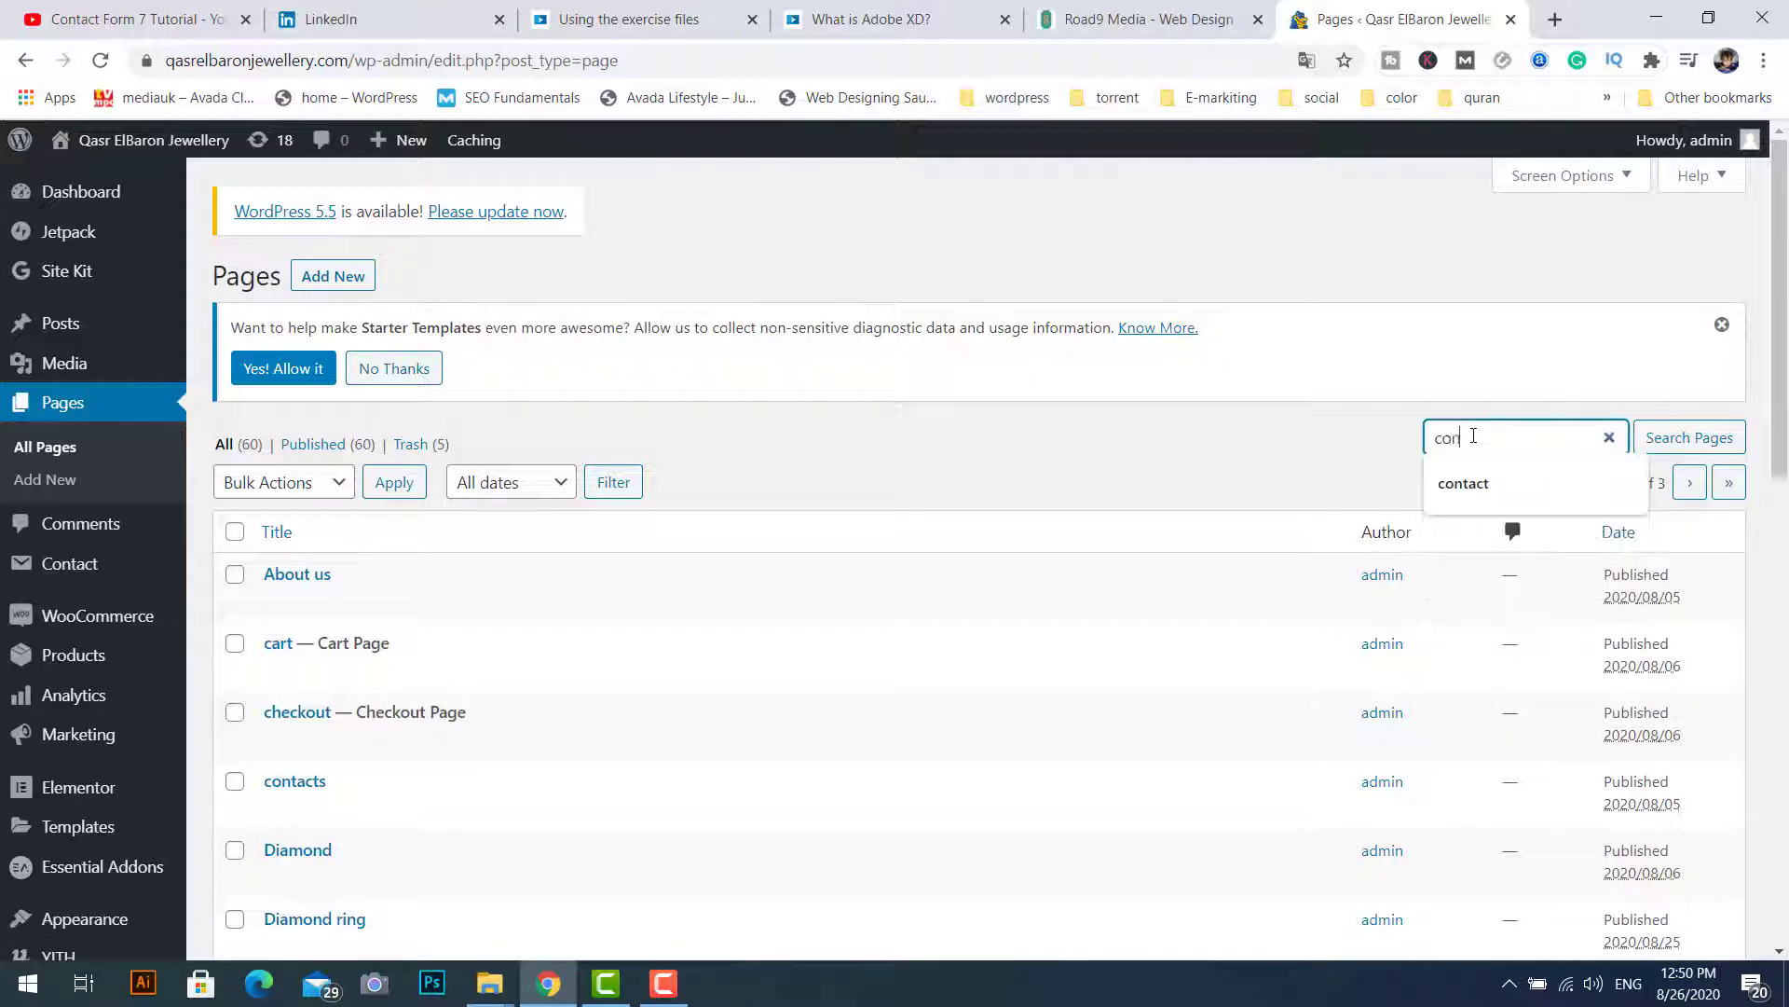
pyautogui.write('tact')
pyautogui.press('Return')
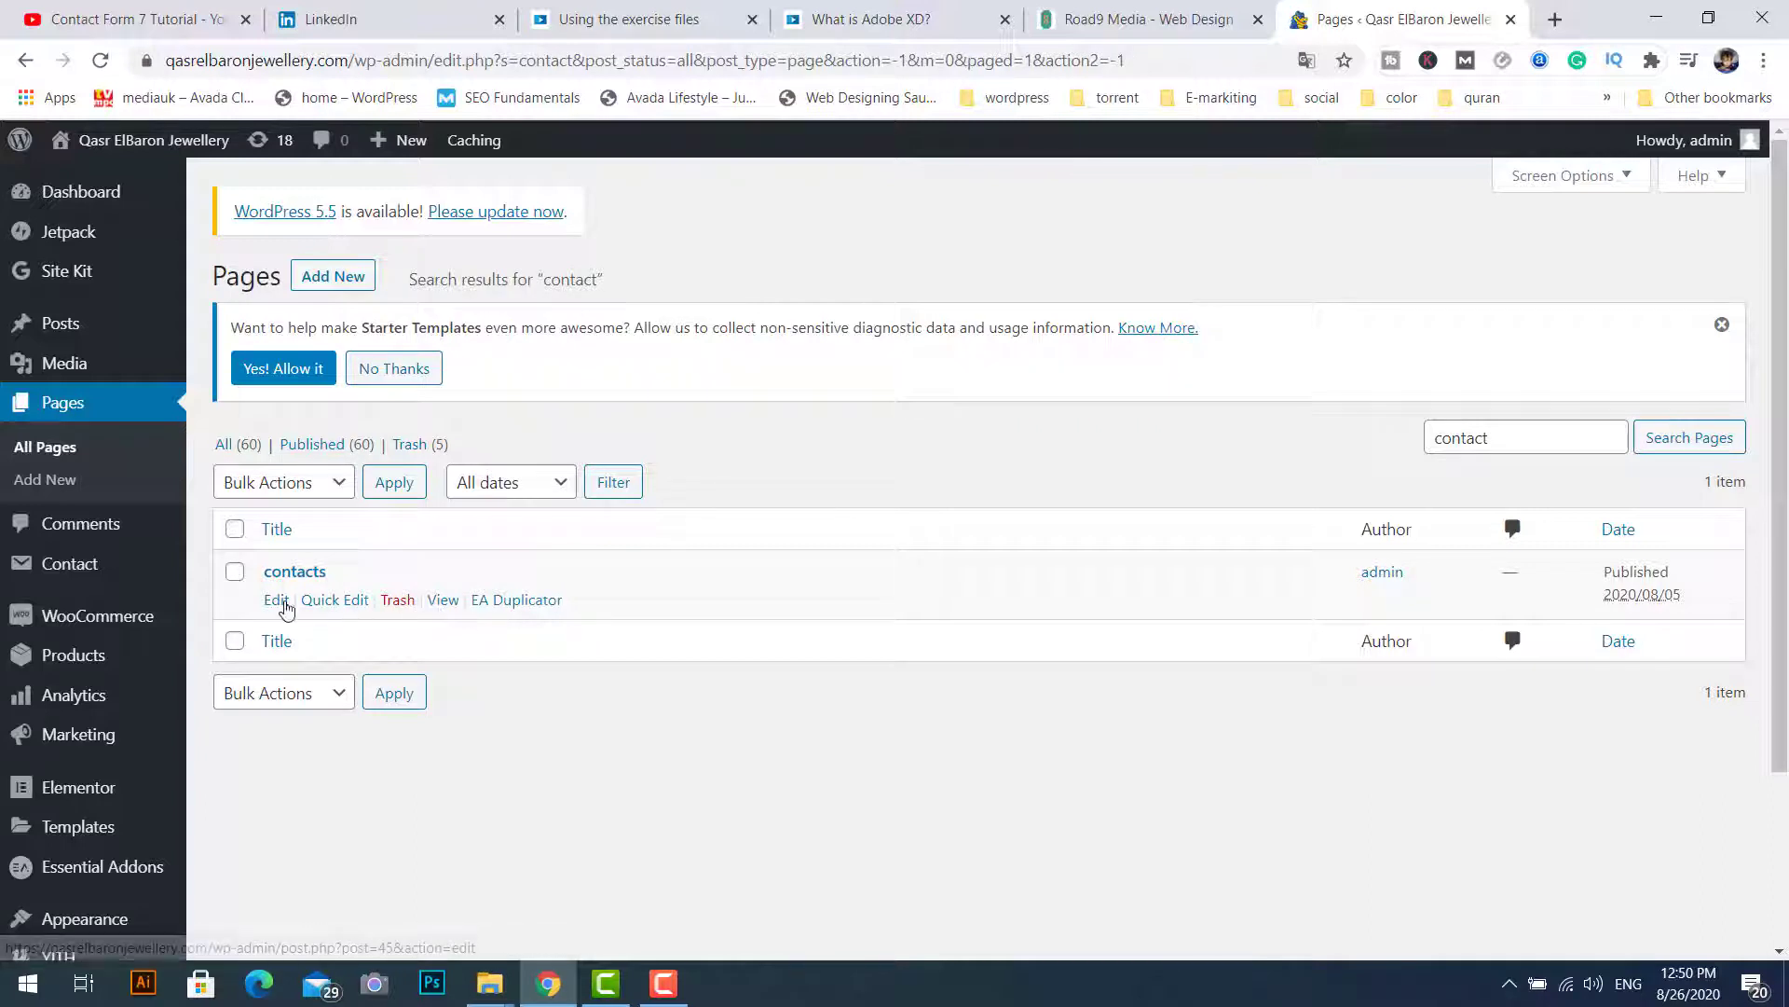
pyautogui.click(277, 600)
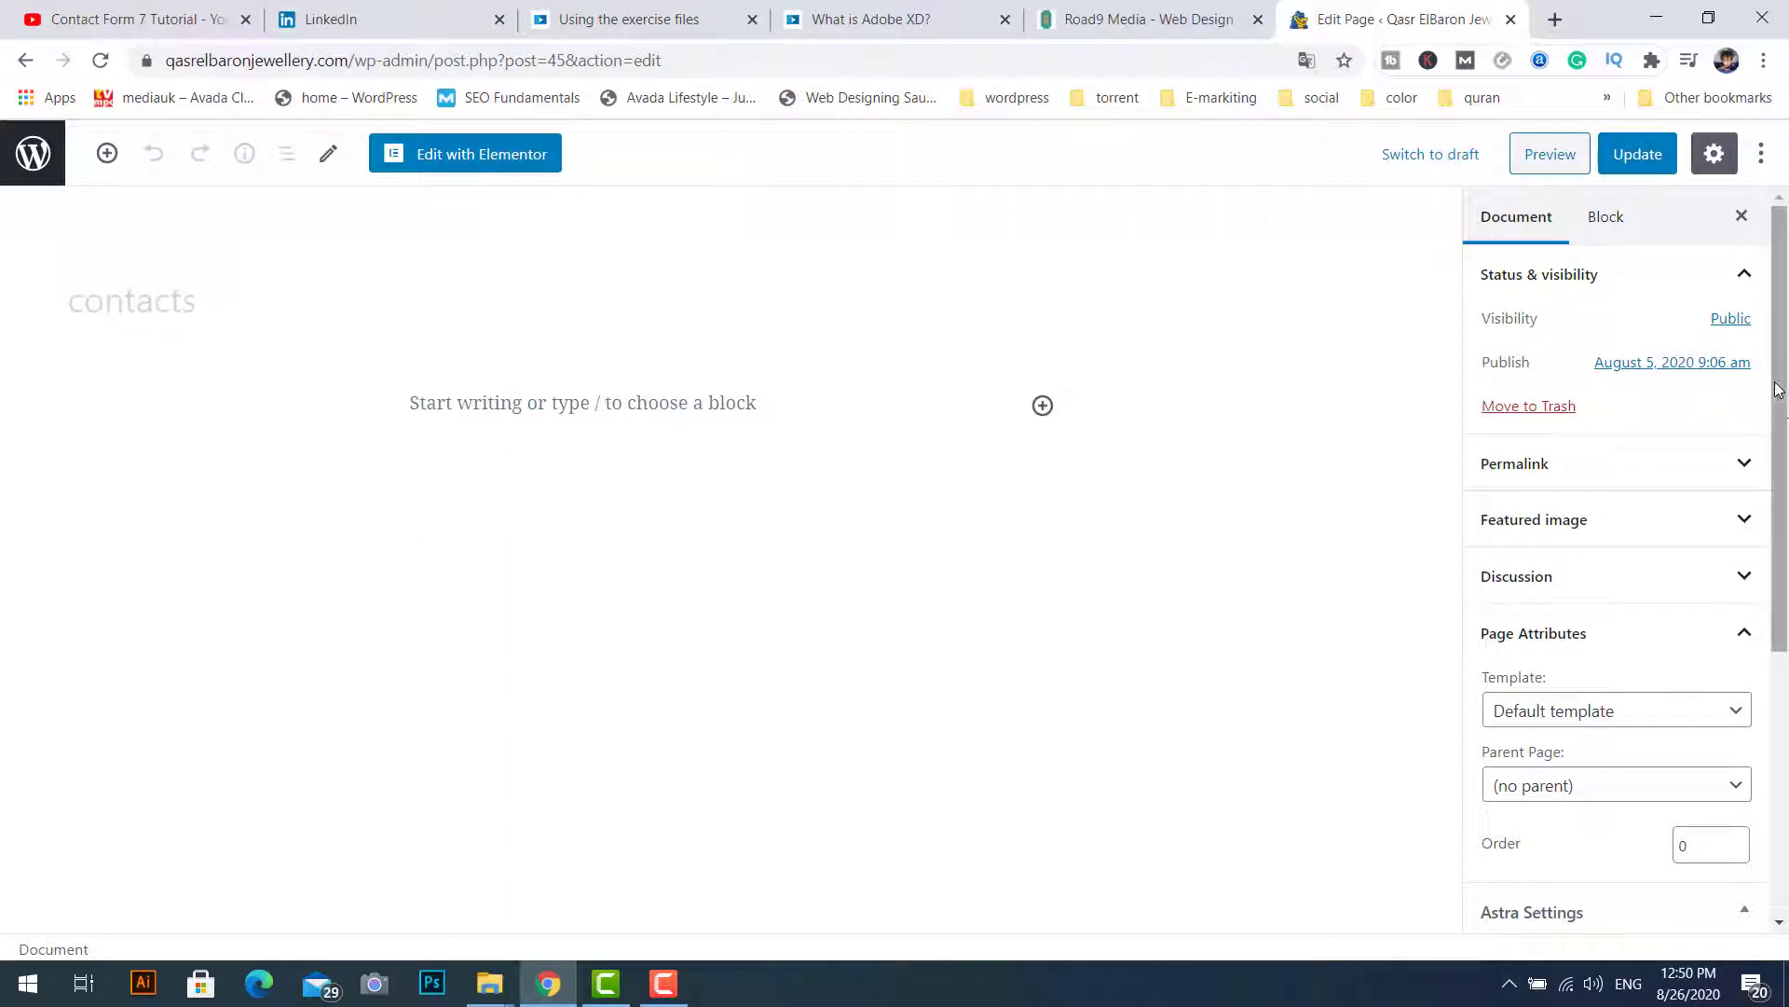
# Step: Try a Shortcode block holding the pasted shortcode, then delete that block again
pyautogui.moveTo(1778, 391); pyautogui.dragTo(1777, 657)
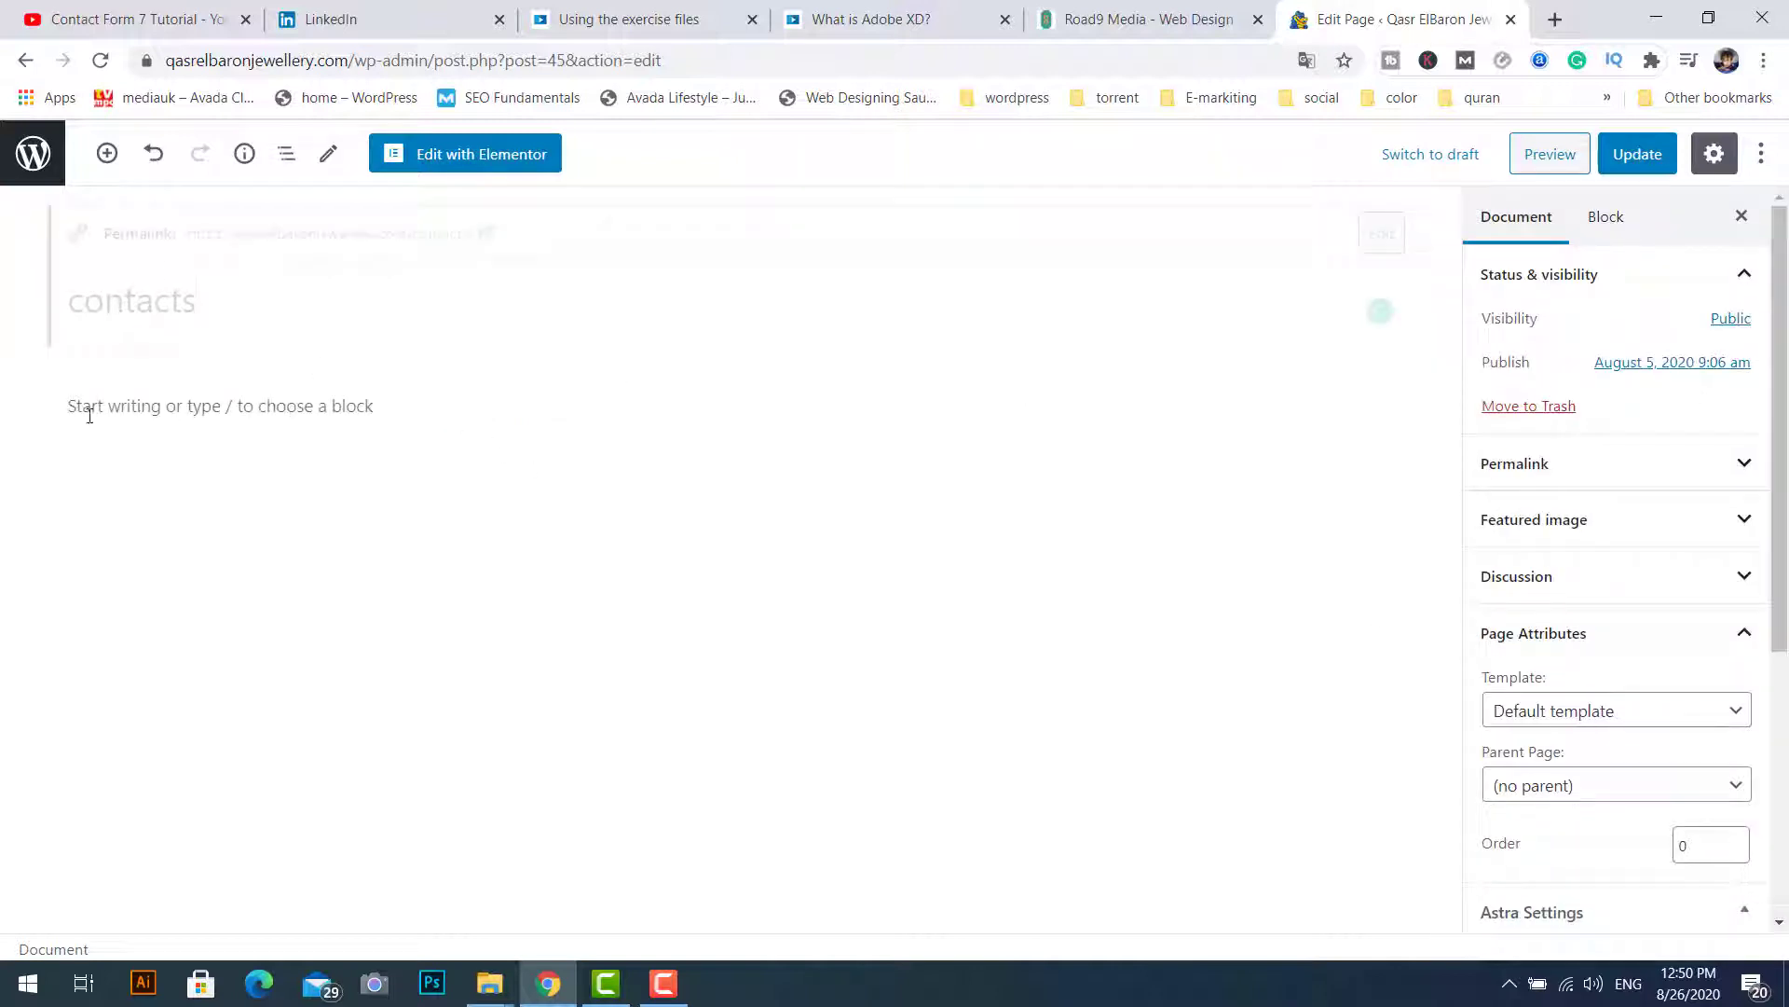
pyautogui.click(300, 410)
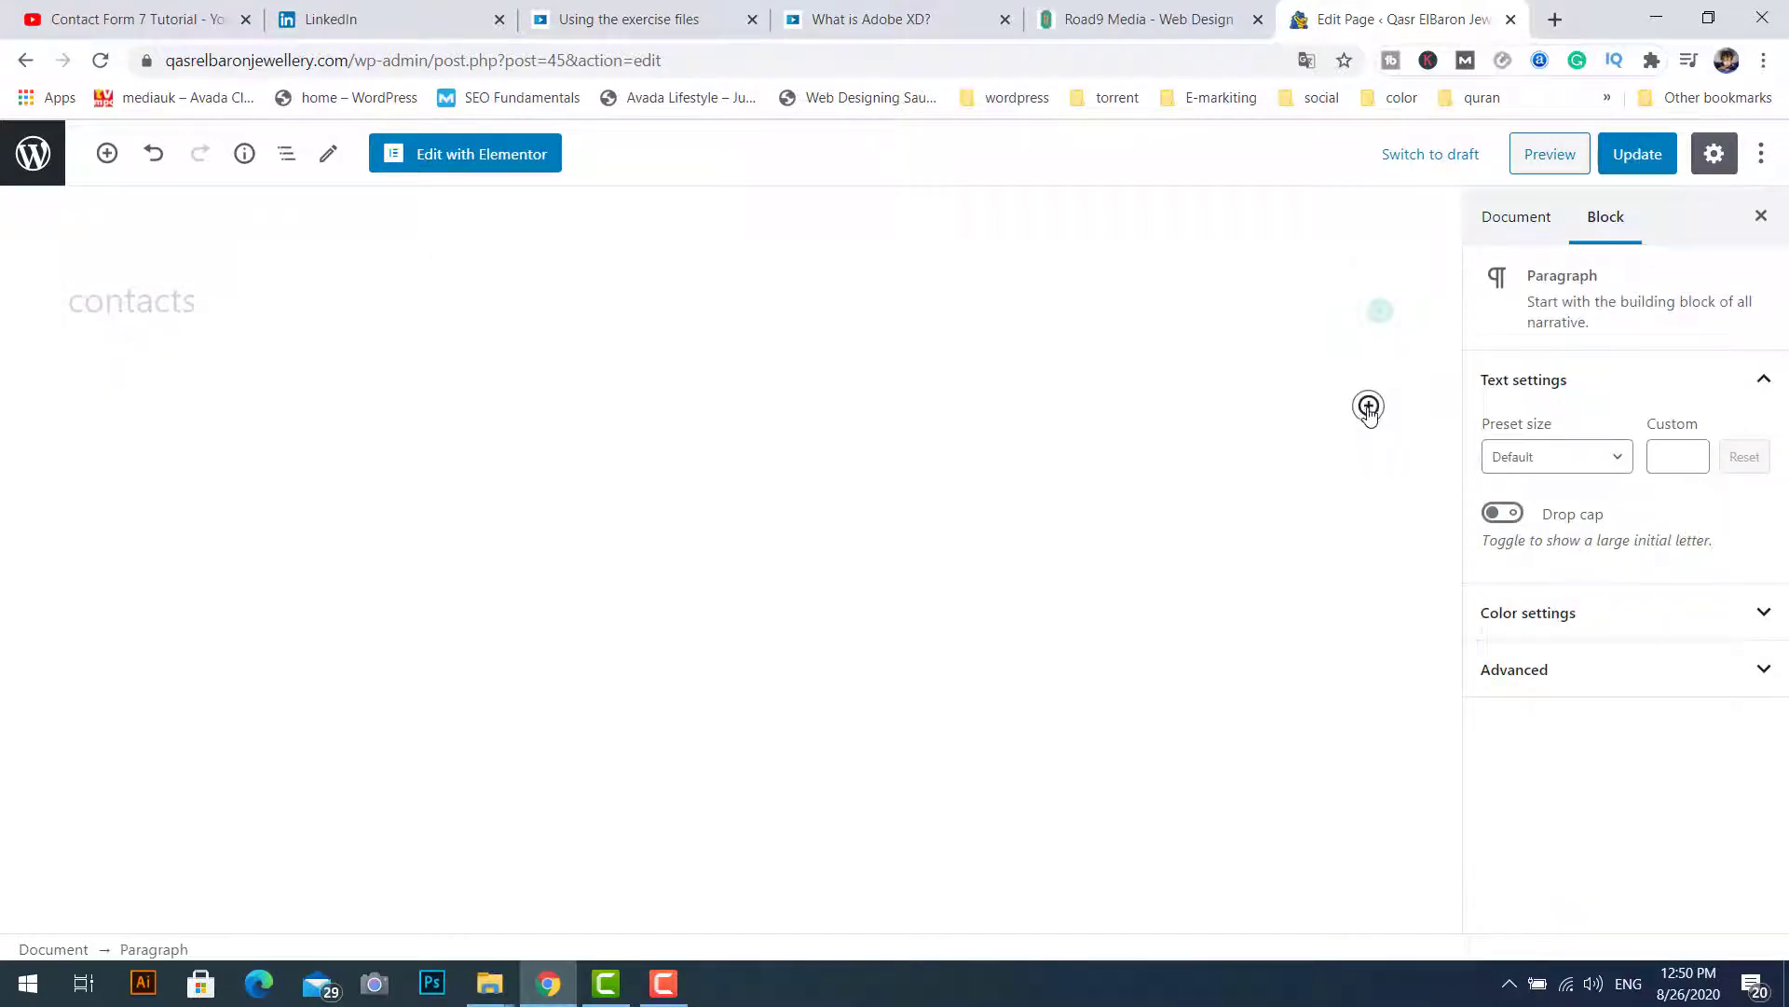
pyautogui.click(1368, 405)
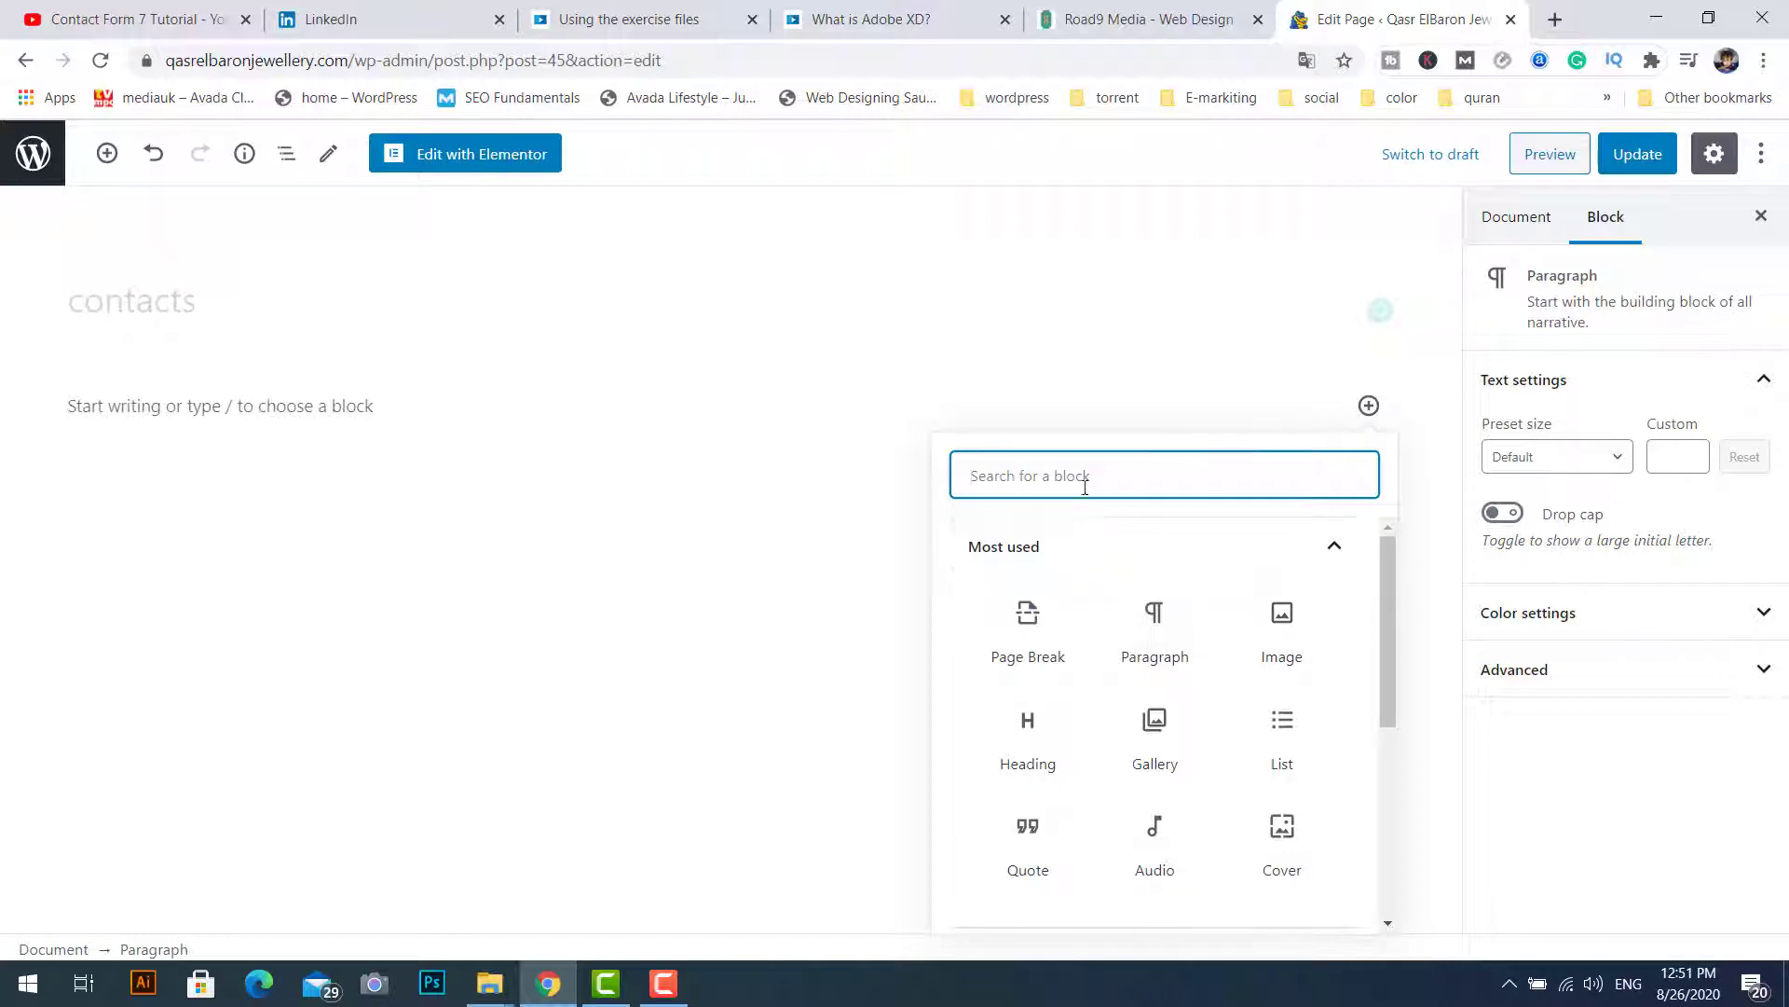
pyautogui.write('short')
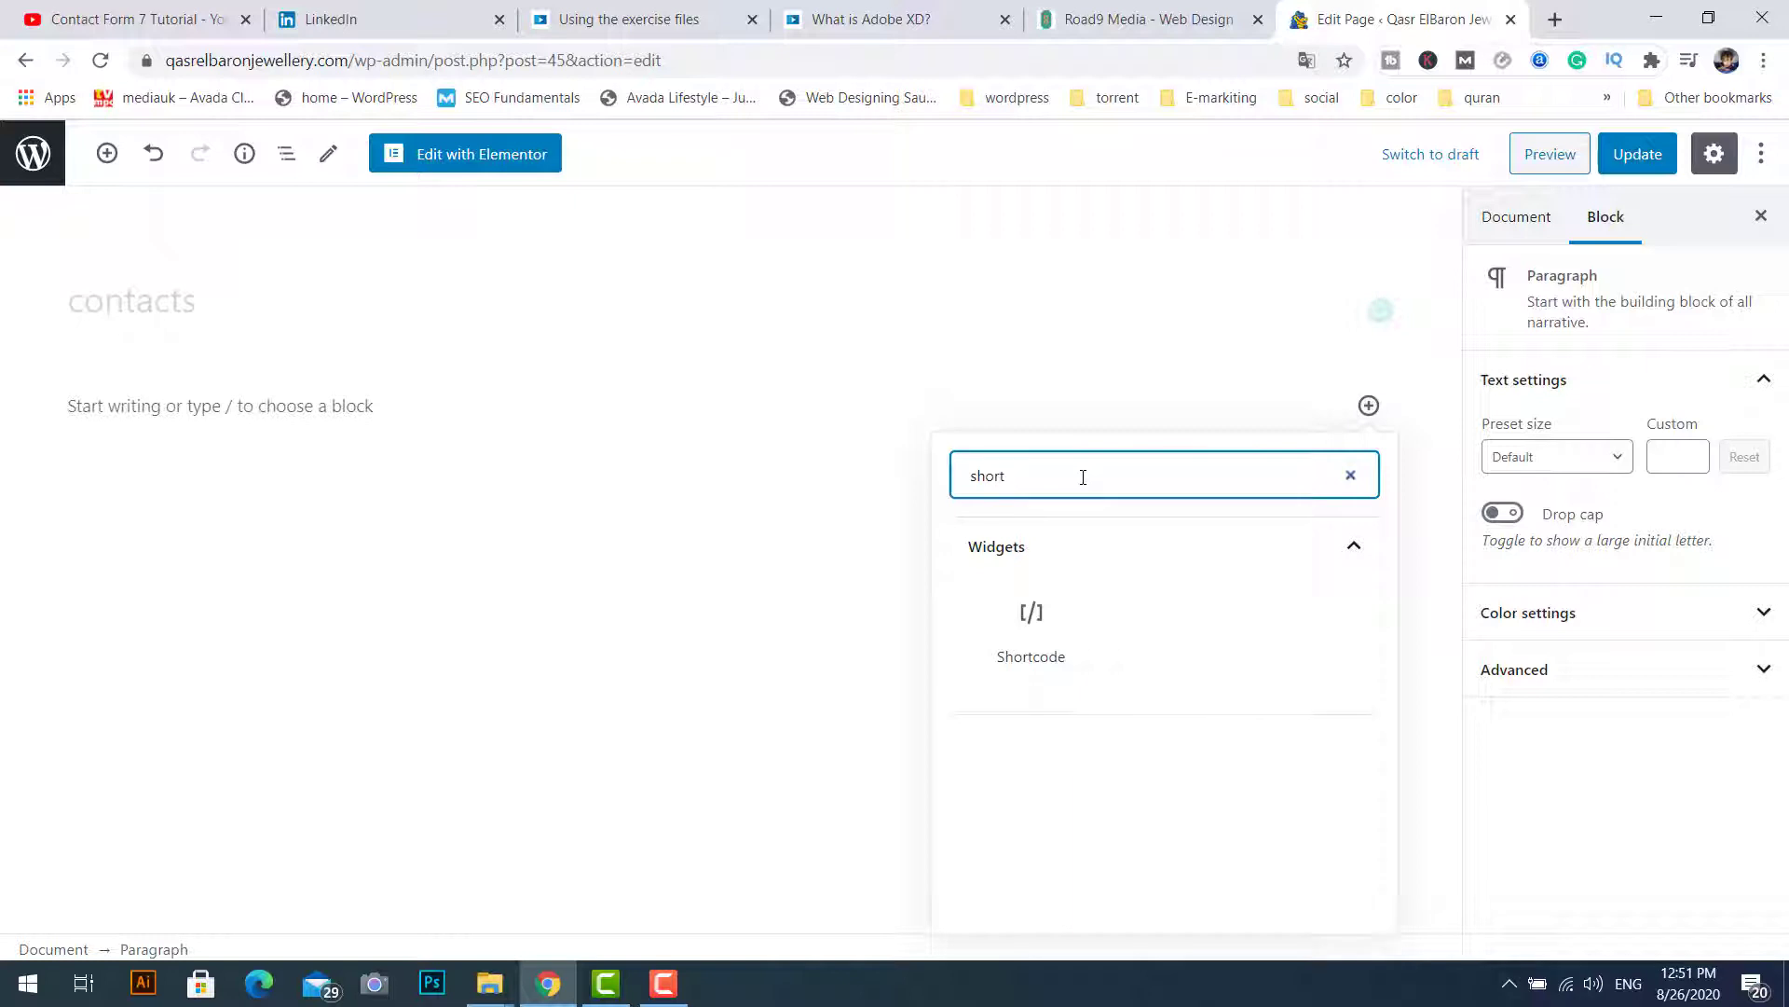
pyautogui.click(1037, 623)
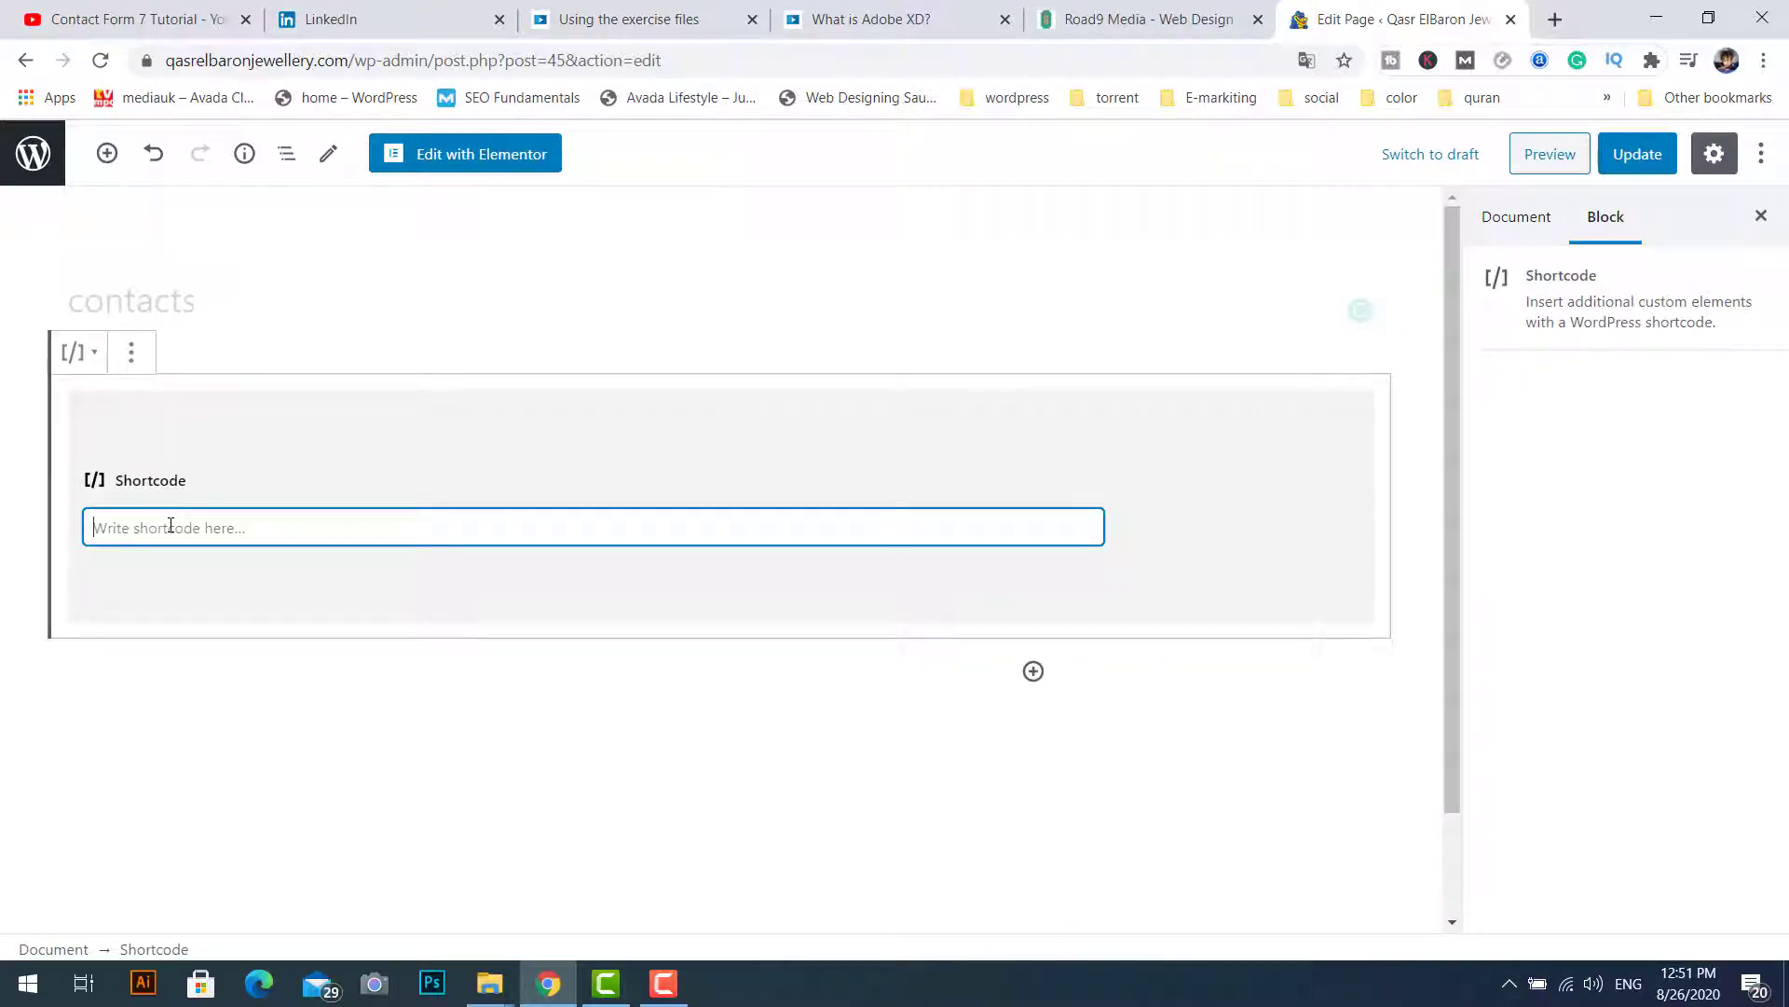
pyautogui.hotkey('ctrl', 'v')
pyautogui.click(519, 741)
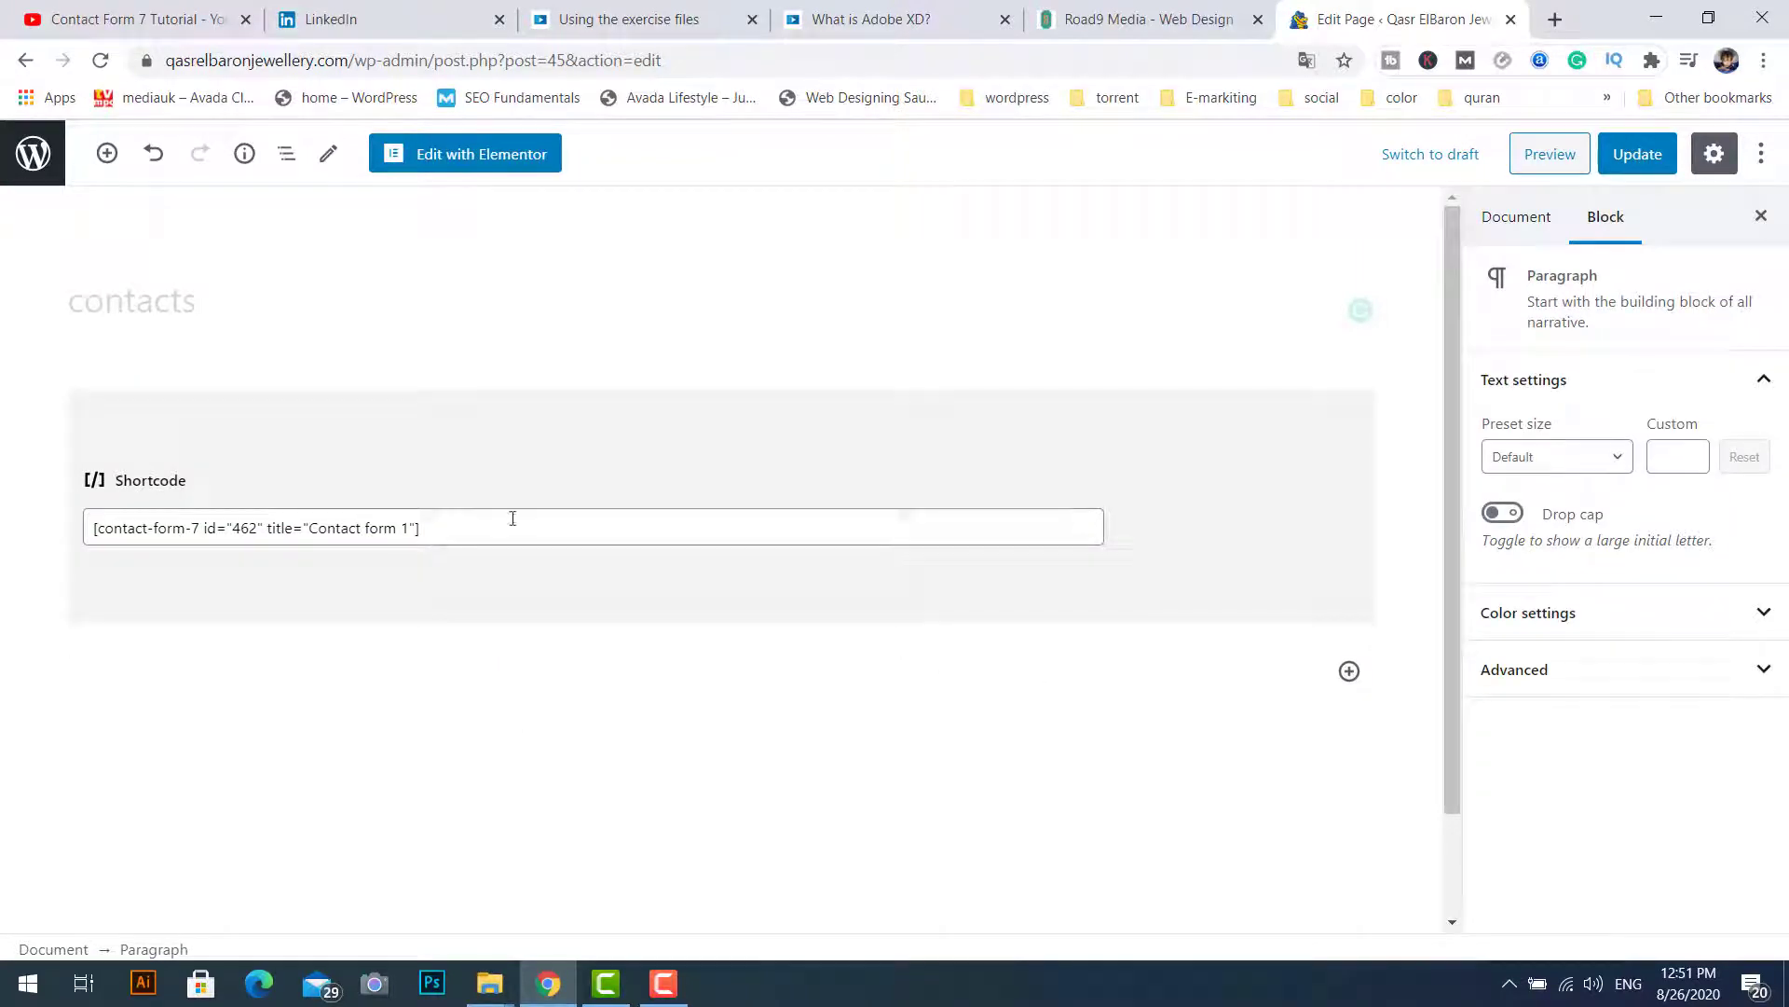
pyautogui.hotkey('ctrl', 'z')
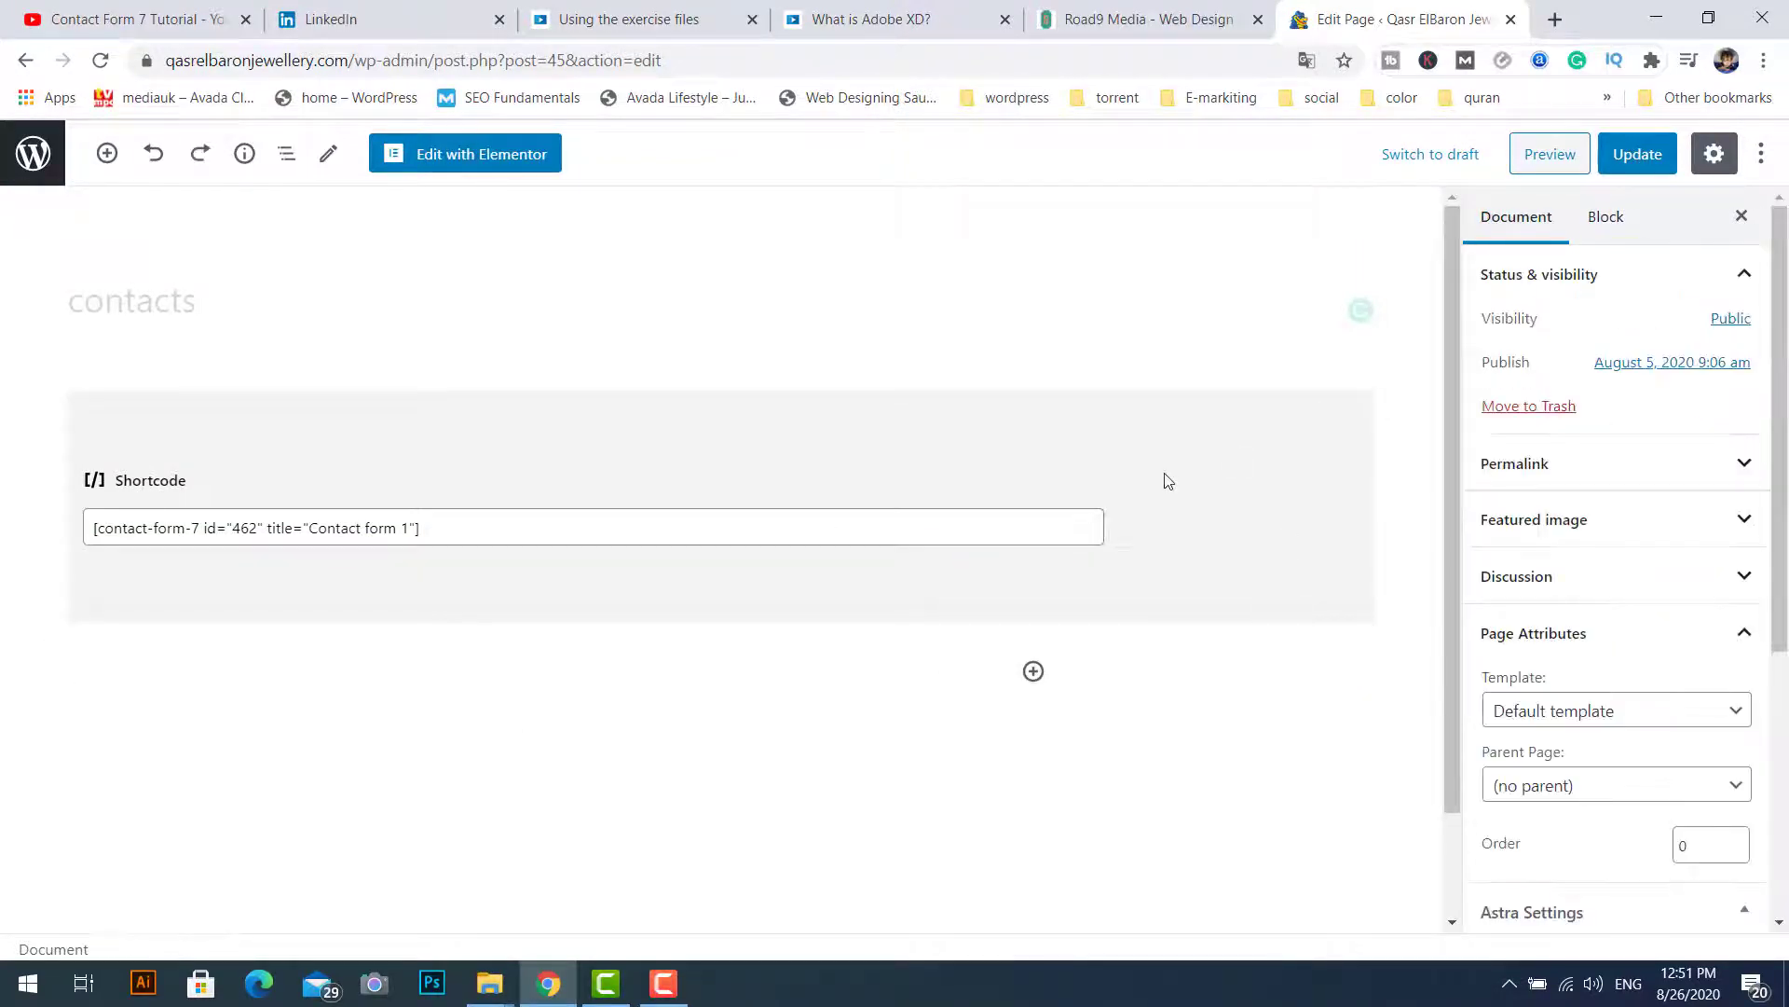
pyautogui.click(1168, 481)
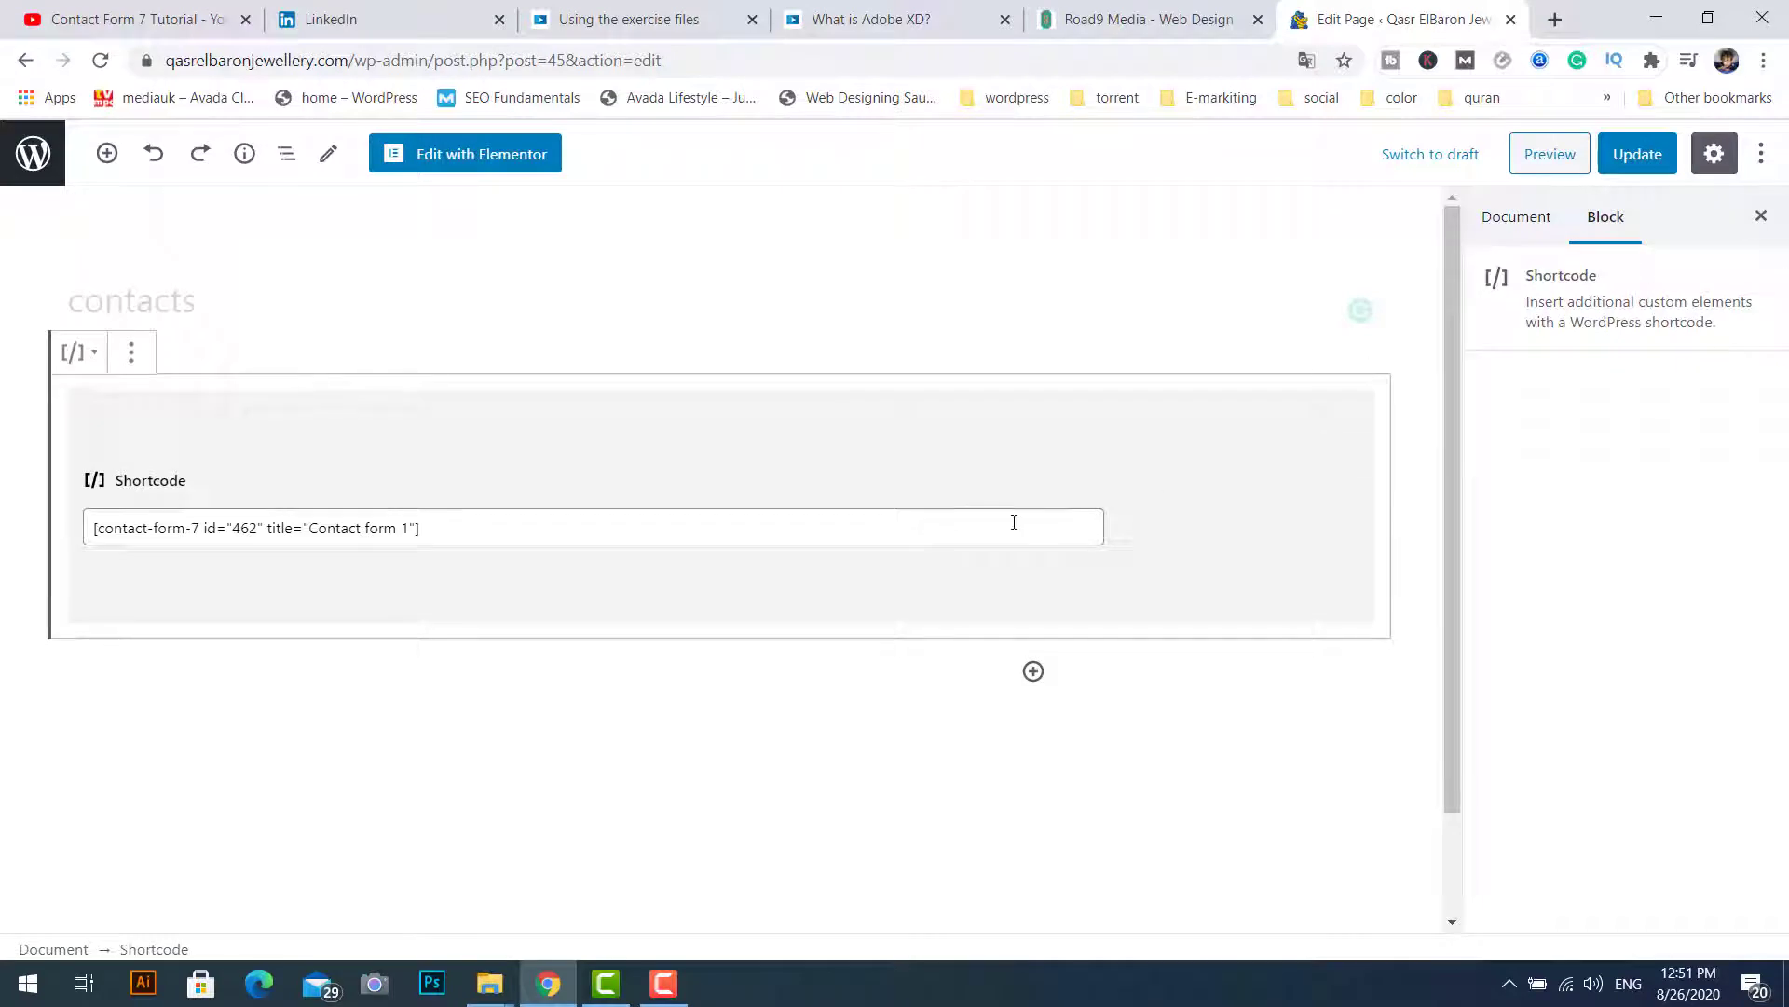
pyautogui.press('Delete')
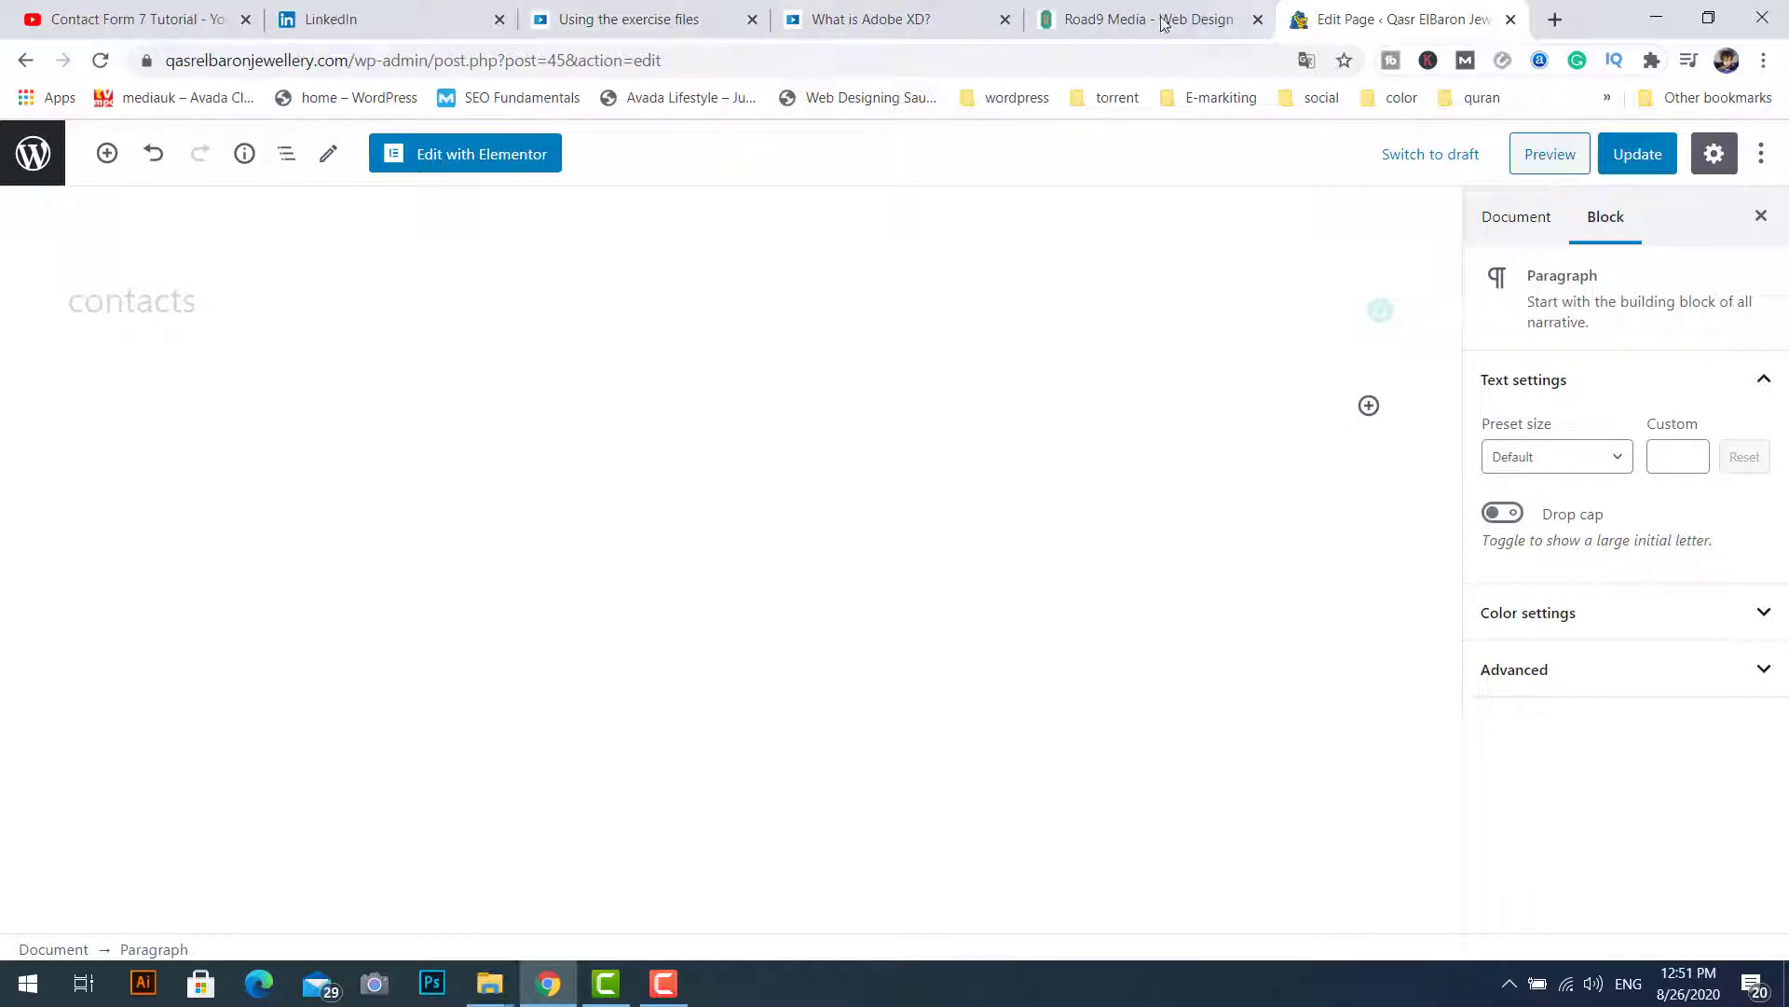
# Step: Paste the Contact form 1 shortcode into the empty paragraph and update the page
pyautogui.rightClick(86, 409)
pyautogui.click(214, 589)
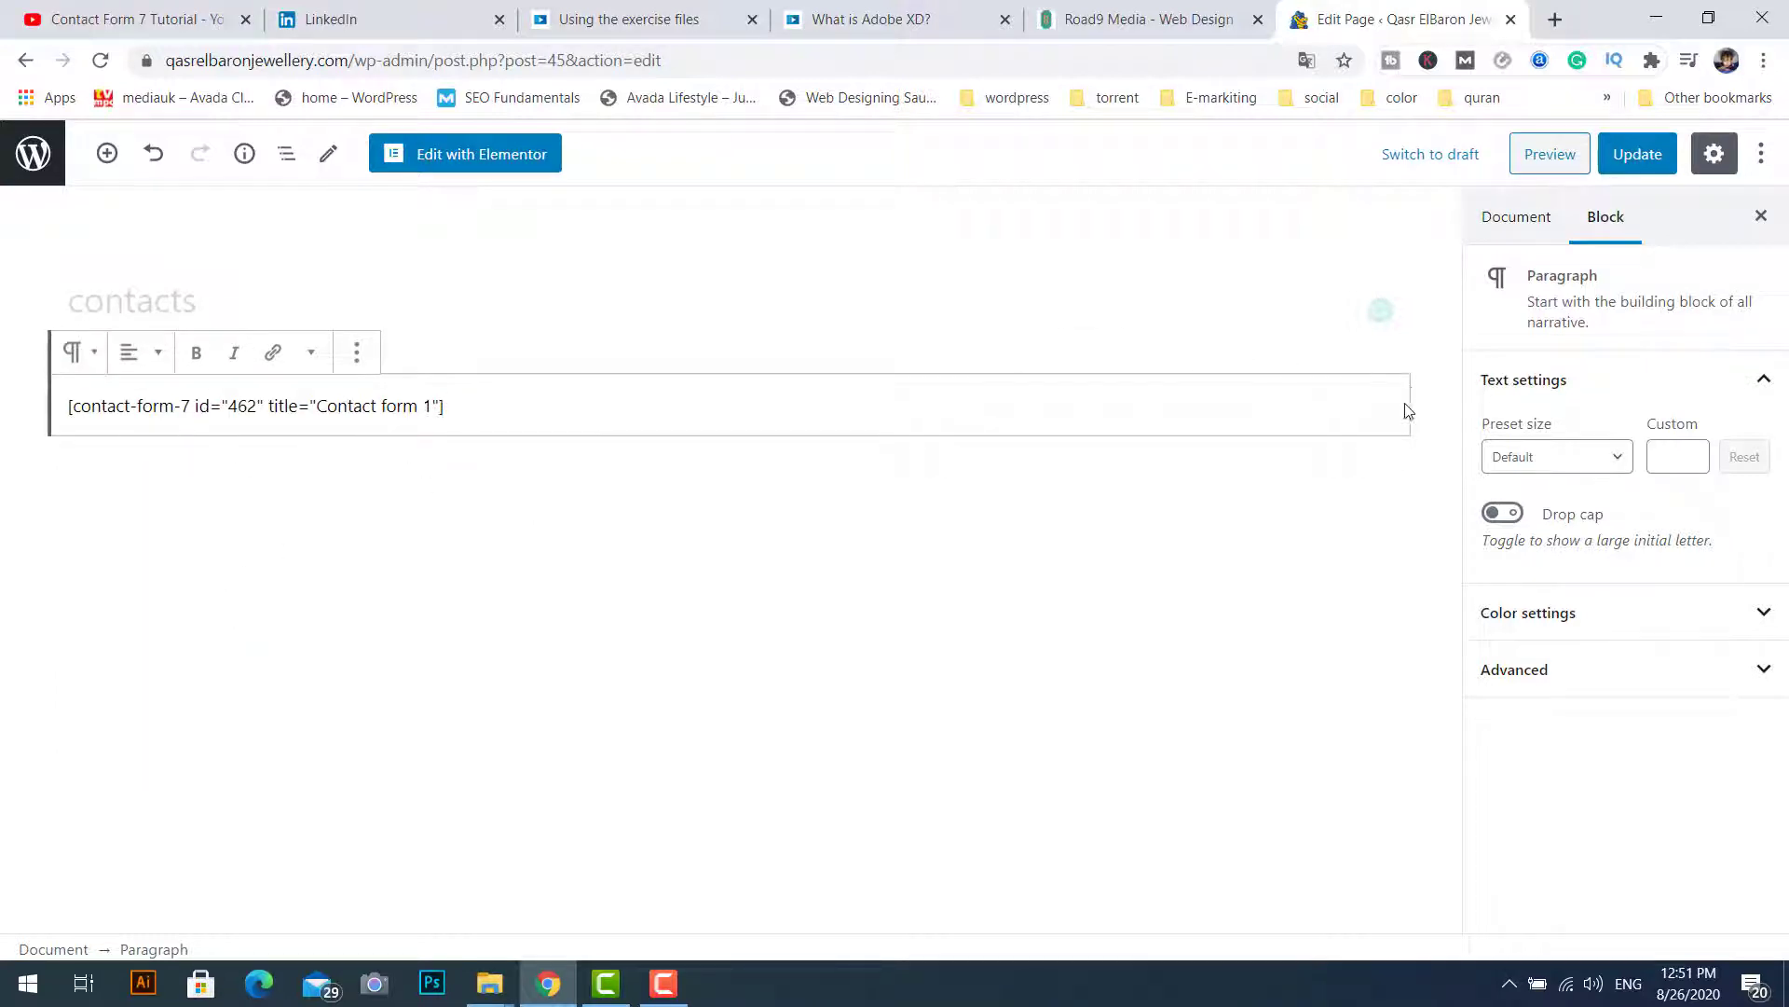
pyautogui.click(1402, 445)
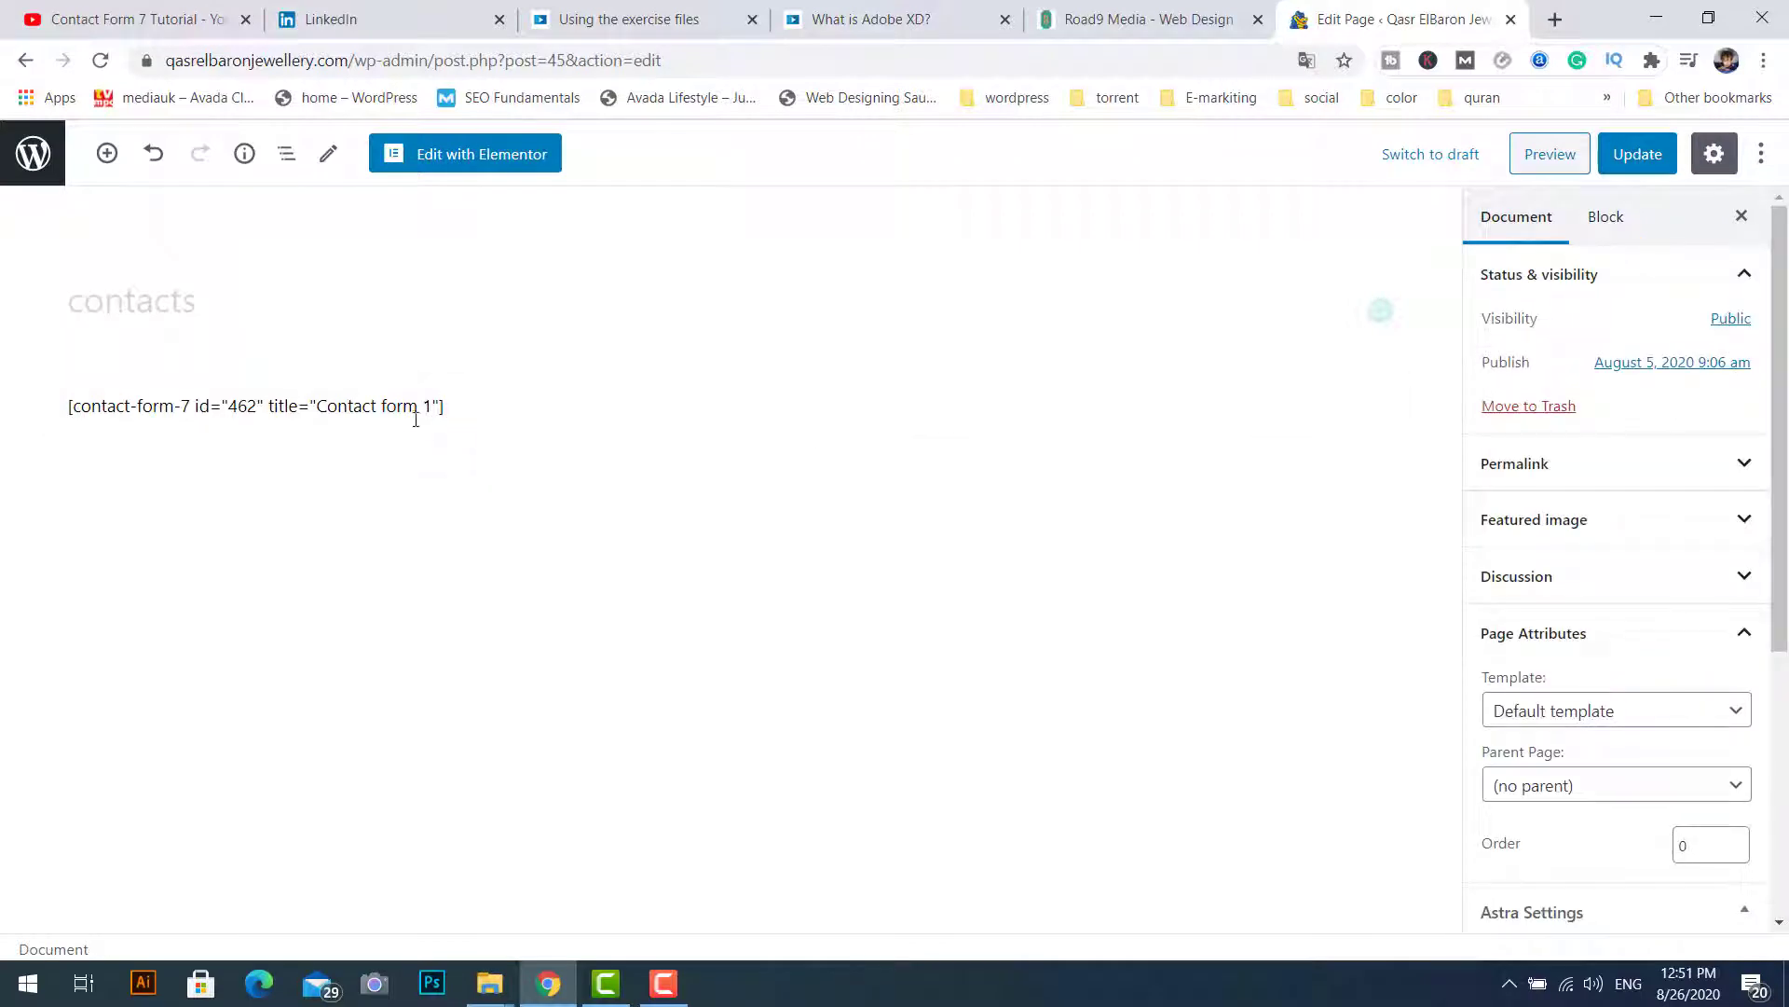
pyautogui.click(1638, 156)
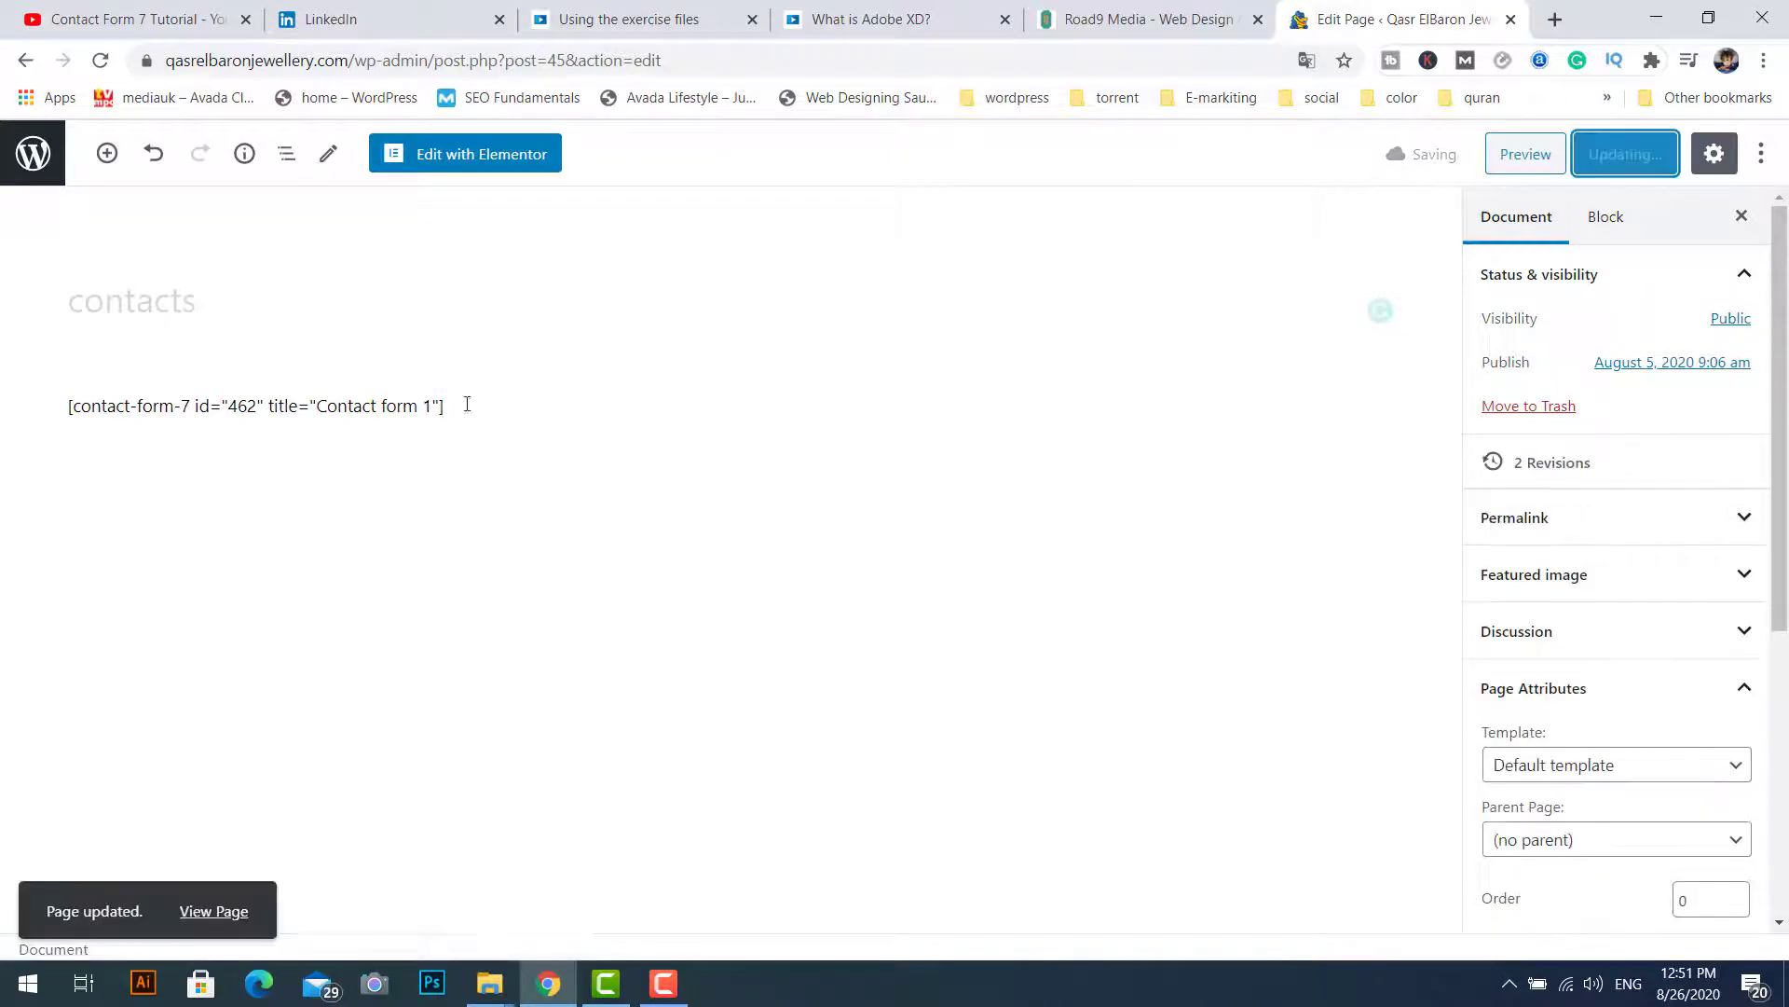
# Step: Check the live page's Name, Email, Subject, Message fields and Send, then return to the editor
pyautogui.hotkey('ctrl', 't')
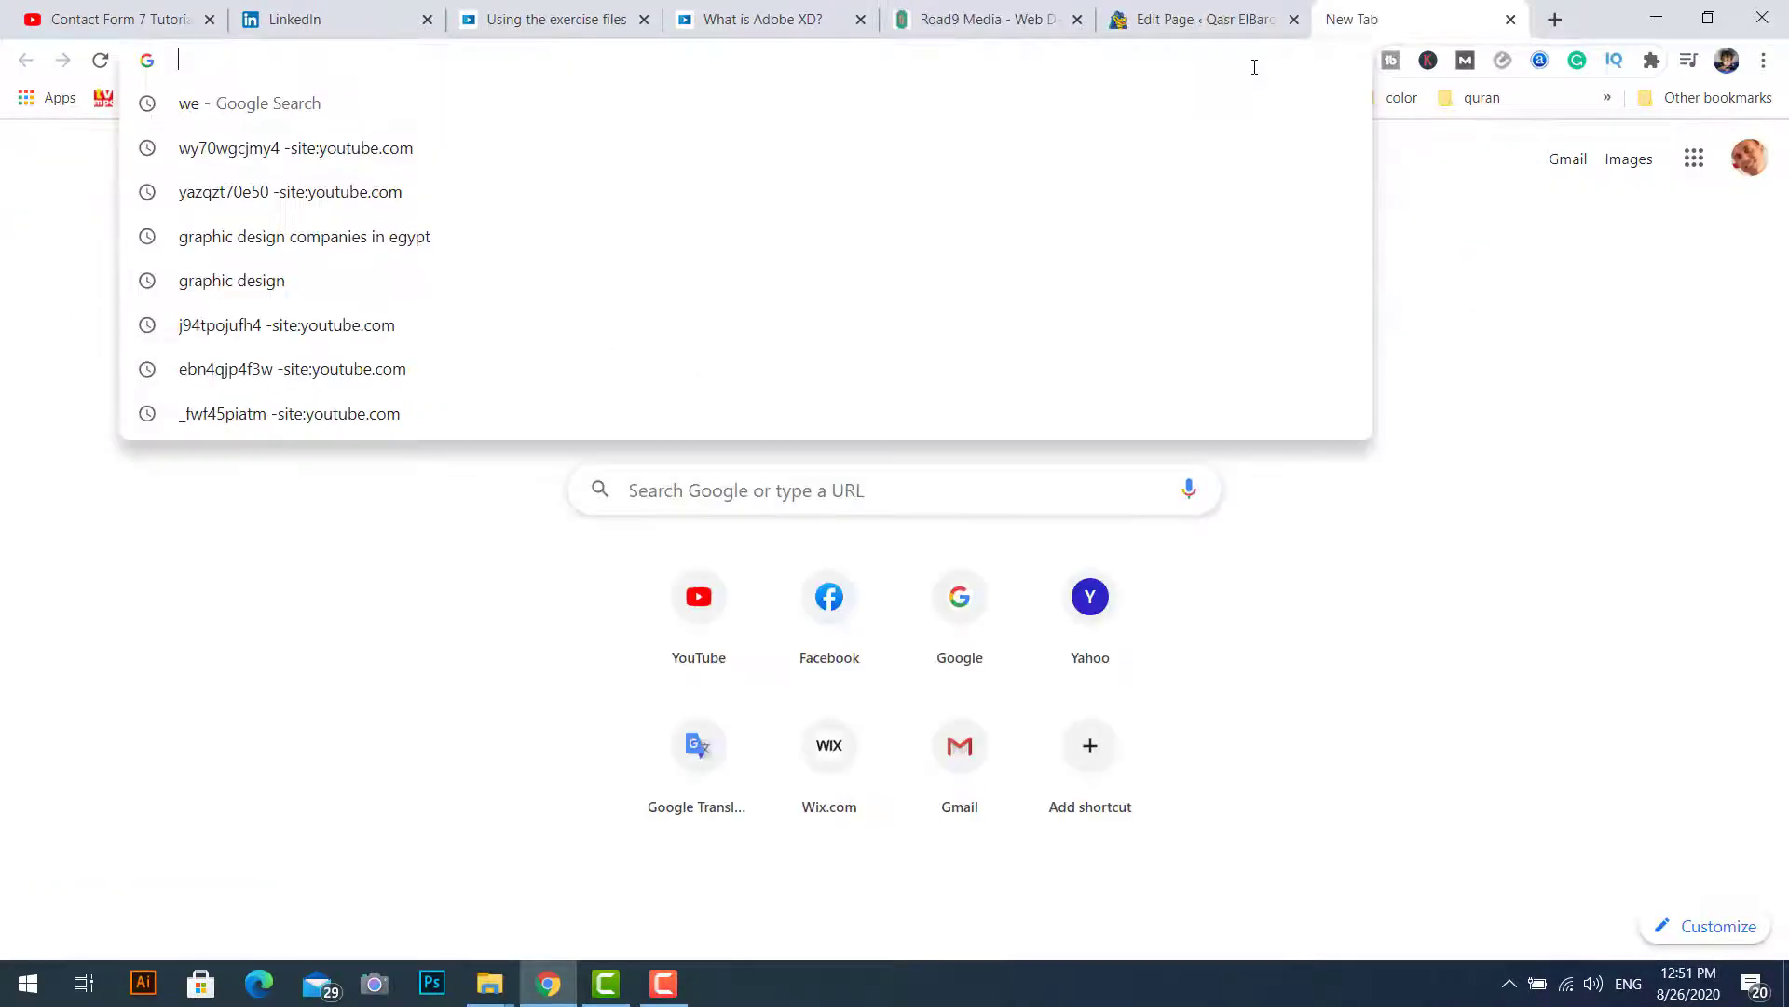
pyautogui.write('q')
pyautogui.press('Return')
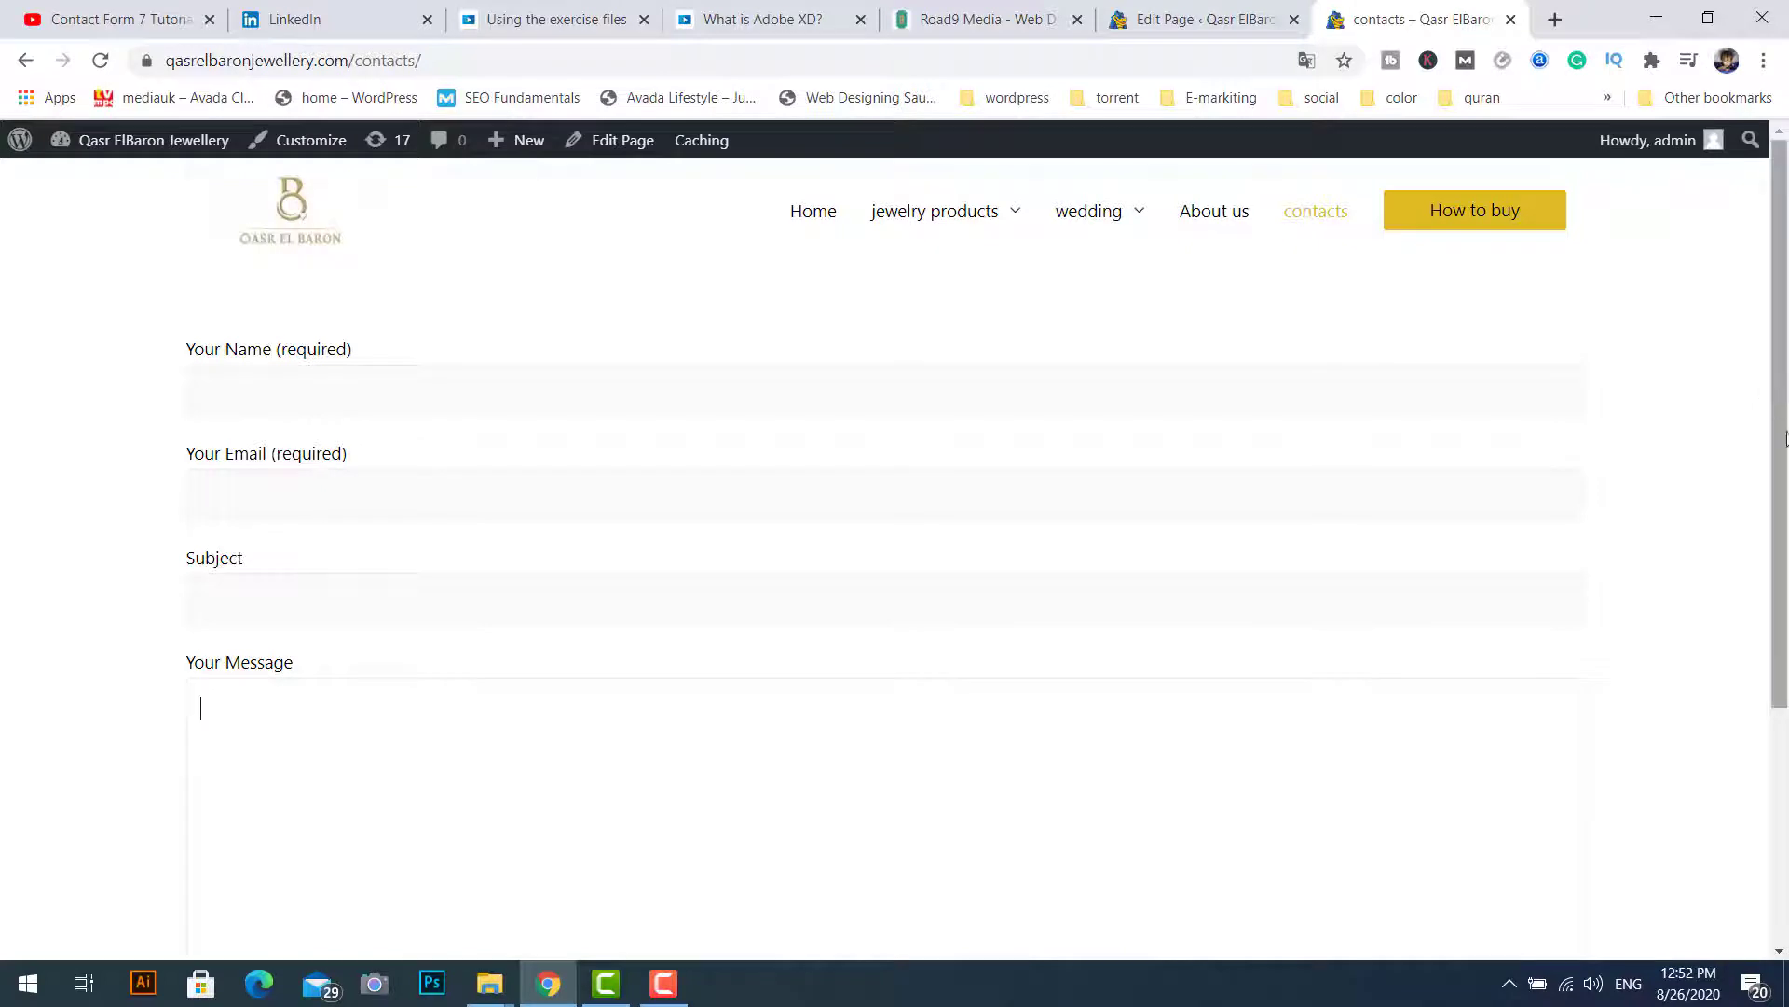
pyautogui.moveTo(1778, 392); pyautogui.dragTo(1778, 839)
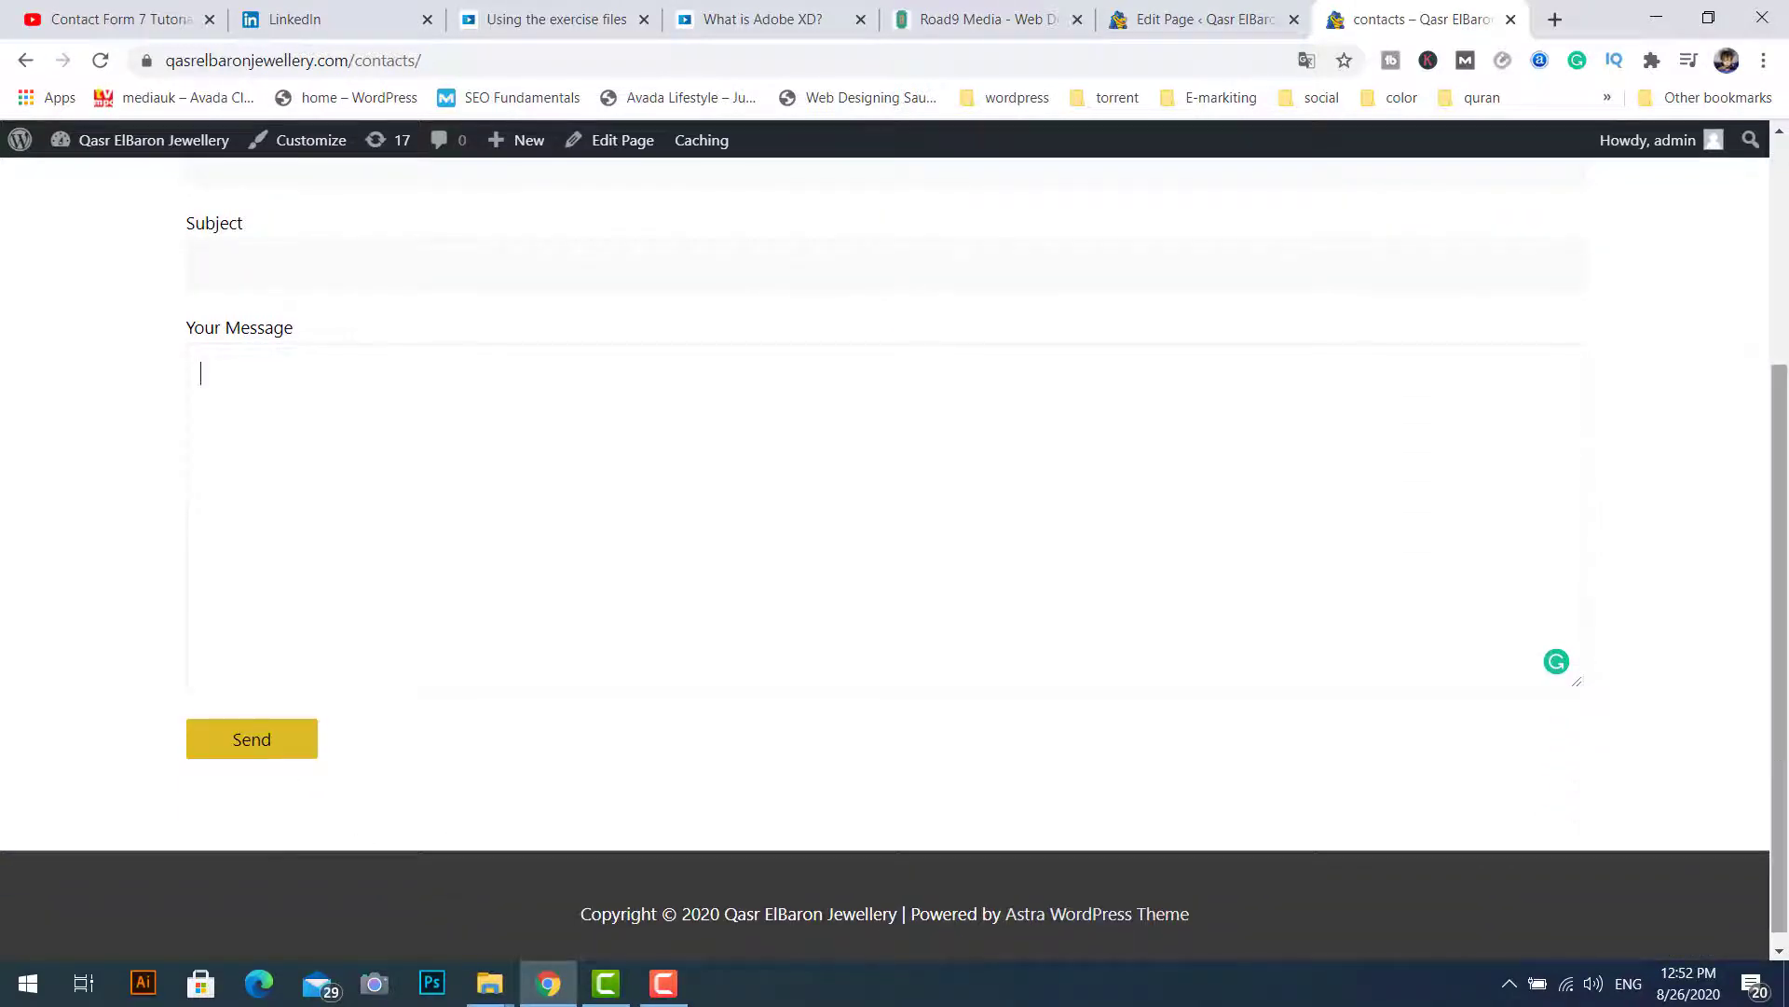
pyautogui.click(1198, 19)
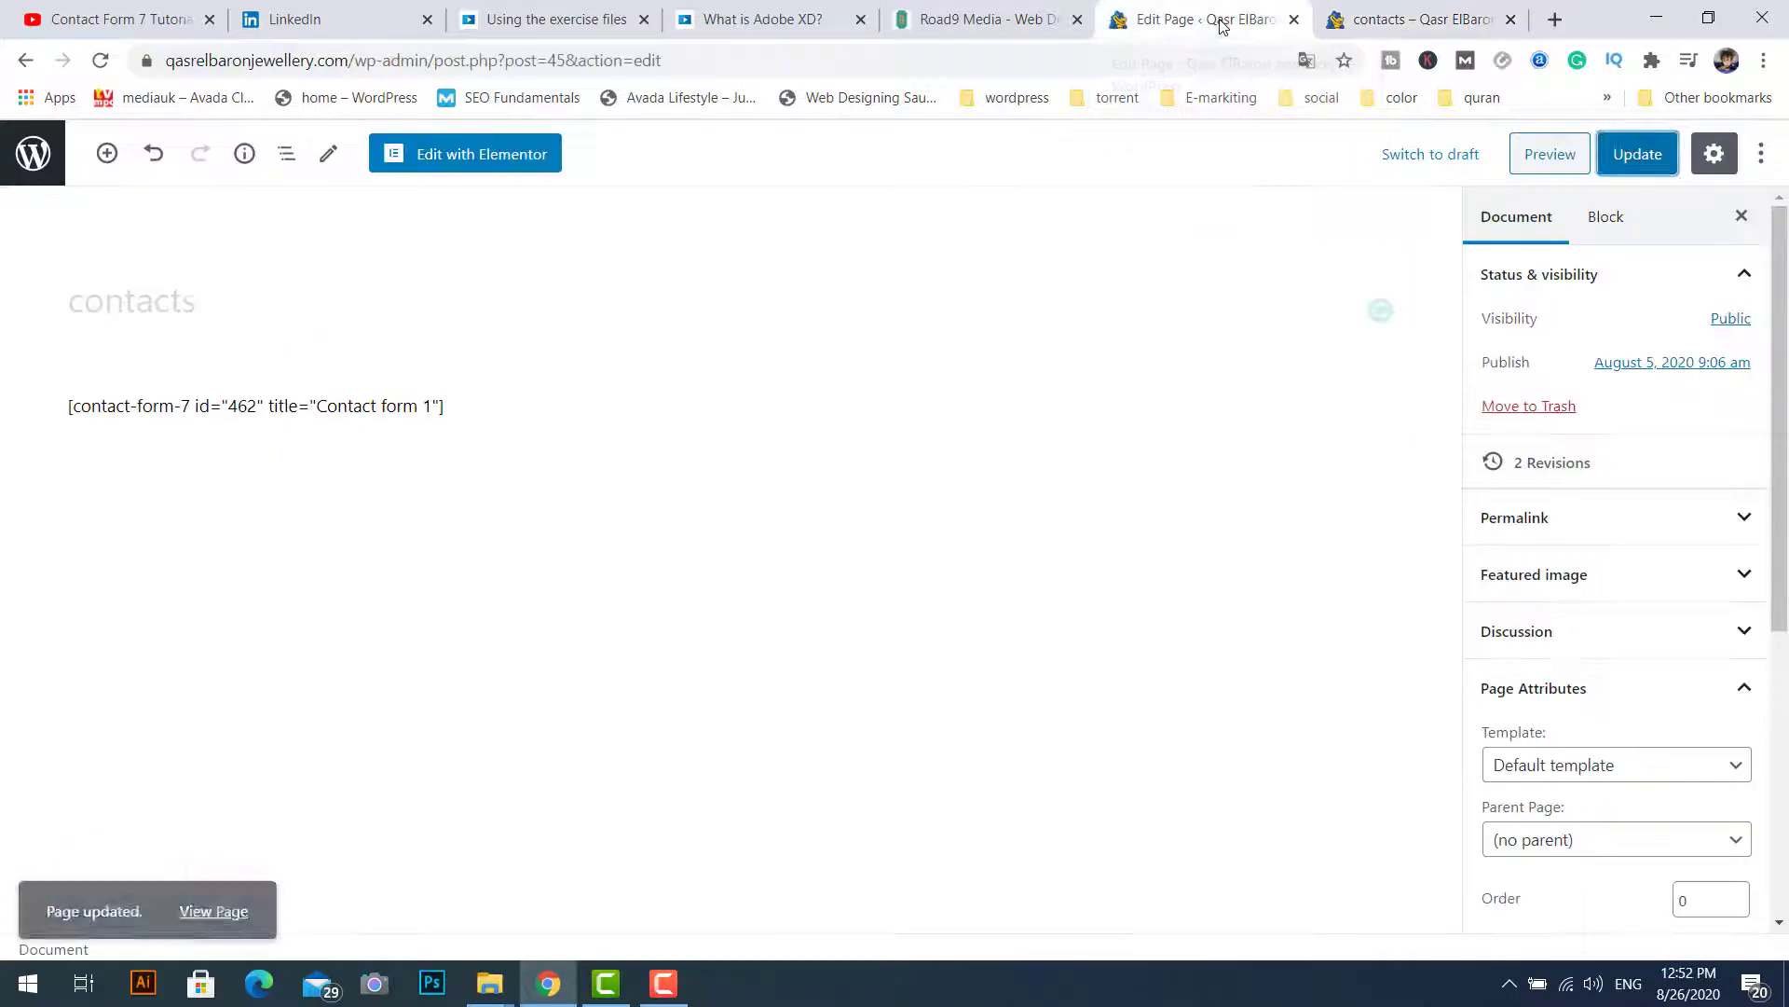
# Step: Open Contact form 1 for editing from the Contact Forms list
pyautogui.click(33, 154)
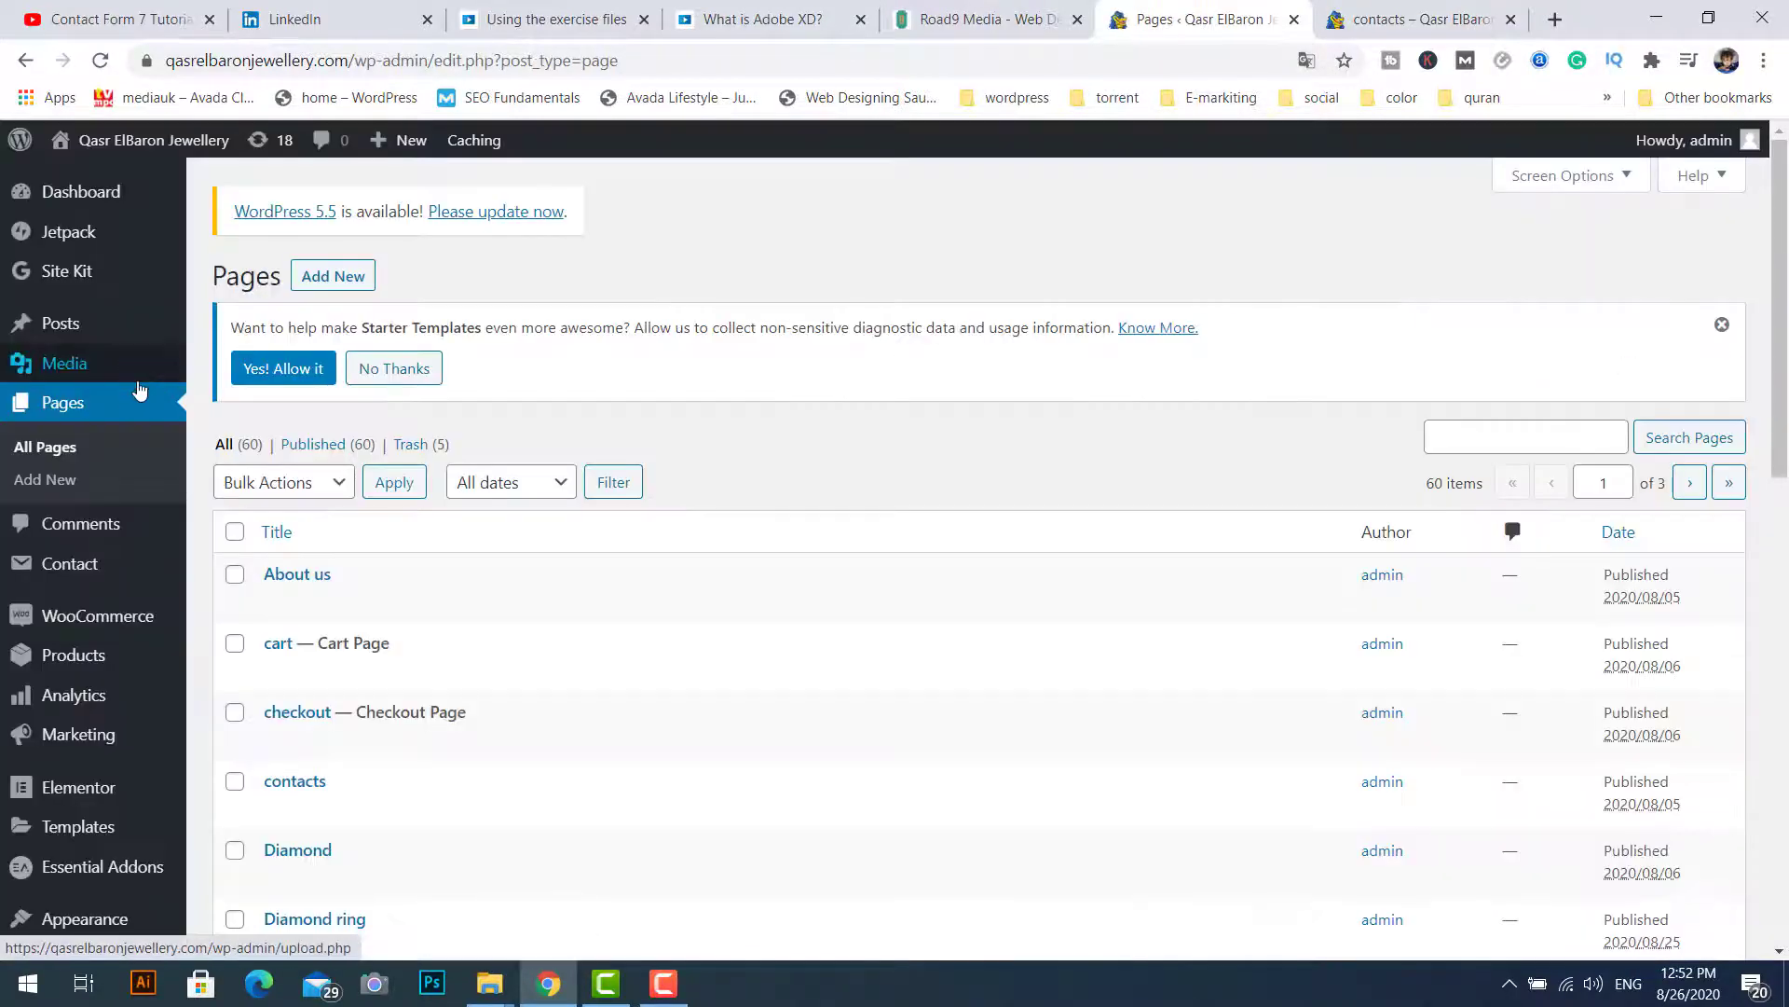
pyautogui.moveTo(82, 572)
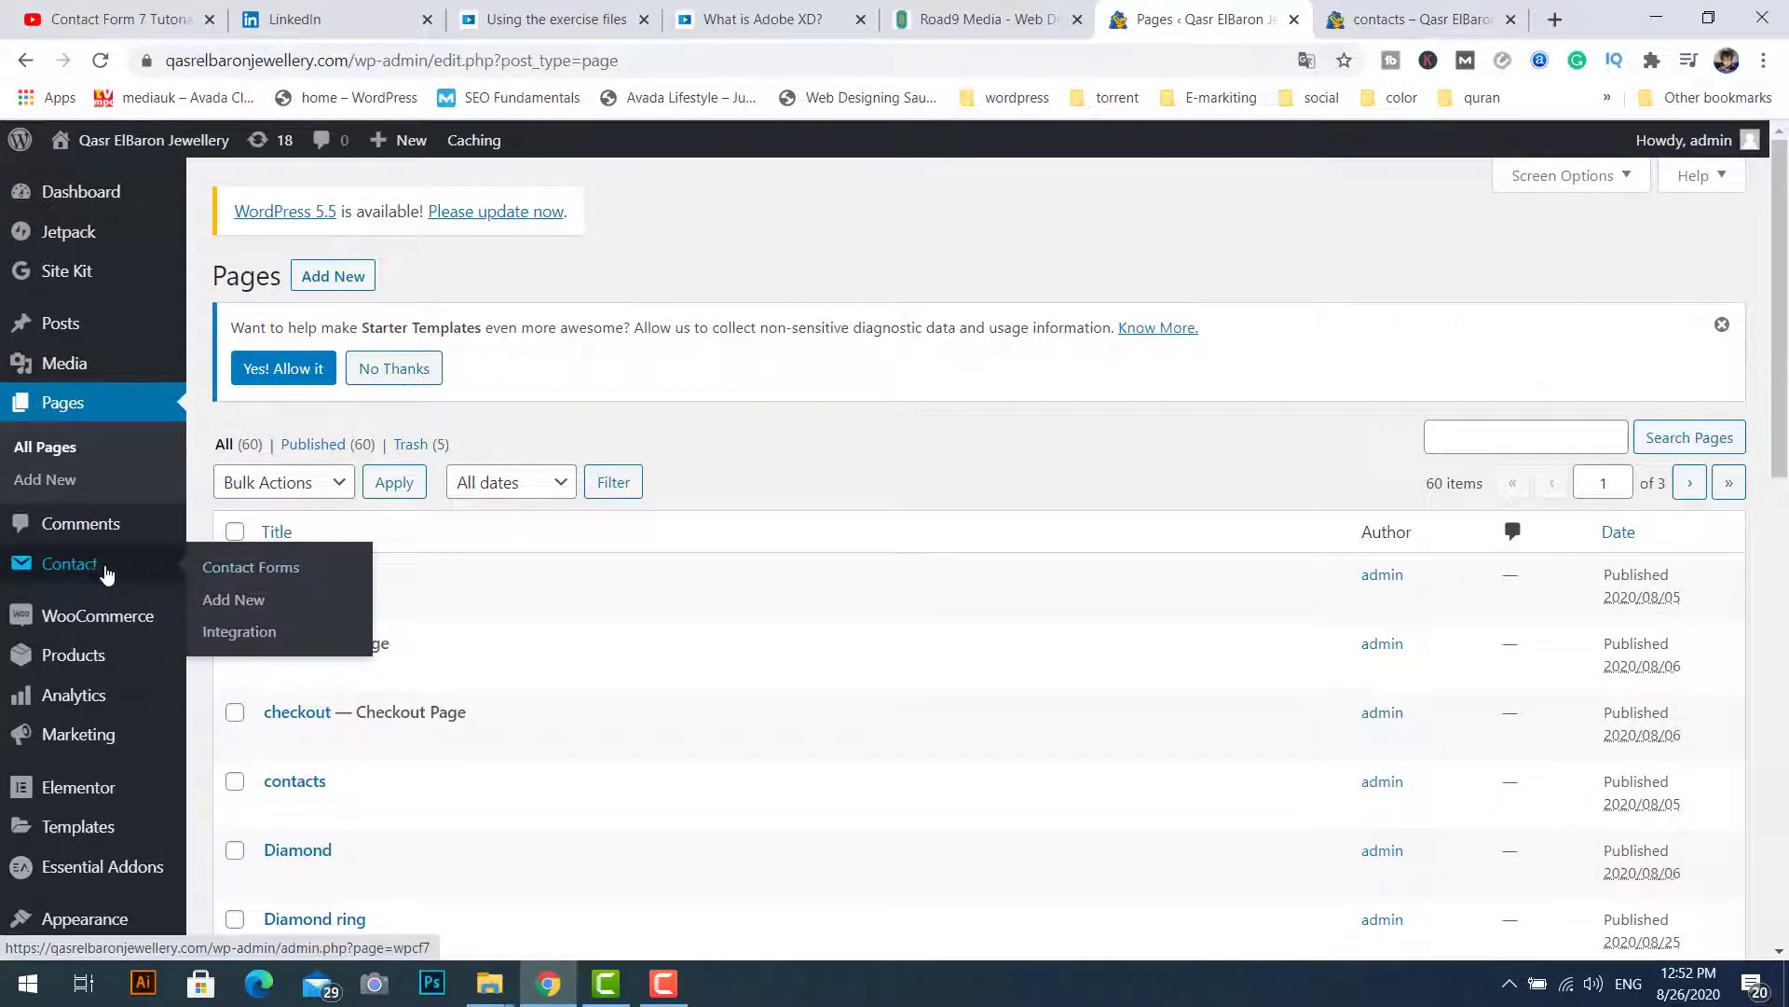
pyautogui.click(240, 567)
pyautogui.scroll(-3, 279, 699)
pyautogui.moveTo(299, 743)
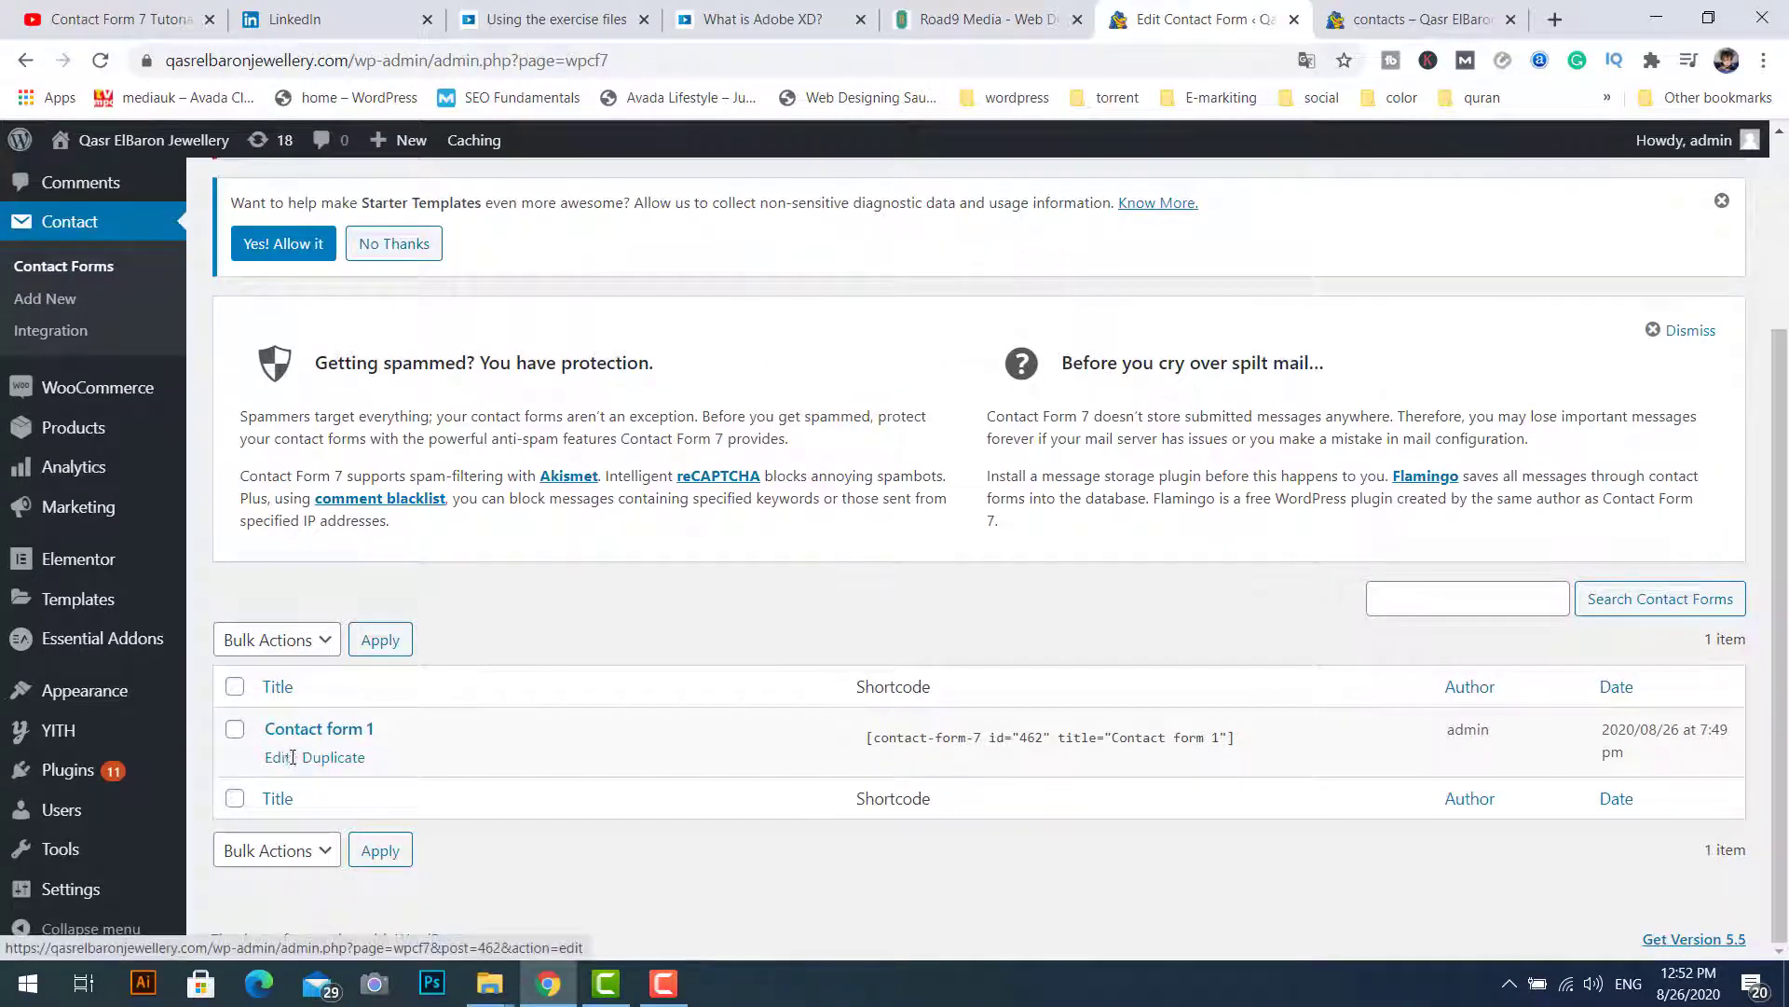
pyautogui.click(277, 759)
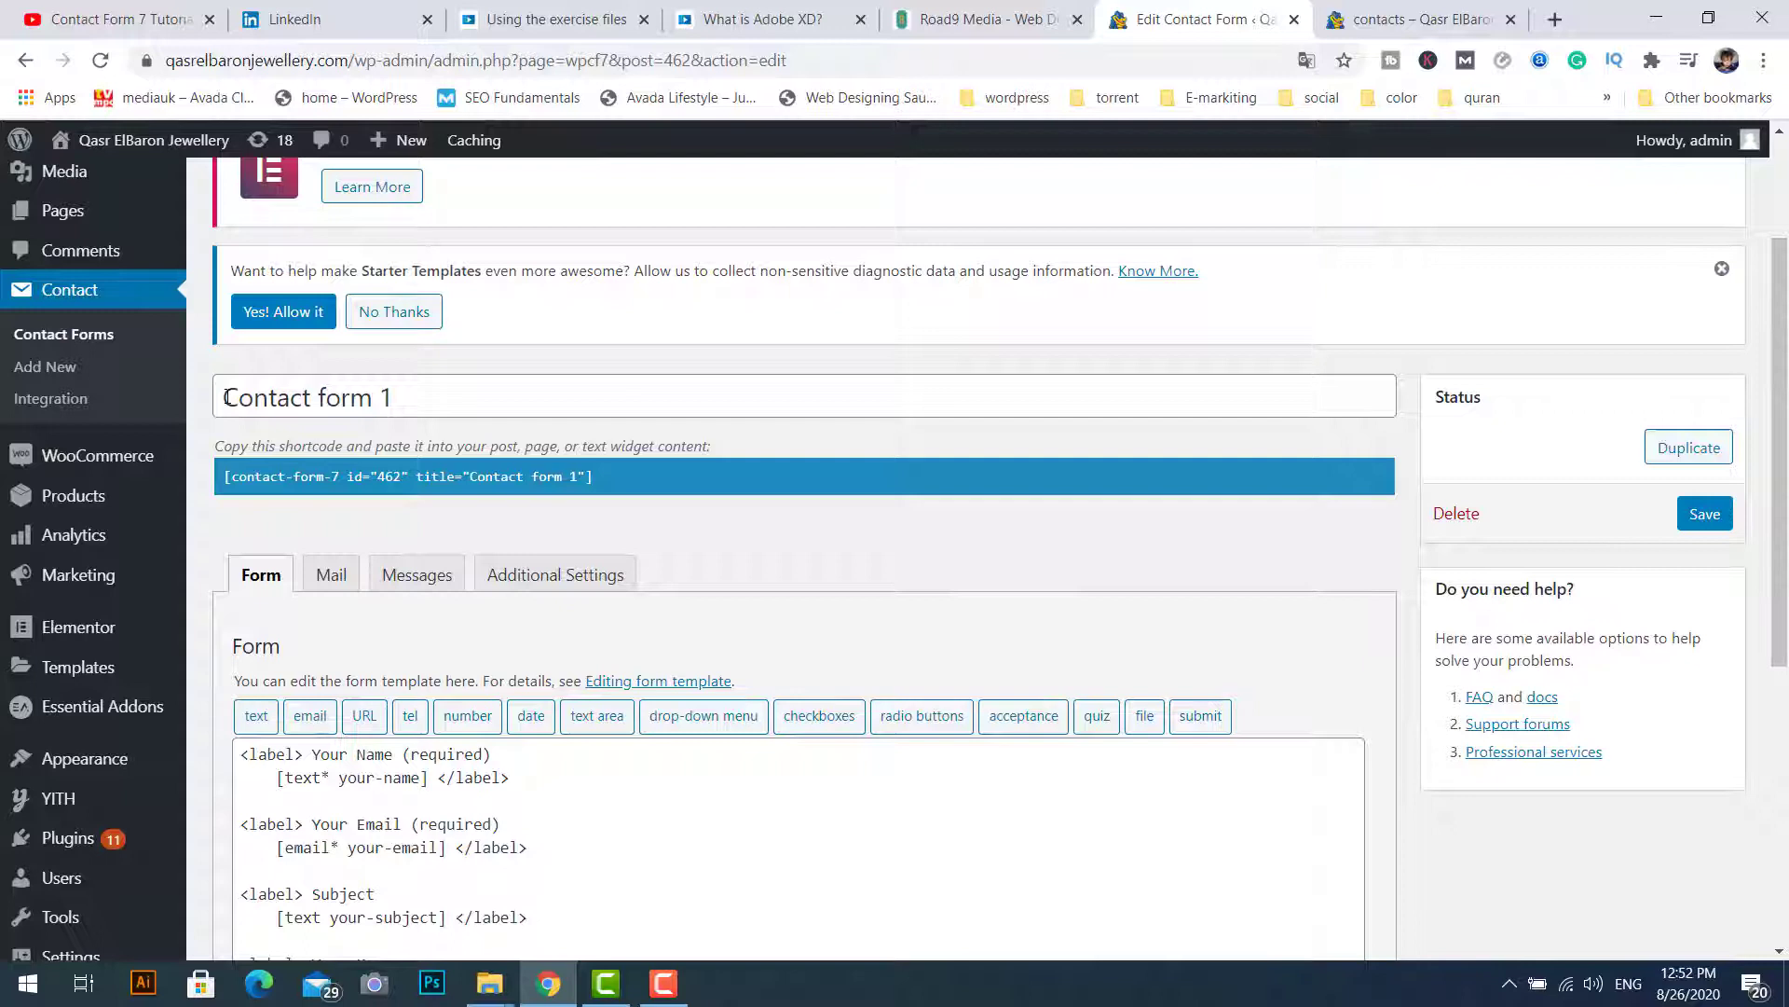
# Step: Retitle the form 'My Contact form', save it, and select its updated shortcode
pyautogui.moveTo(226, 398); pyautogui.dragTo(409, 396)
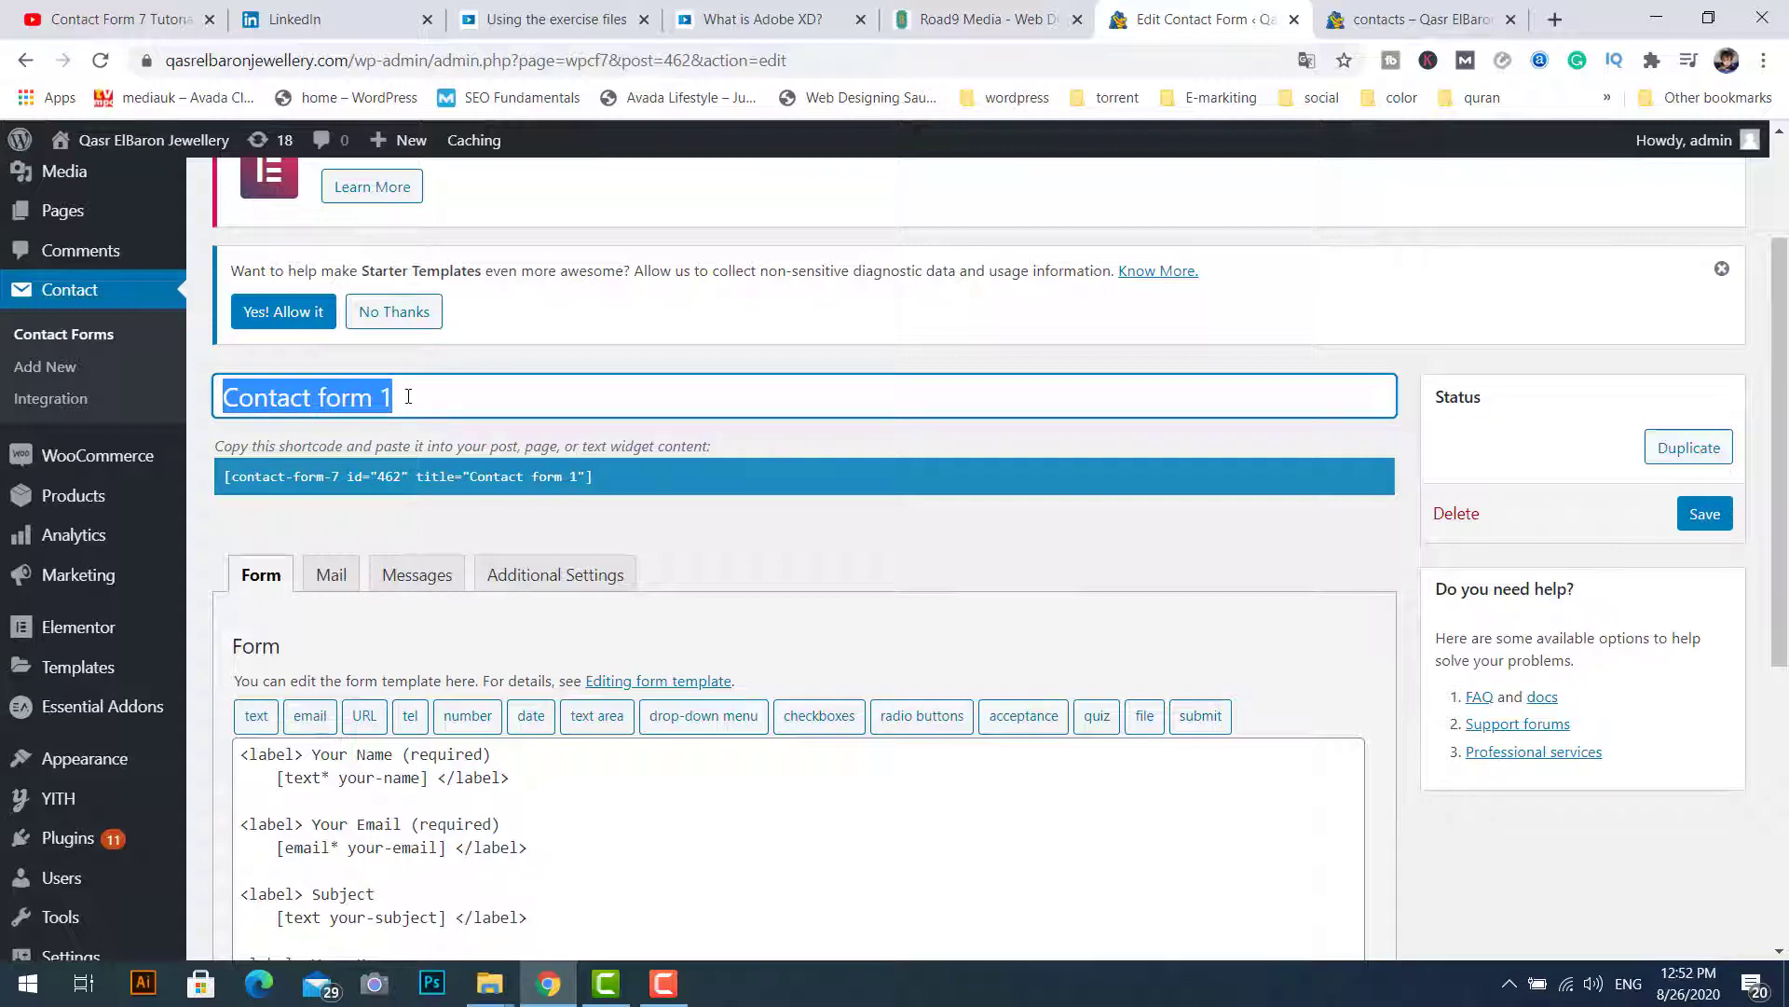
pyautogui.click(225, 396)
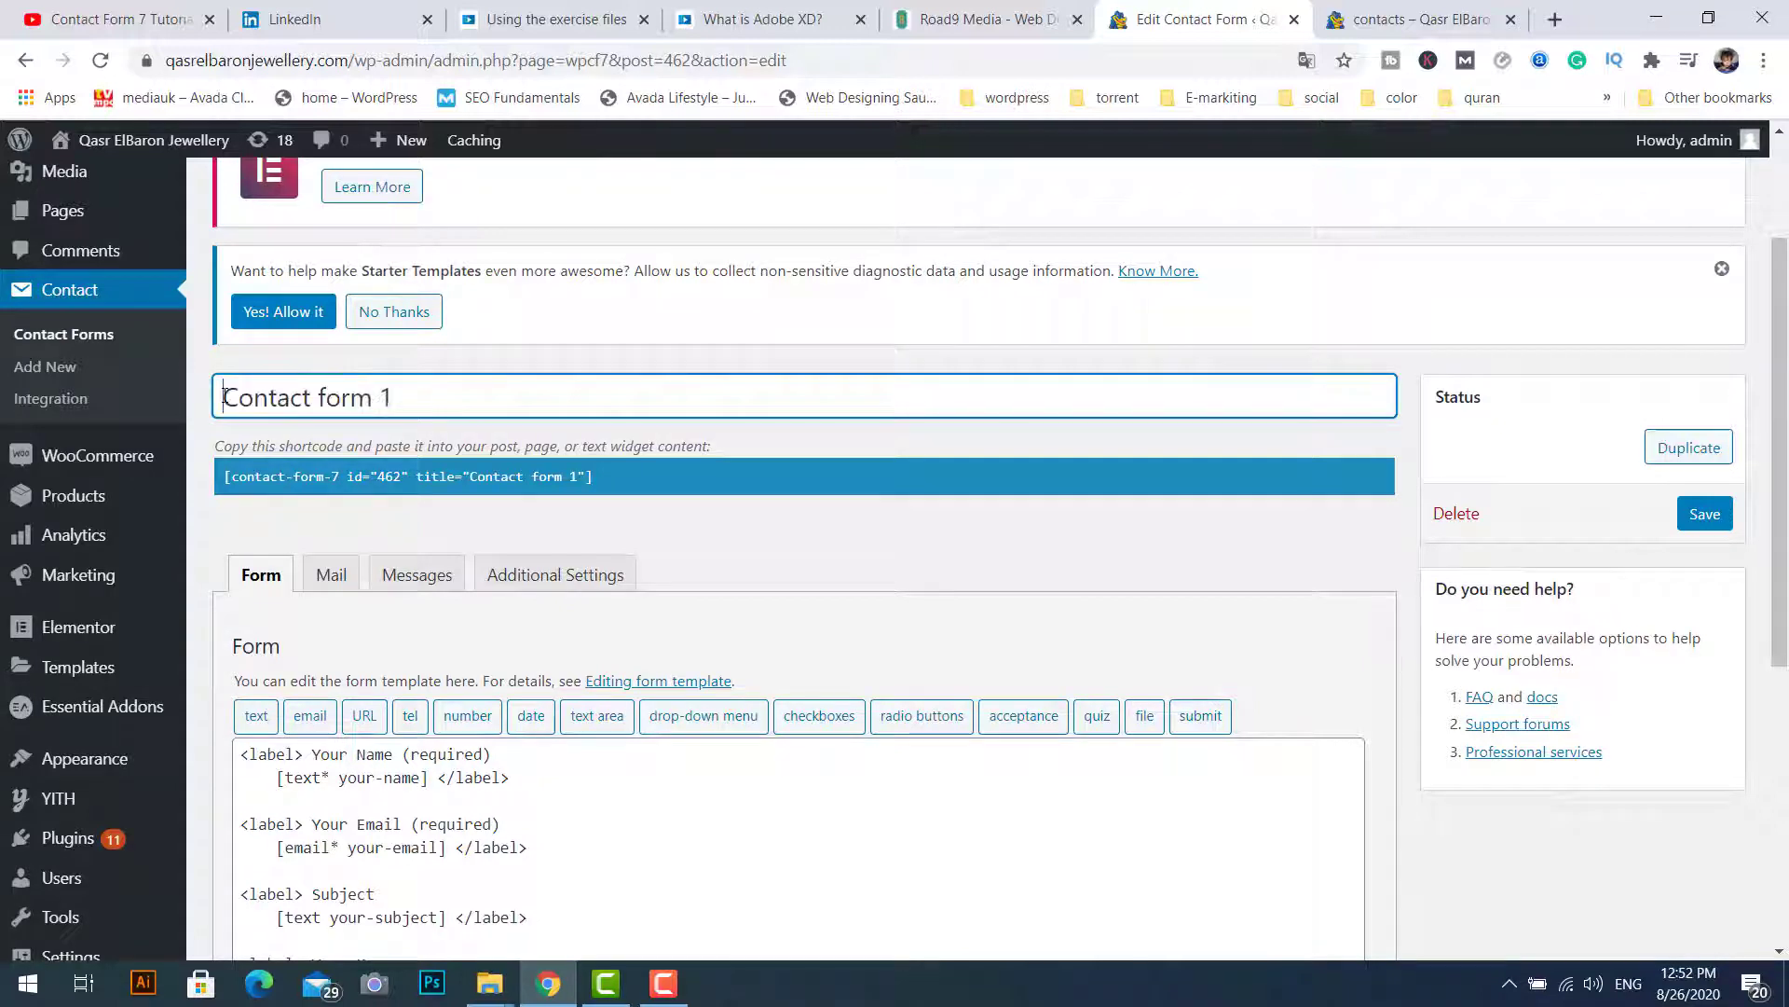
pyautogui.write('My')
pyautogui.press('End')
pyautogui.hotkey('shift', 'Left')
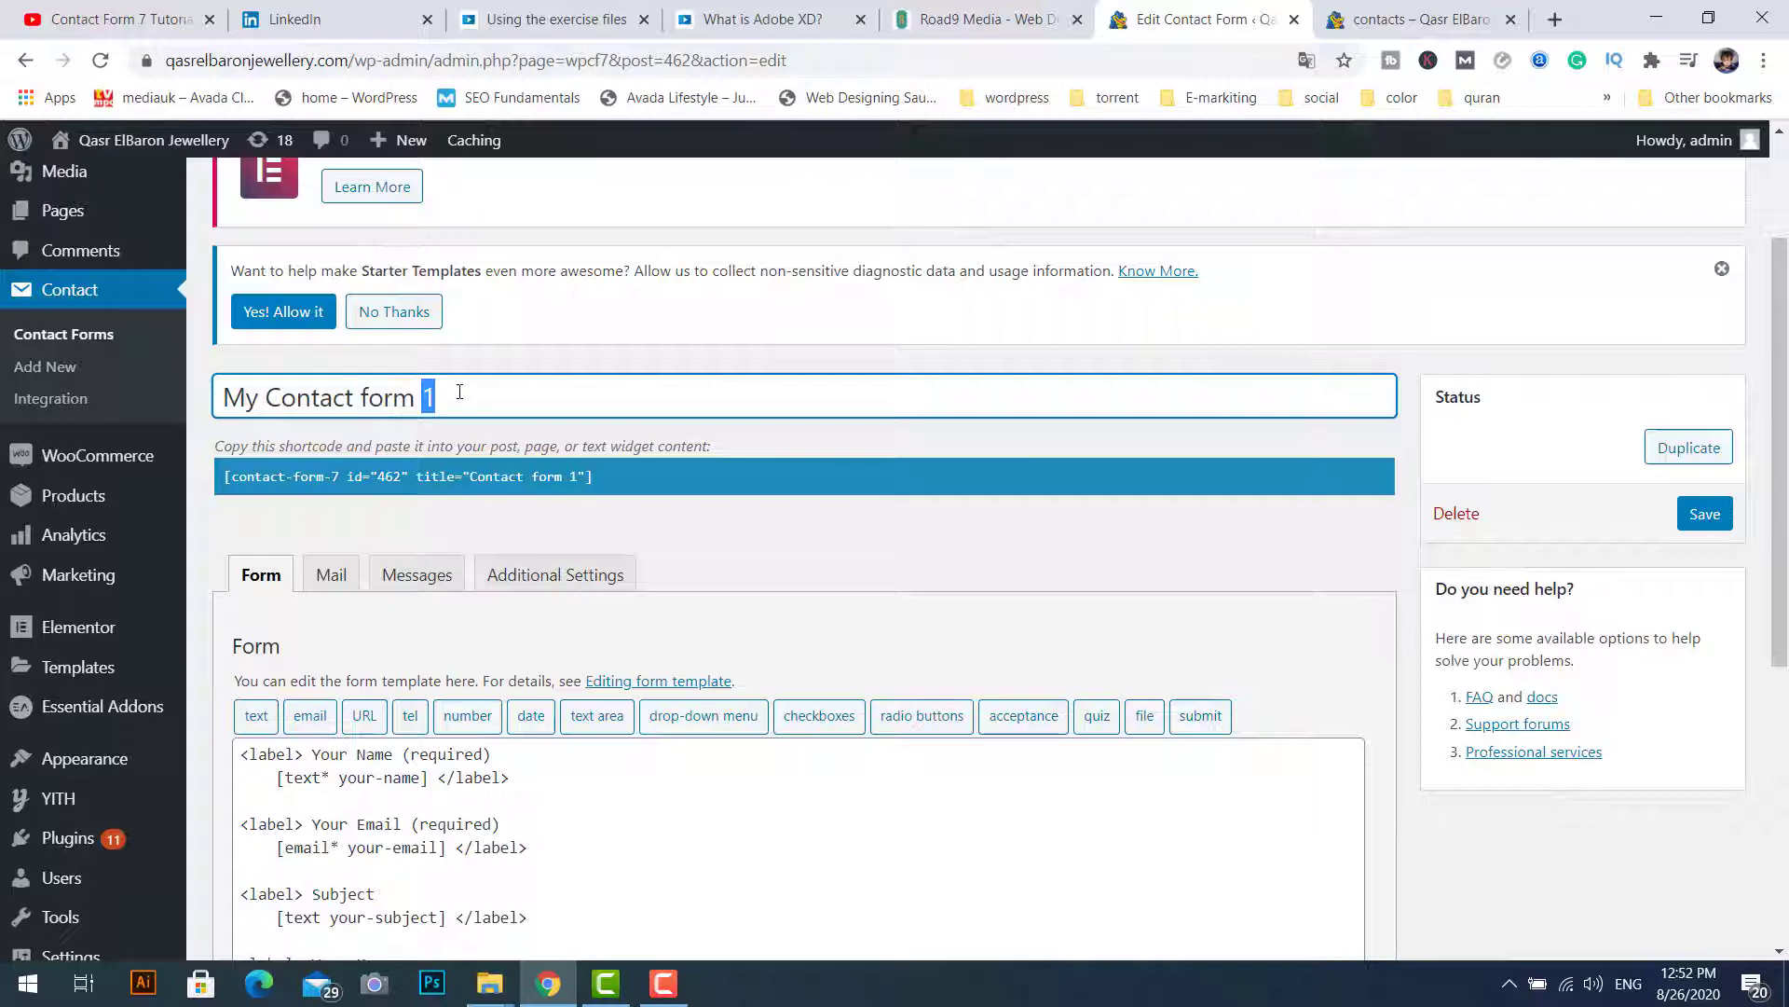
pyautogui.press('BackSpace')
pyautogui.click(1216, 361)
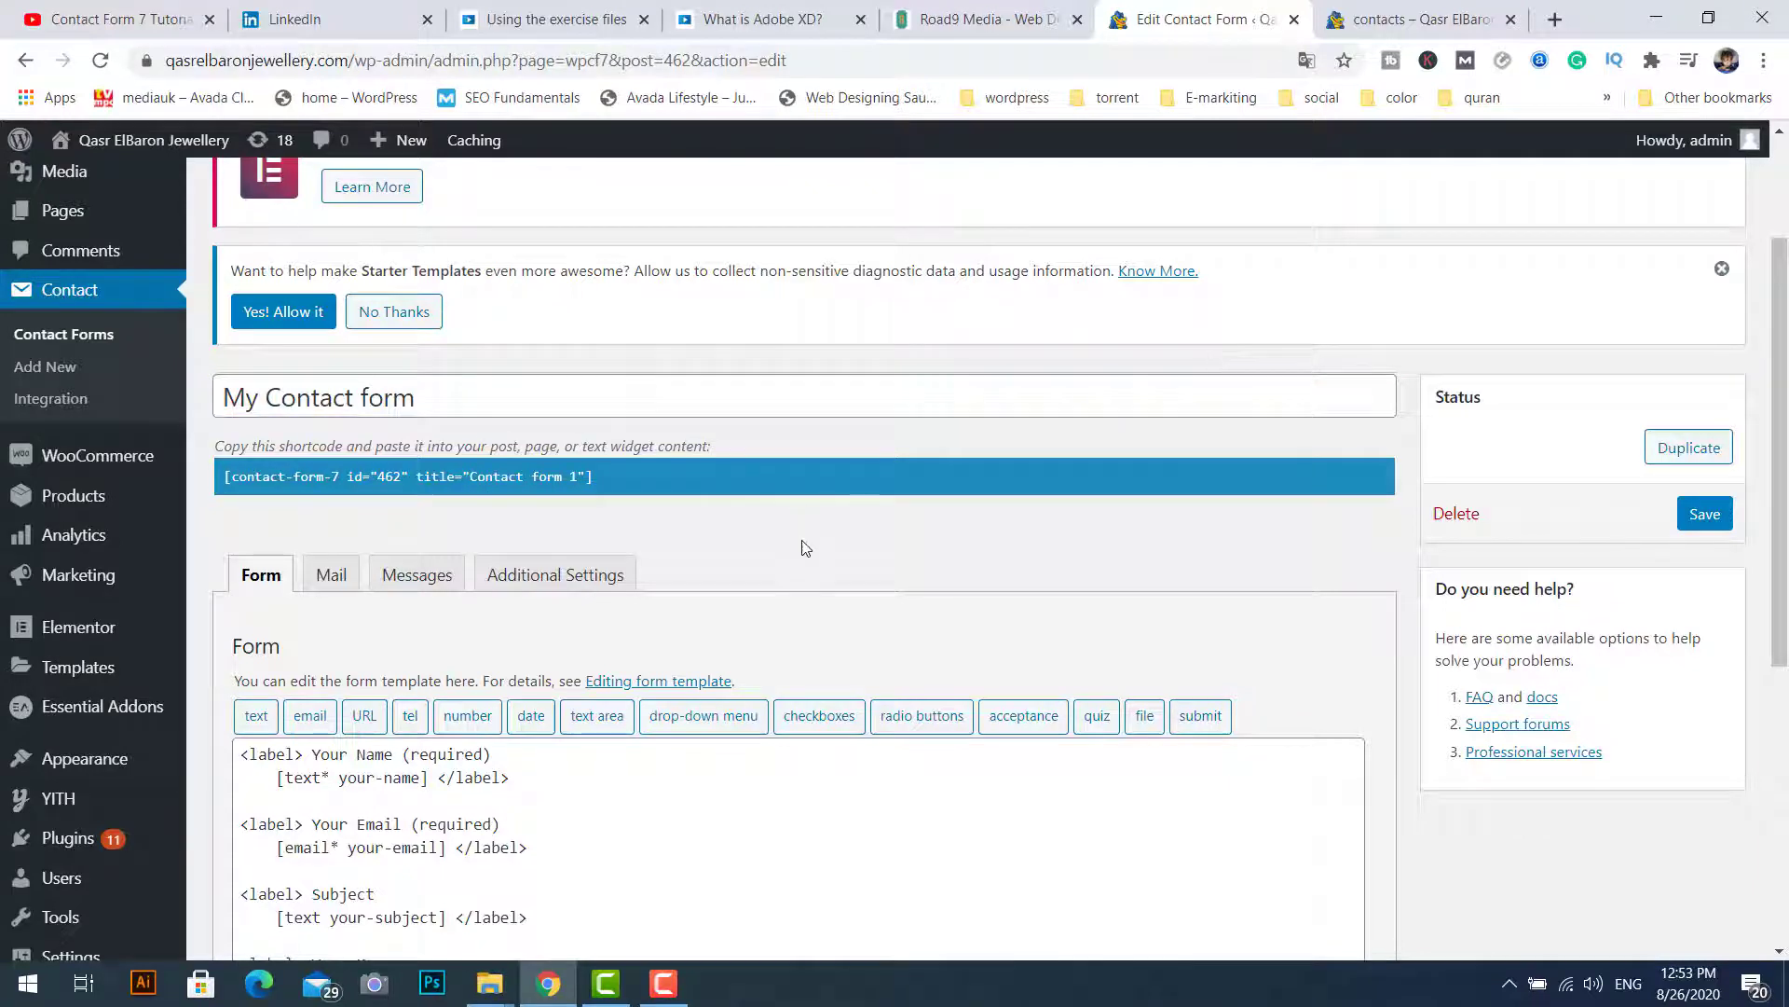
pyautogui.click(610, 391)
pyautogui.press('Return')
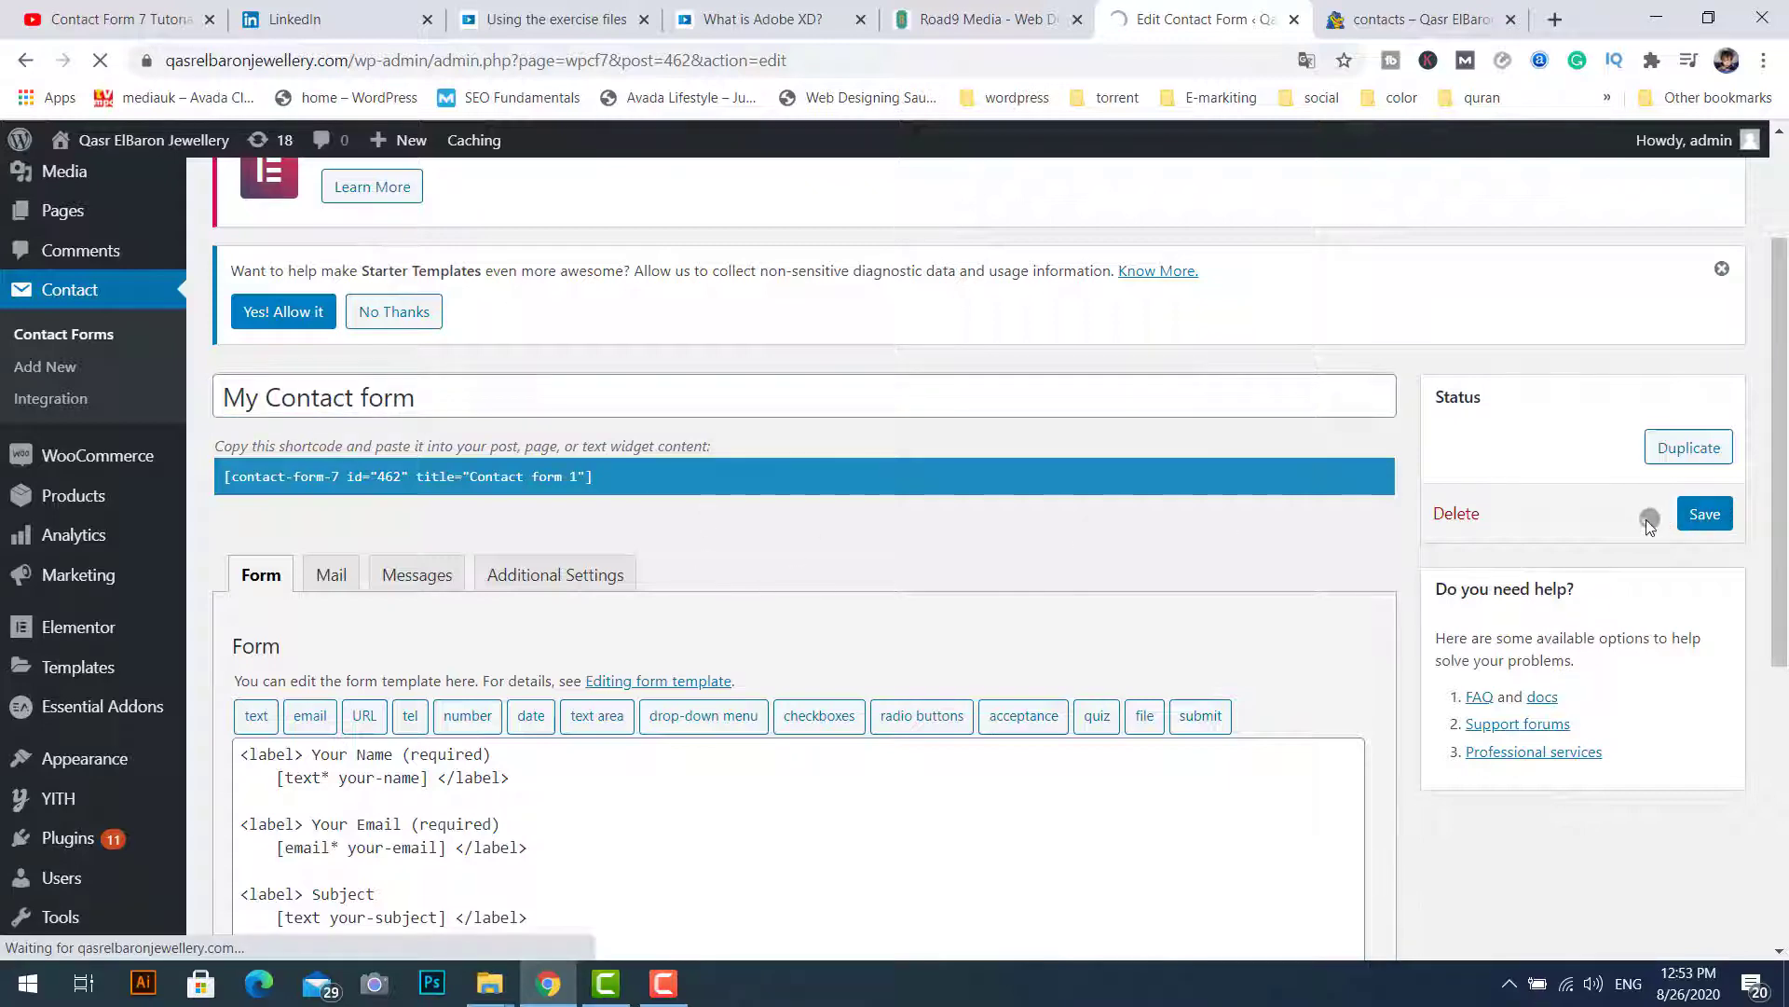
pyautogui.scroll(-3, 512, 446)
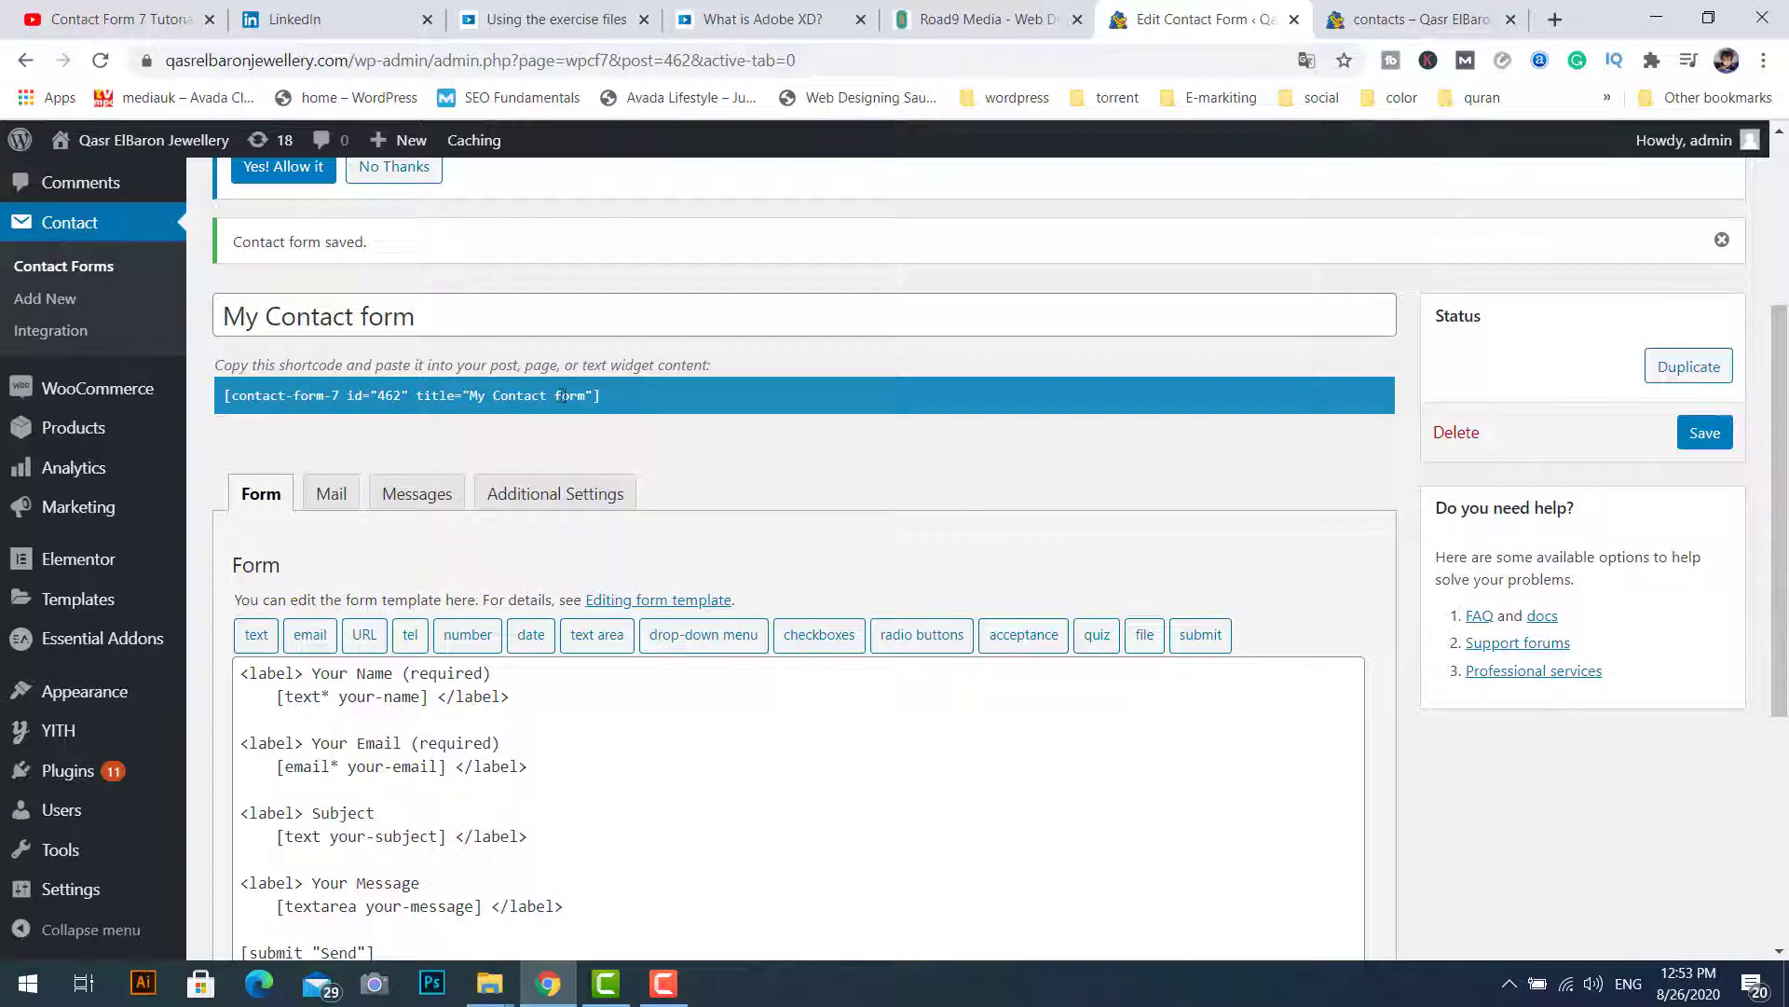
pyautogui.click(608, 396)
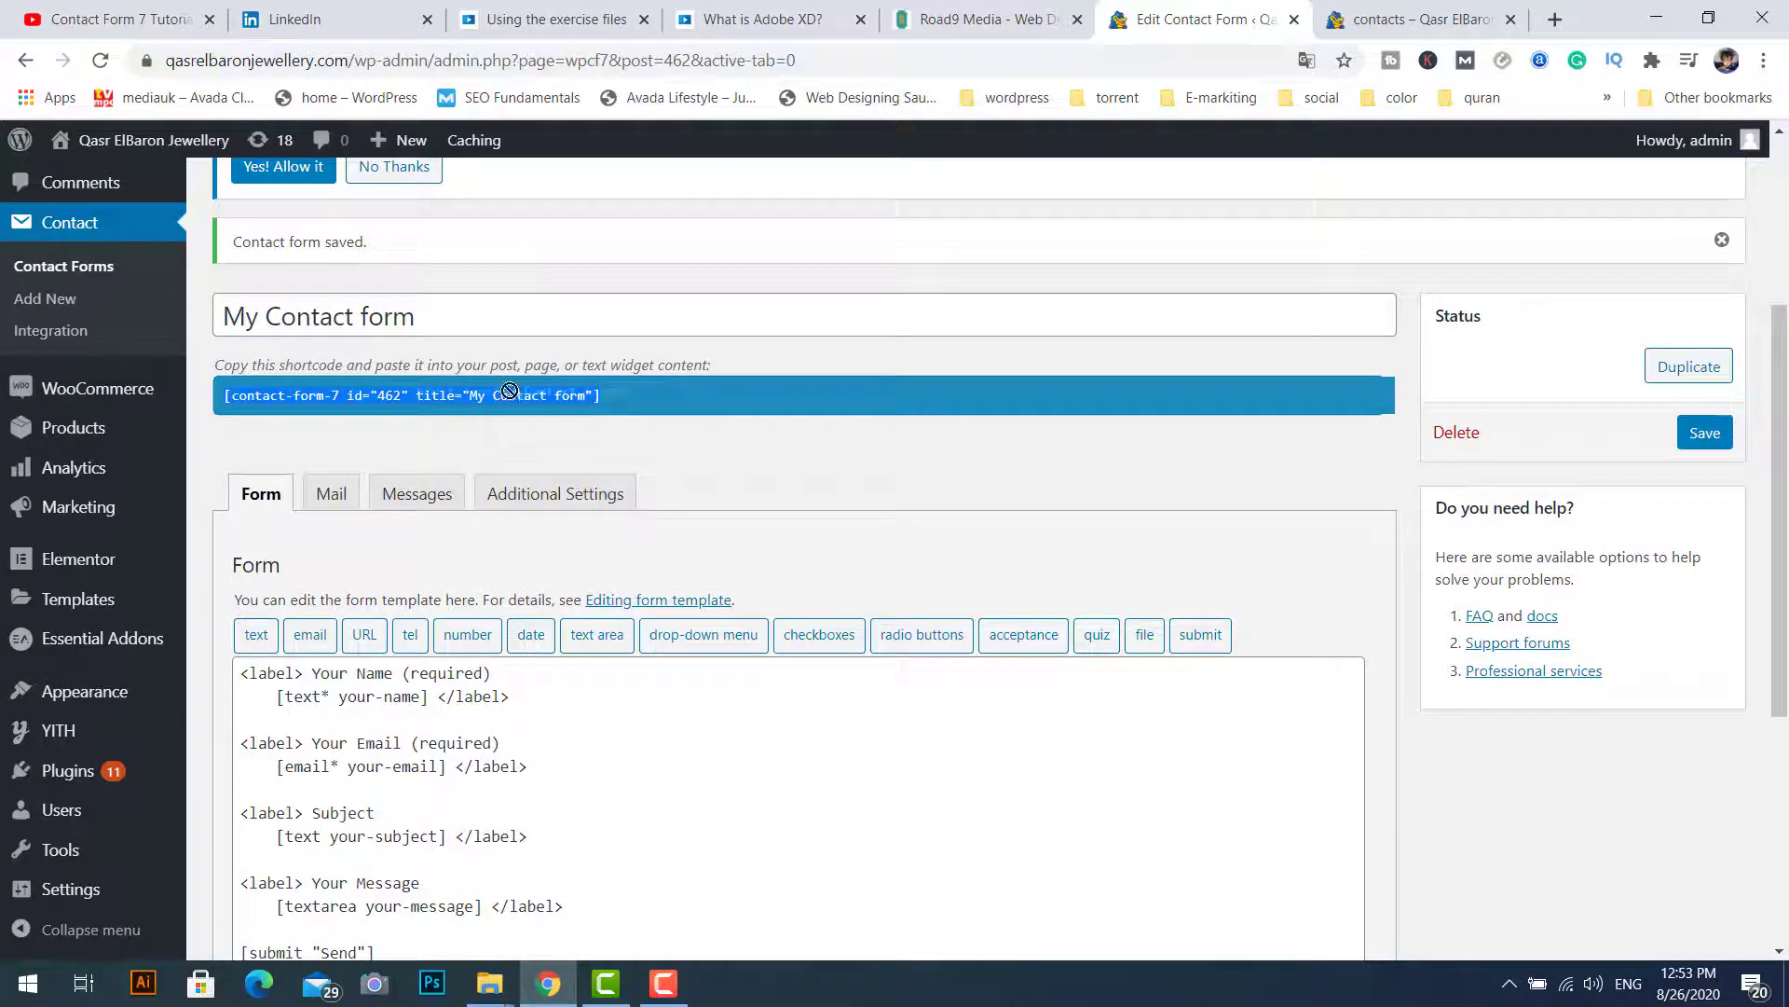
# Step: Replace the contacts page shortcode with [contact-form-7 id="462" title="My Contact form"] and update the page
pyautogui.rightClick(407, 396)
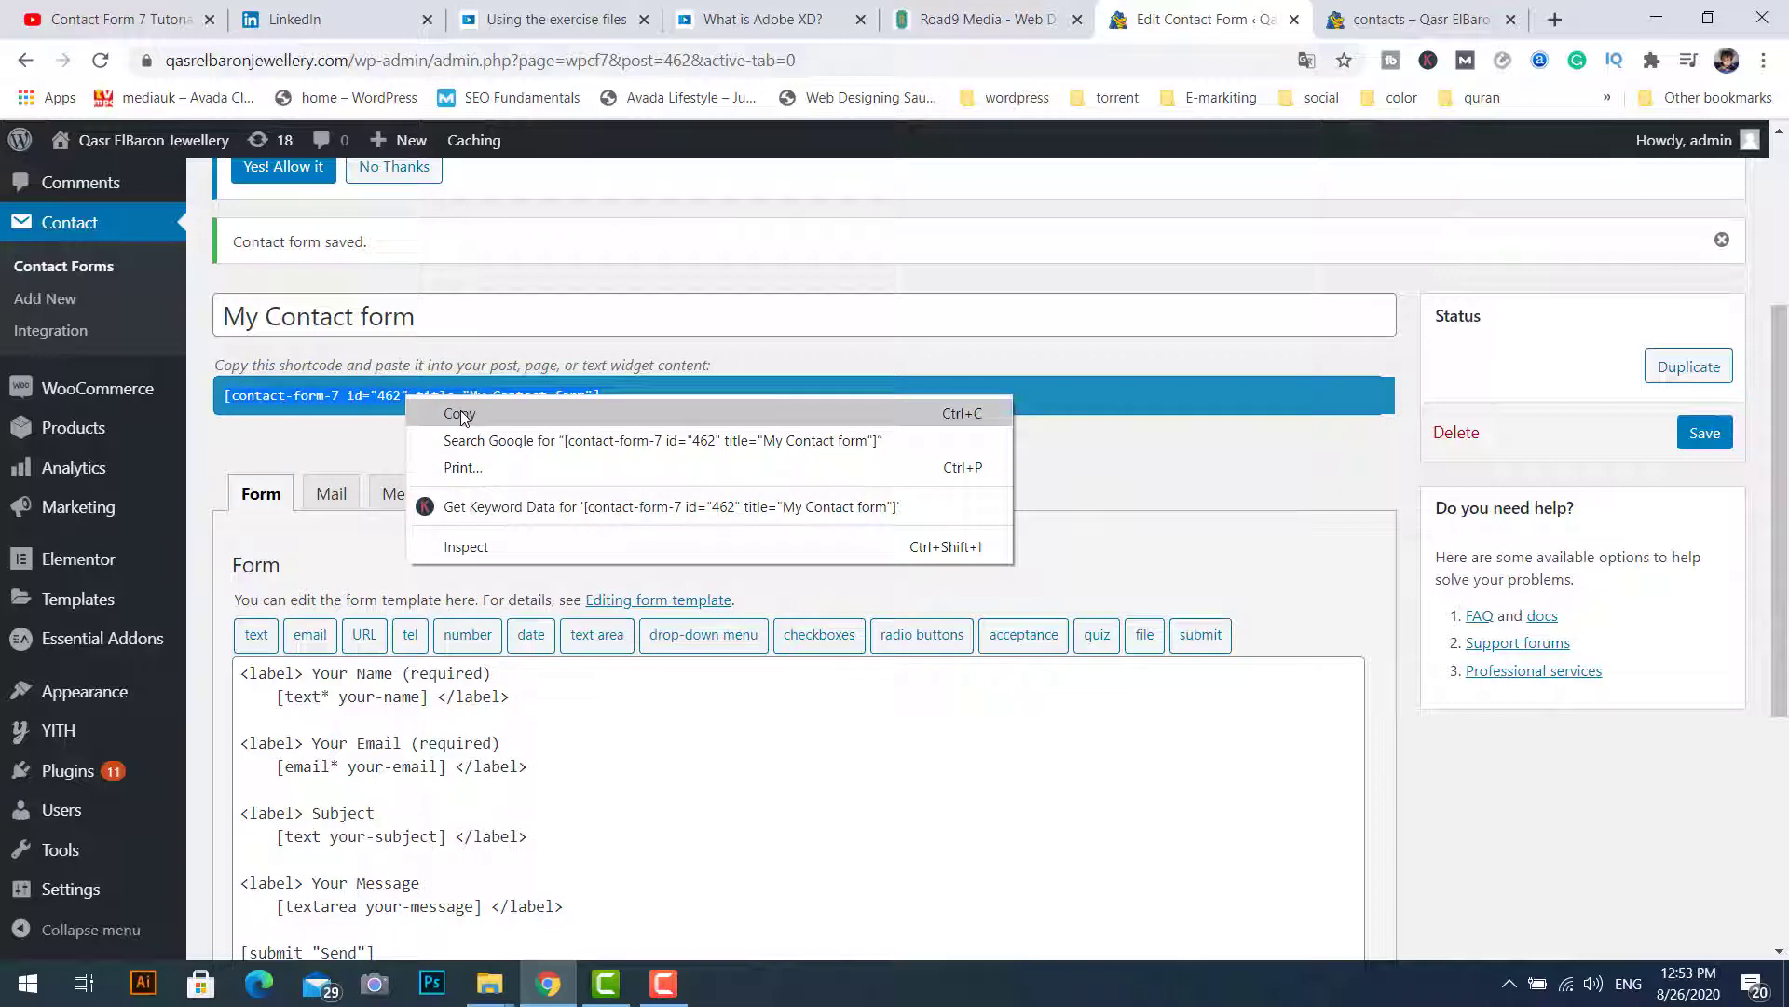
pyautogui.click(460, 410)
pyautogui.click(1402, 23)
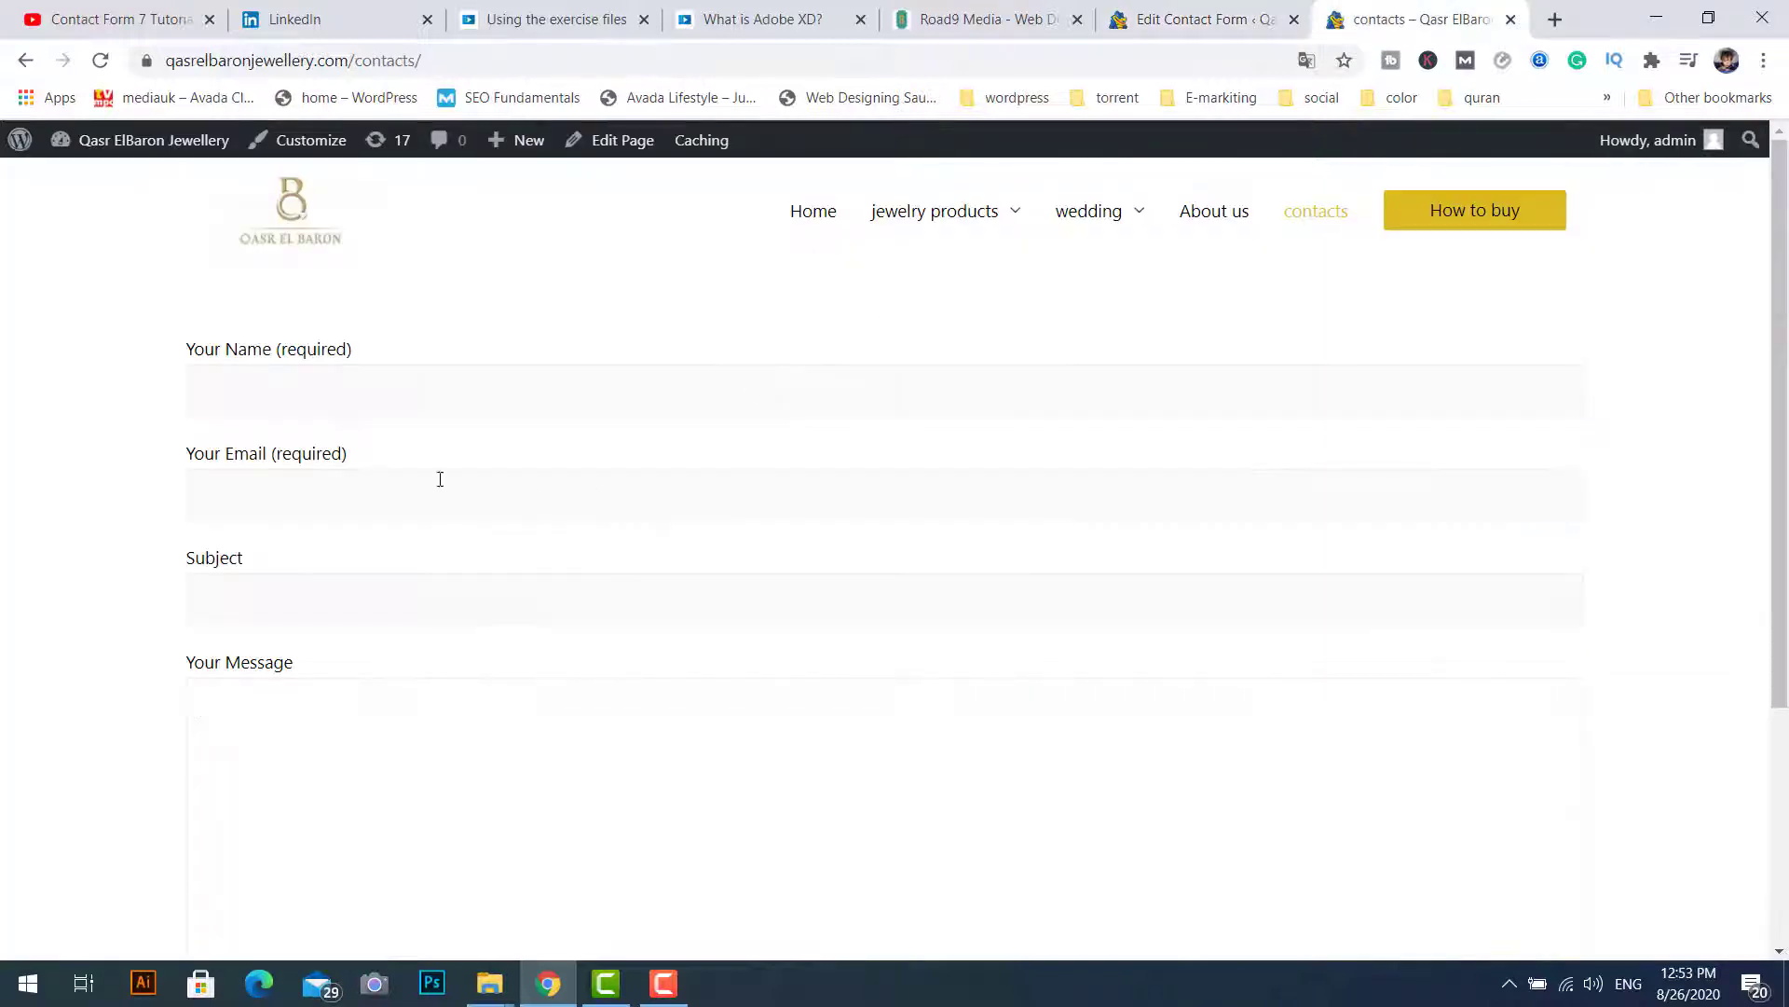
pyautogui.click(623, 142)
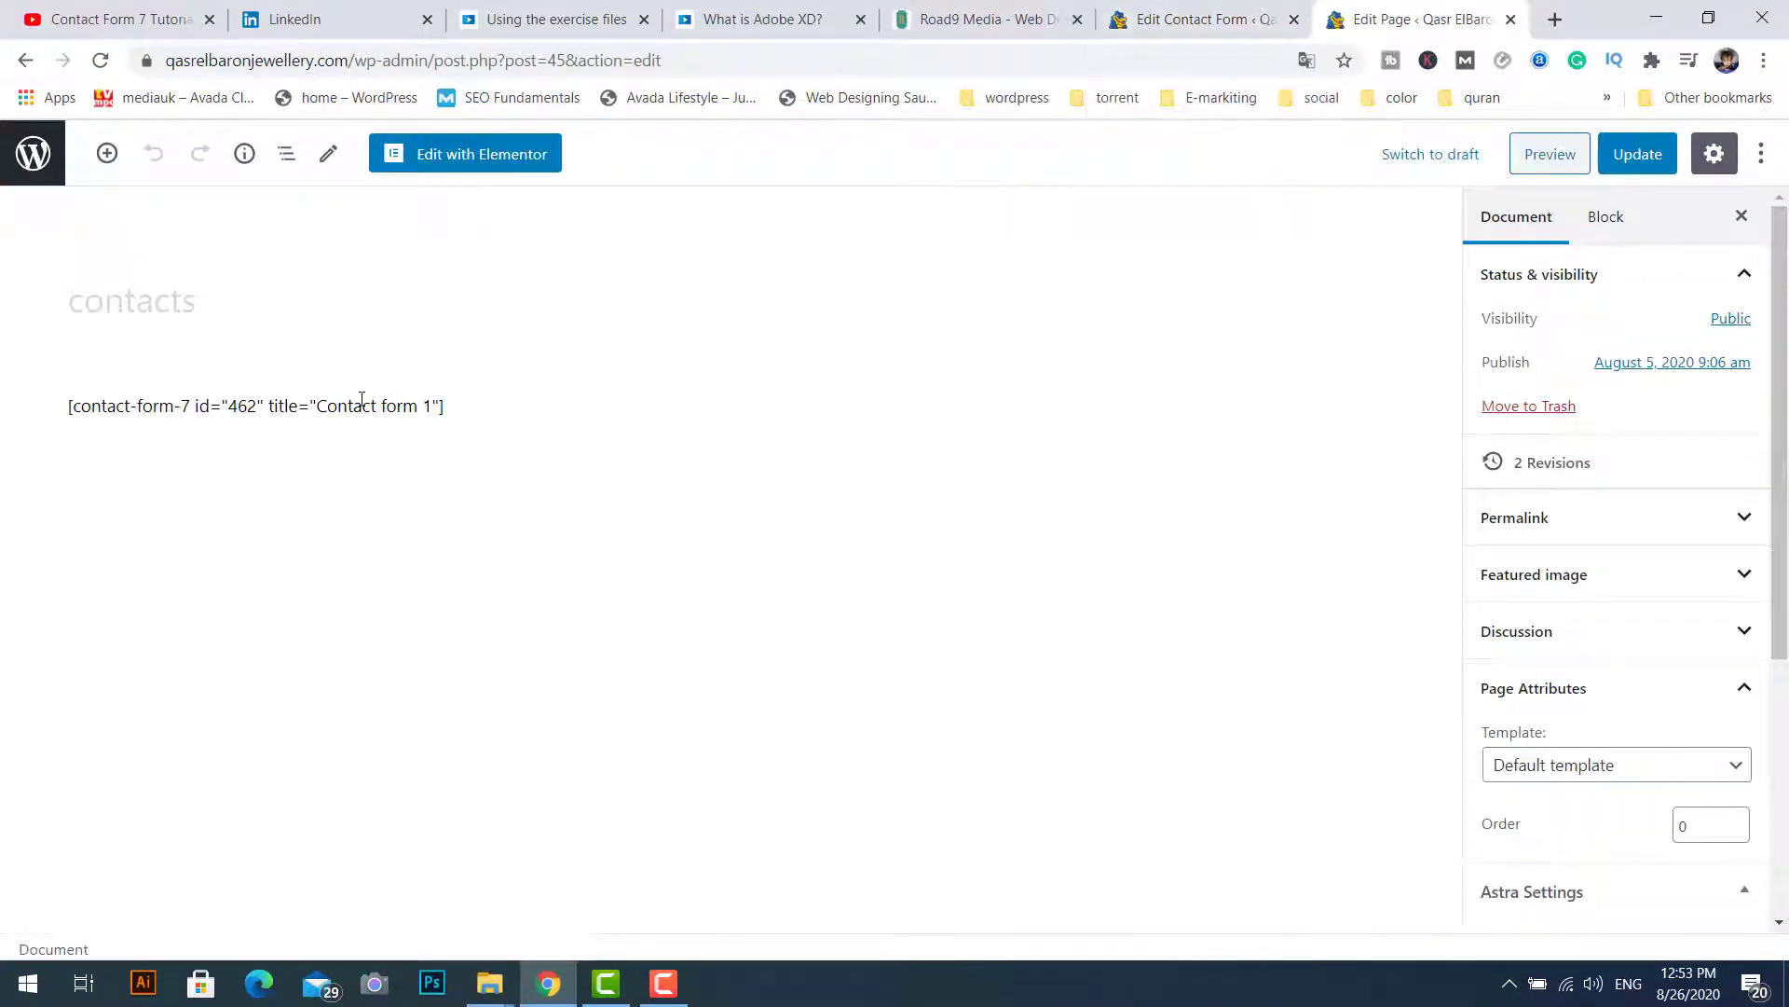
pyautogui.tripleClick(361, 404)
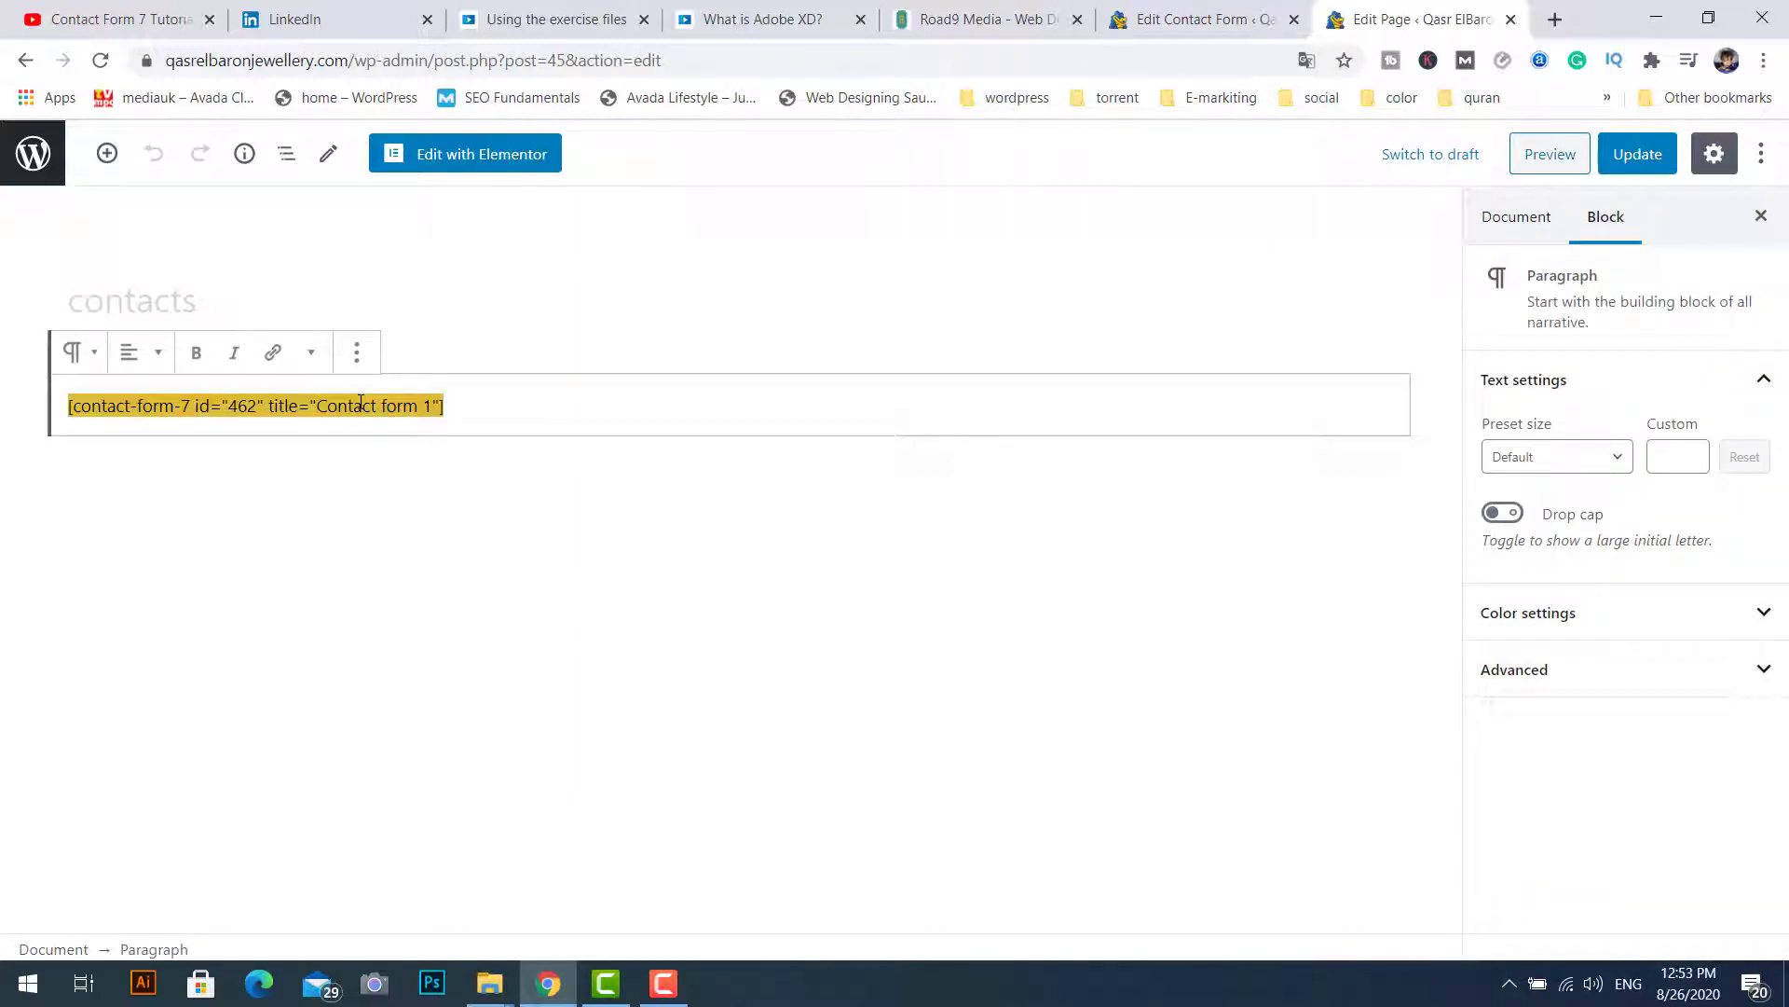
pyautogui.rightClick(360, 403)
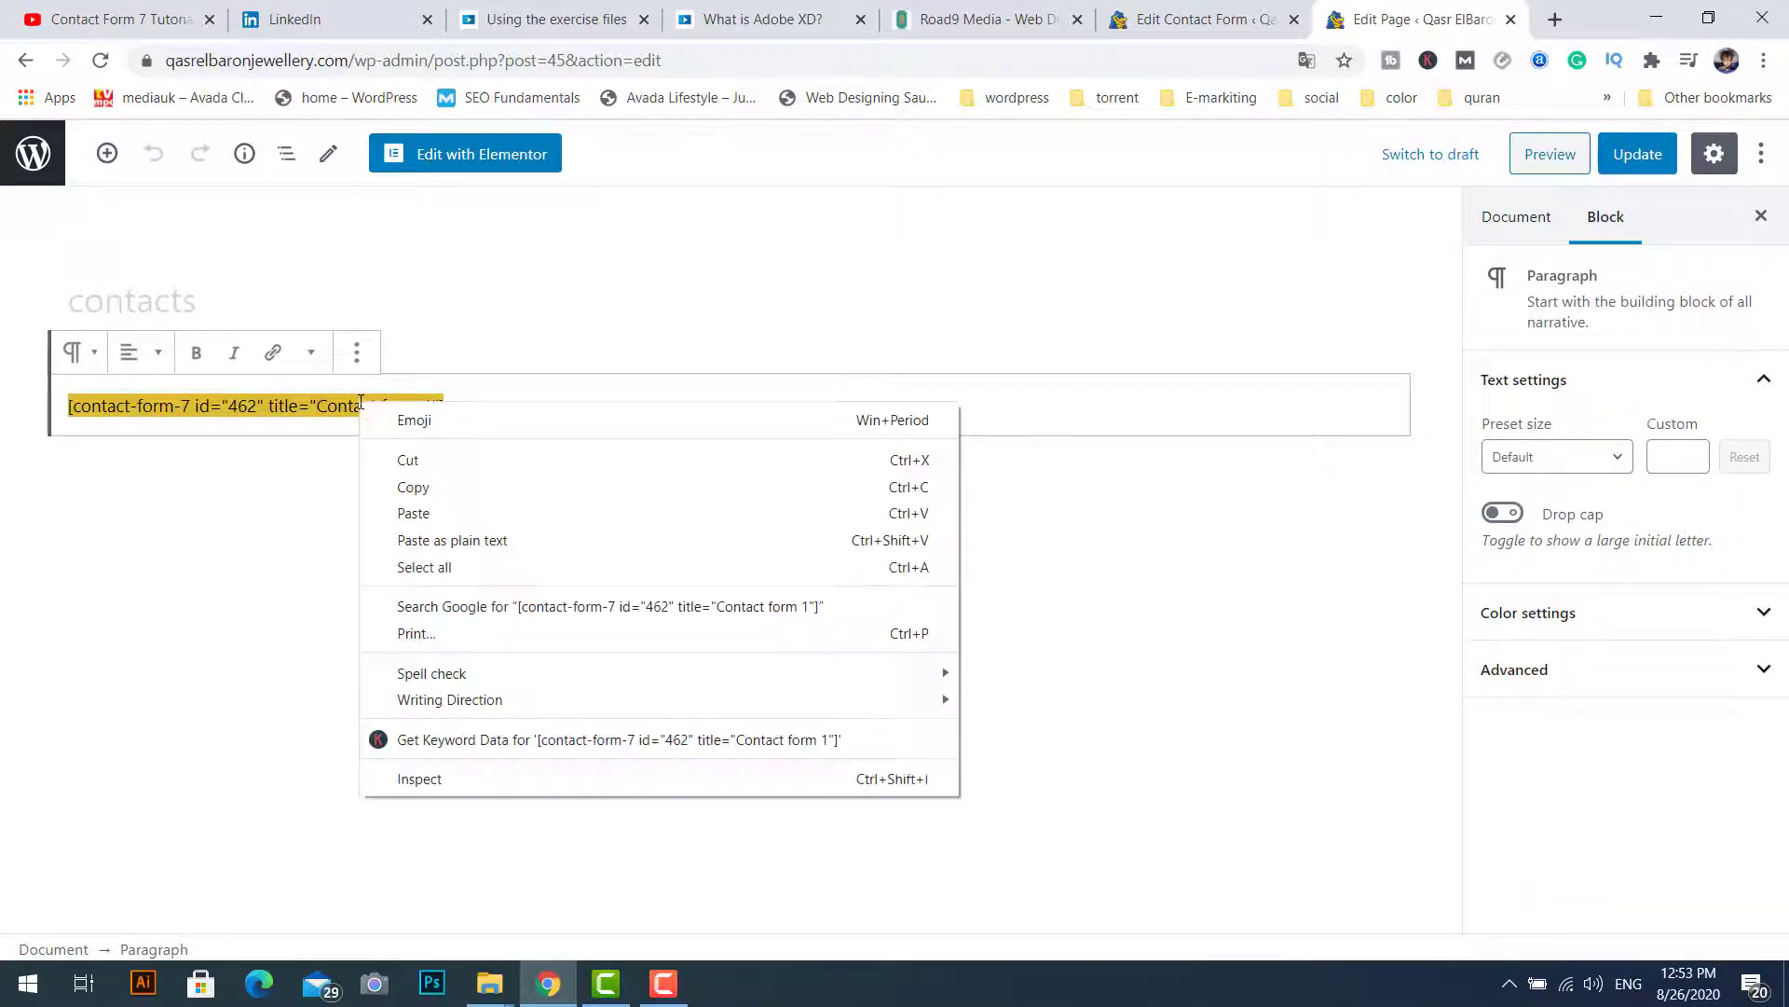
pyautogui.click(461, 514)
pyautogui.click(1640, 157)
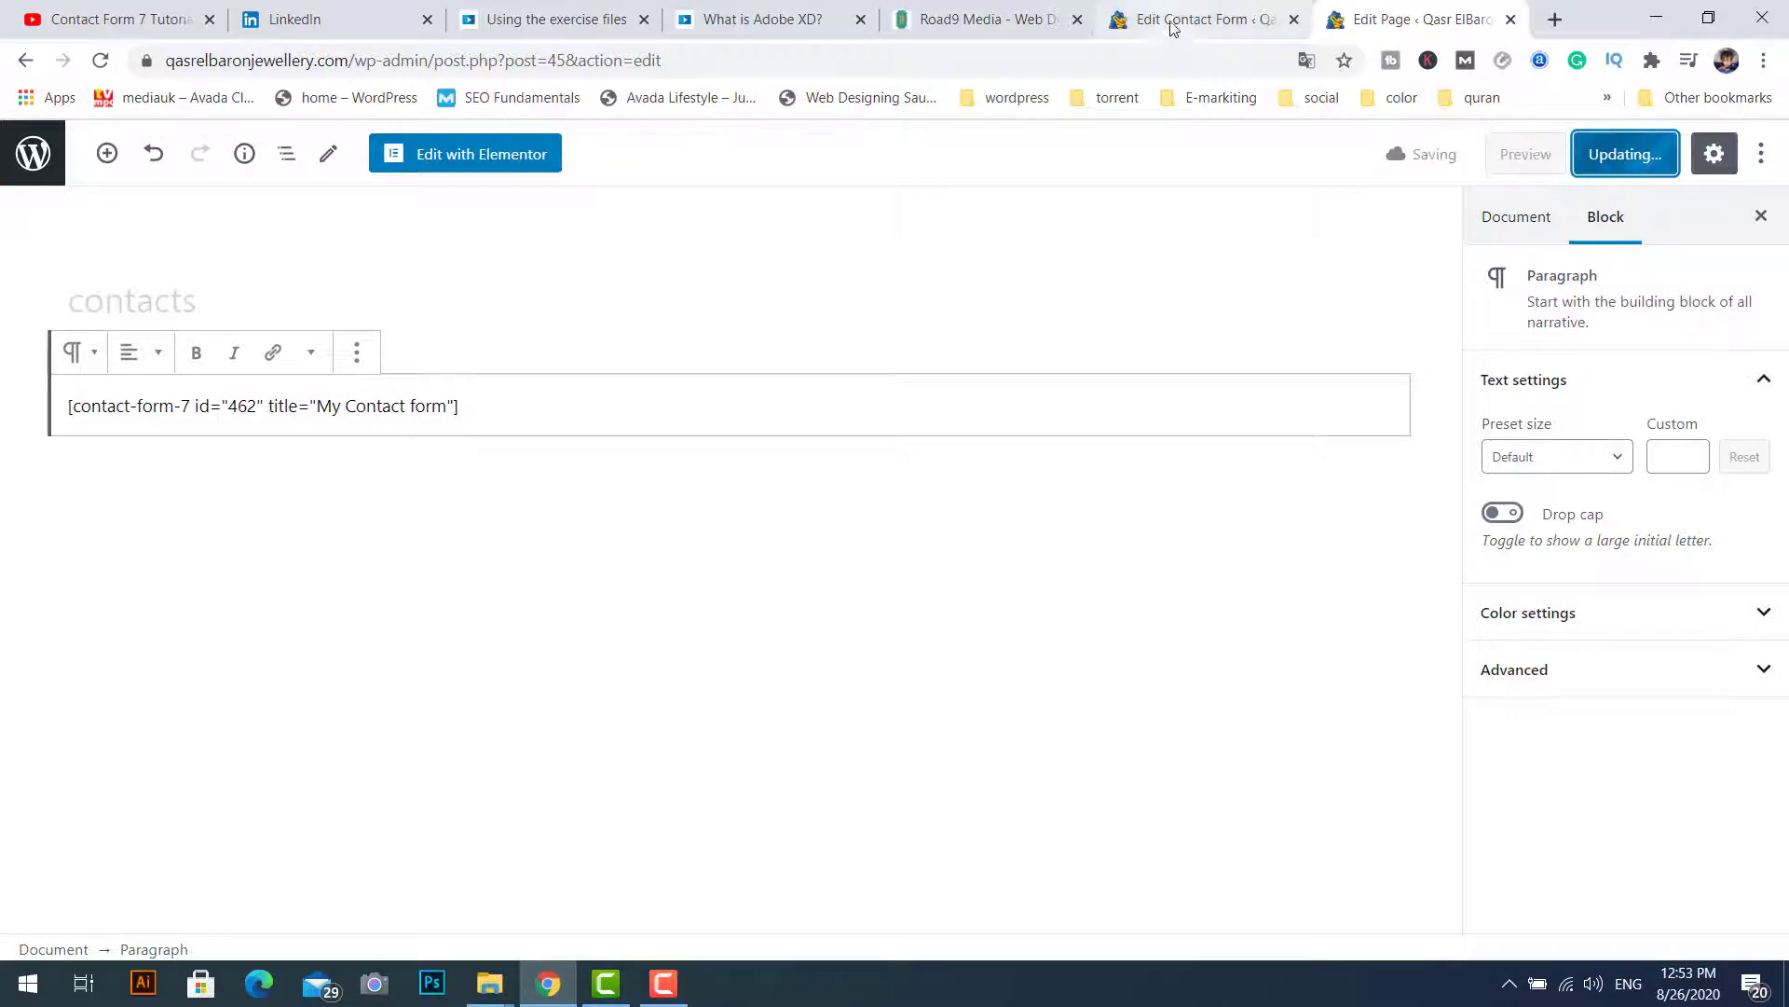
pyautogui.click(1173, 26)
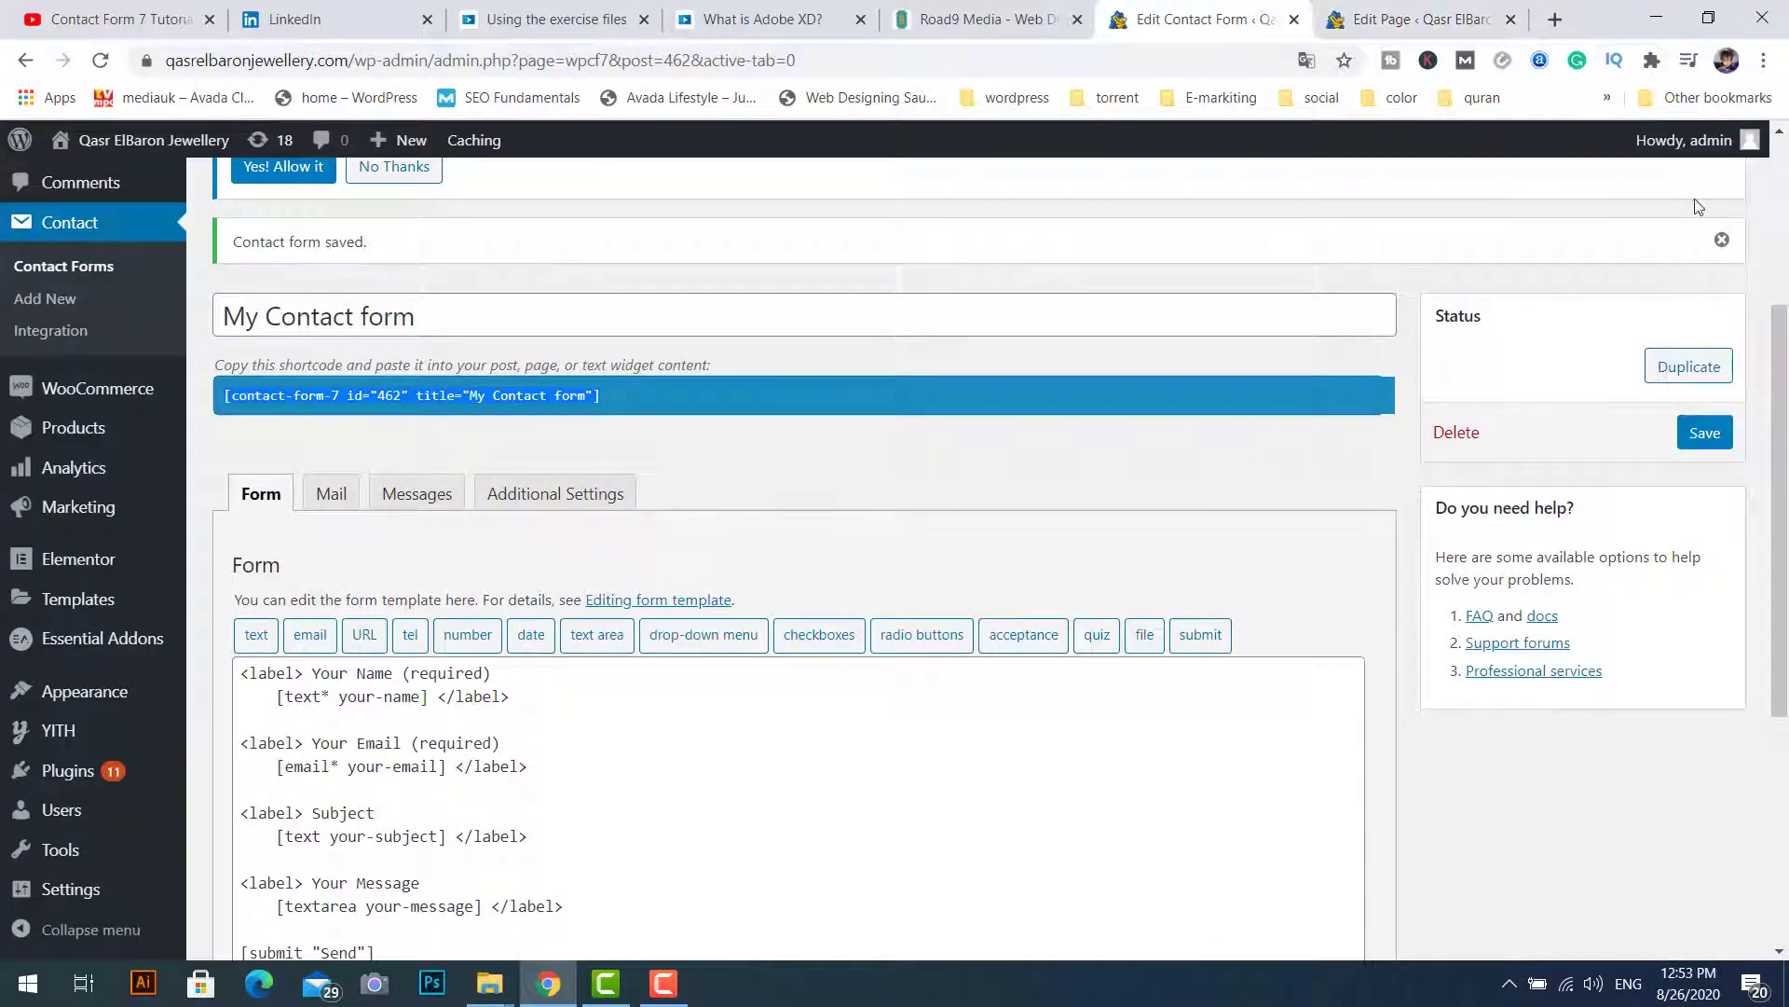
# Step: Review the form's Mail settings (To, From, Subject), then return to the contacts page editor
pyautogui.moveTo(1782, 377); pyautogui.dragTo(1785, 419)
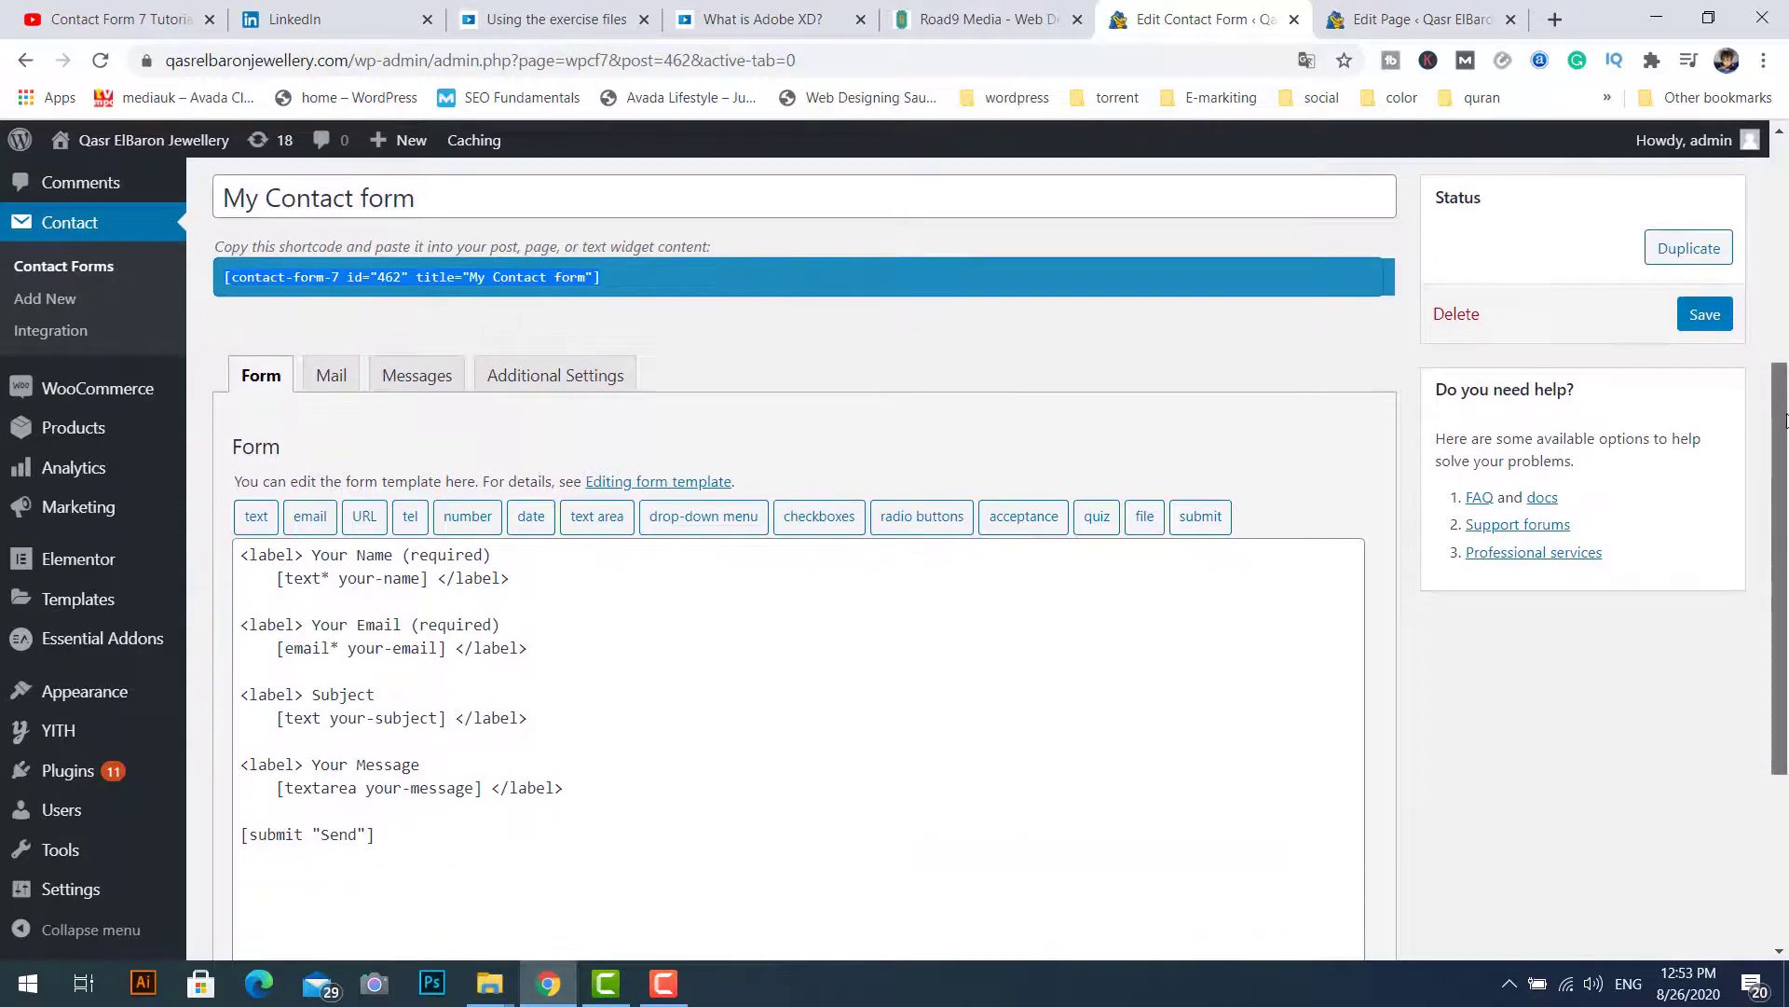
pyautogui.click(327, 382)
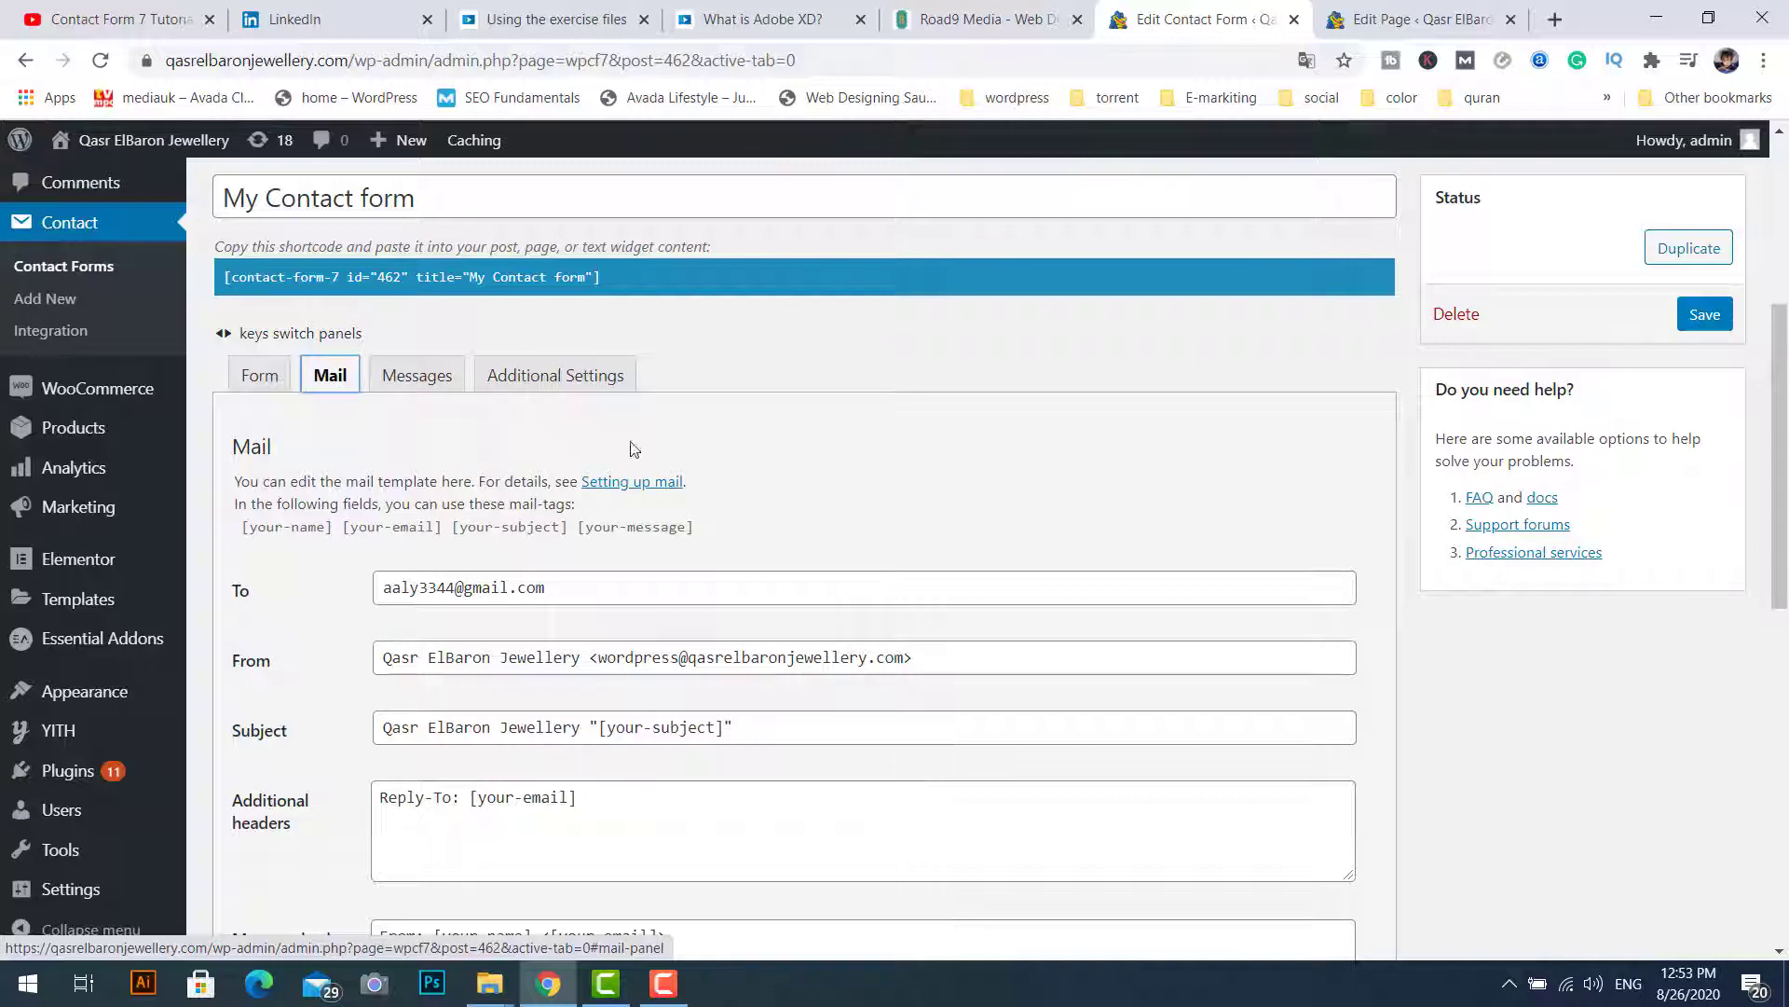
pyautogui.click(1336, 16)
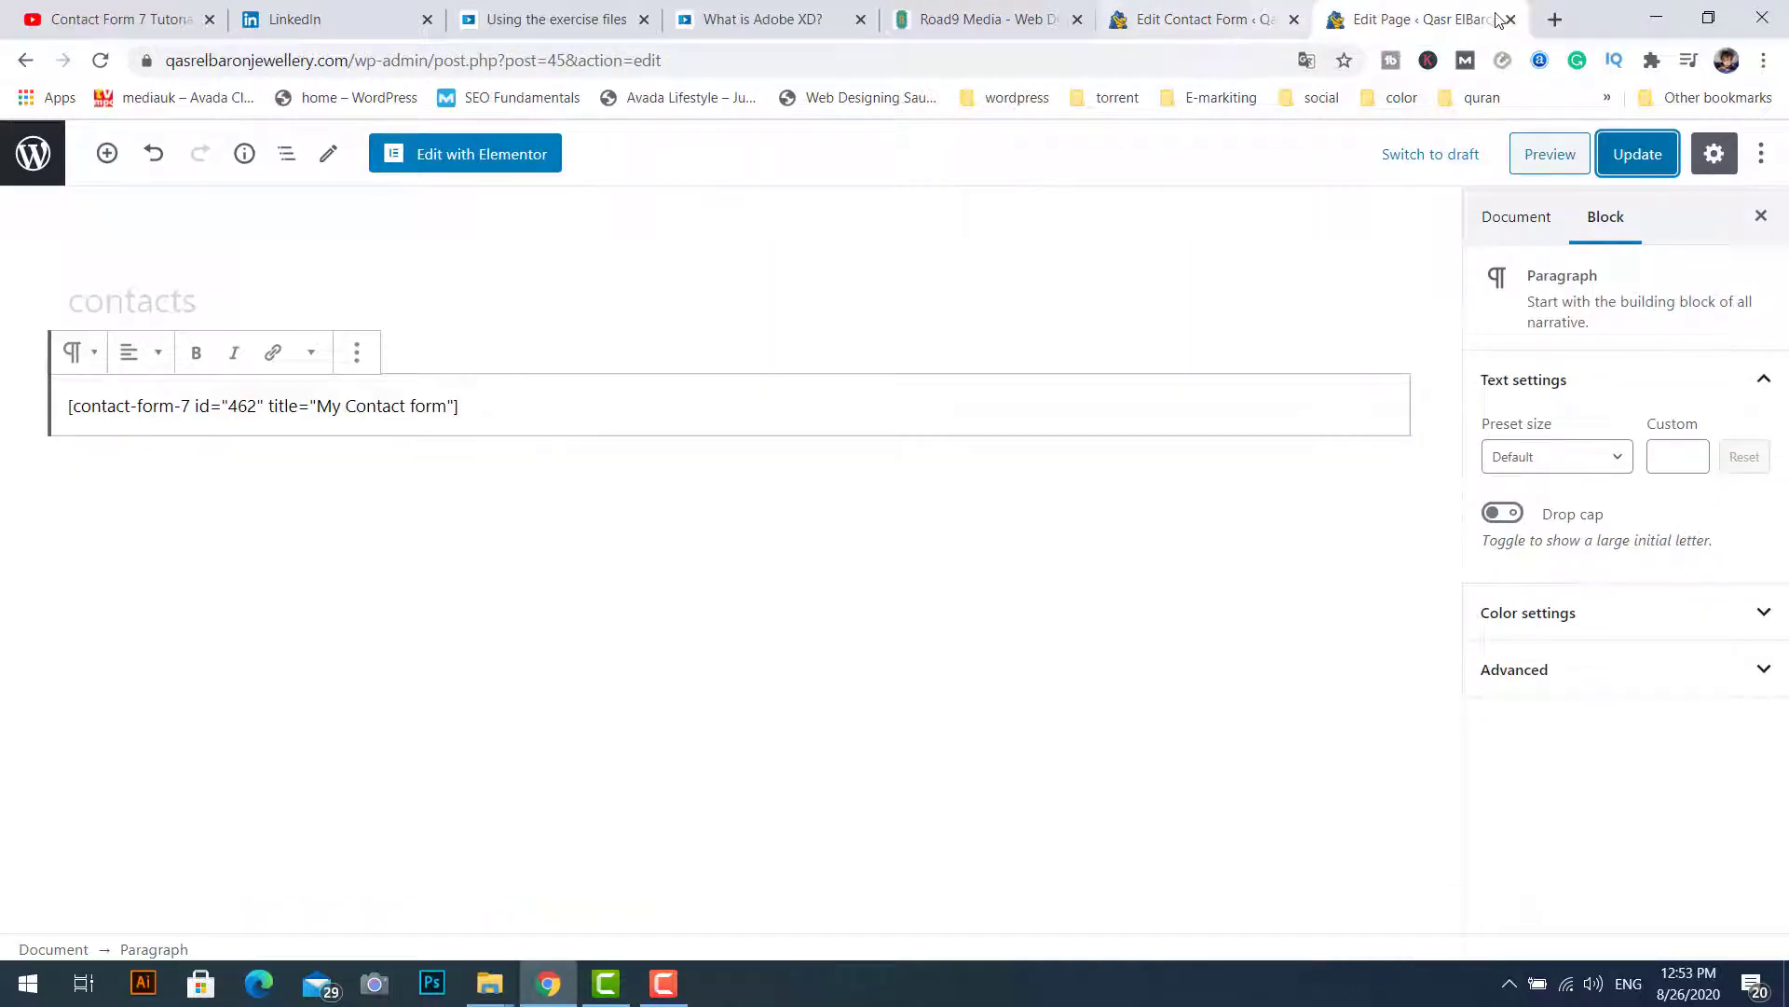
# Step: Load the site's contacts page and autofill Your Name, Your Email and Subject
pyautogui.click(1554, 19)
pyautogui.write('q')
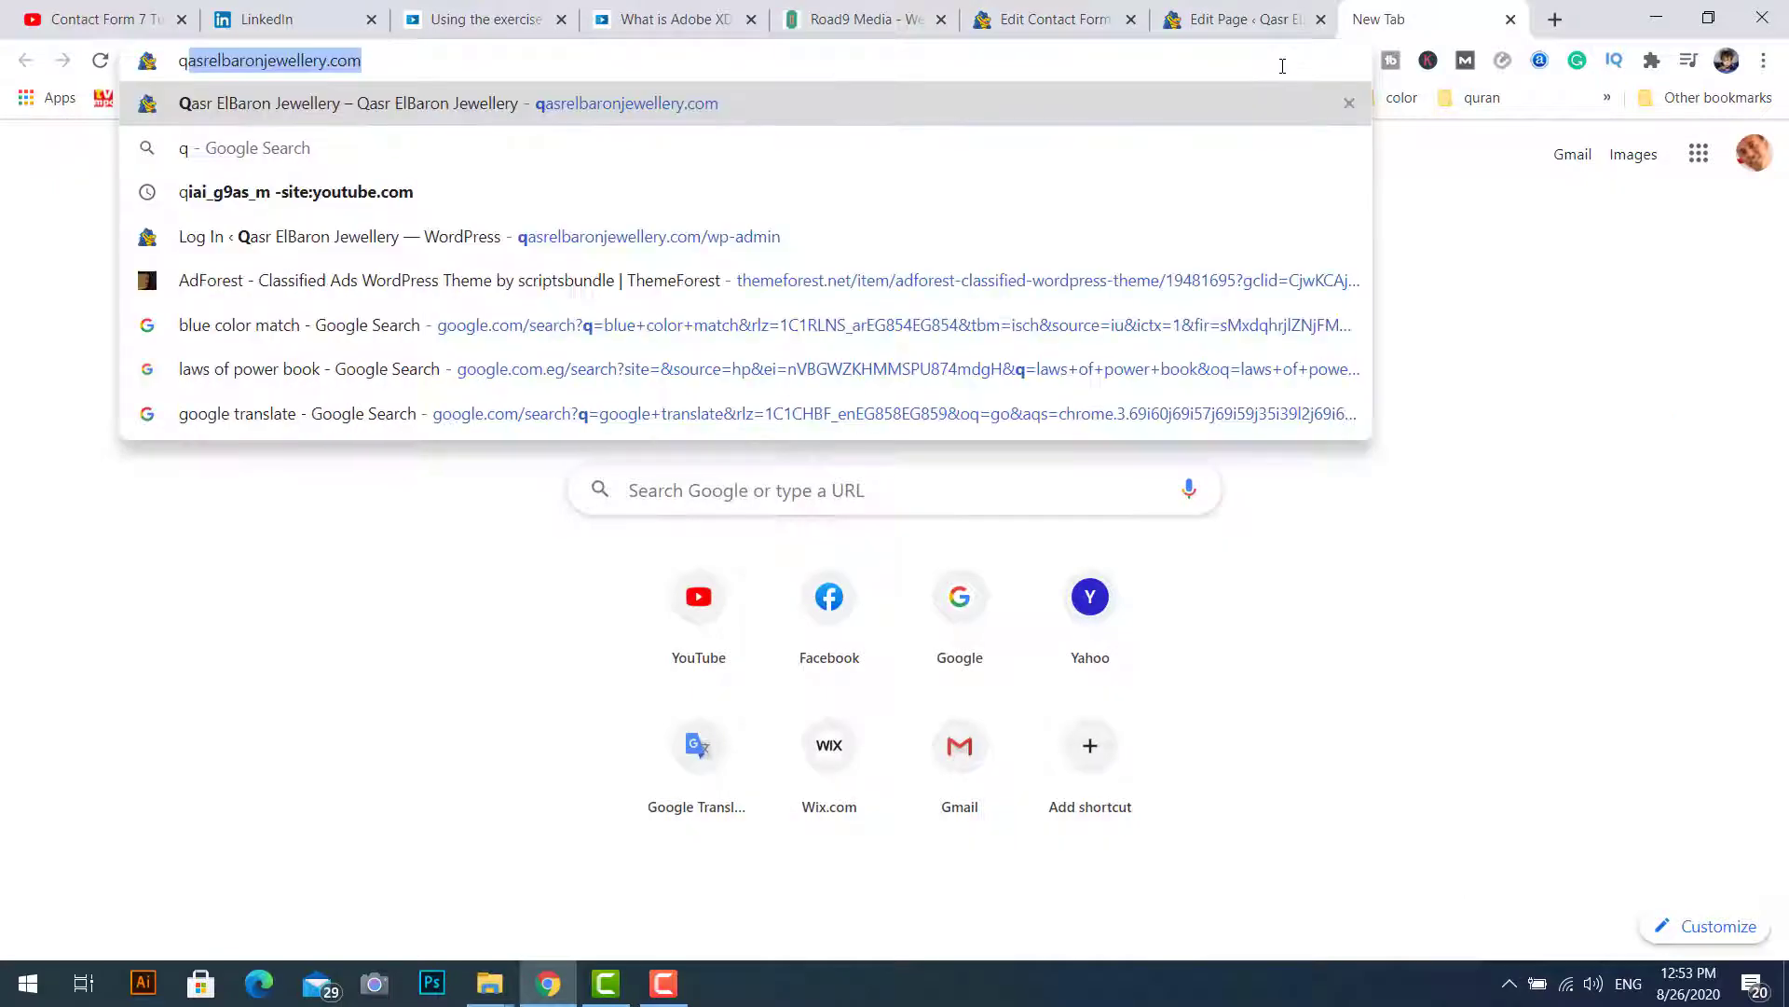
pyautogui.press('Return')
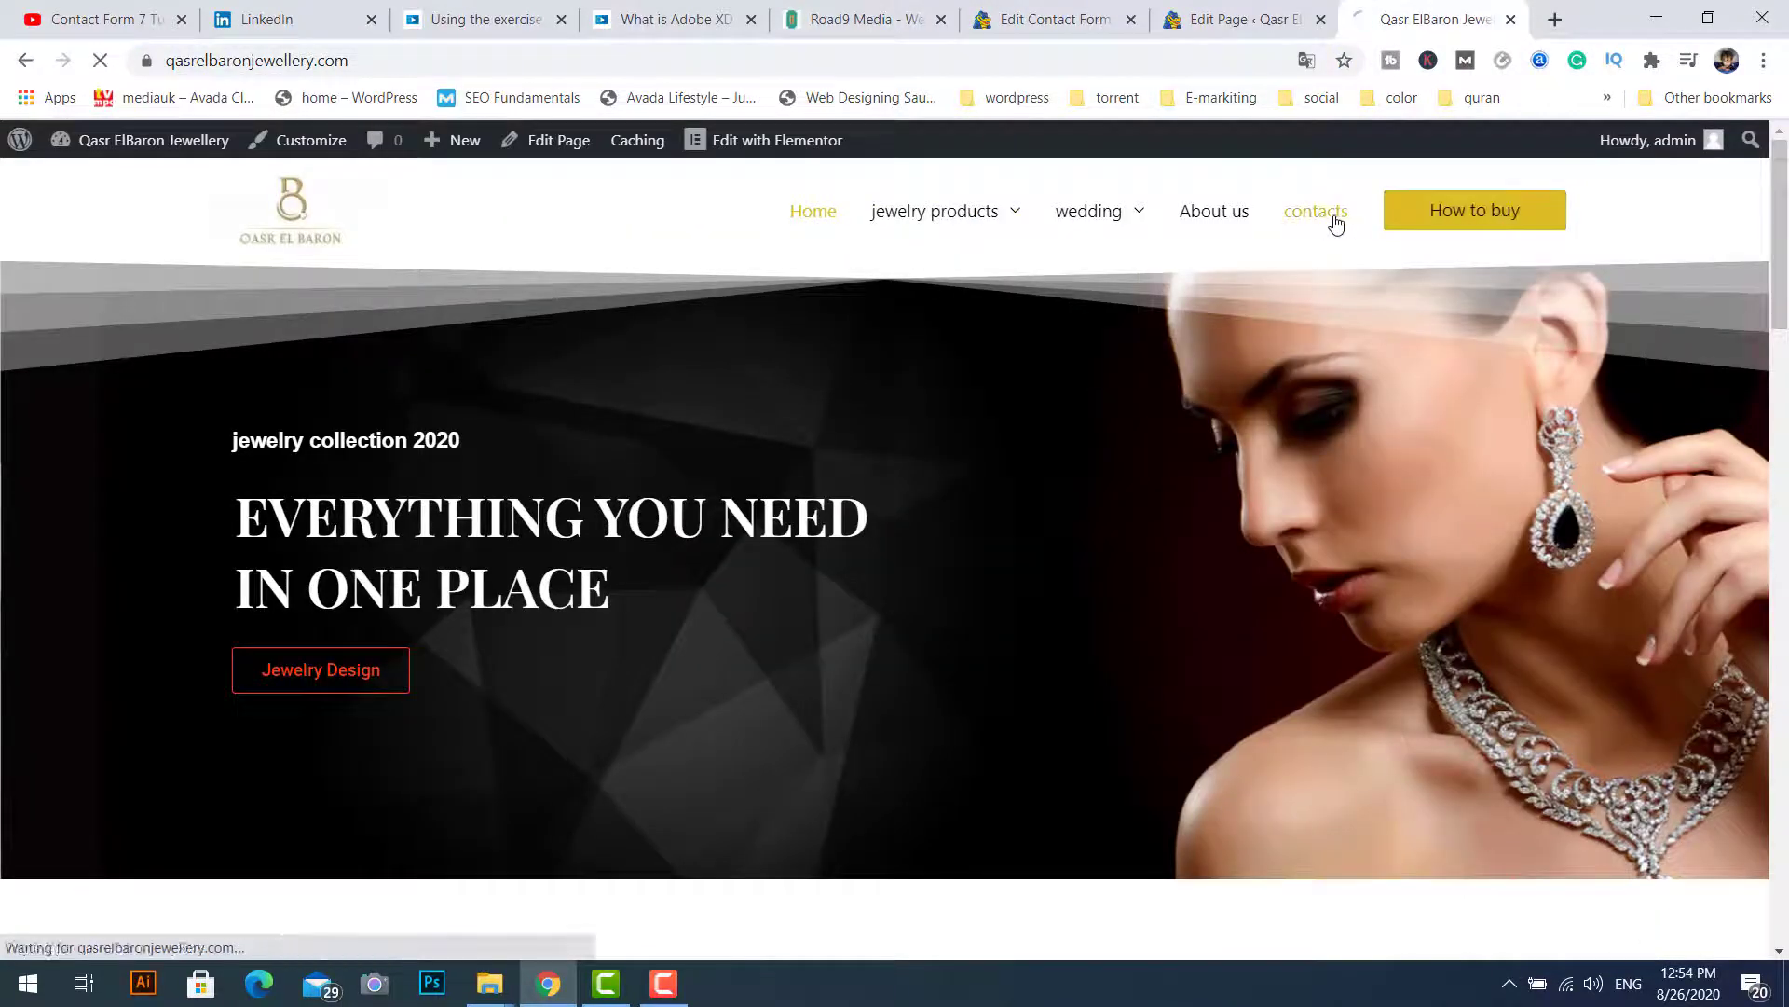
pyautogui.click(1316, 211)
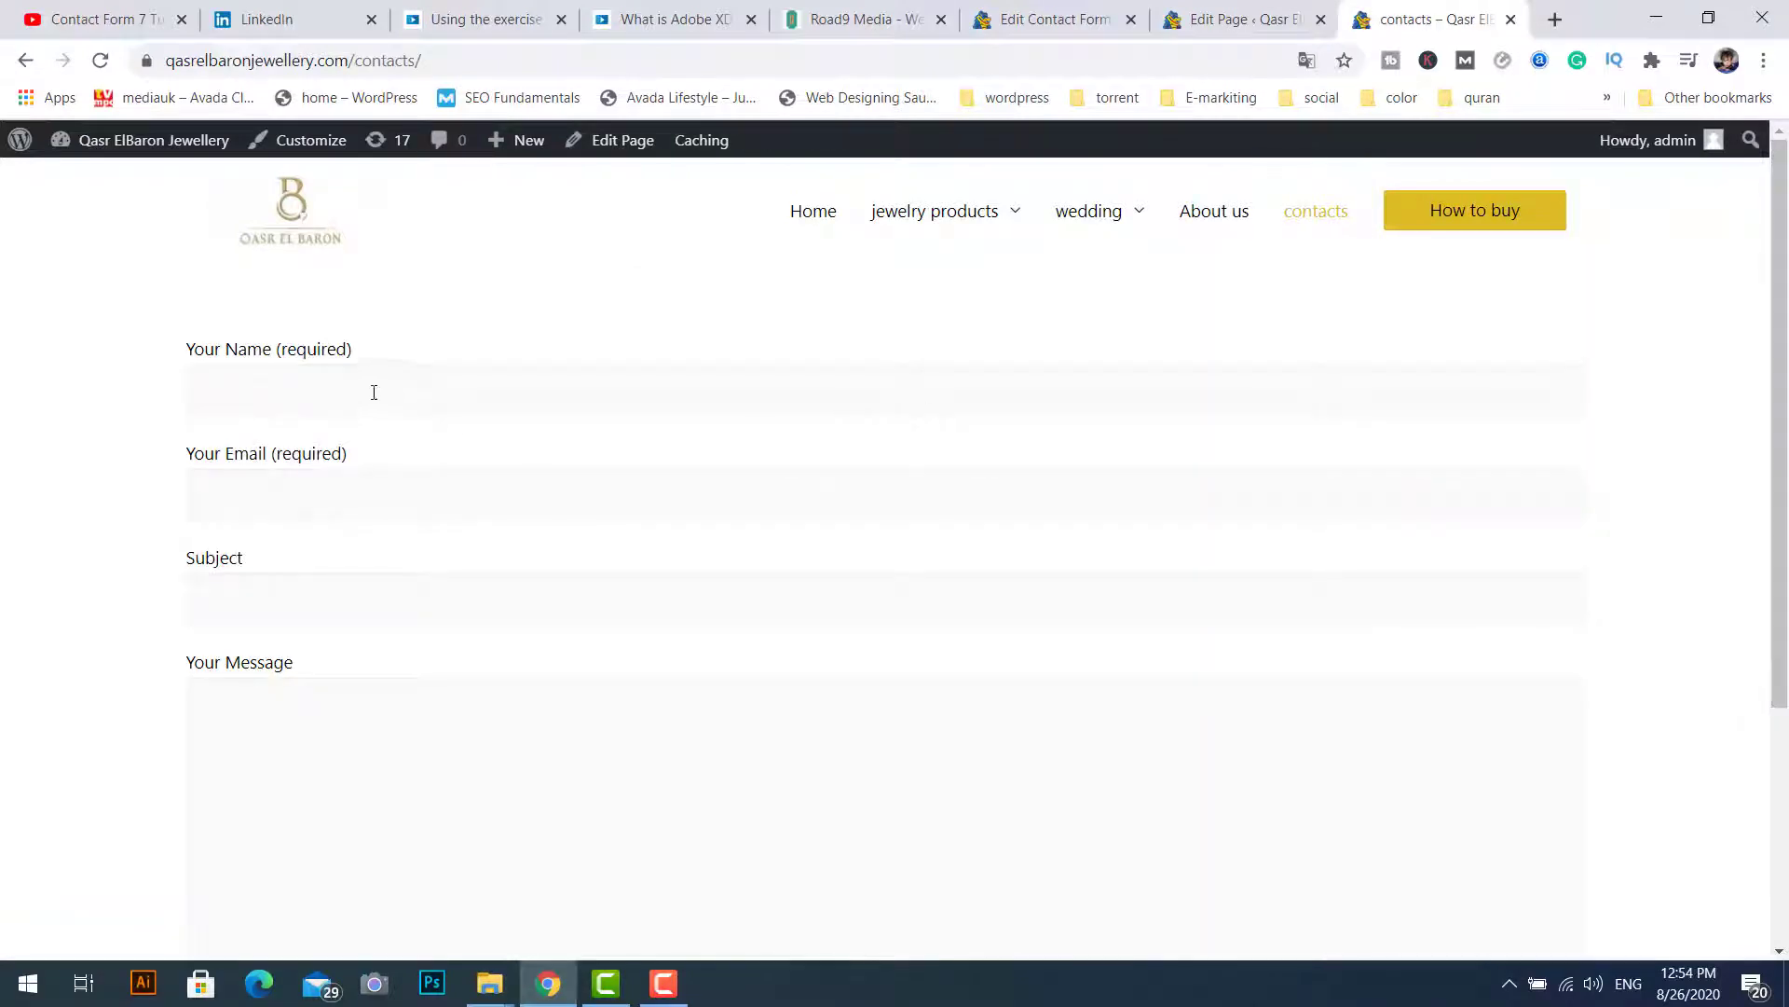
pyautogui.click(353, 387)
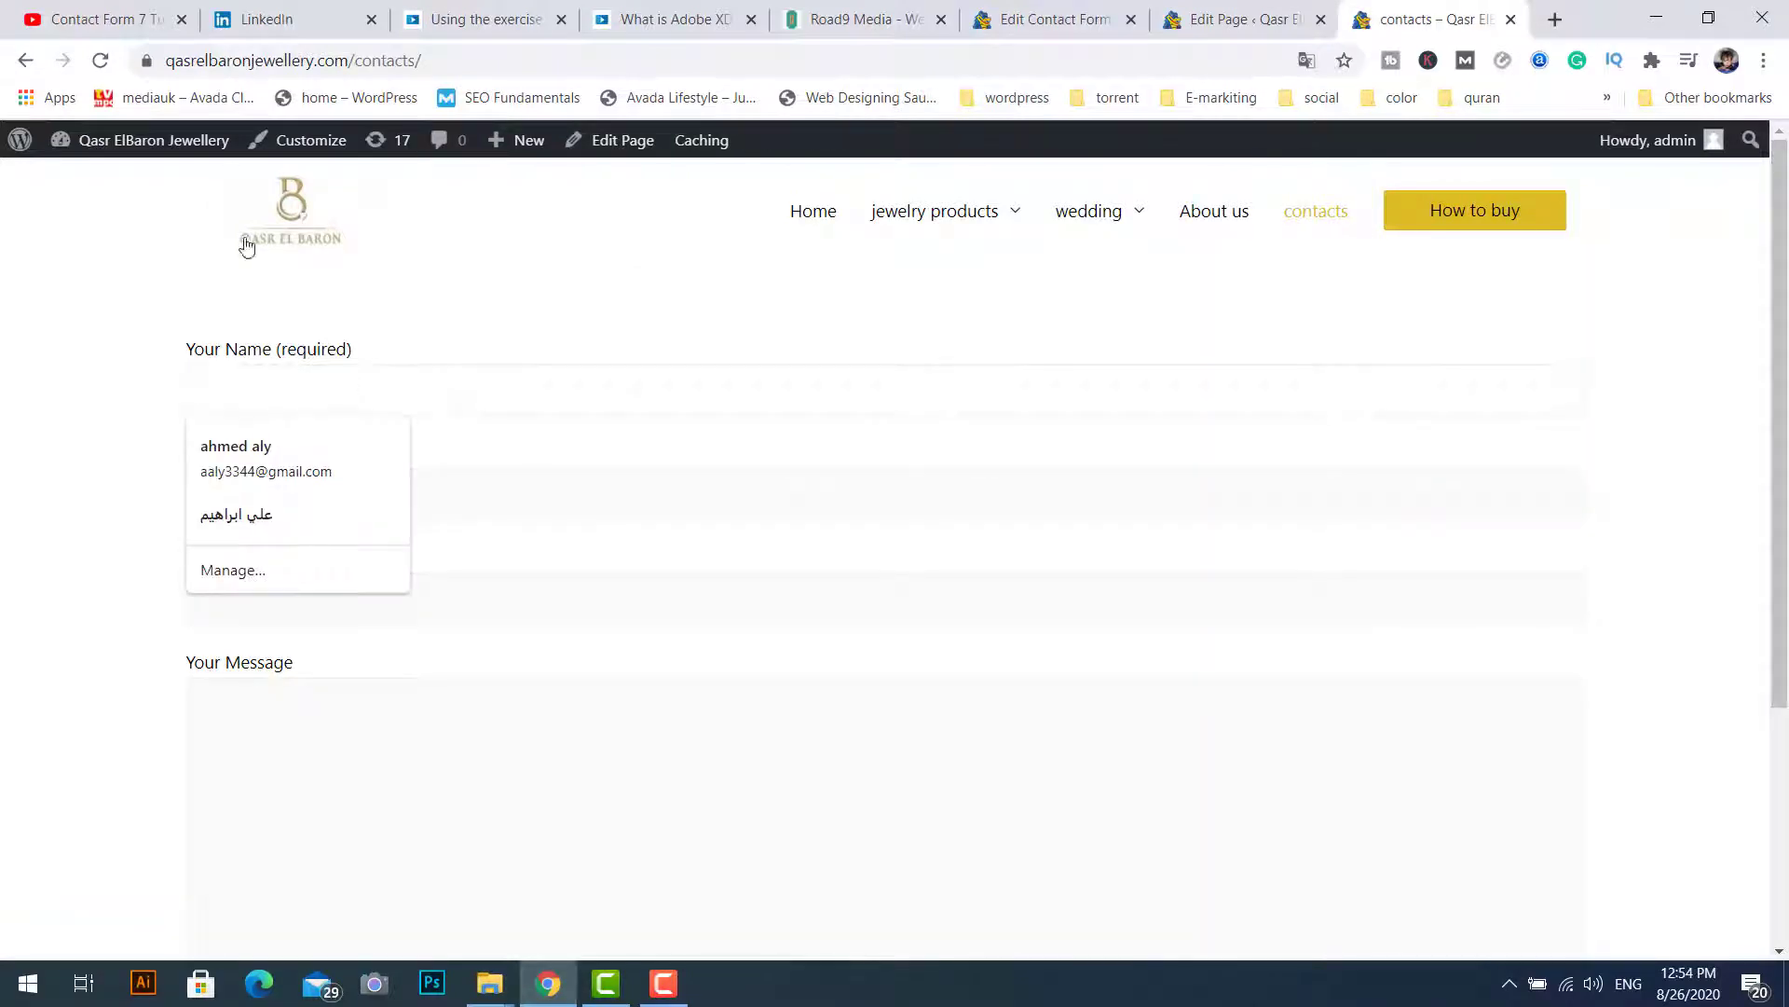
pyautogui.click(241, 459)
pyautogui.click(259, 594)
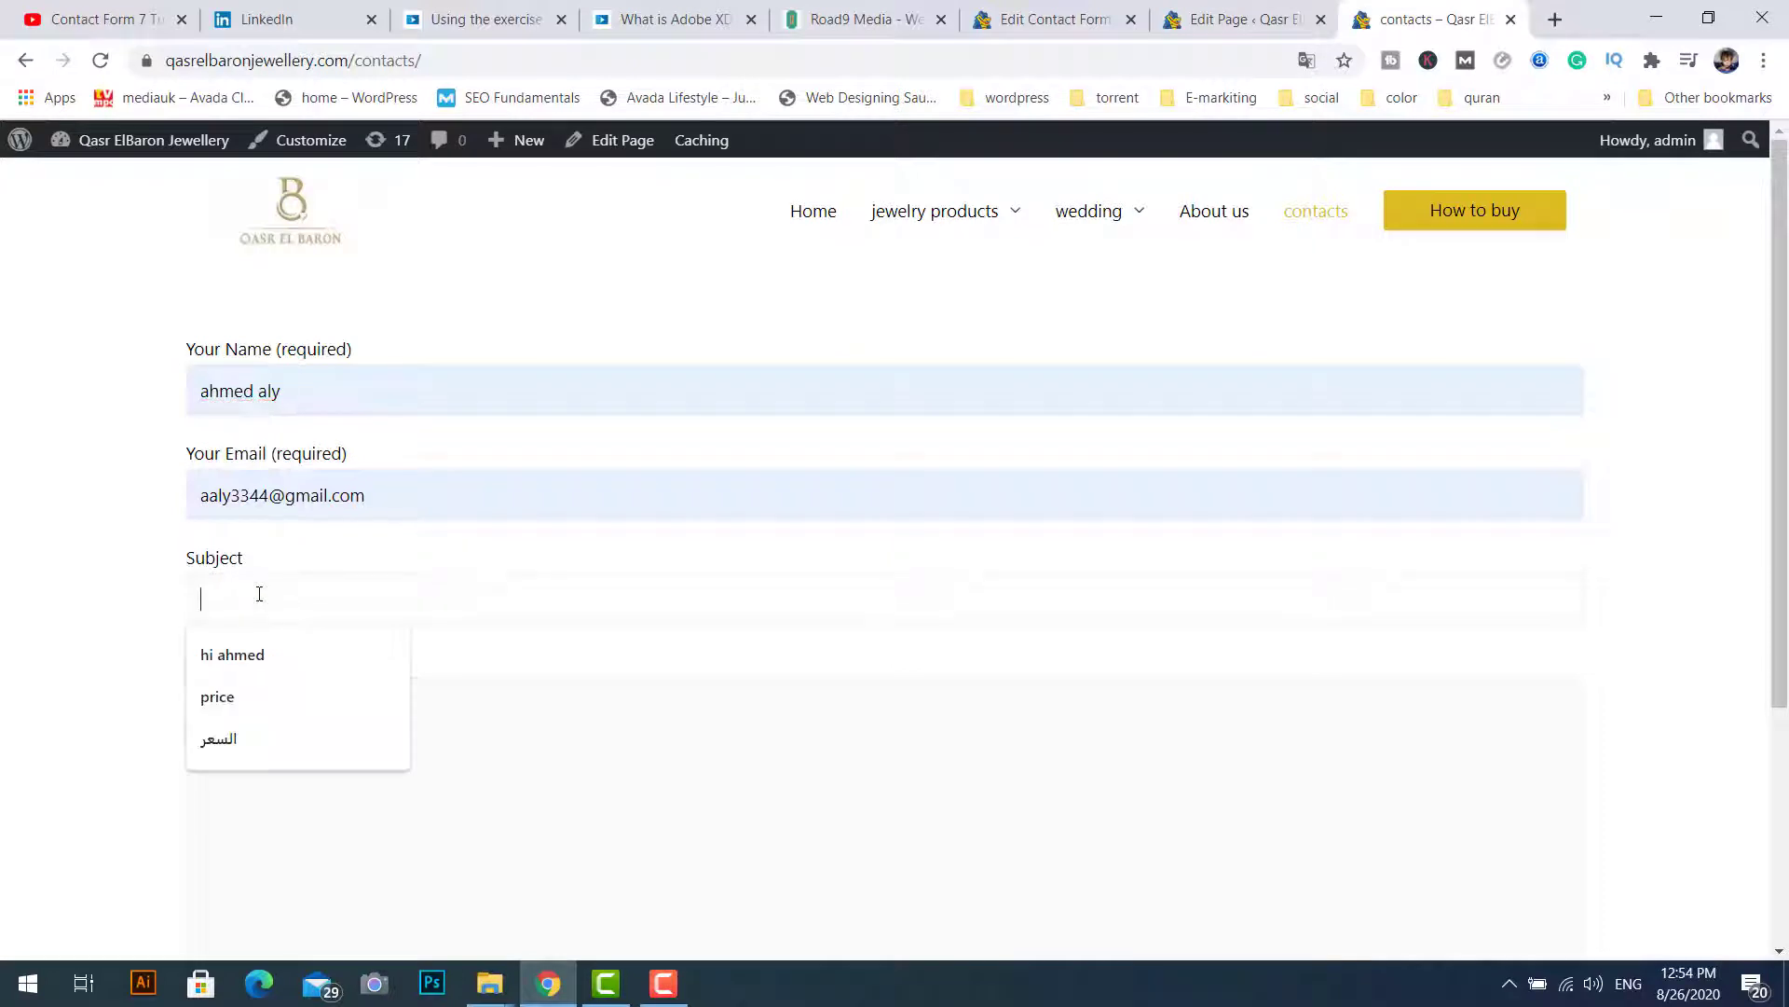
pyautogui.click(253, 657)
# Step: Copy the Subject text into the Your Message box
pyautogui.click(239, 728)
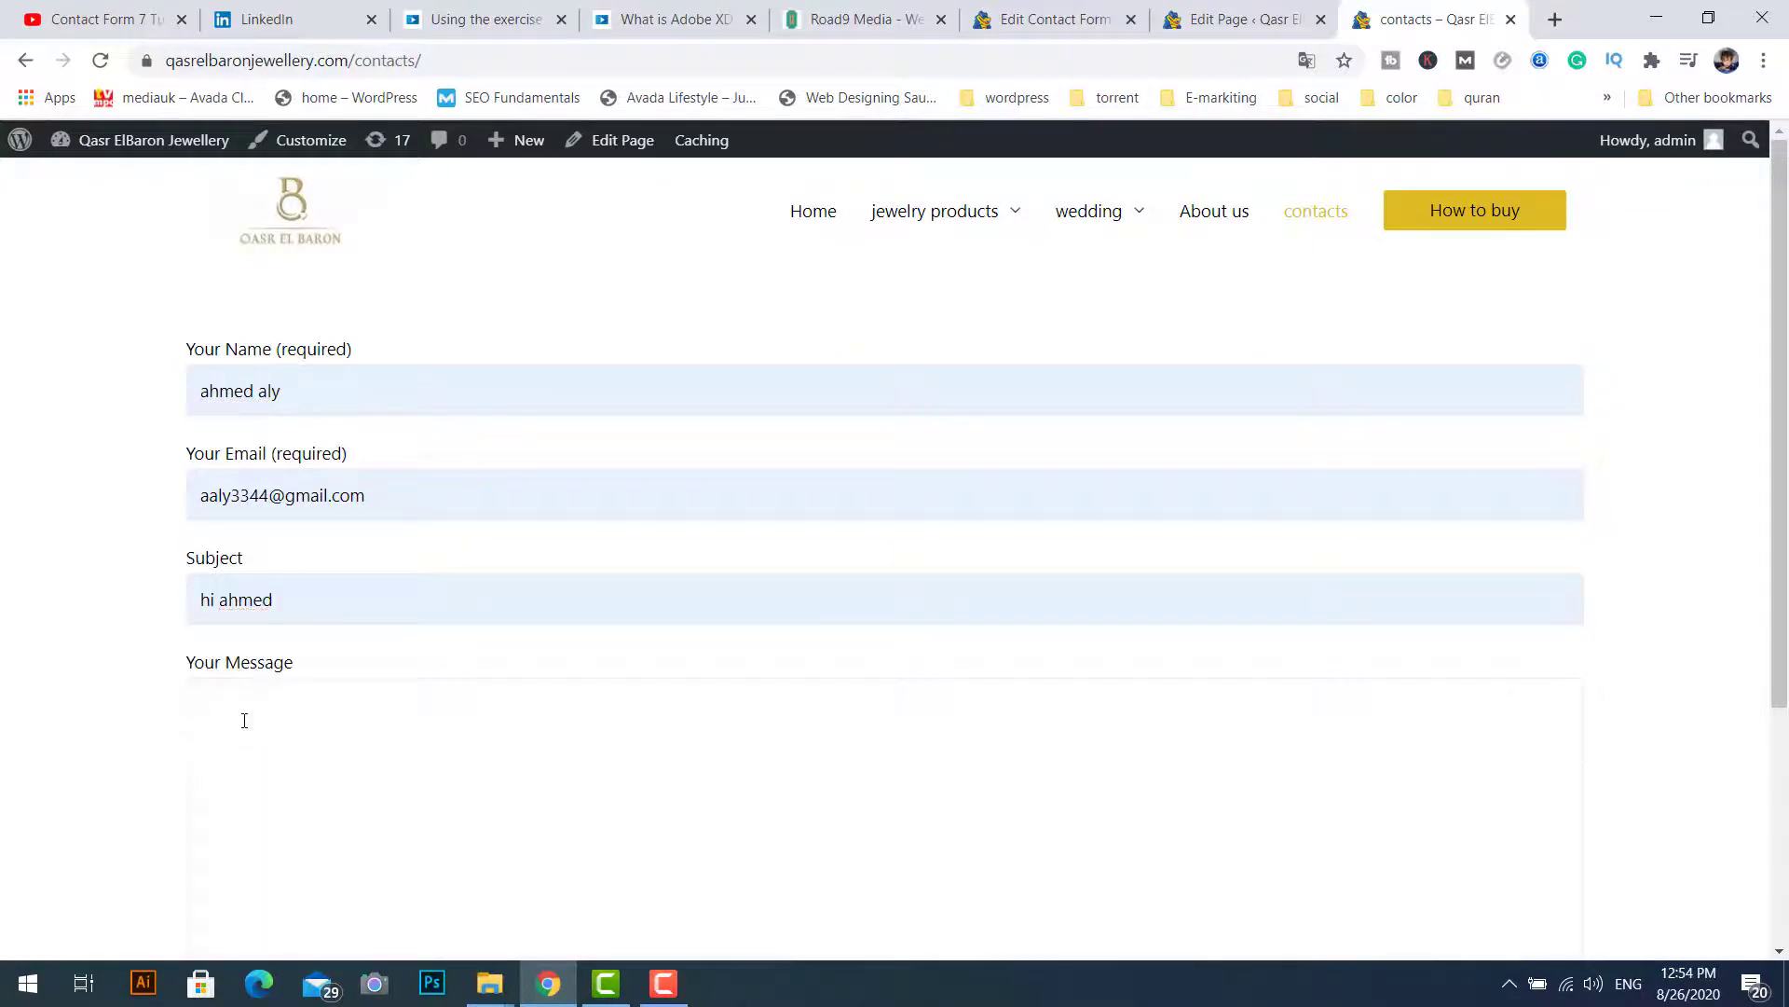
pyautogui.moveTo(336, 606); pyautogui.dragTo(128, 614)
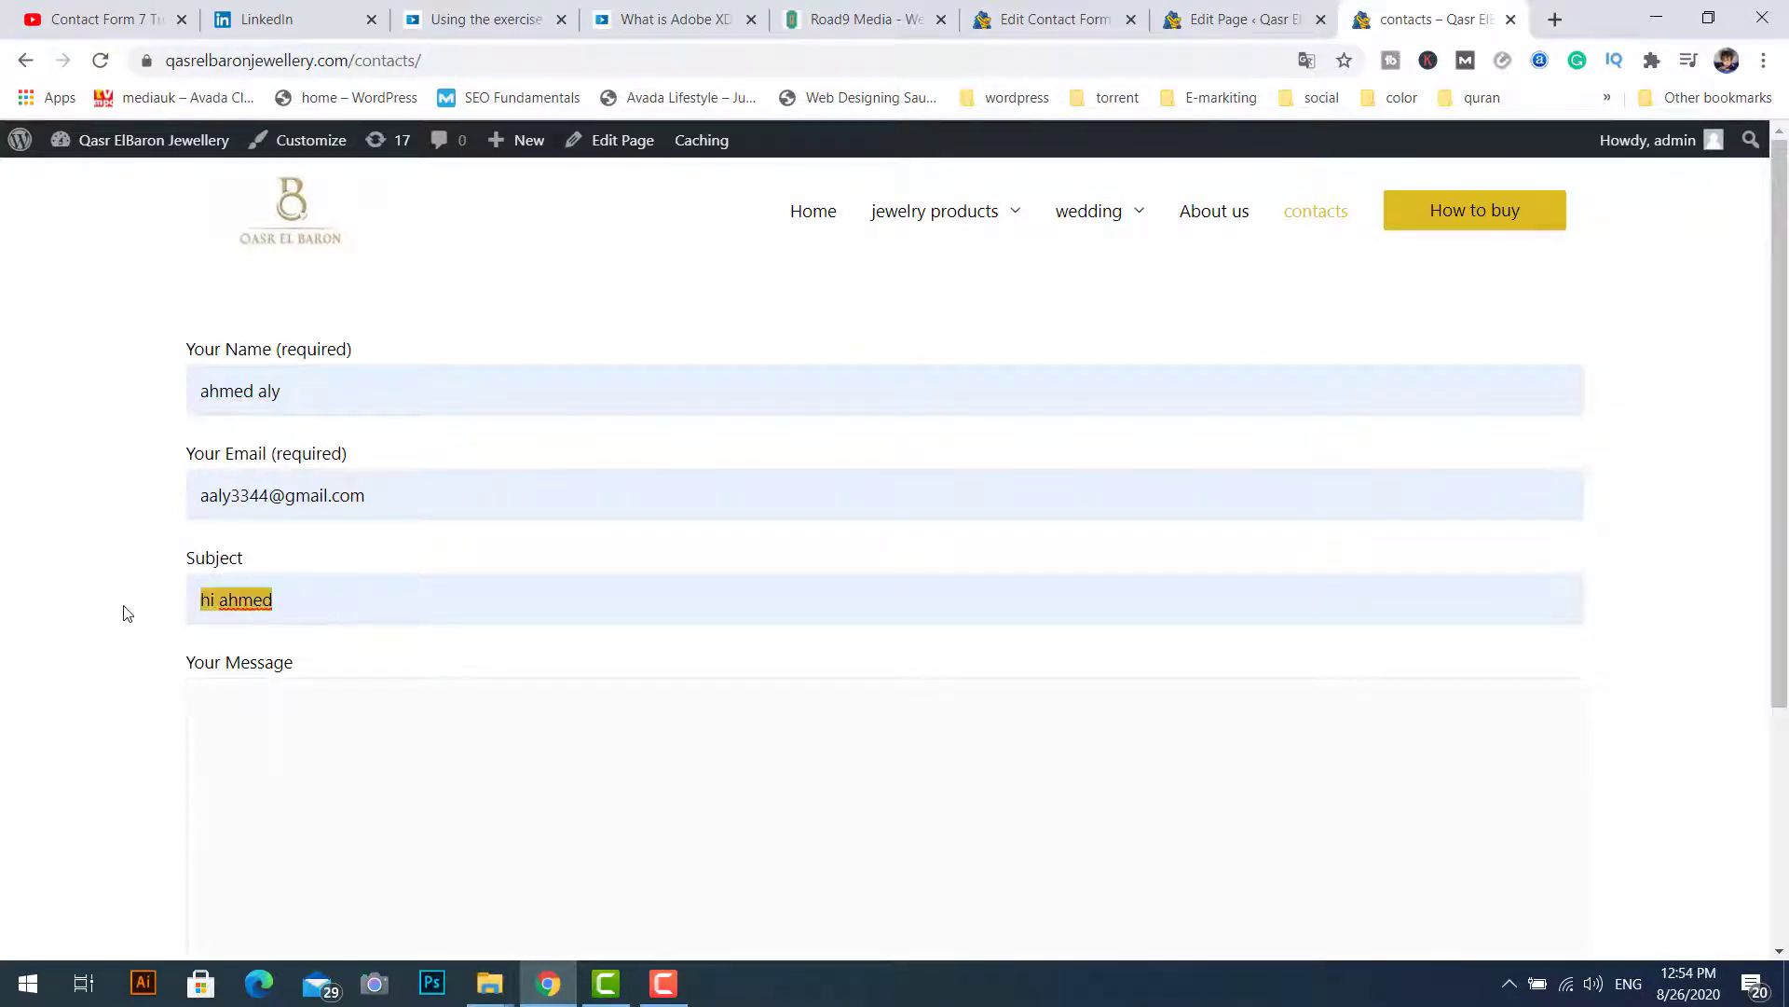
pyautogui.hotkey('ctrl', 'c')
pyautogui.click(215, 711)
pyautogui.hotkey('ctrl', 'v')
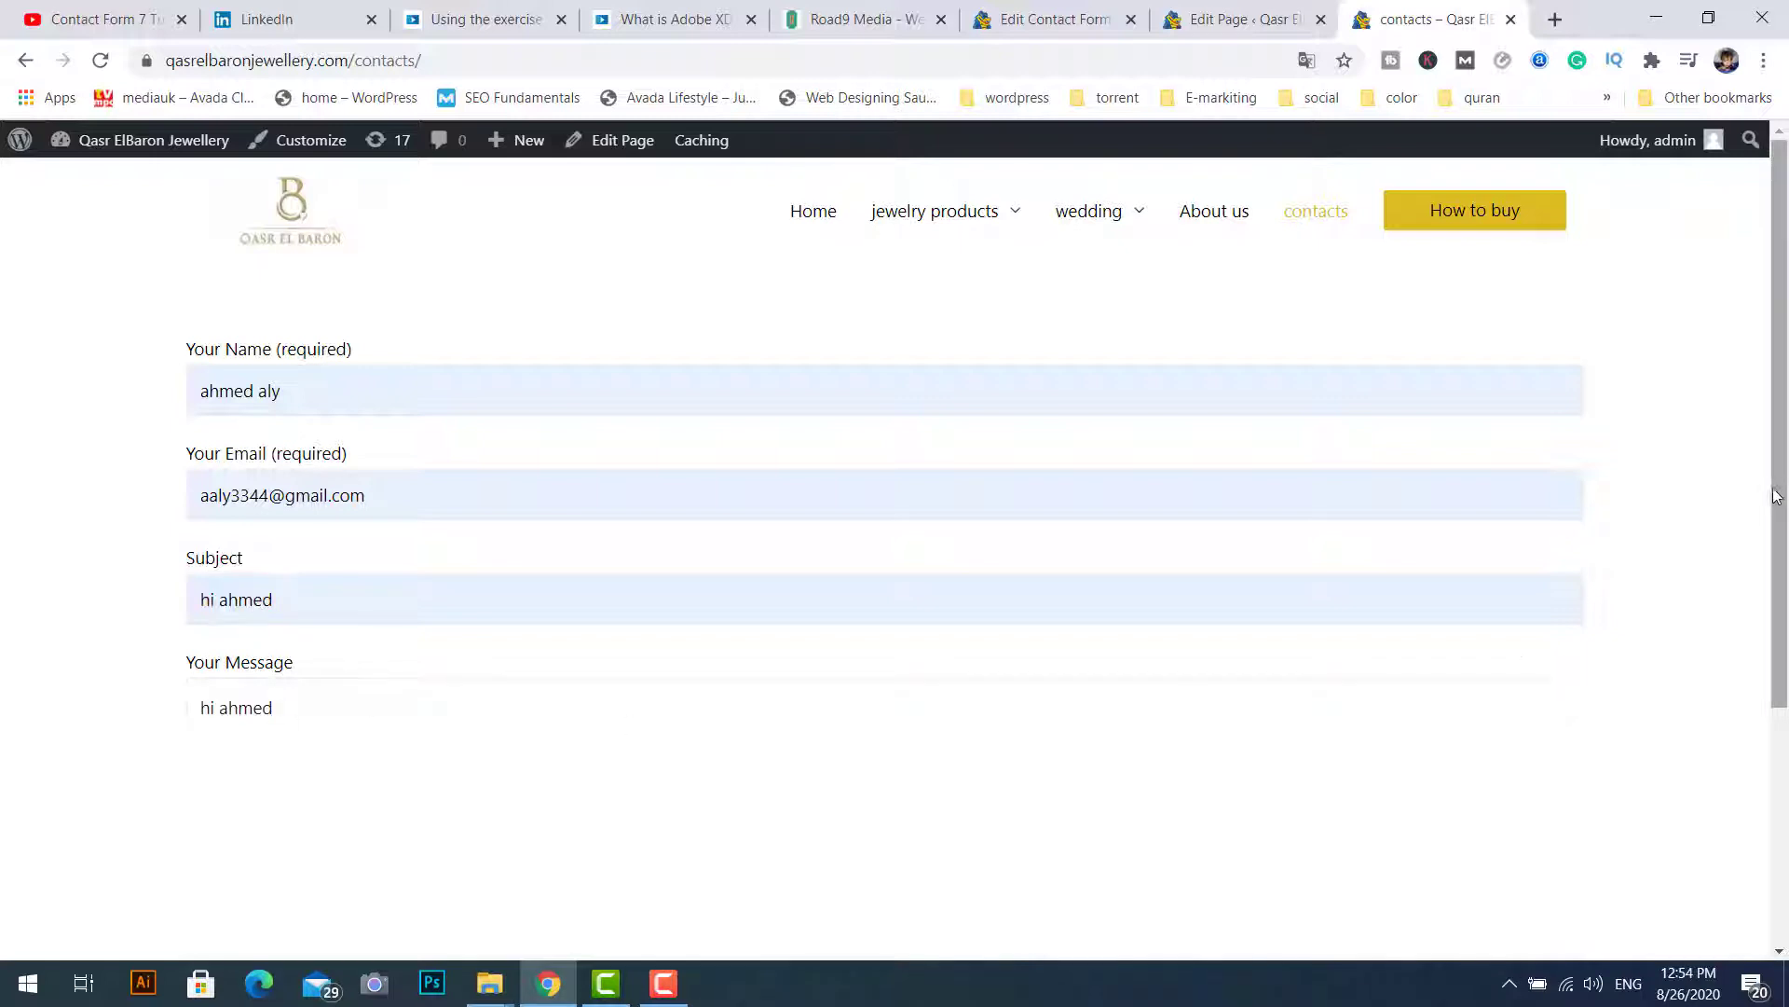
pyautogui.scroll(-2, 1779, 525)
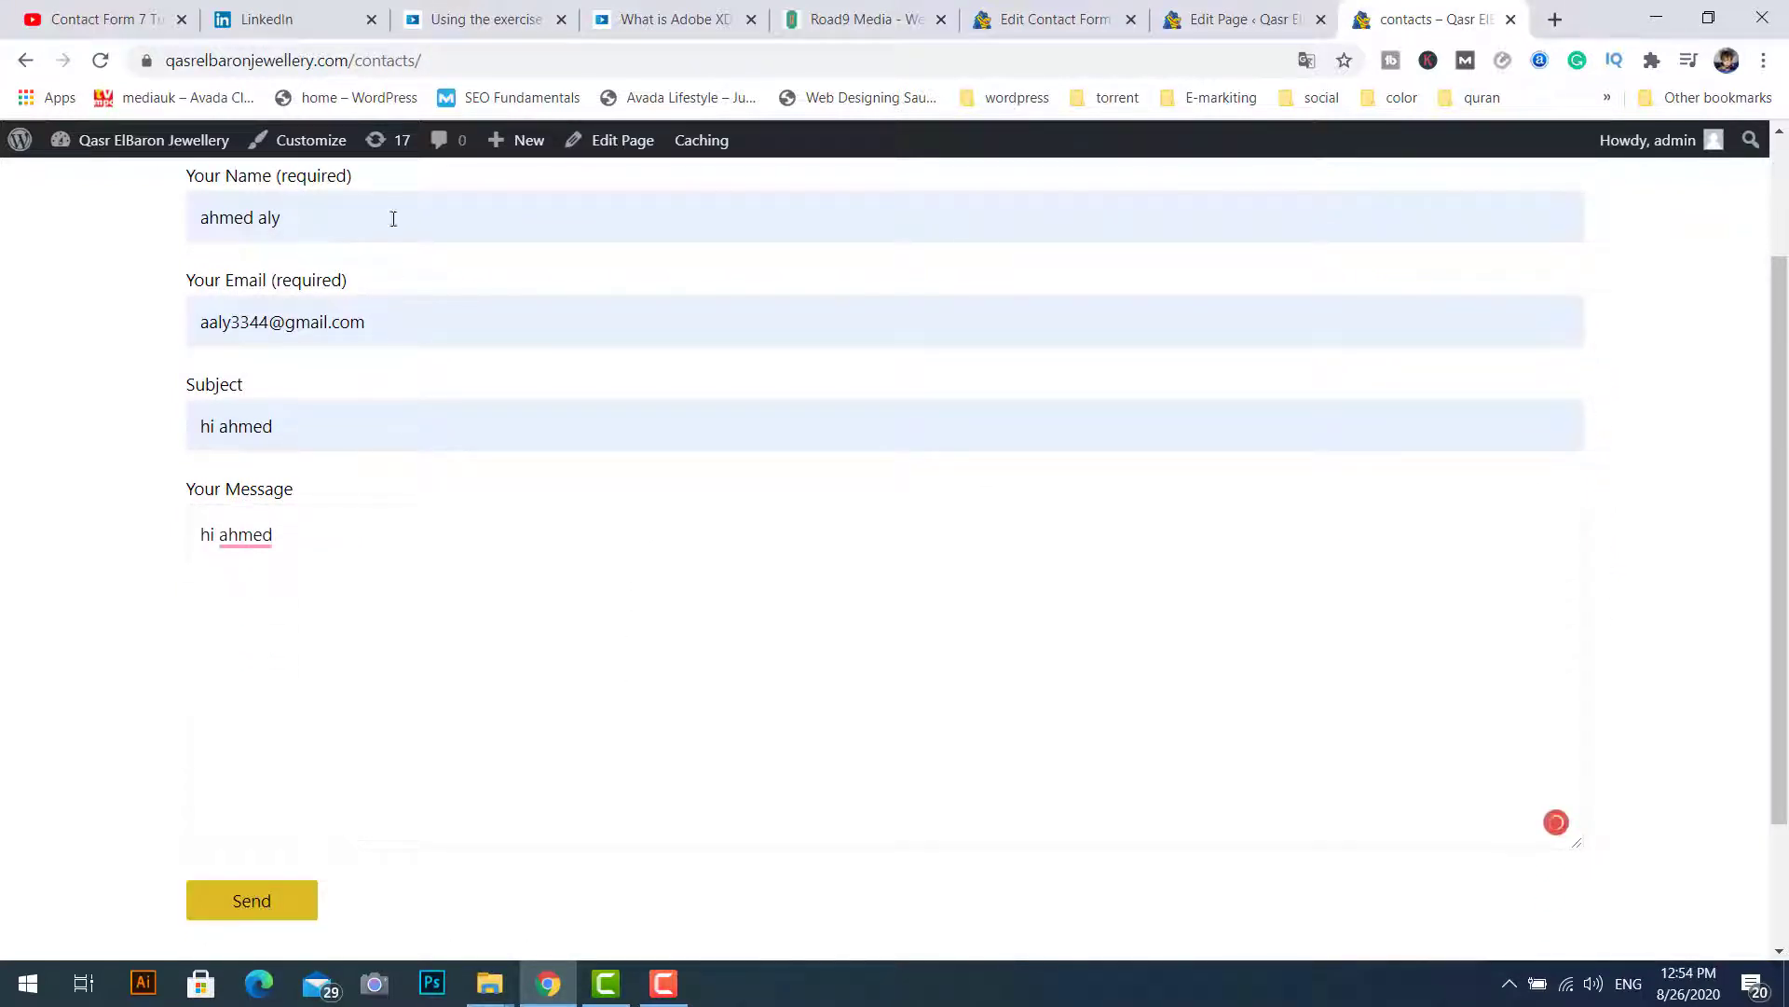
# Step: Submit the test message and confirm it was sent
pyautogui.click(1061, 28)
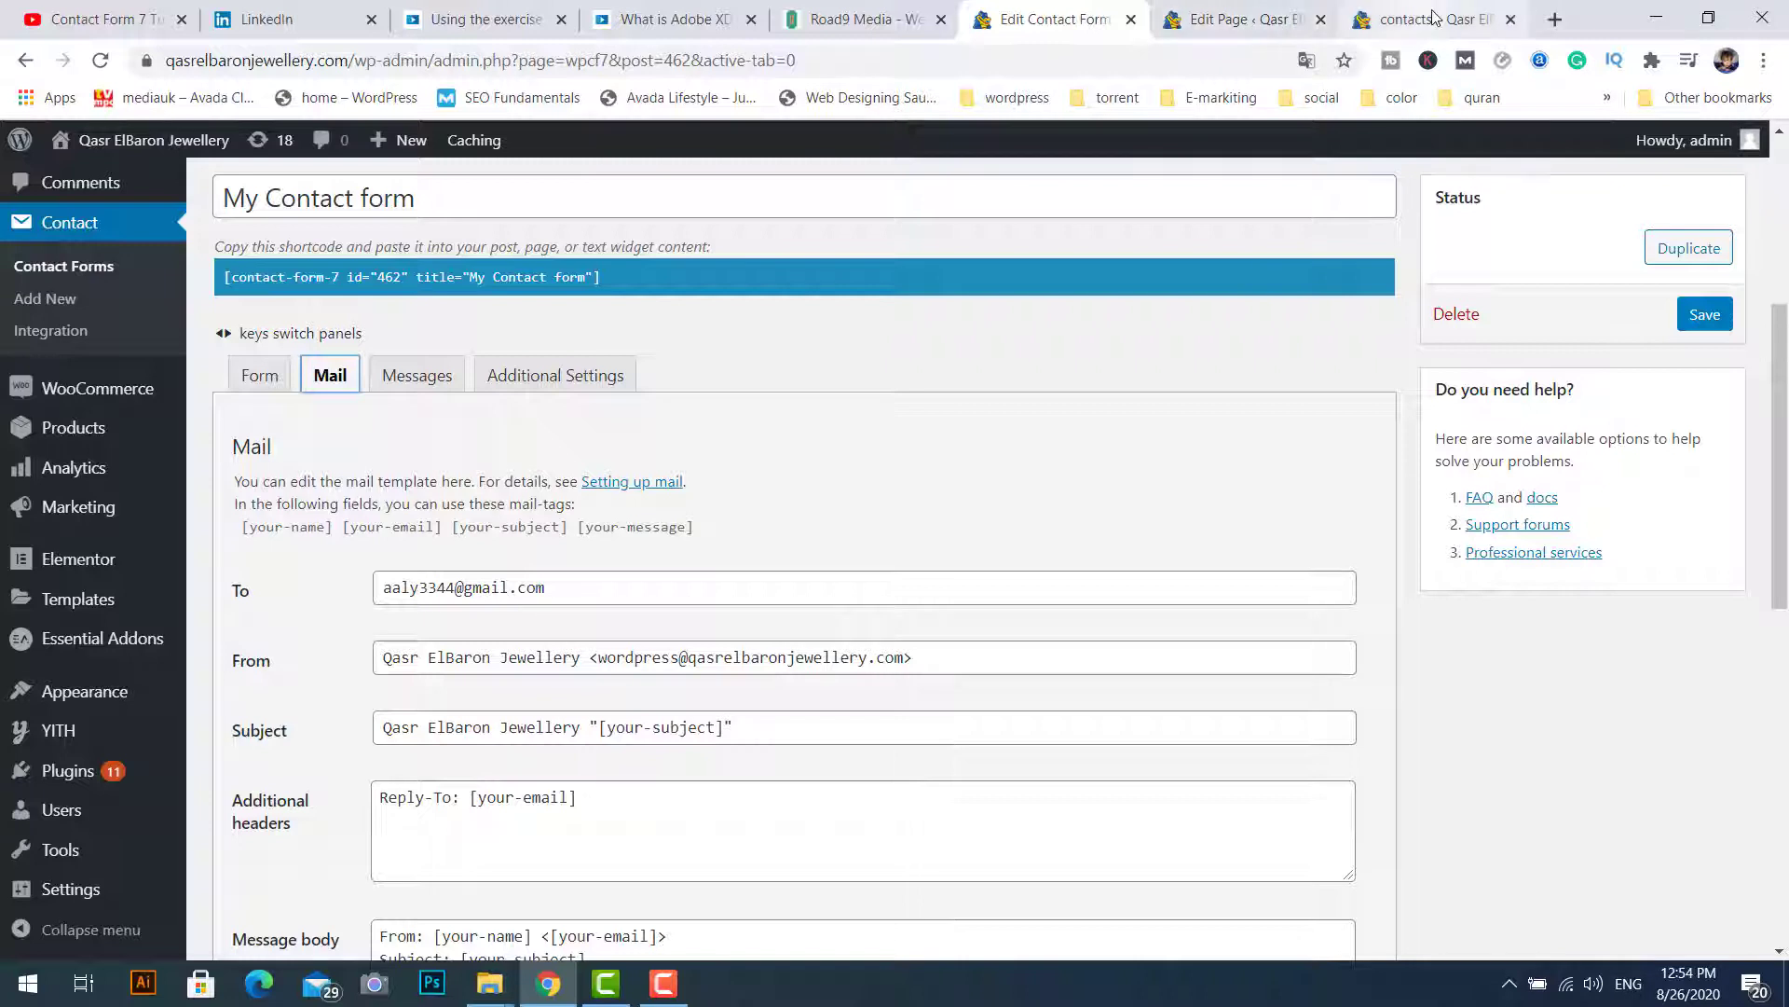
pyautogui.click(1435, 20)
pyautogui.click(270, 900)
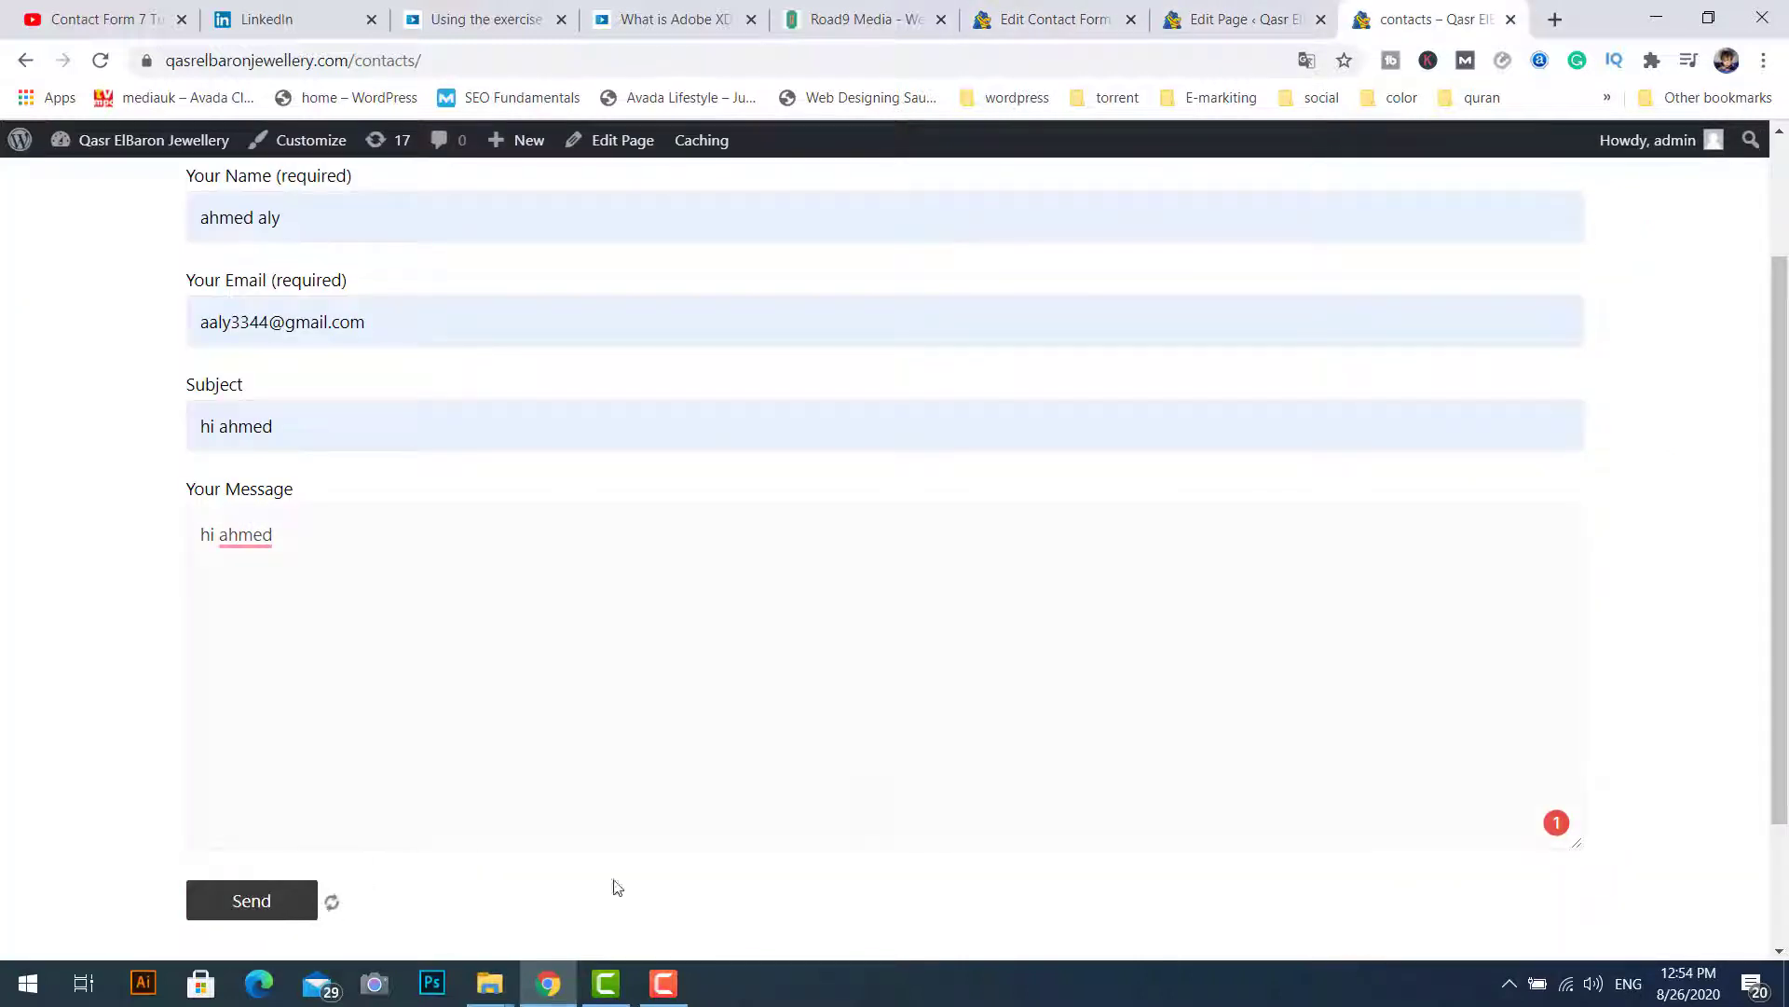
pyautogui.scroll(-2, 1787, 408)
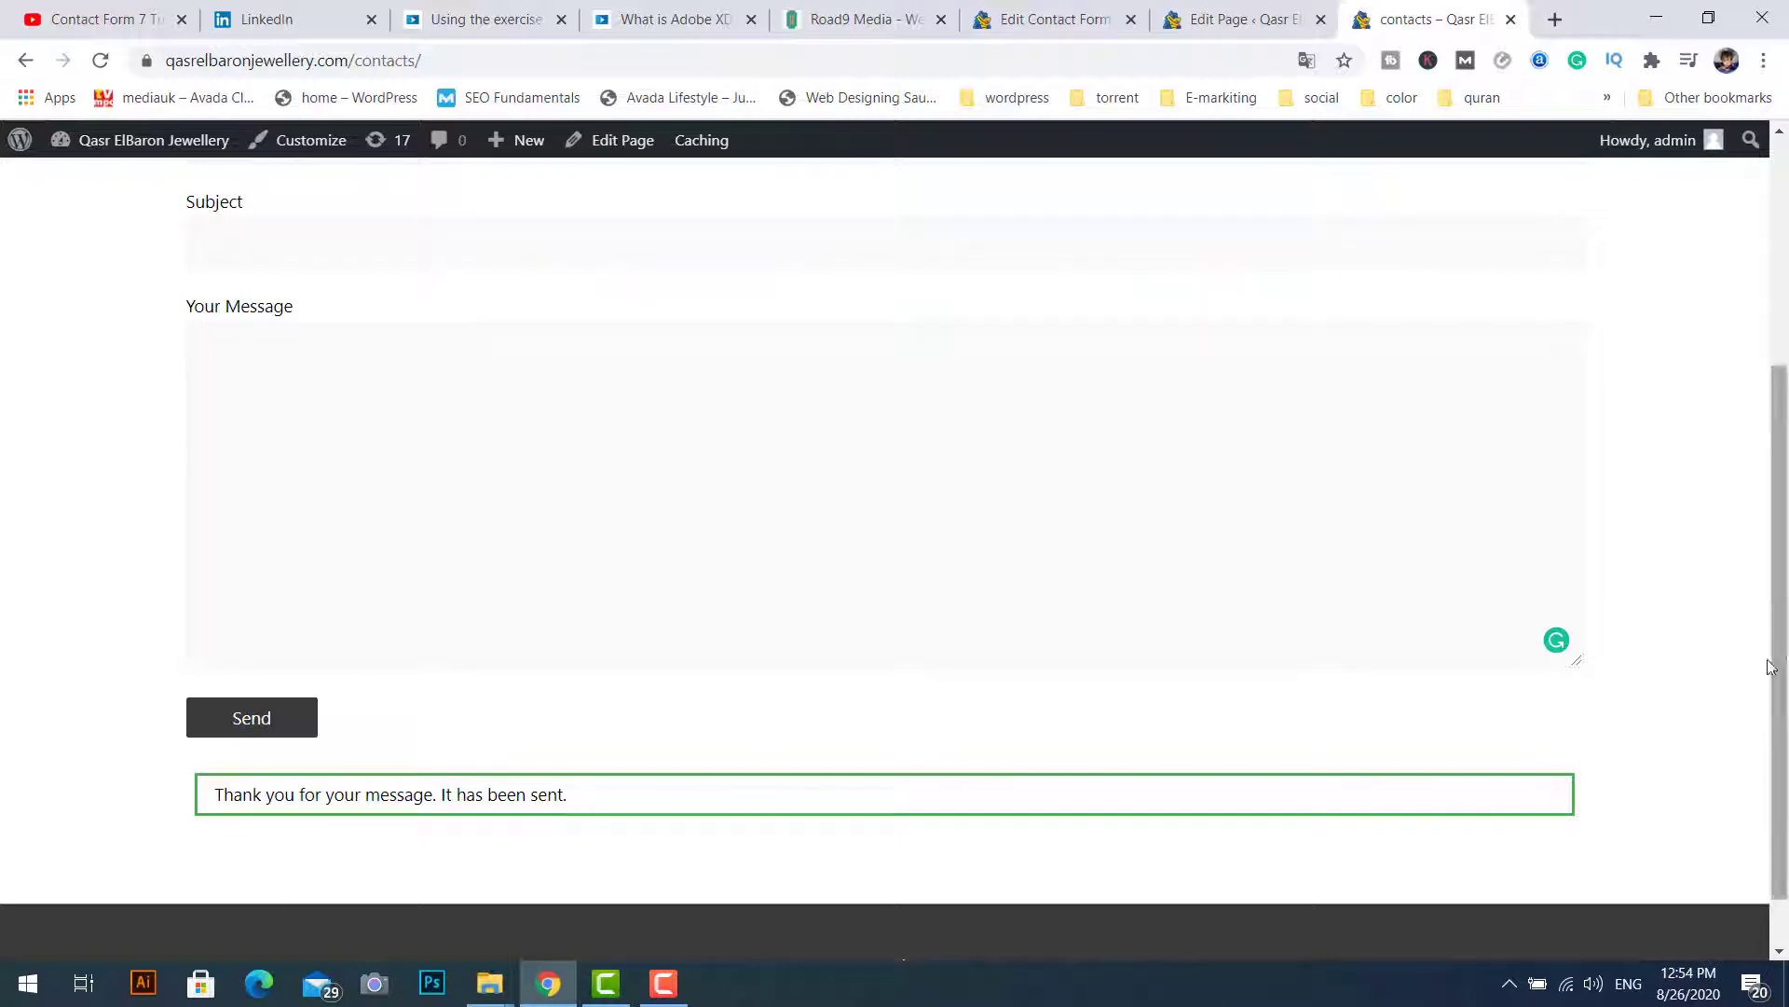
pyautogui.moveTo(1775, 704); pyautogui.dragTo(1787, 523)
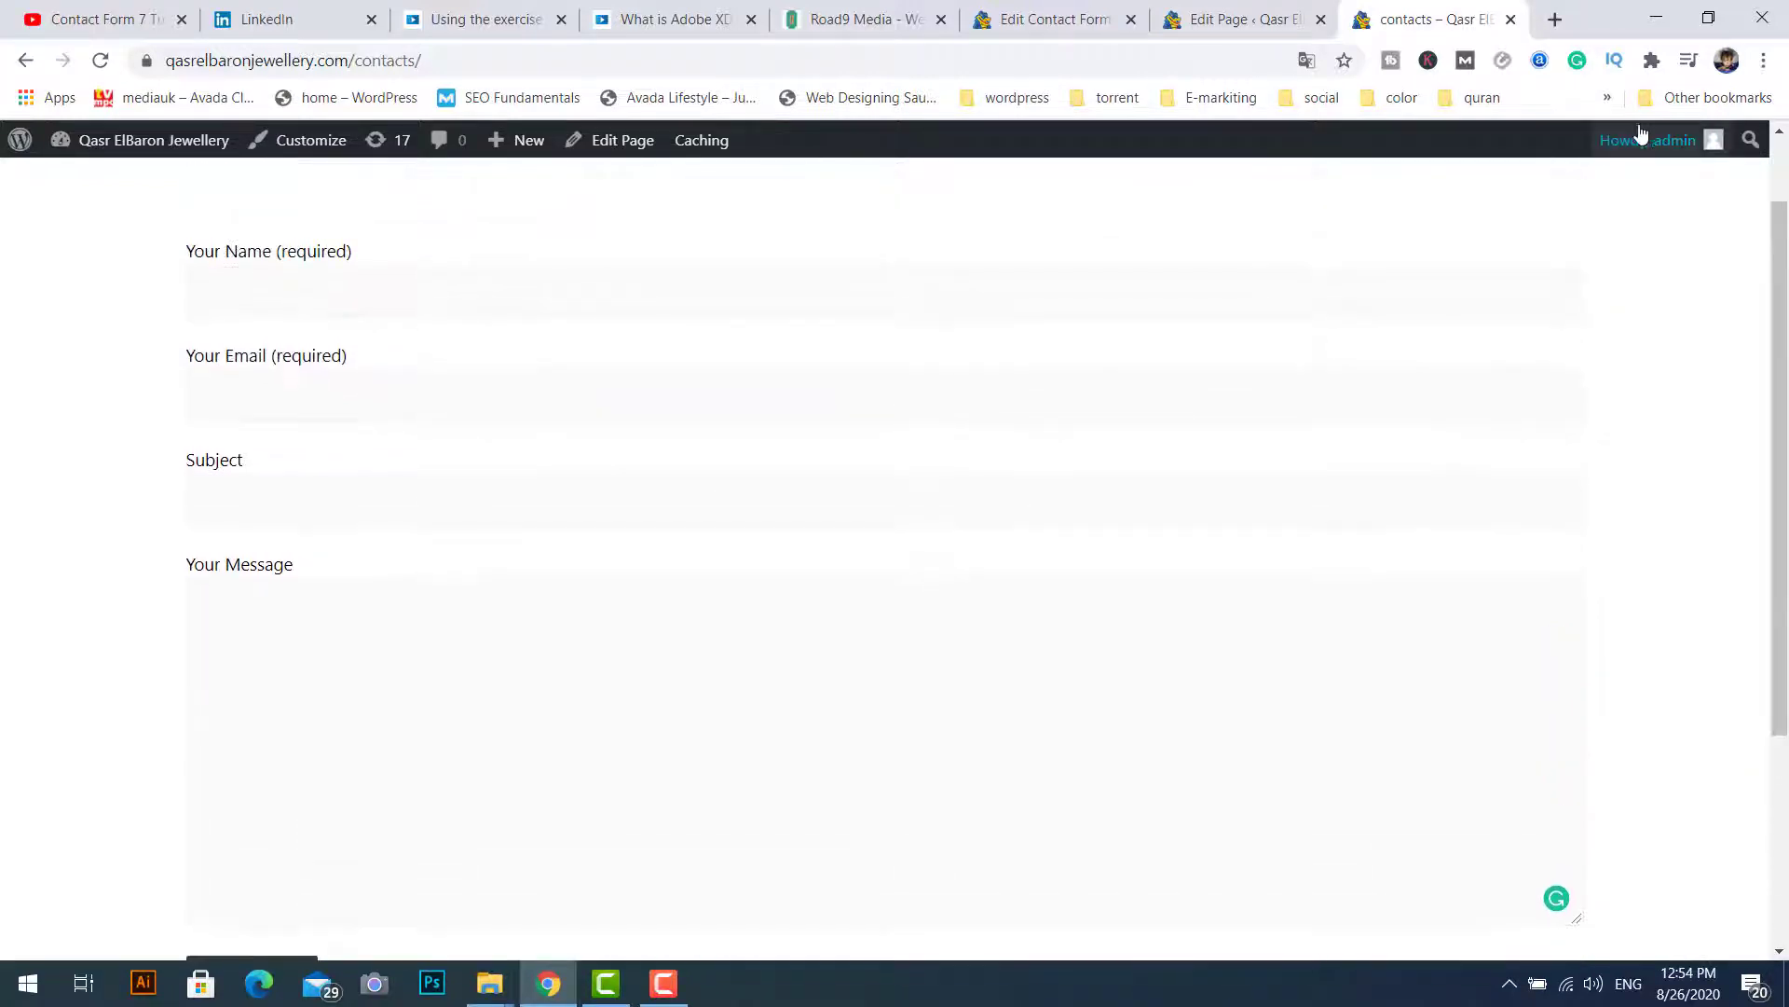
pyautogui.click(1554, 22)
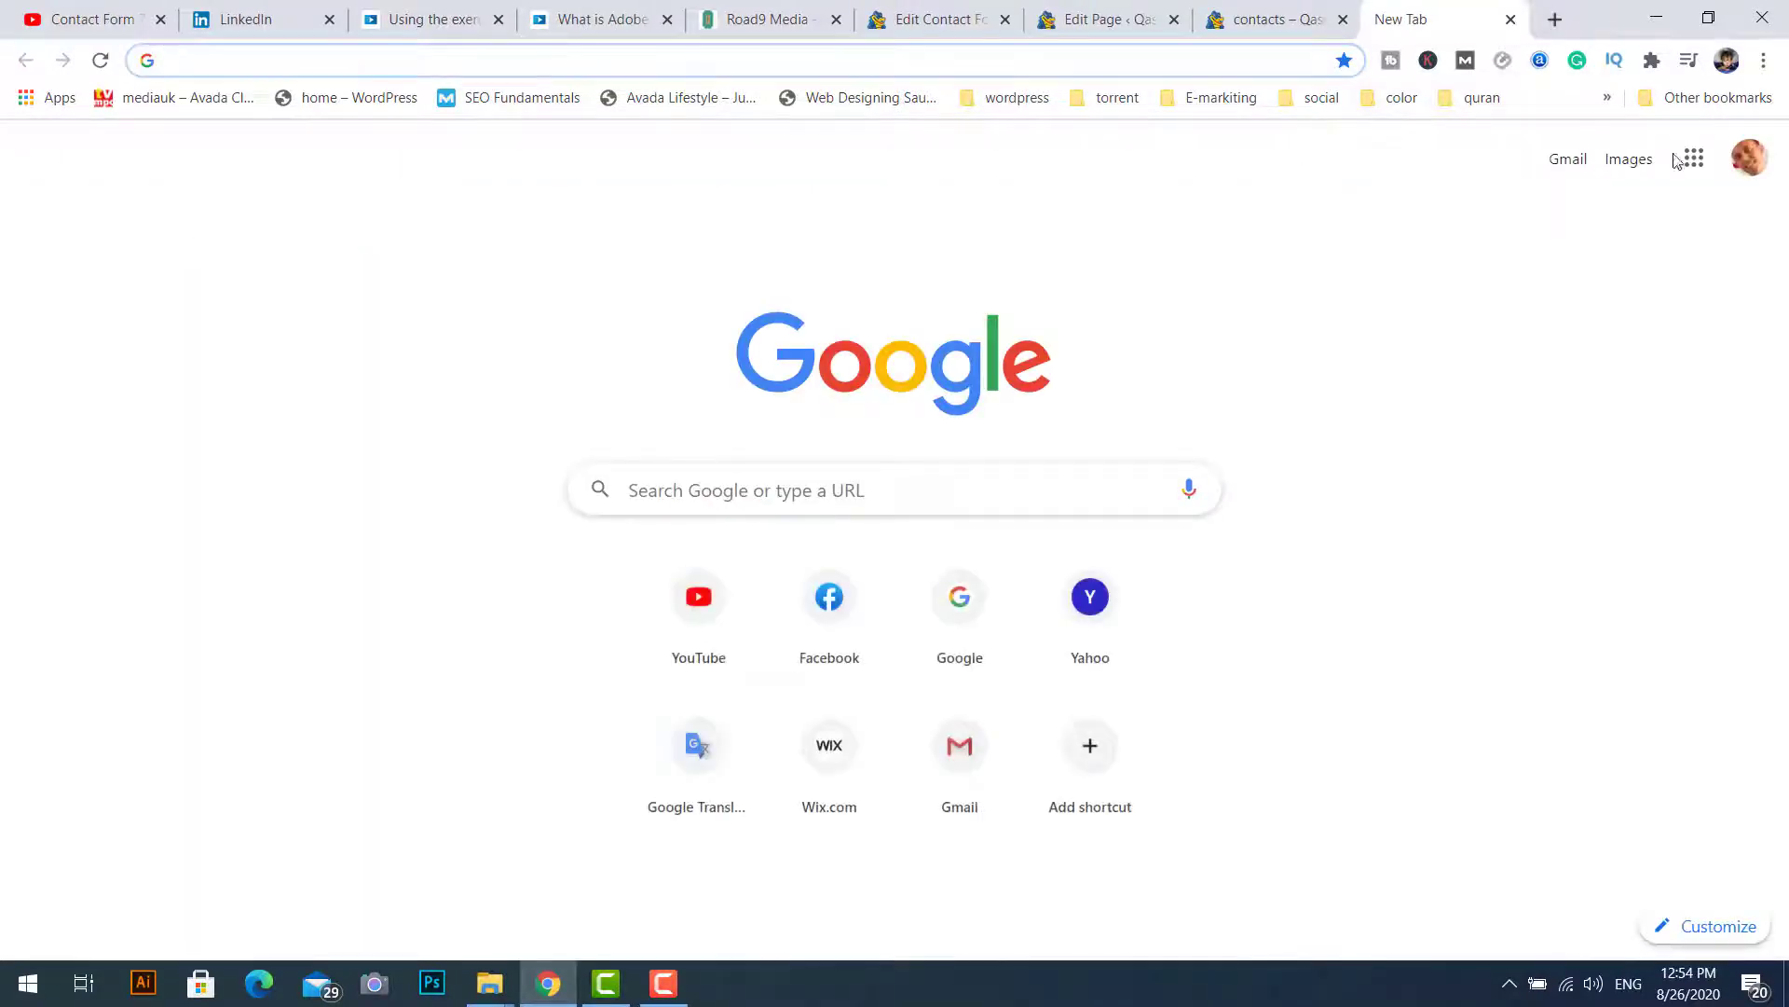
# Step: Read the Qasr ElBaron Jewellery email in Gmail's Primary inbox, then return to the page editor
pyautogui.click(1566, 159)
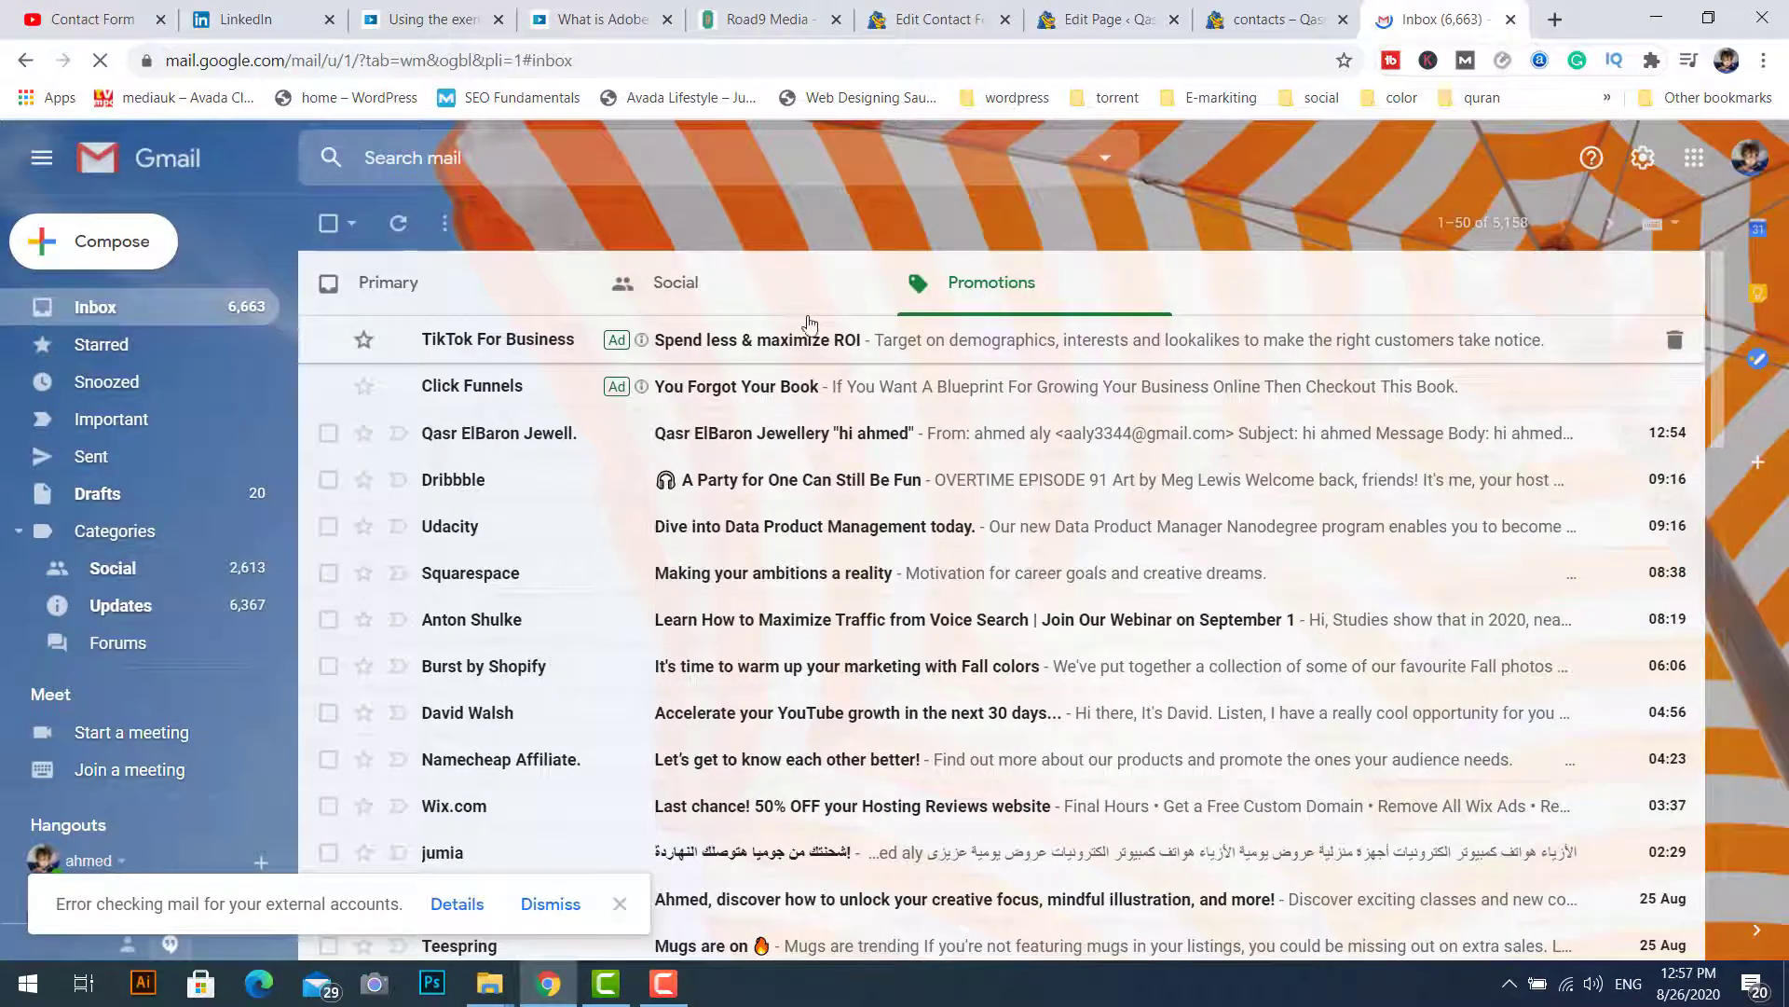
pyautogui.click(447, 294)
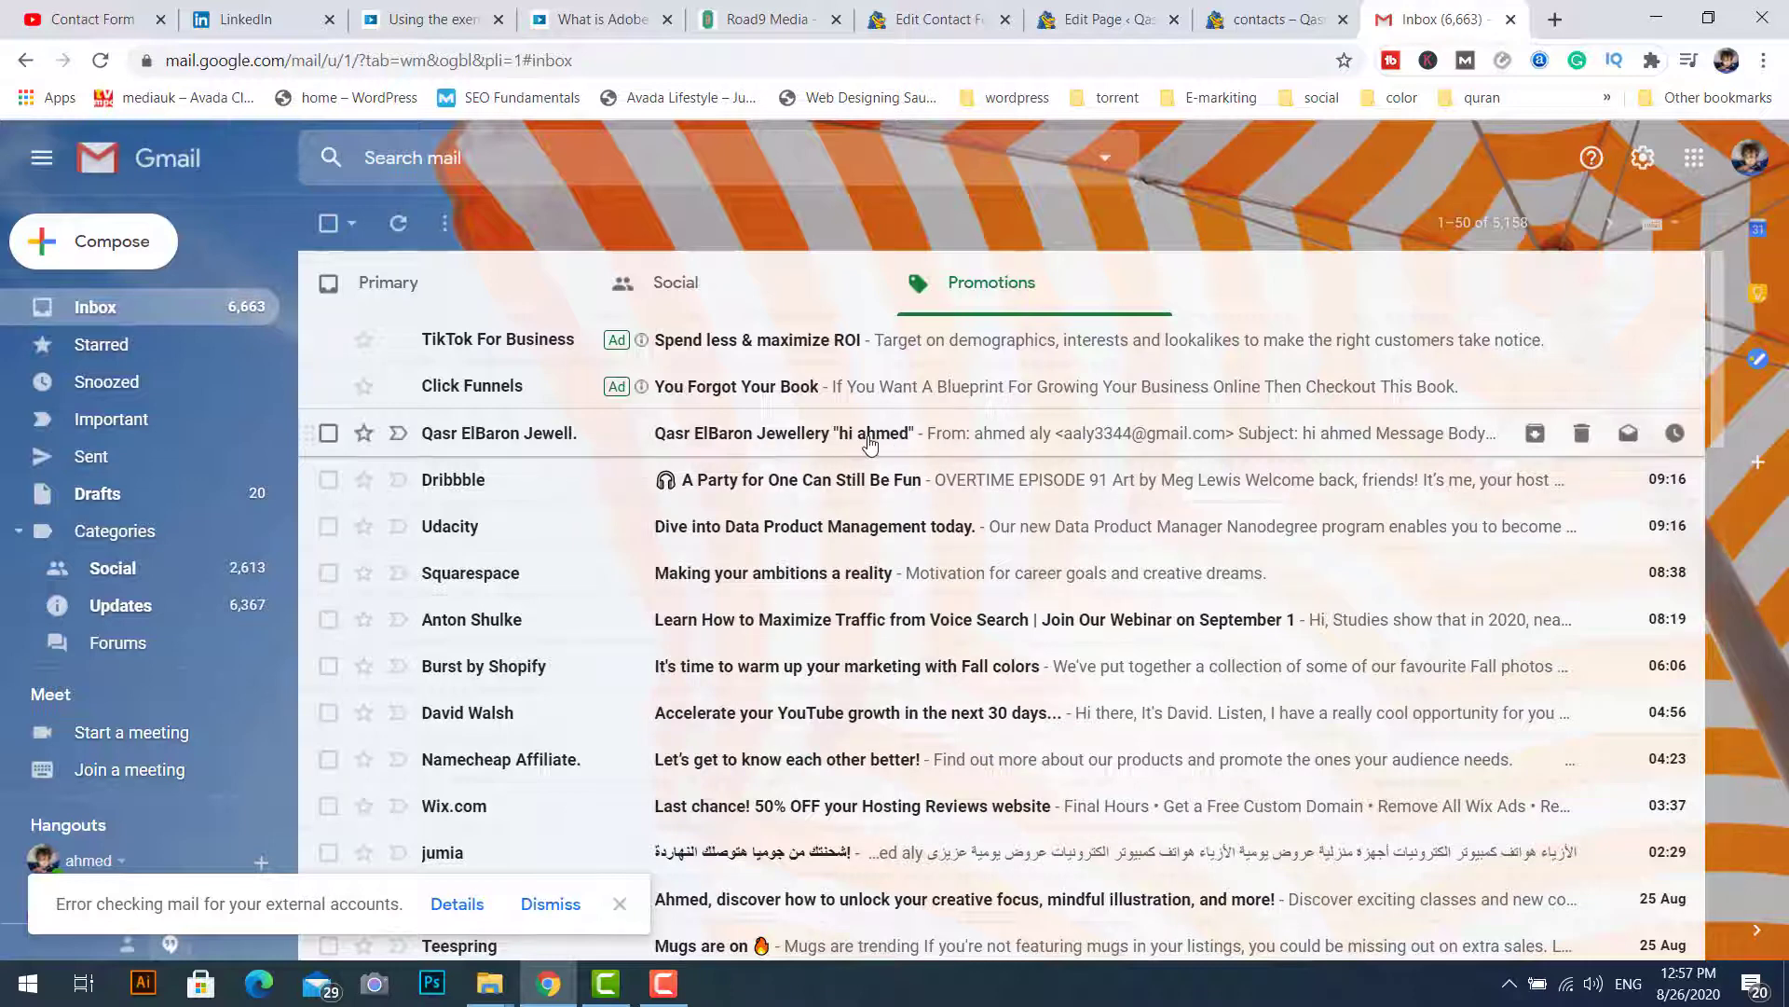
pyautogui.click(997, 436)
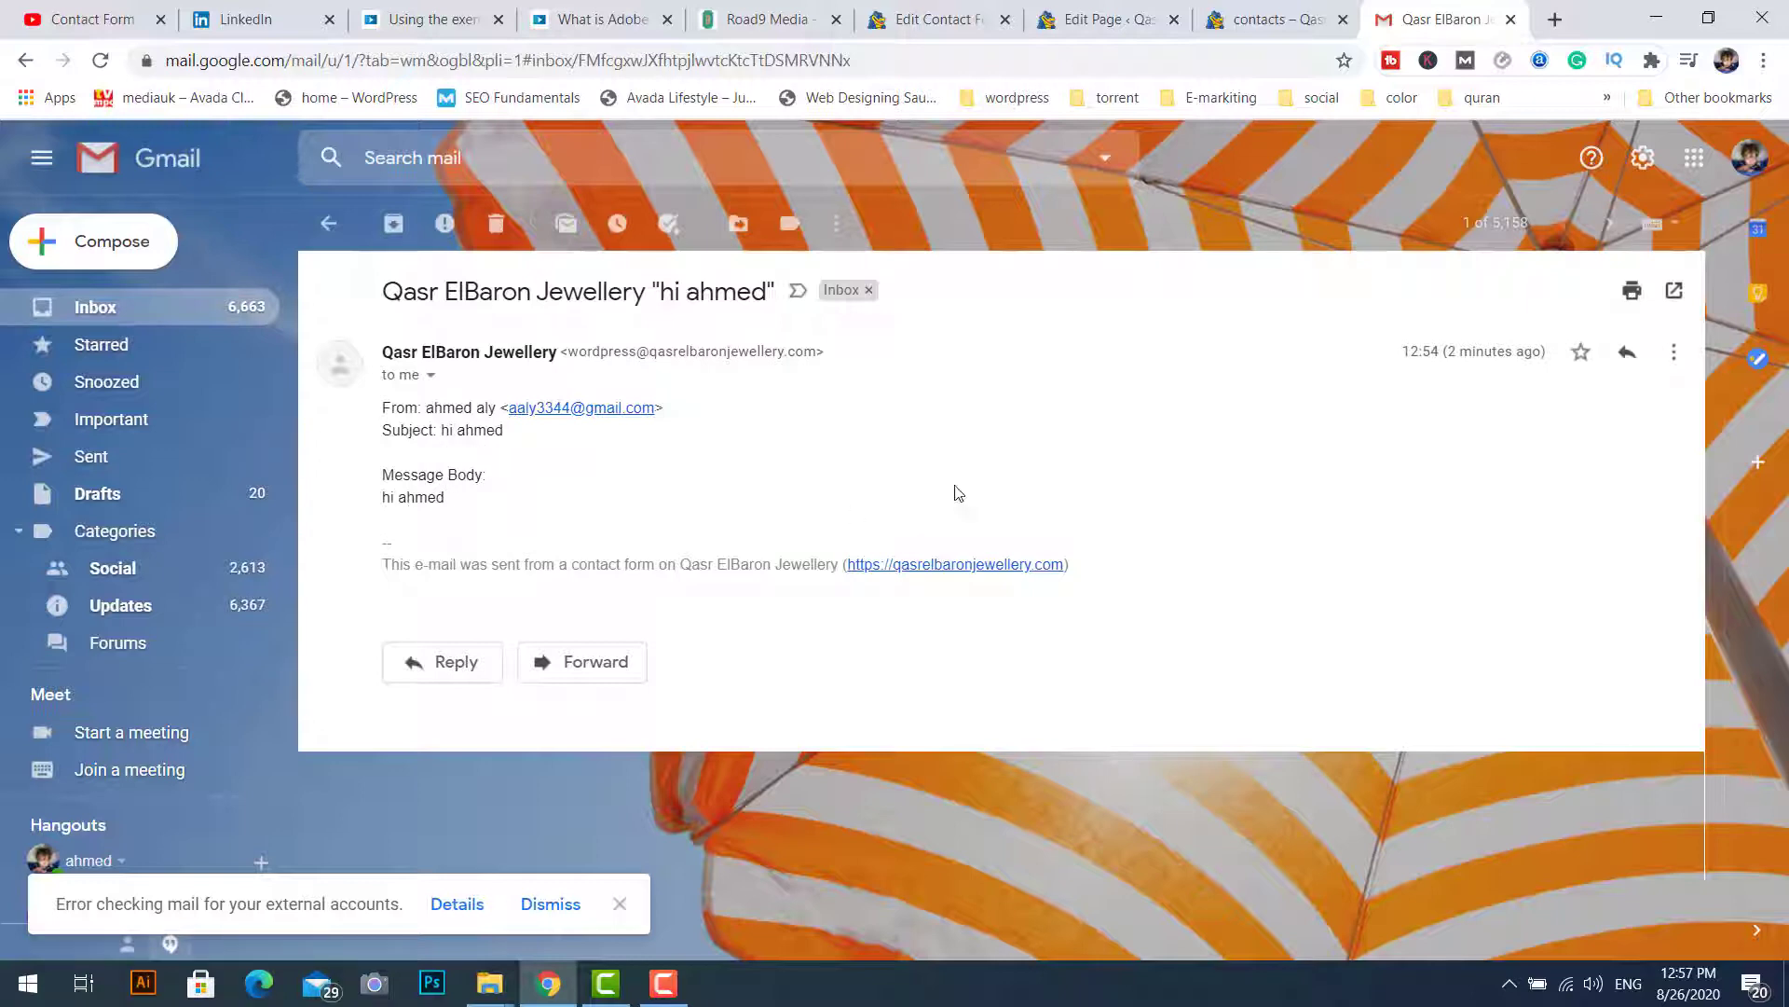
pyautogui.click(1090, 21)
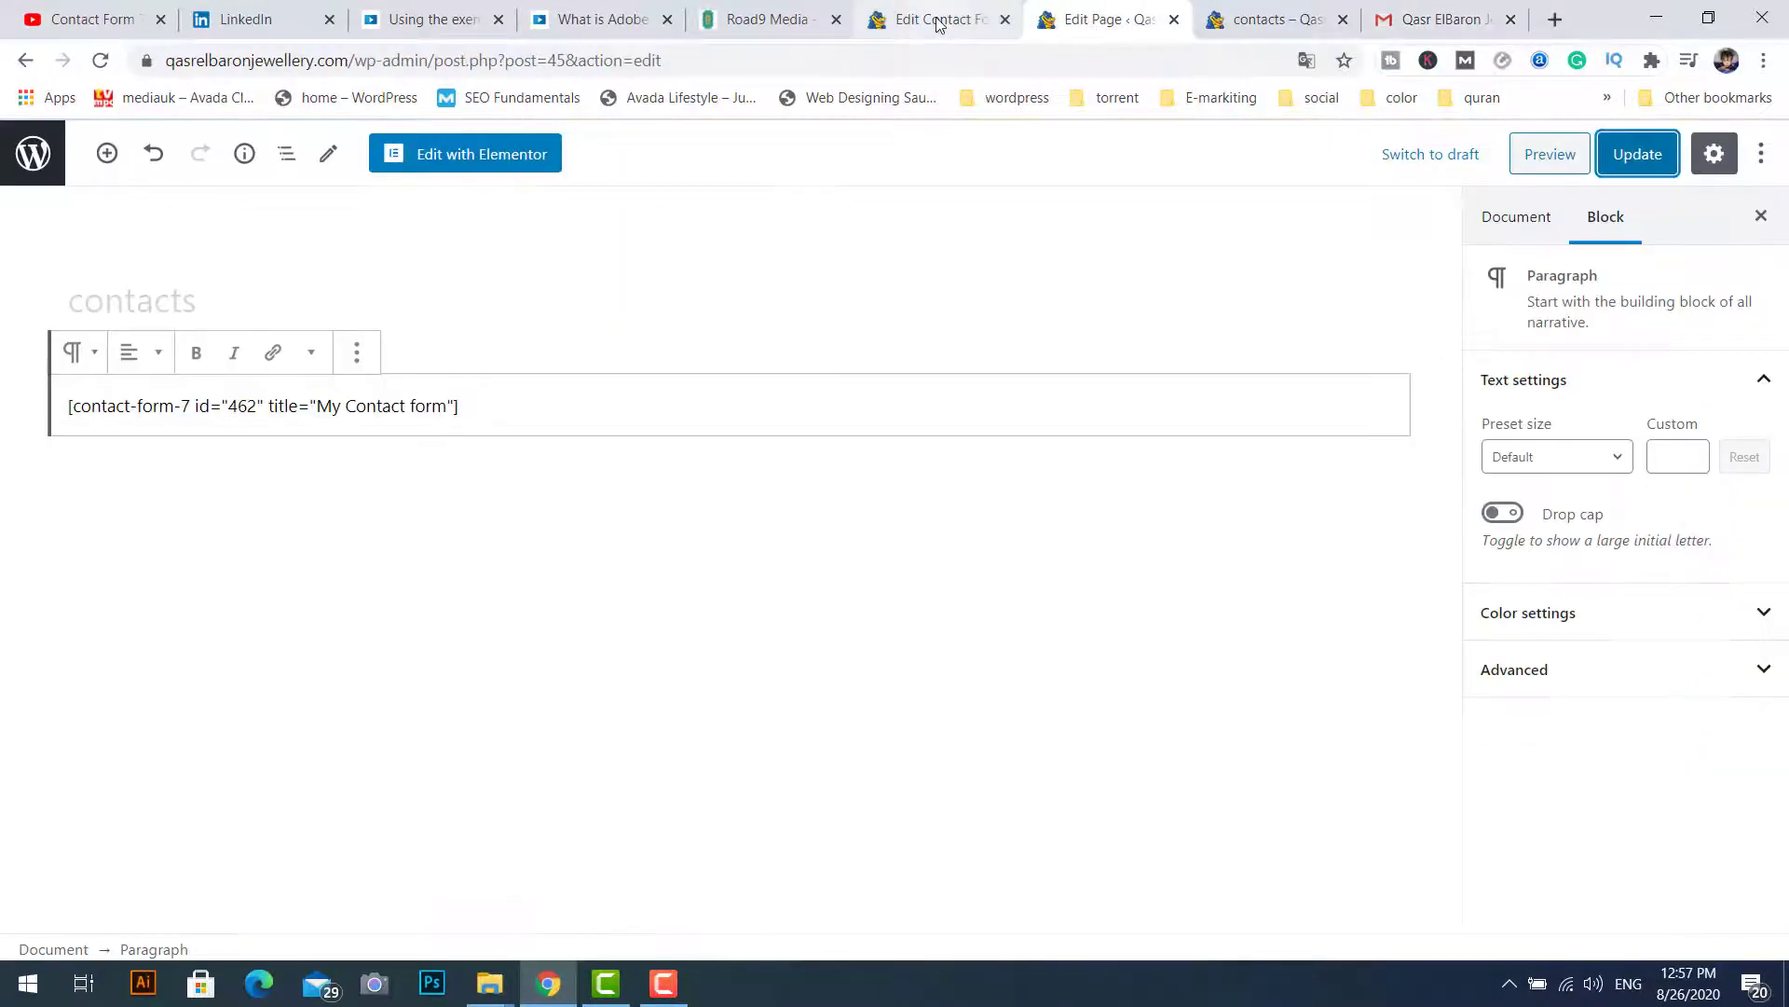
# Step: Compare the default form template with its Mail settings, then glance at the shortcode page
pyautogui.click(940, 21)
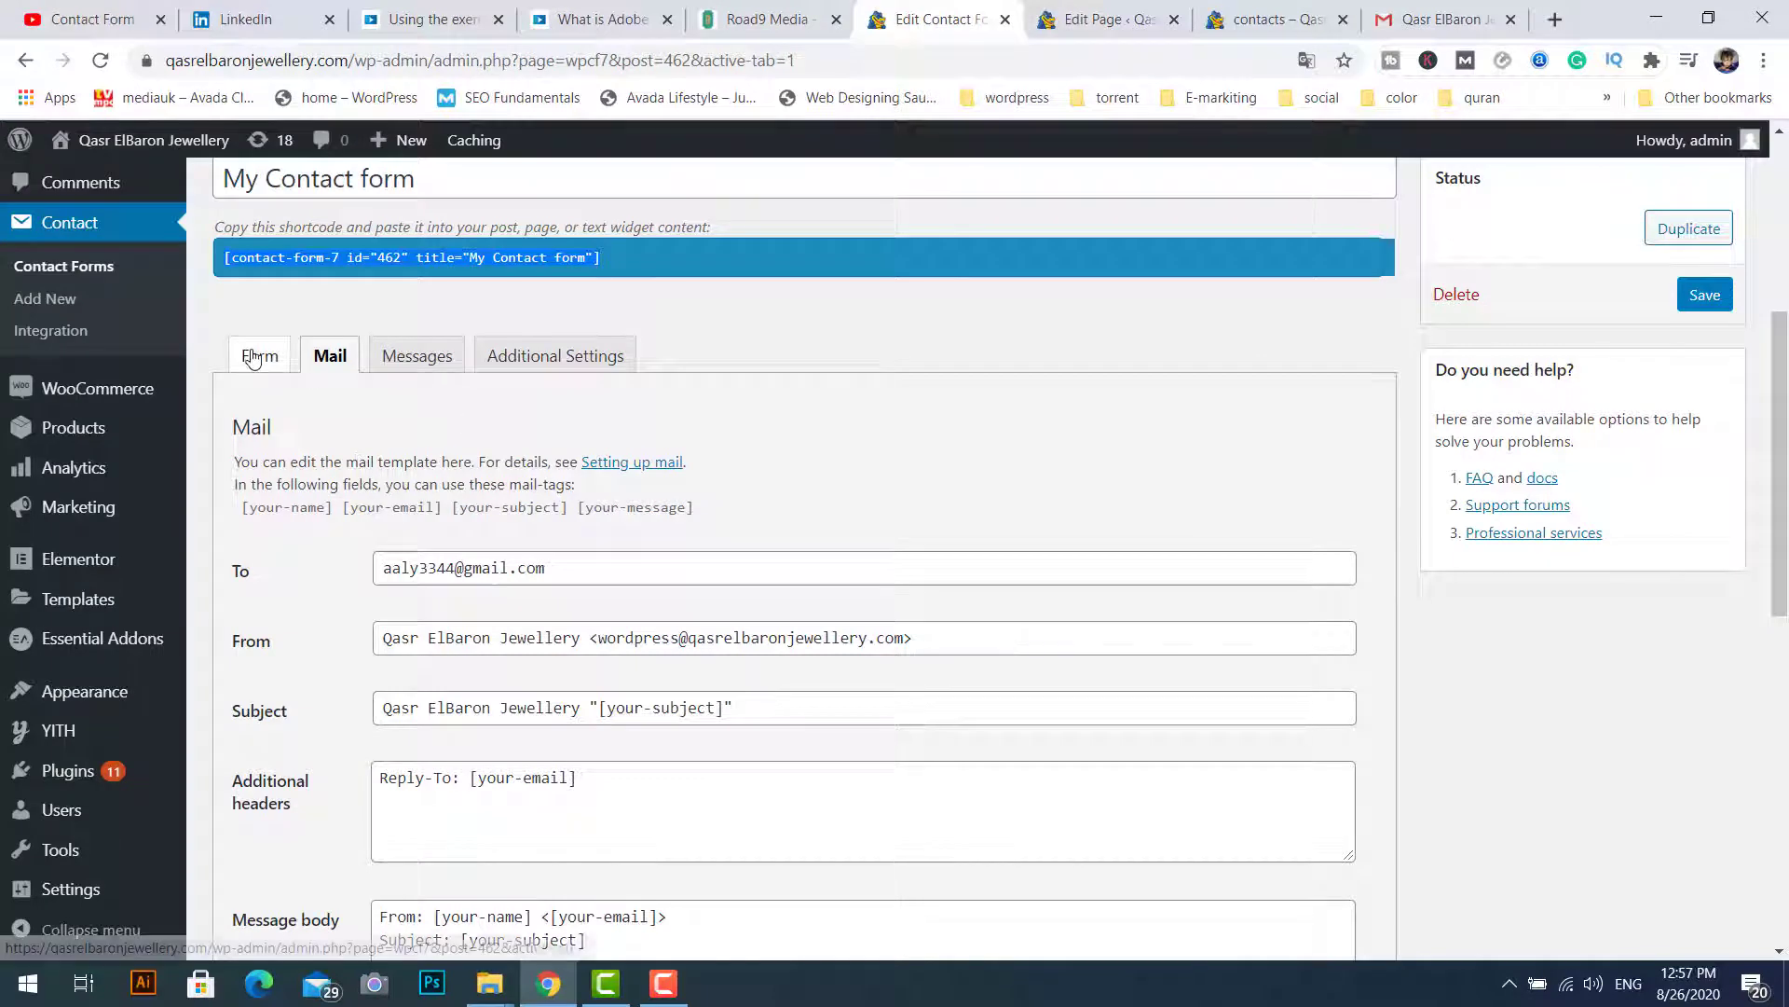
pyautogui.click(261, 357)
pyautogui.moveTo(1780, 421); pyautogui.dragTo(1785, 440)
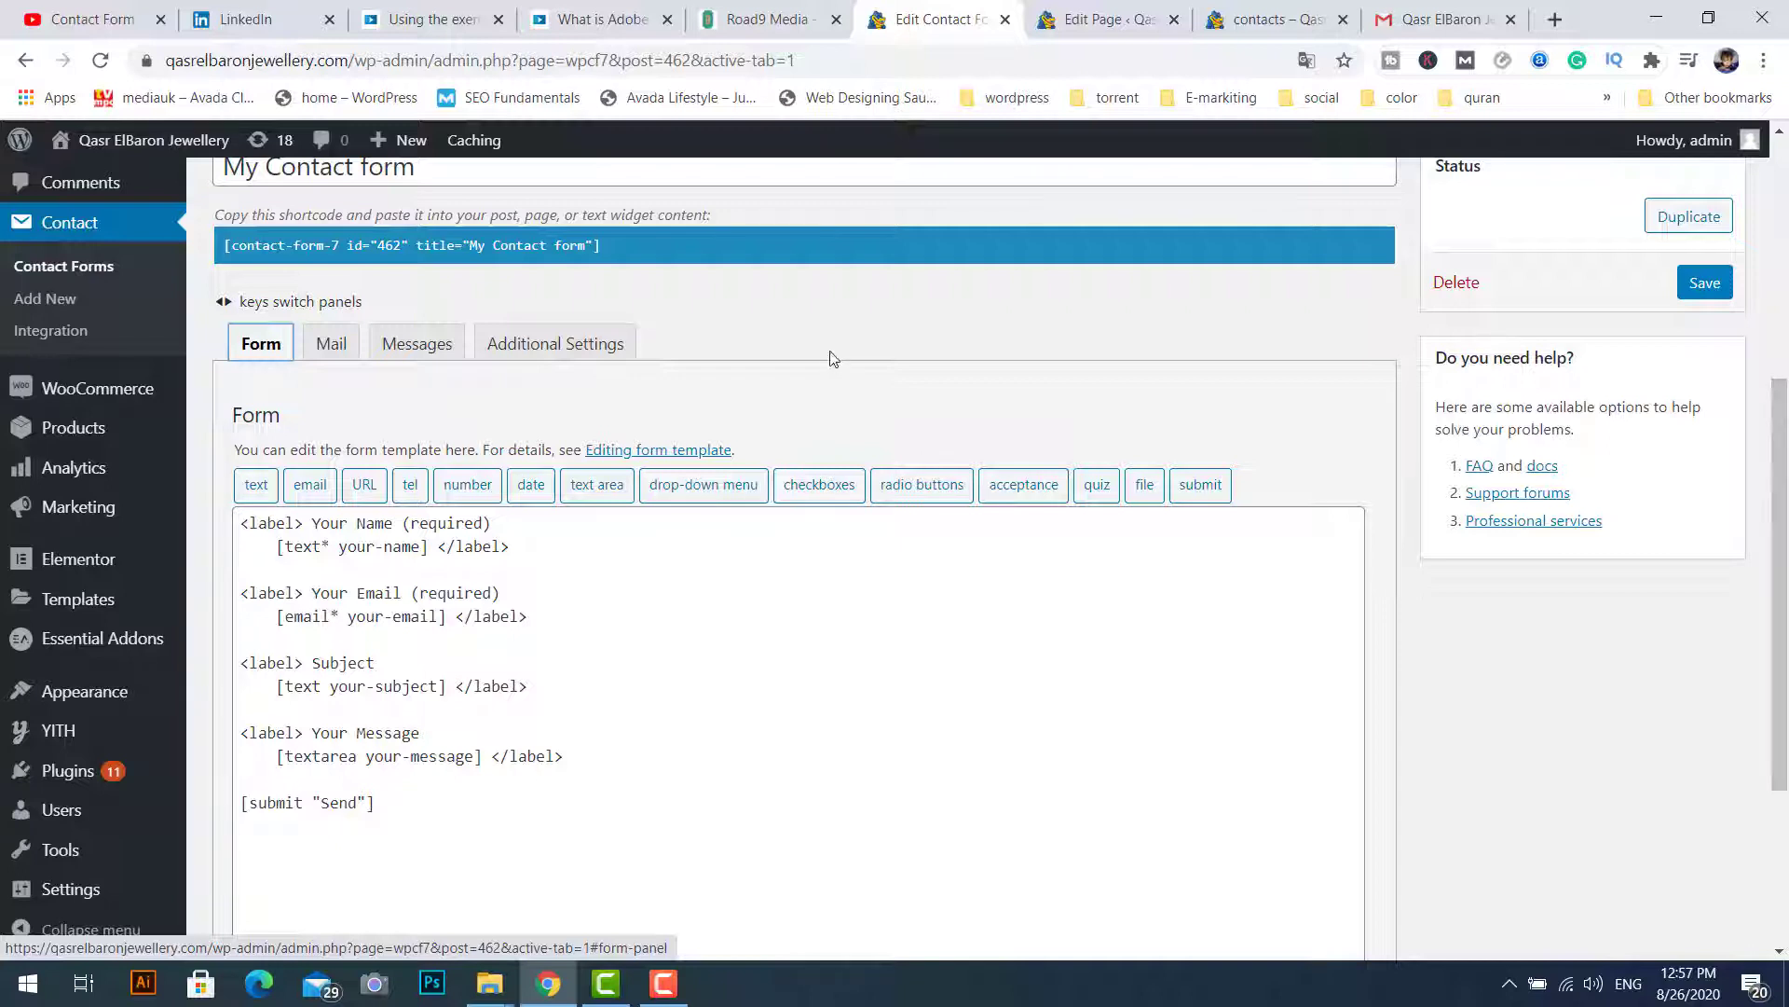
pyautogui.click(331, 353)
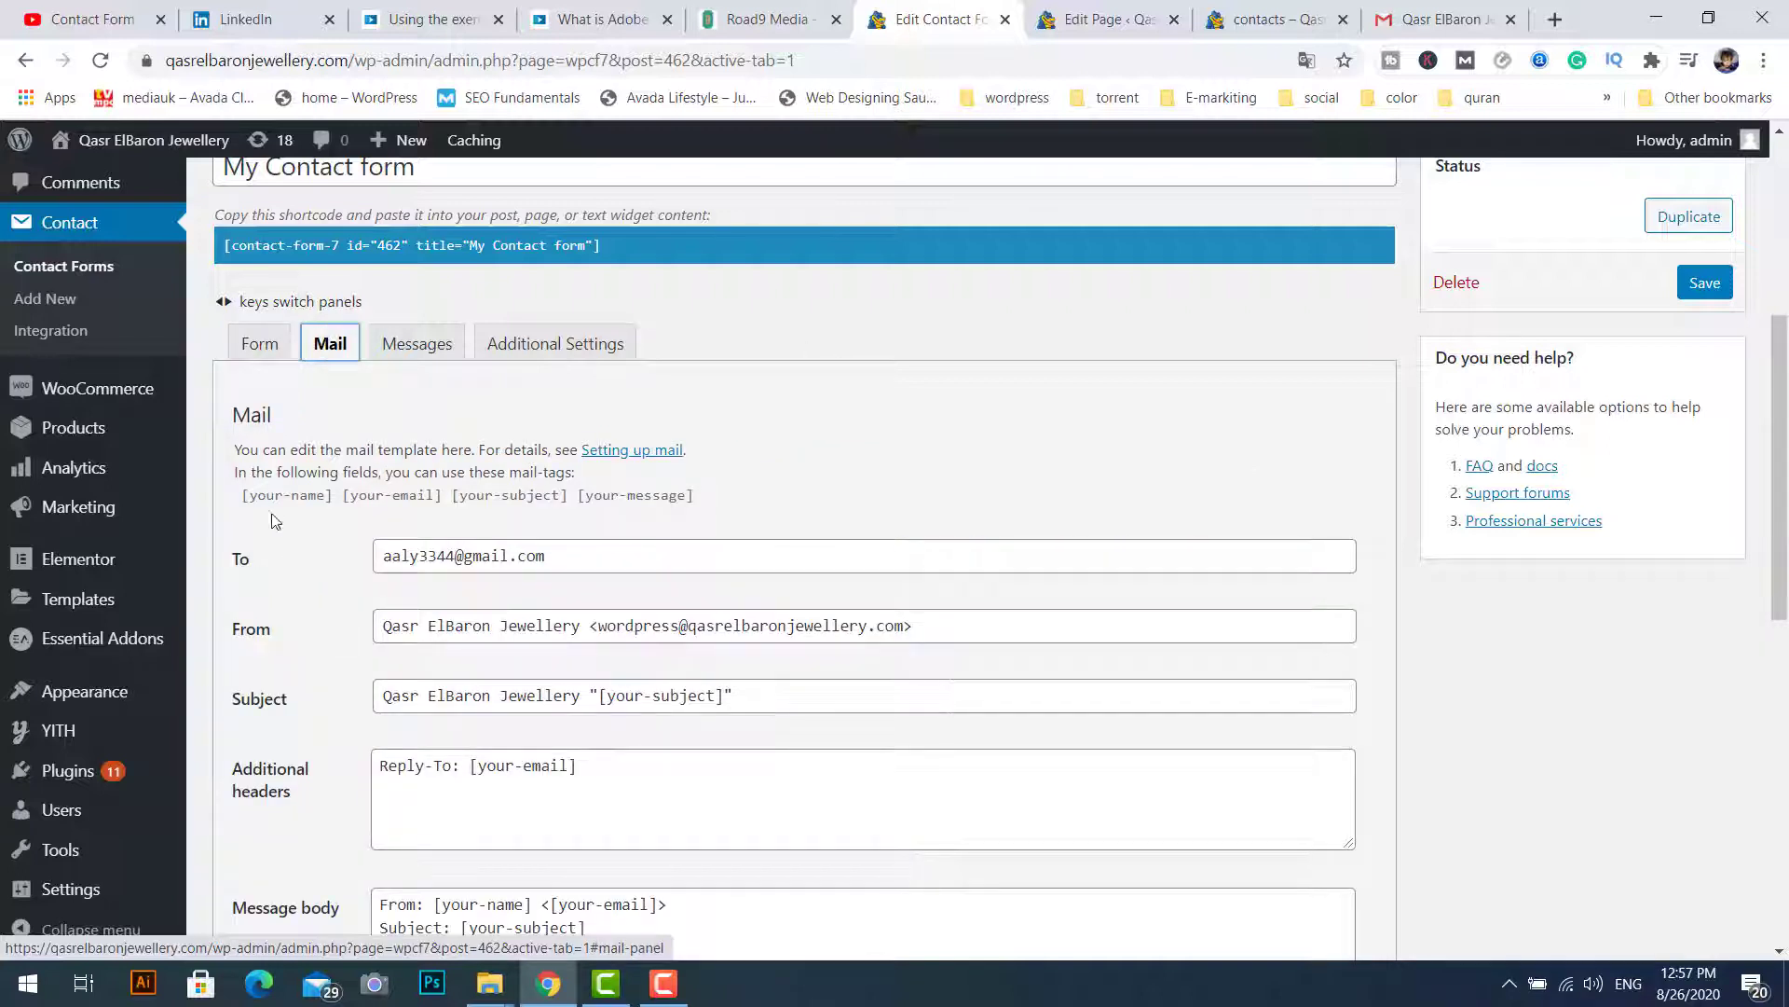
pyautogui.click(261, 349)
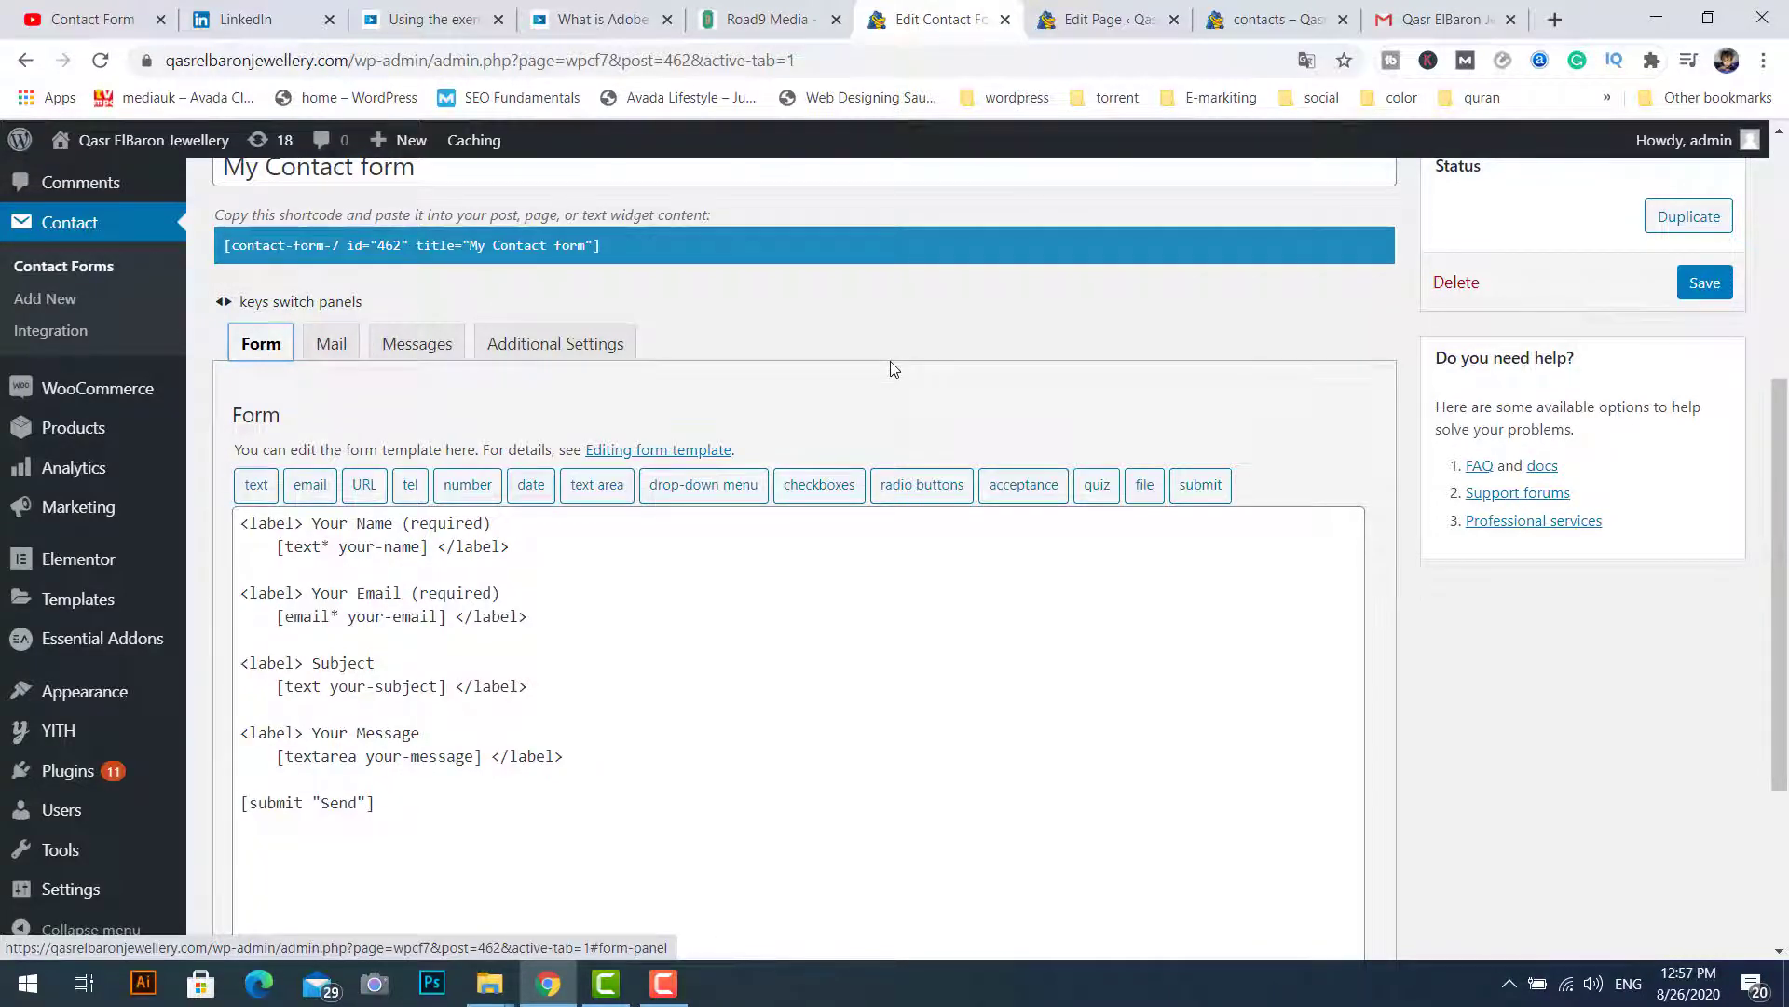
pyautogui.click(1111, 20)
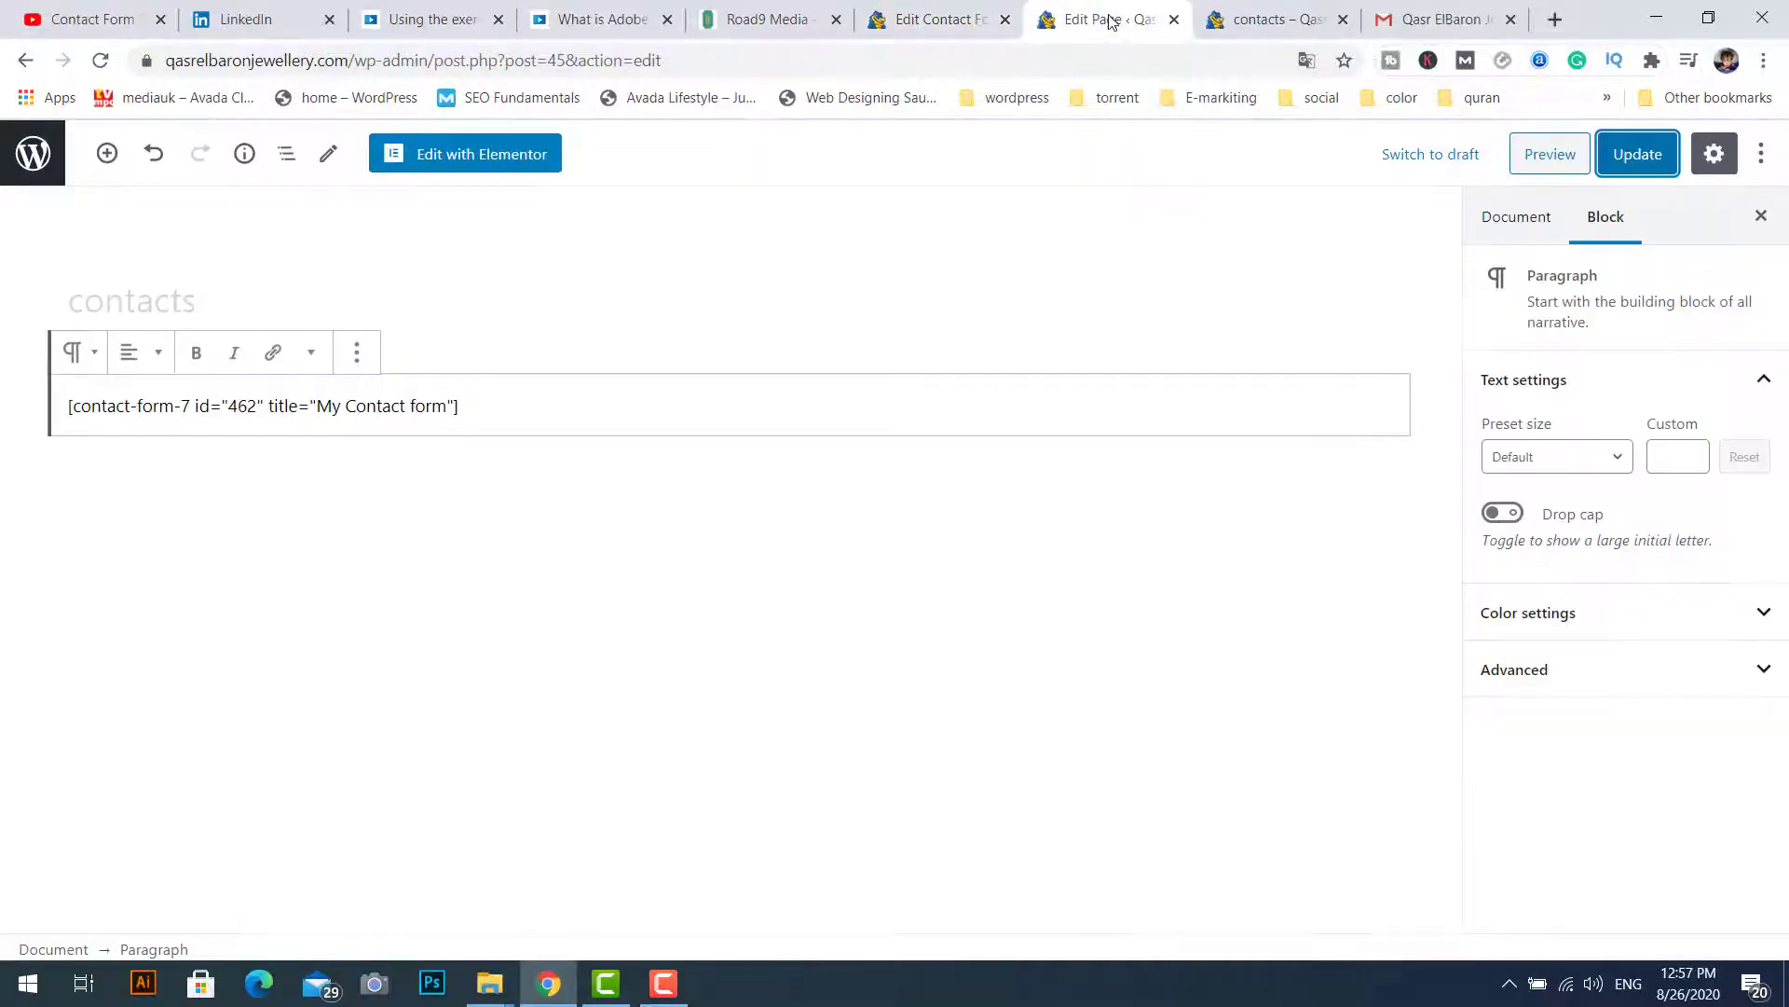
pyautogui.click(585, 26)
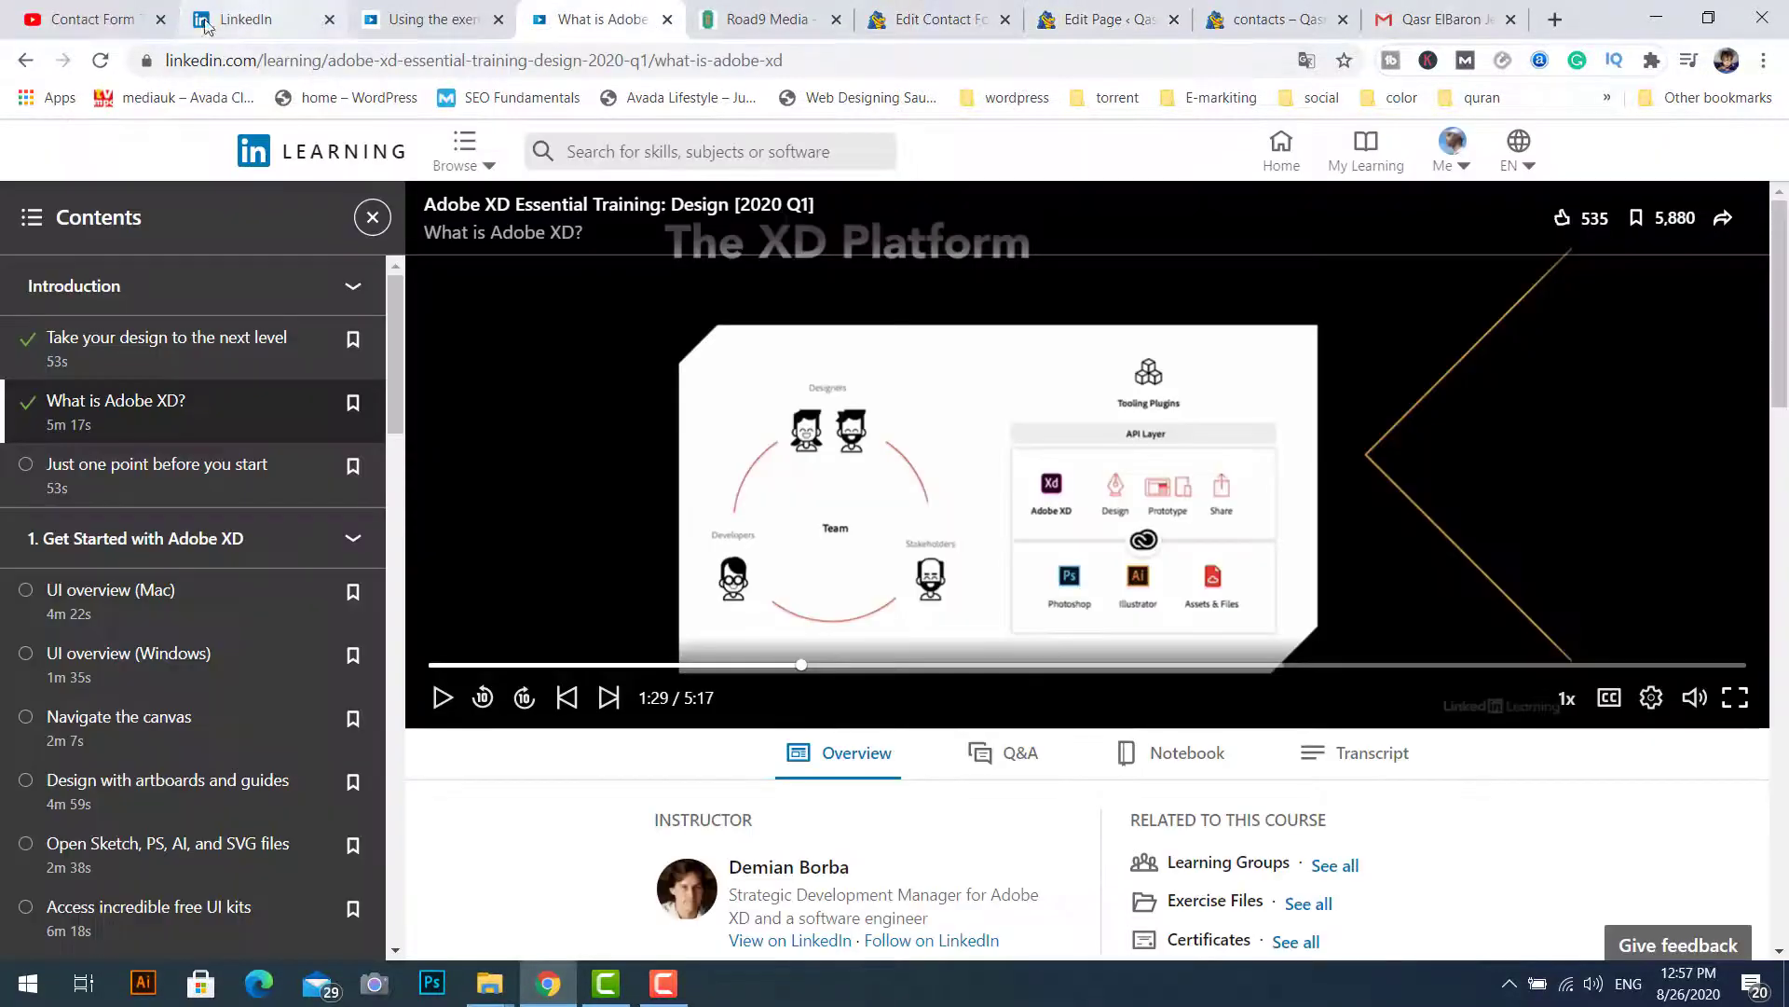
# Step: Scroll through Road9 Media's form: Name, Email, Mobile Number, Company Name, Message and Send
pyautogui.click(766, 21)
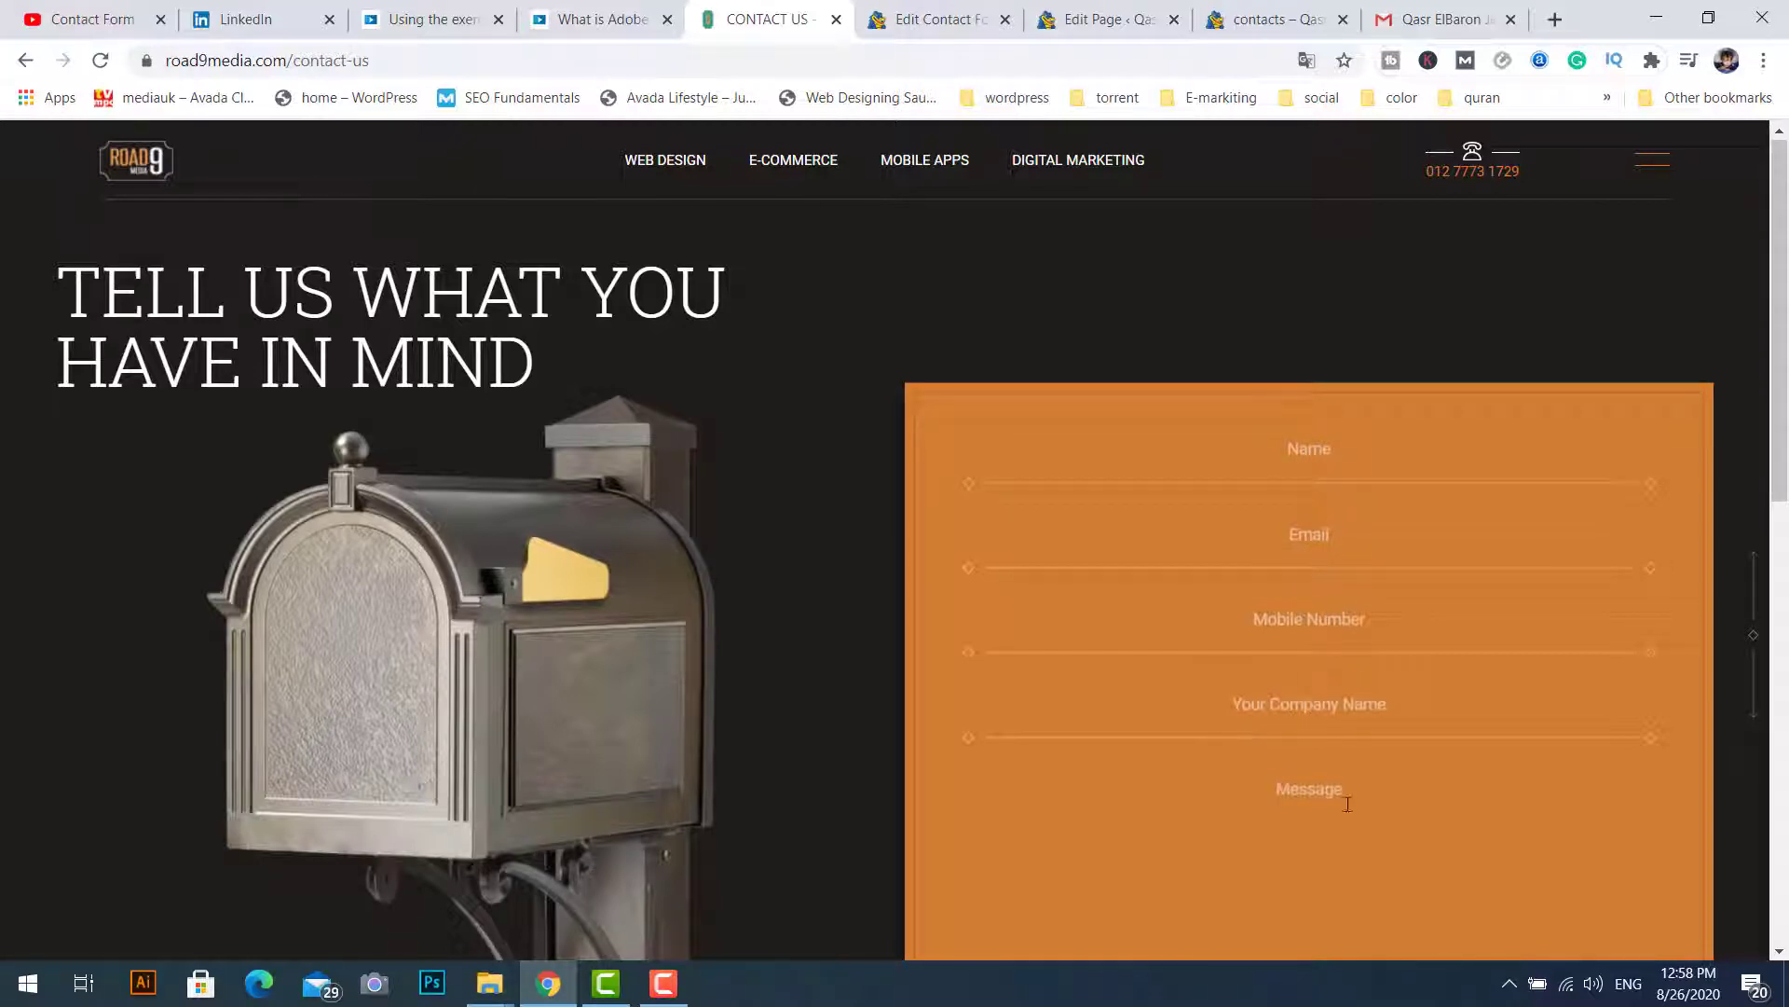
pyautogui.scroll(-4, 1309, 708)
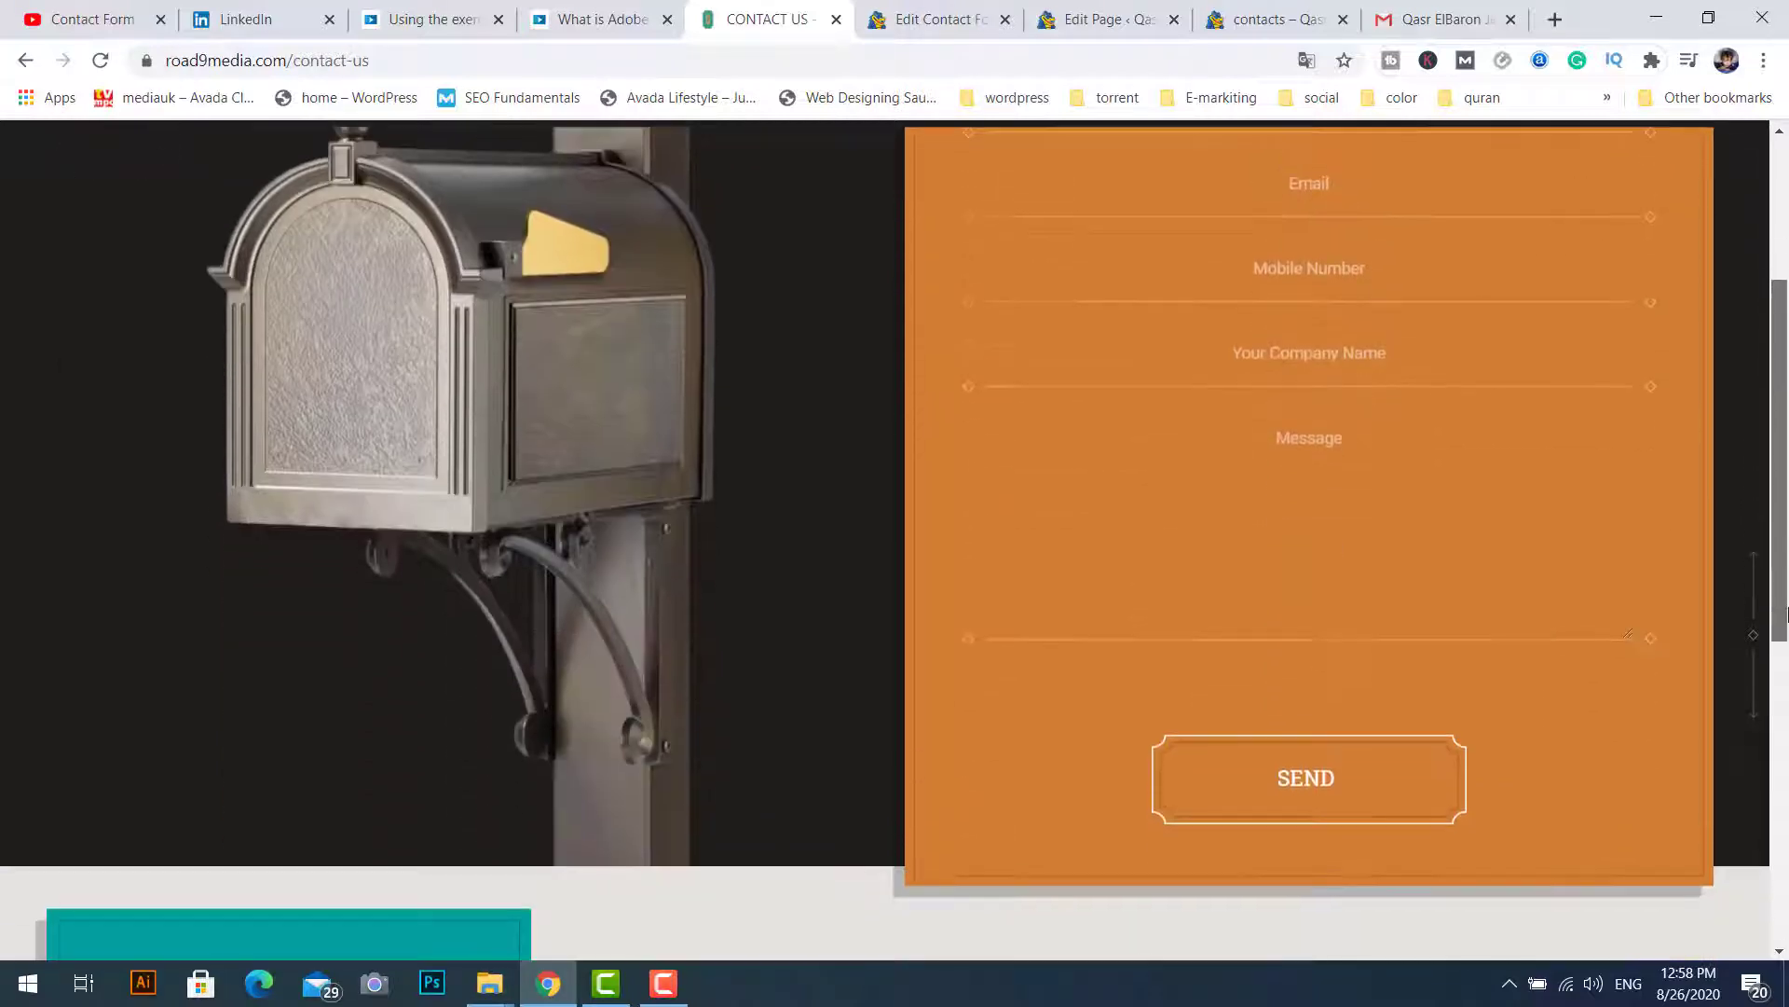
pyautogui.scroll(3, 1335, 272)
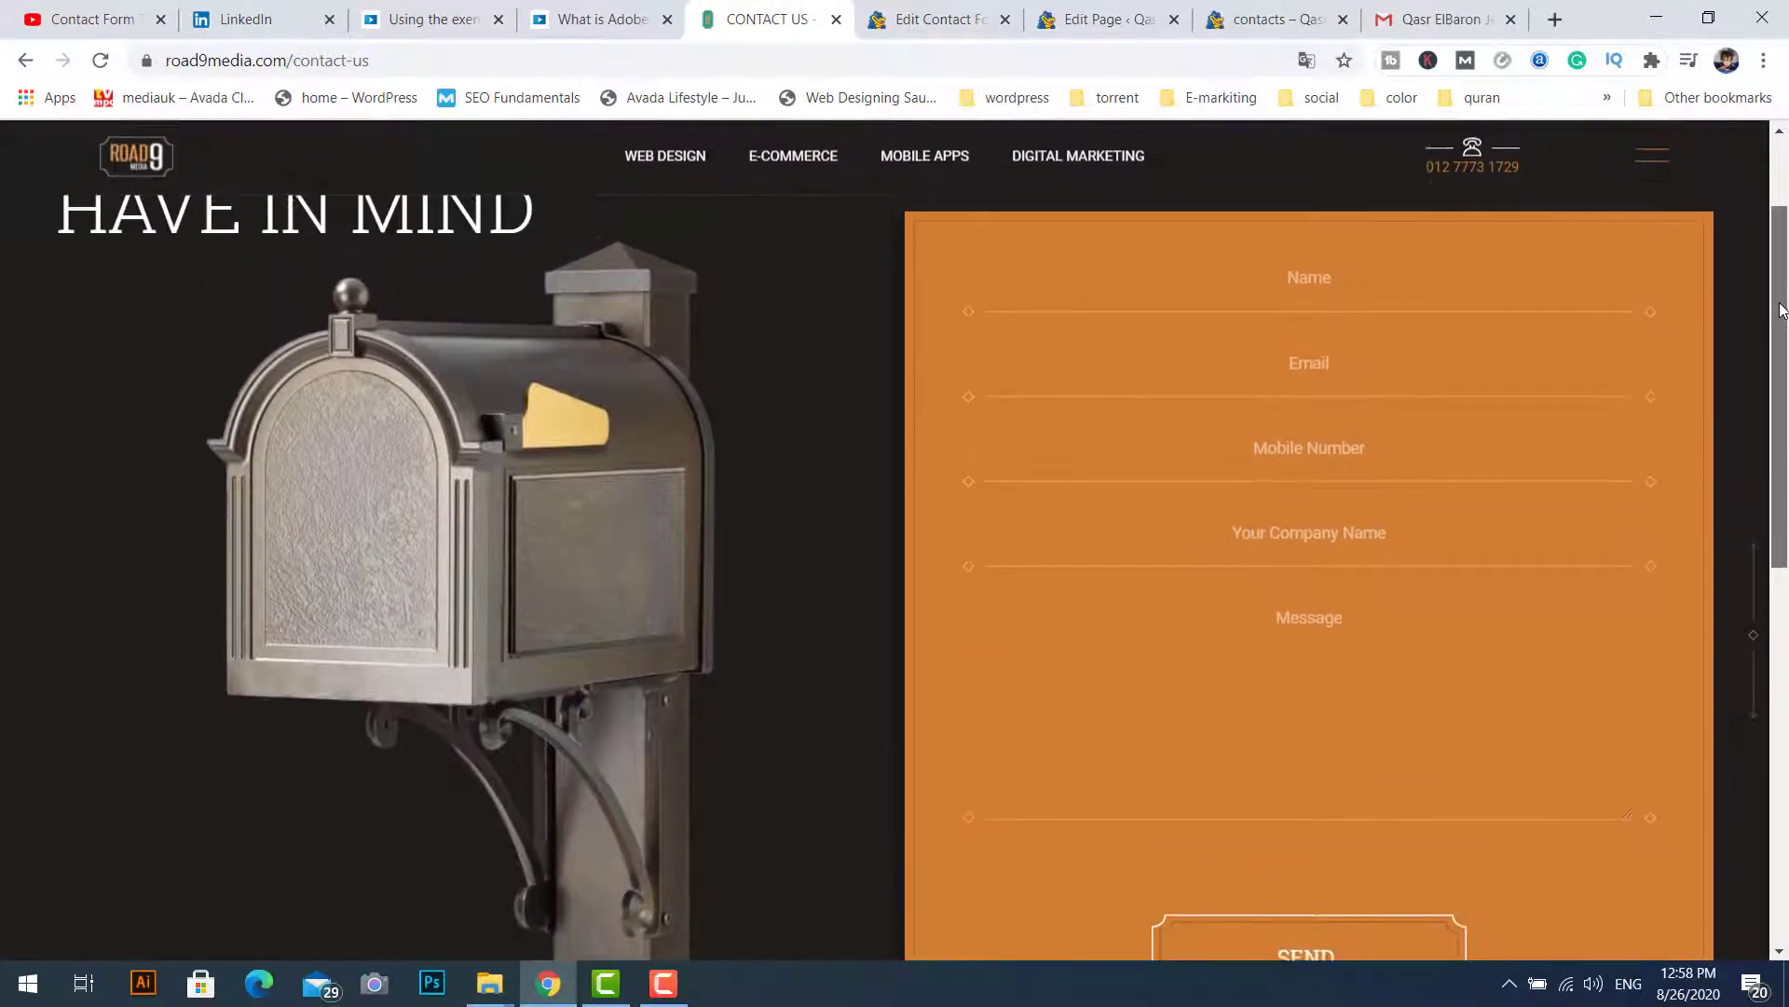
pyautogui.click(937, 22)
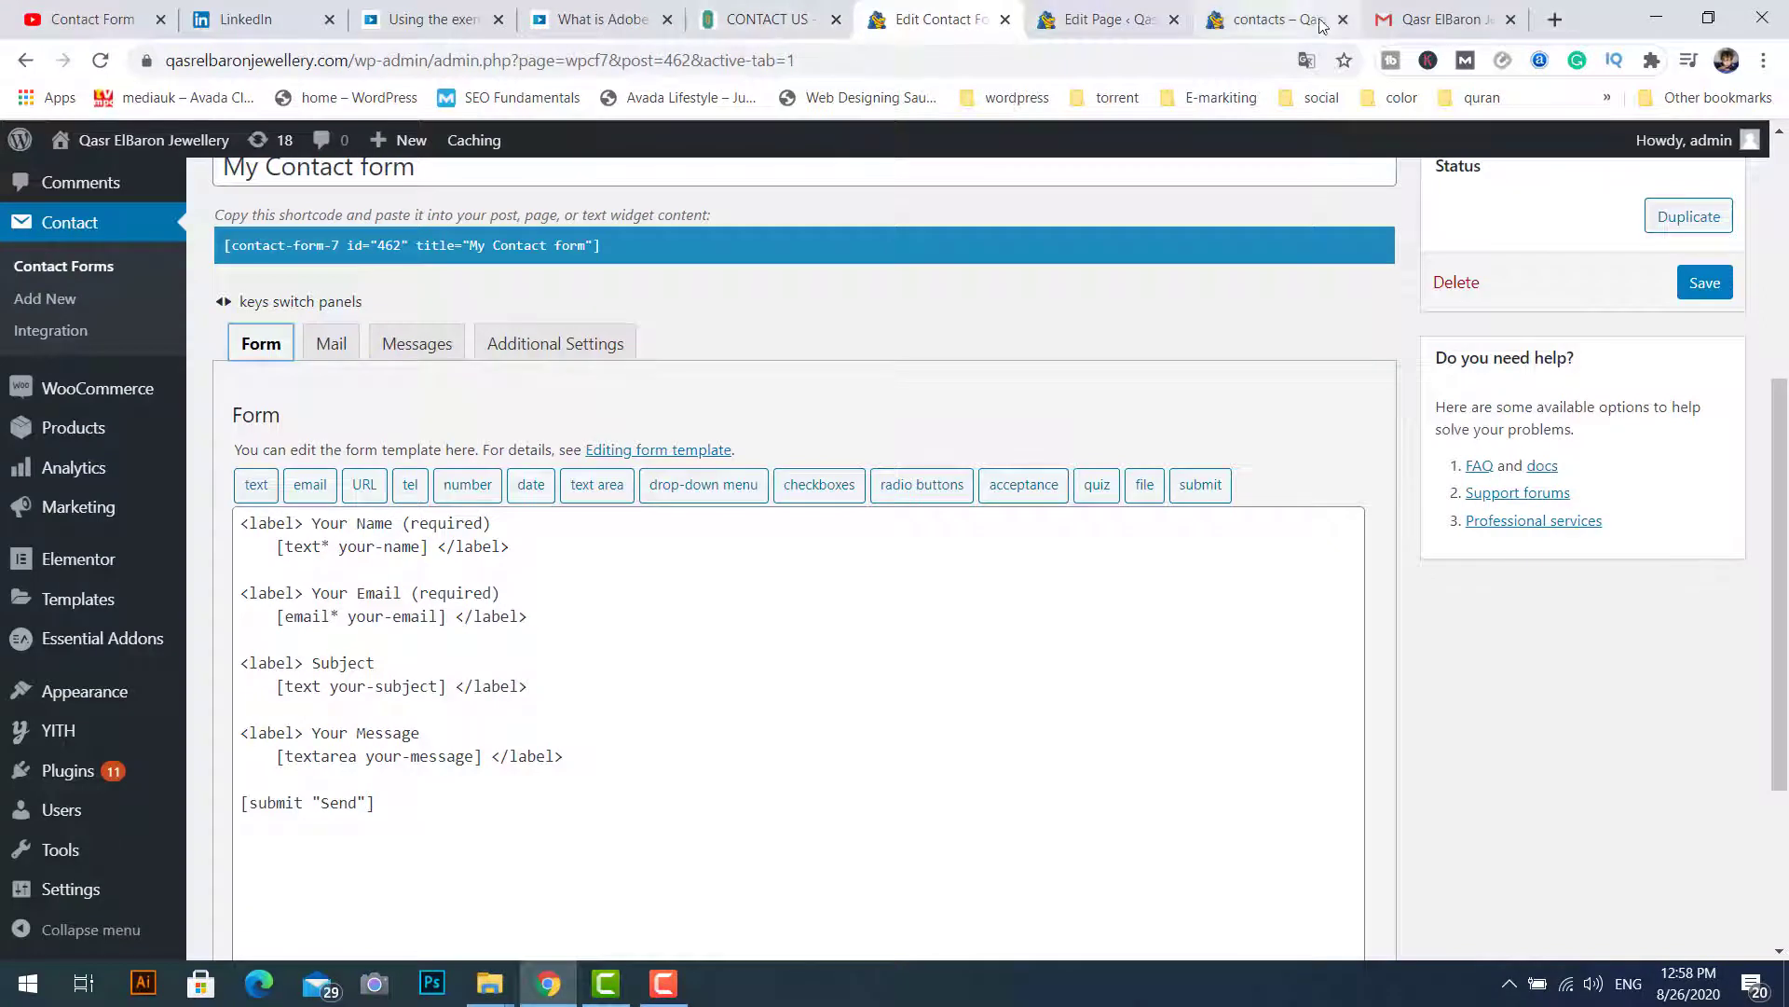
# Step: Compare the template's 'Your Name' label with the Name field on the live contacts page
pyautogui.click(1272, 21)
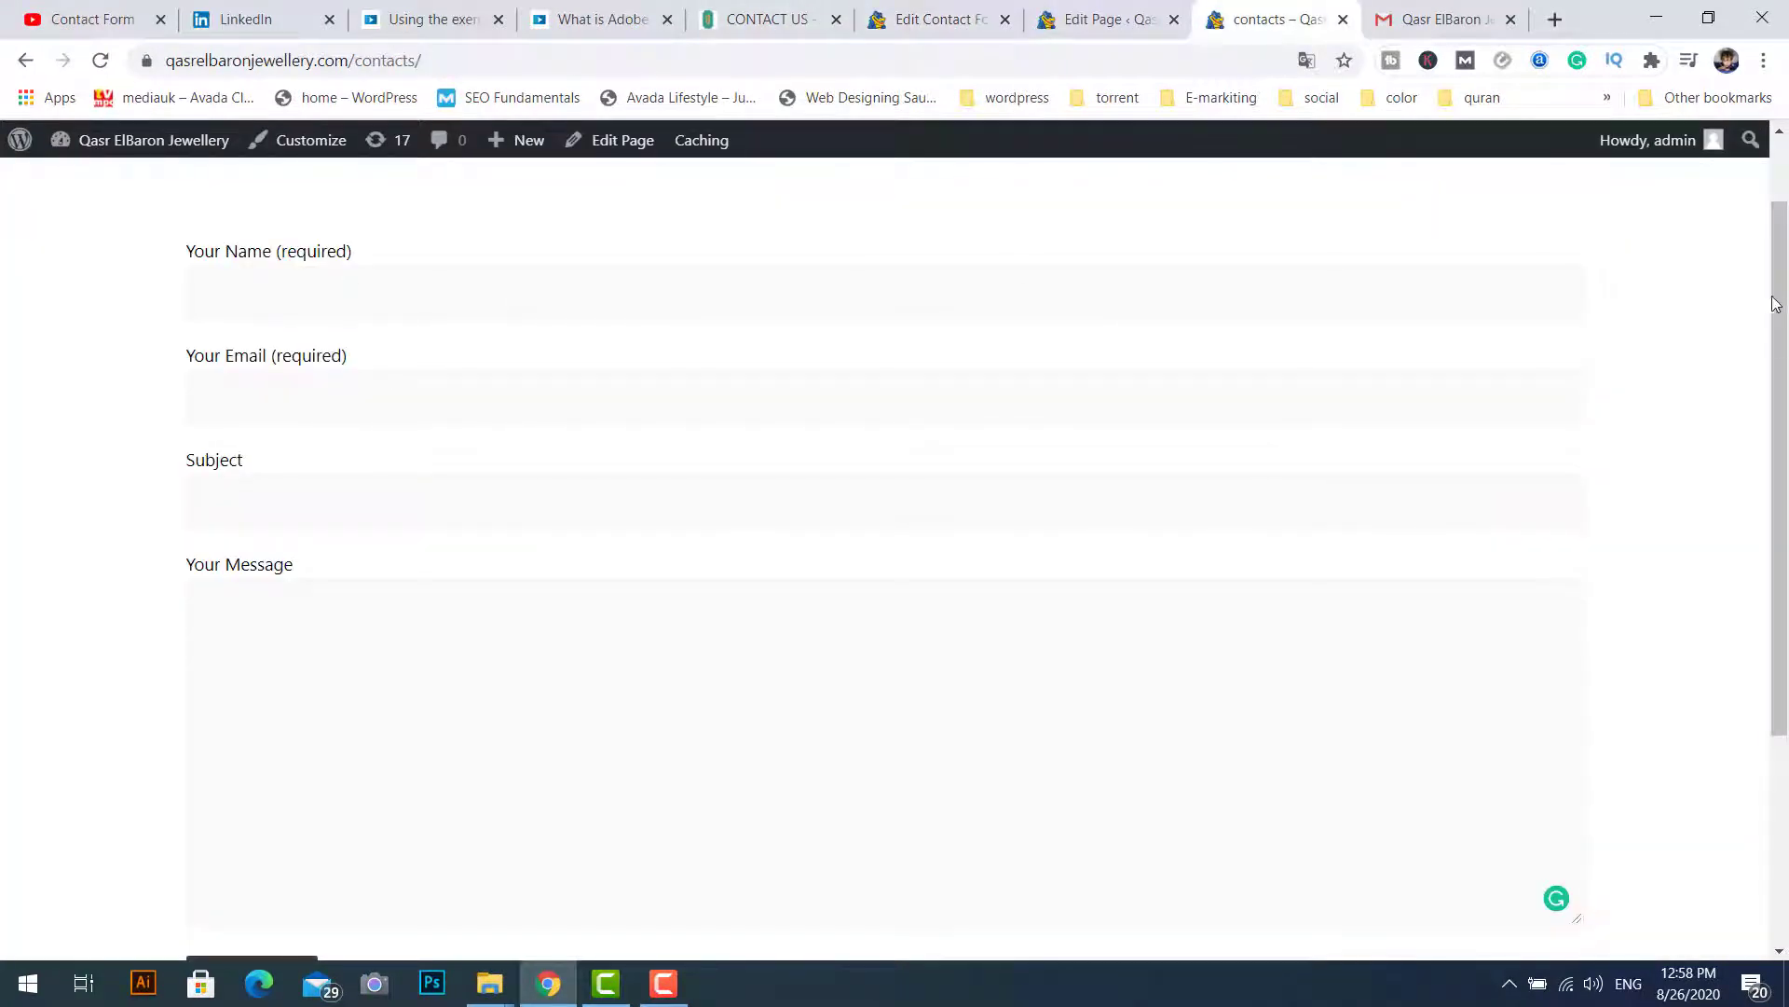
pyautogui.moveTo(1776, 303); pyautogui.dragTo(1777, 250)
pyautogui.click(303, 390)
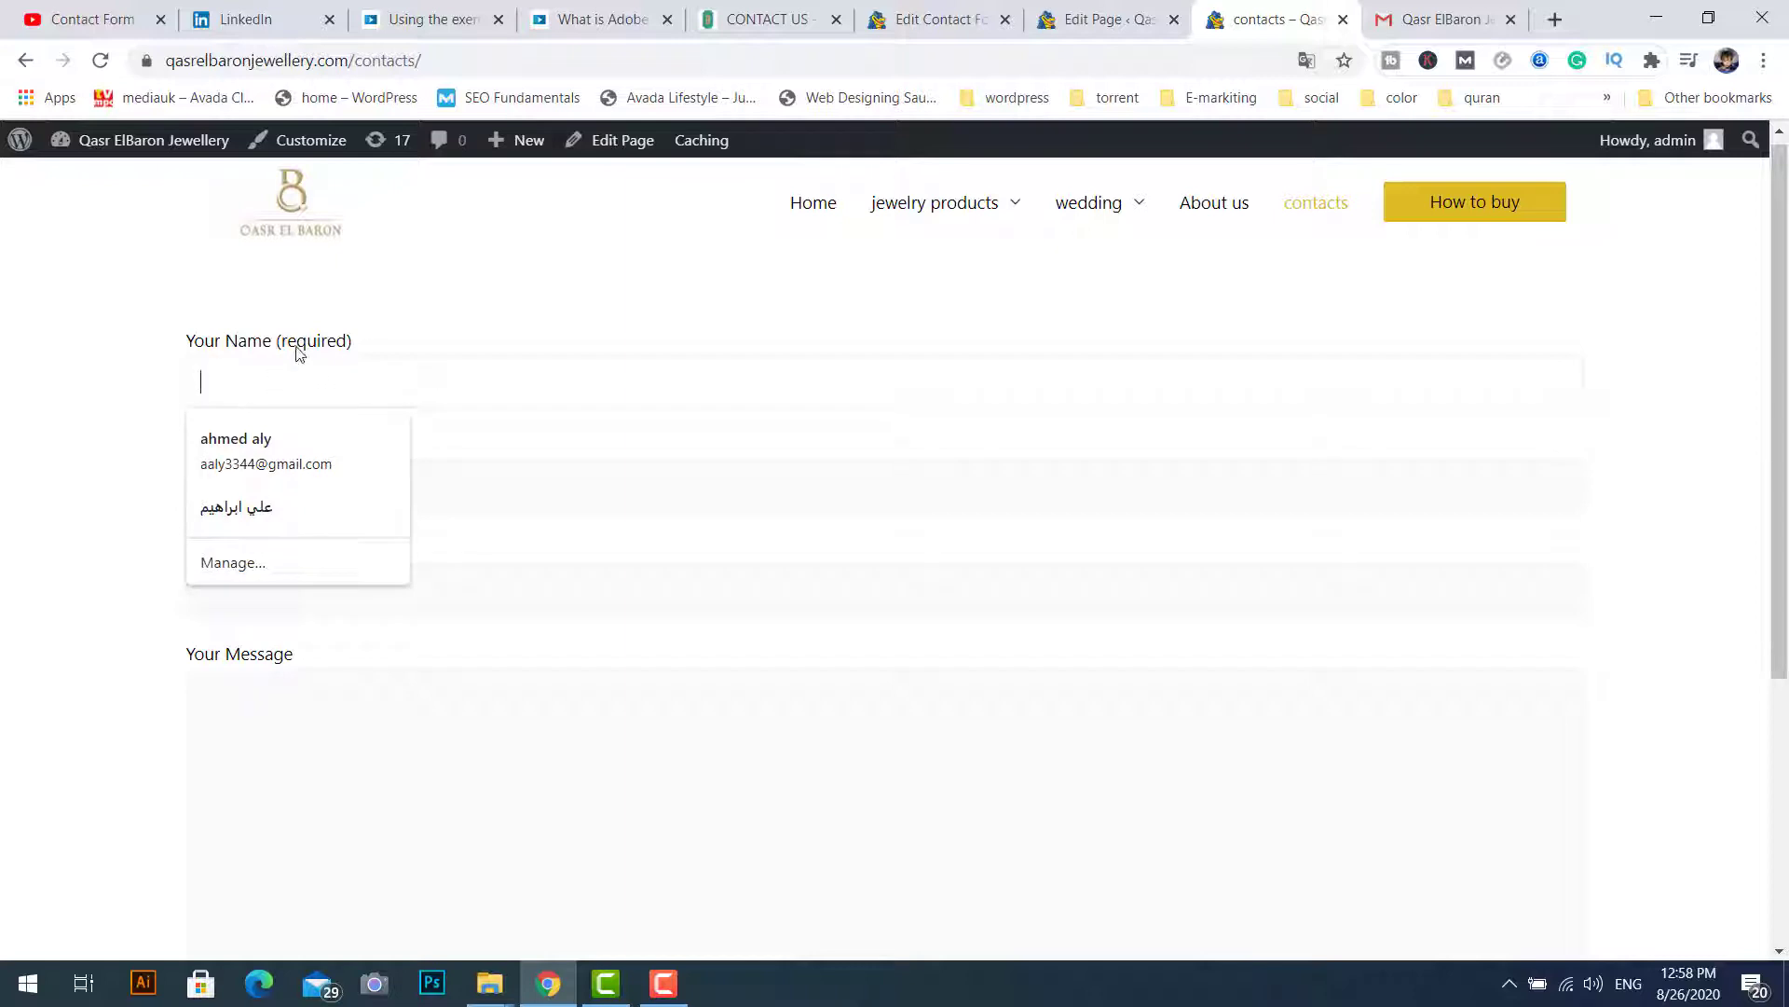
pyautogui.click(178, 345)
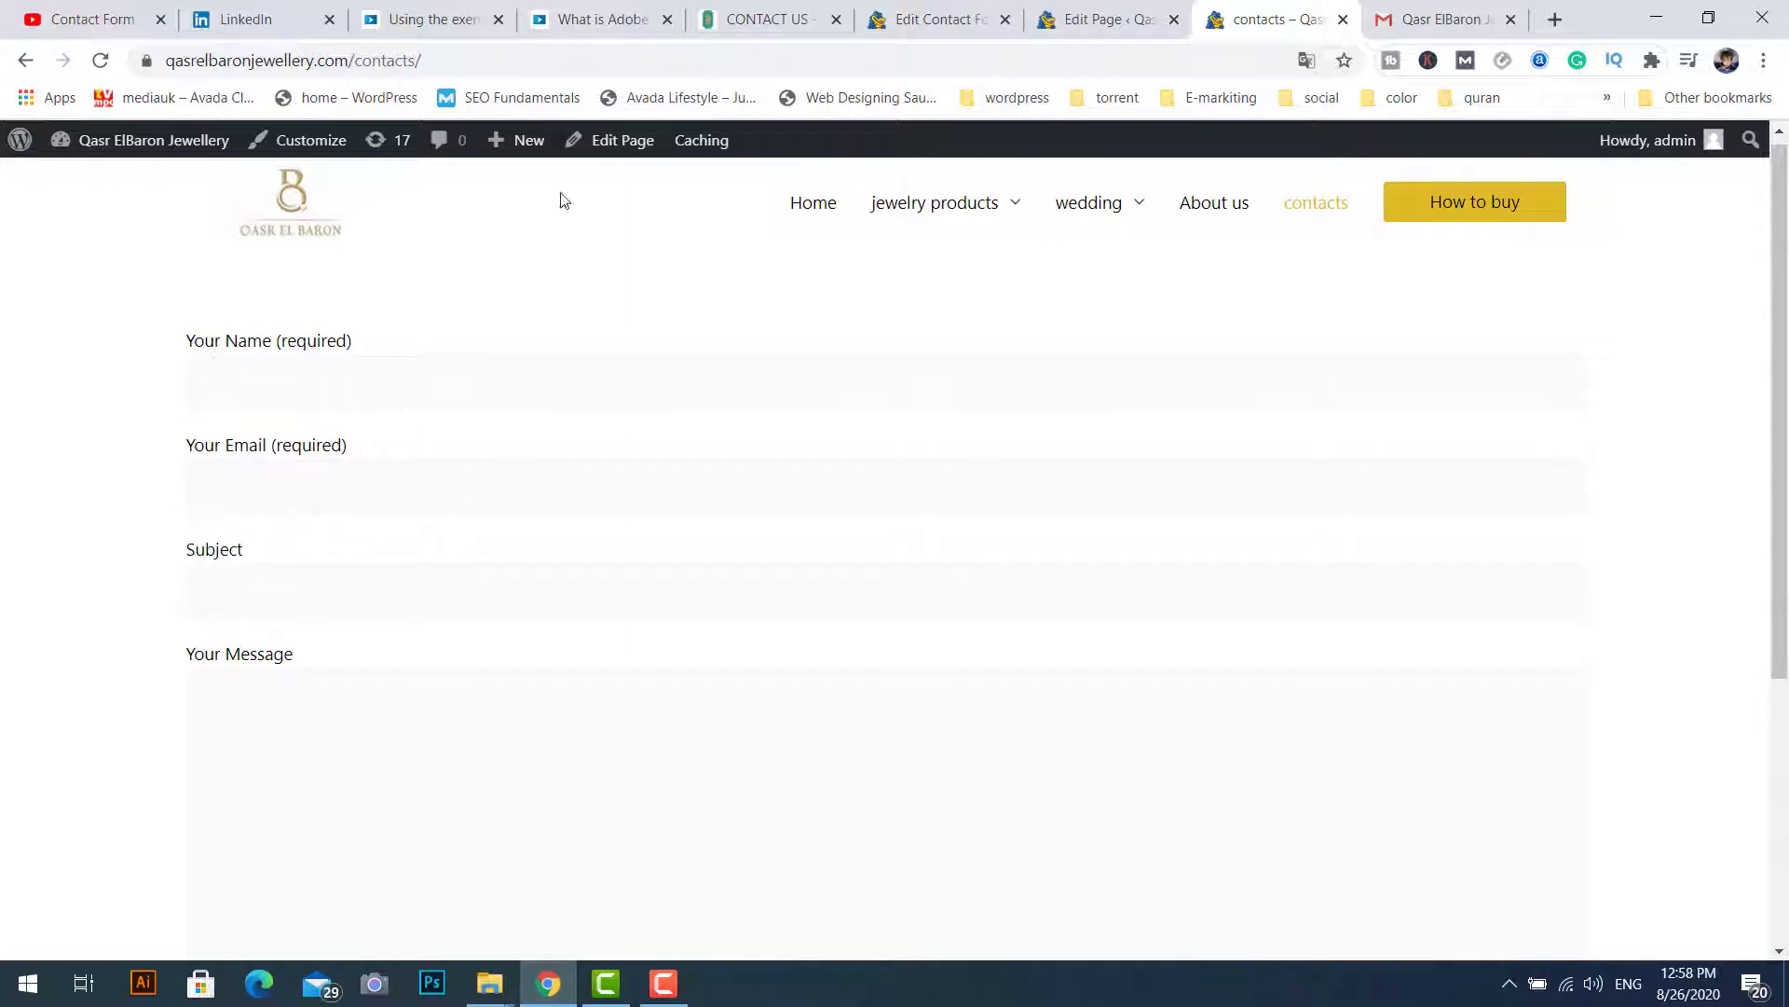
pyautogui.click(932, 18)
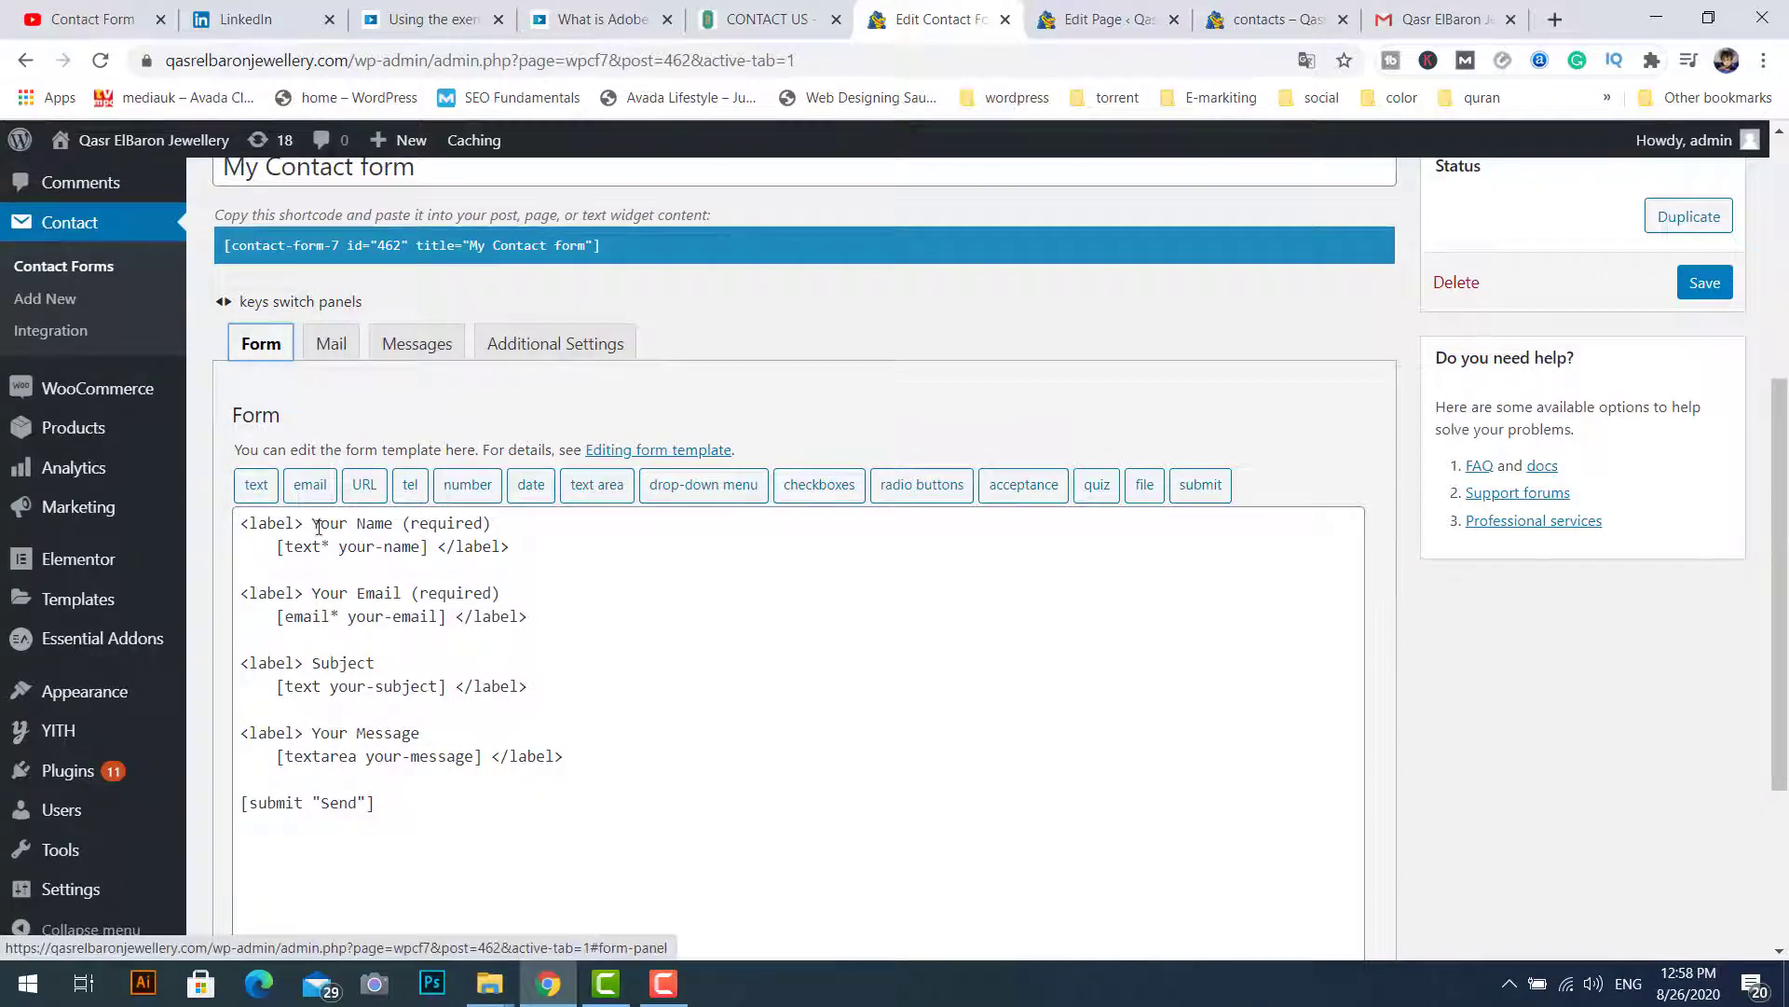
pyautogui.moveTo(312, 524); pyautogui.dragTo(403, 527)
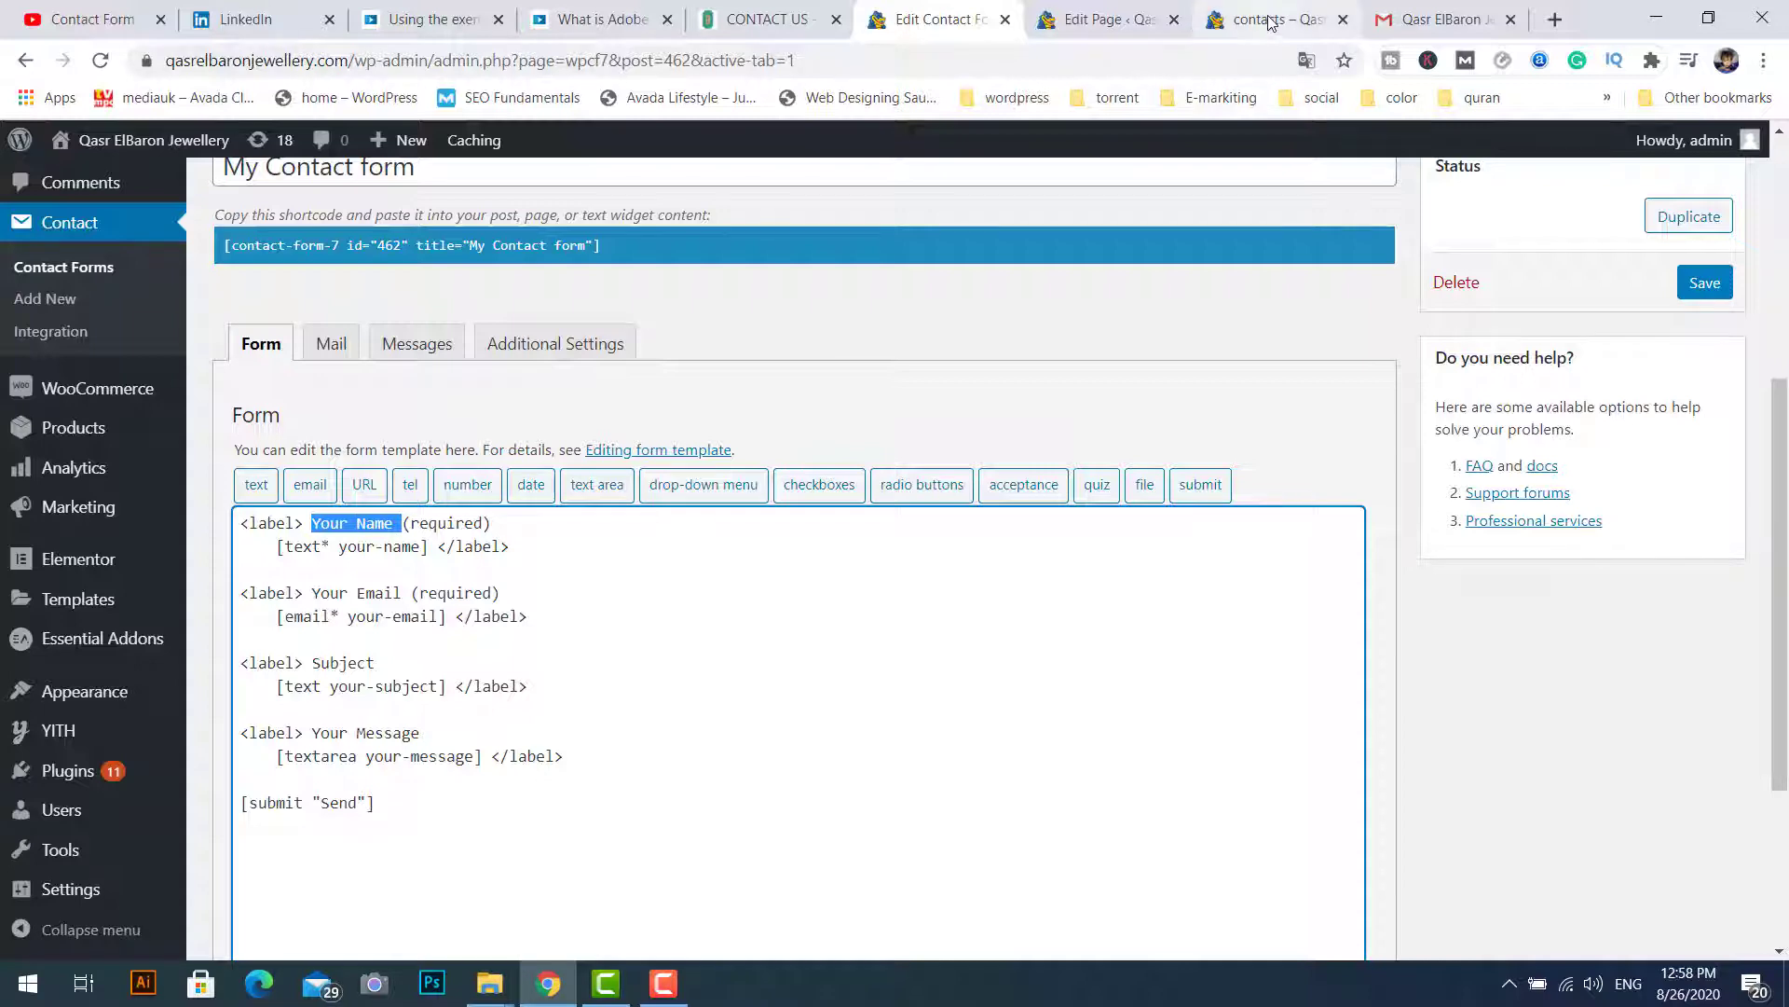
pyautogui.click(1269, 19)
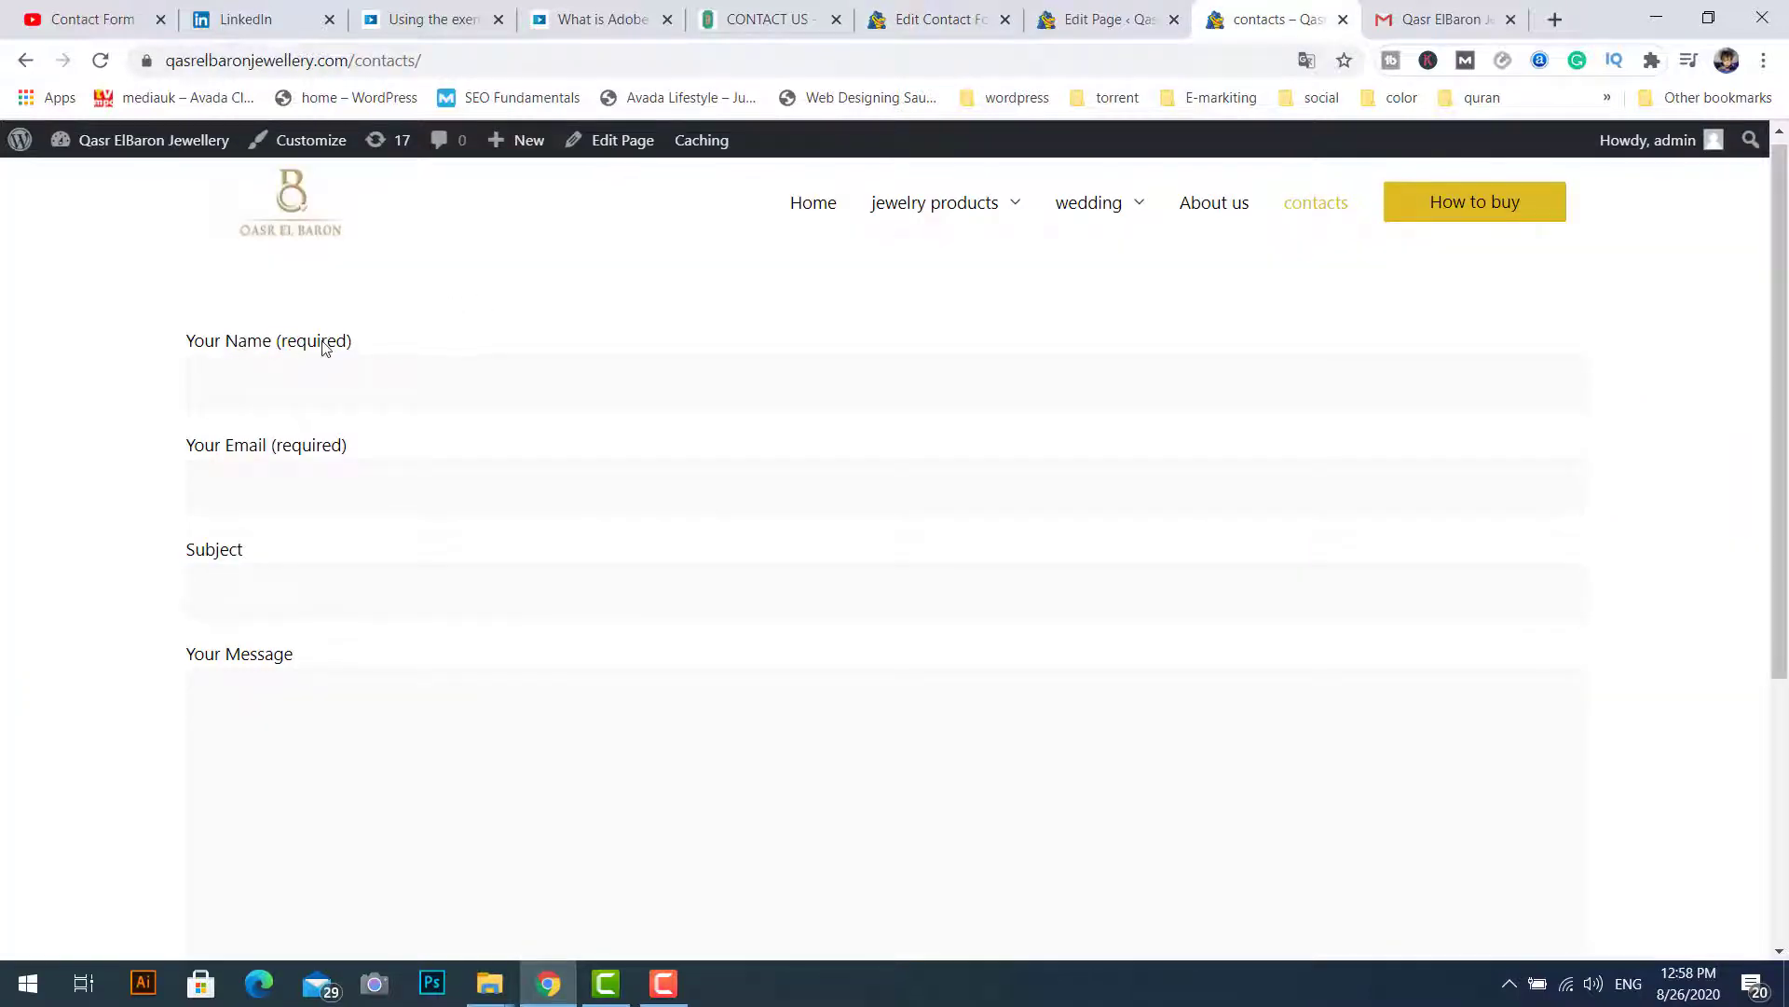
pyautogui.click(960, 22)
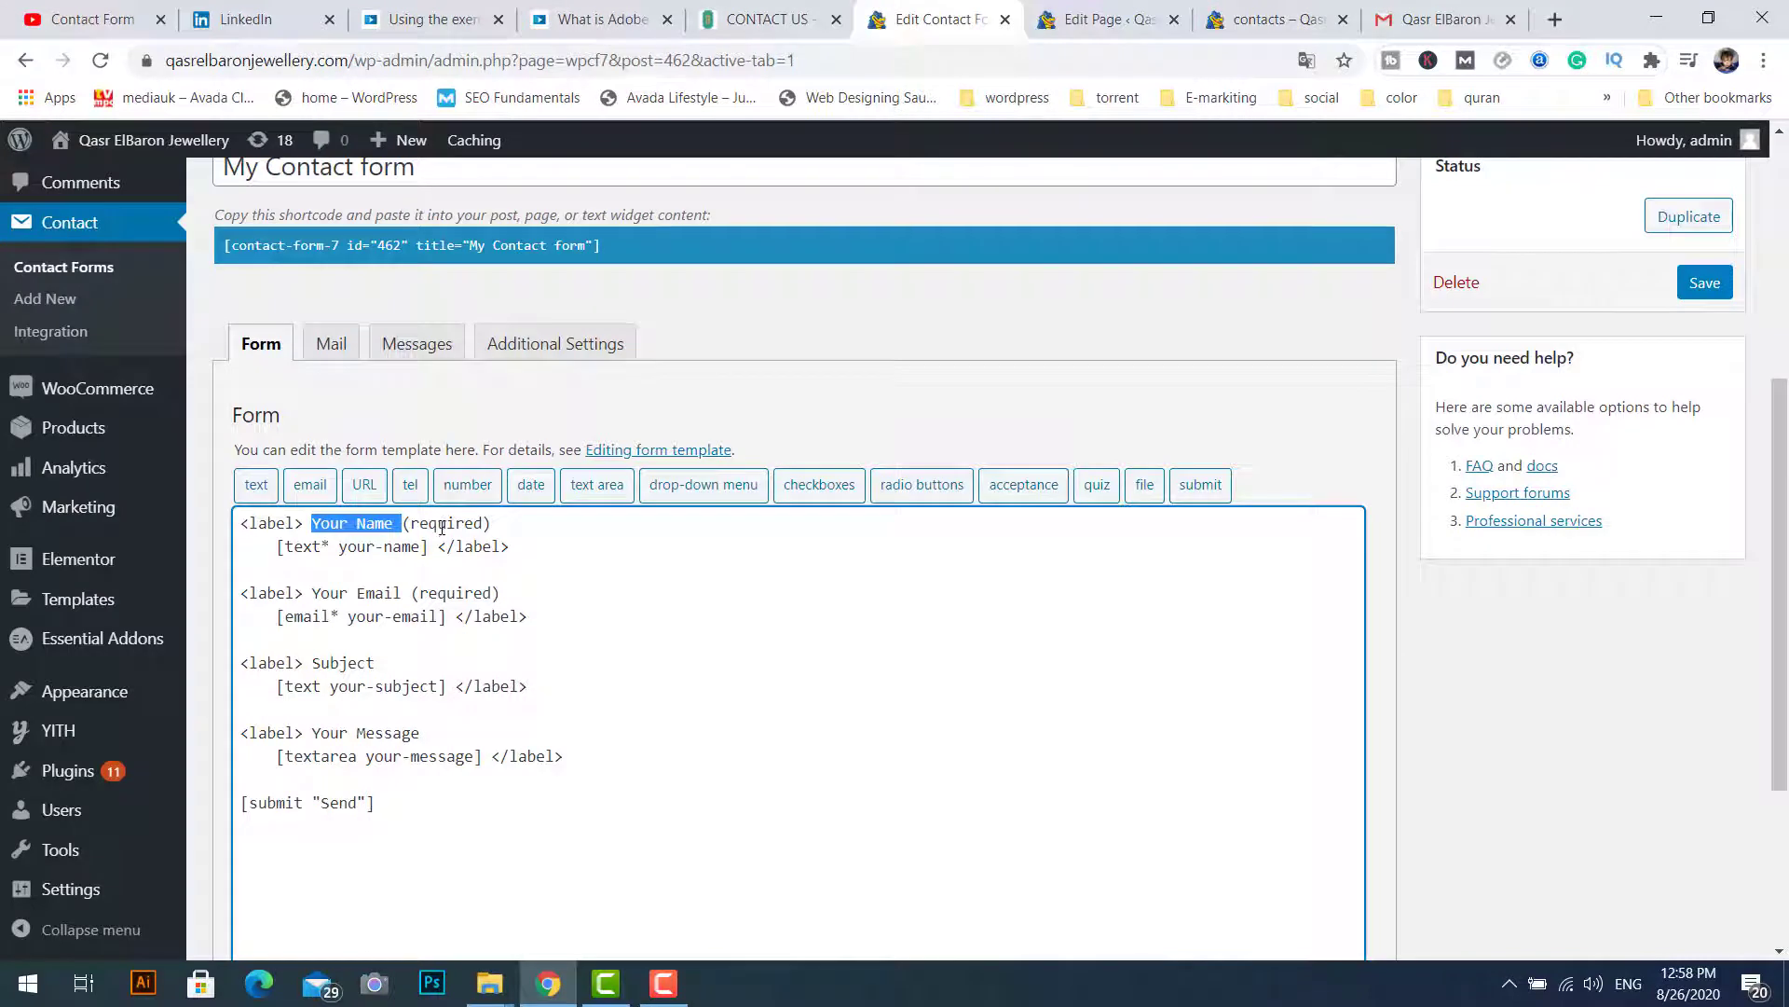
# Step: Match the 'your-name' field tag against the live Name field, then clear the template selection
pyautogui.moveTo(421, 547); pyautogui.dragTo(339, 547)
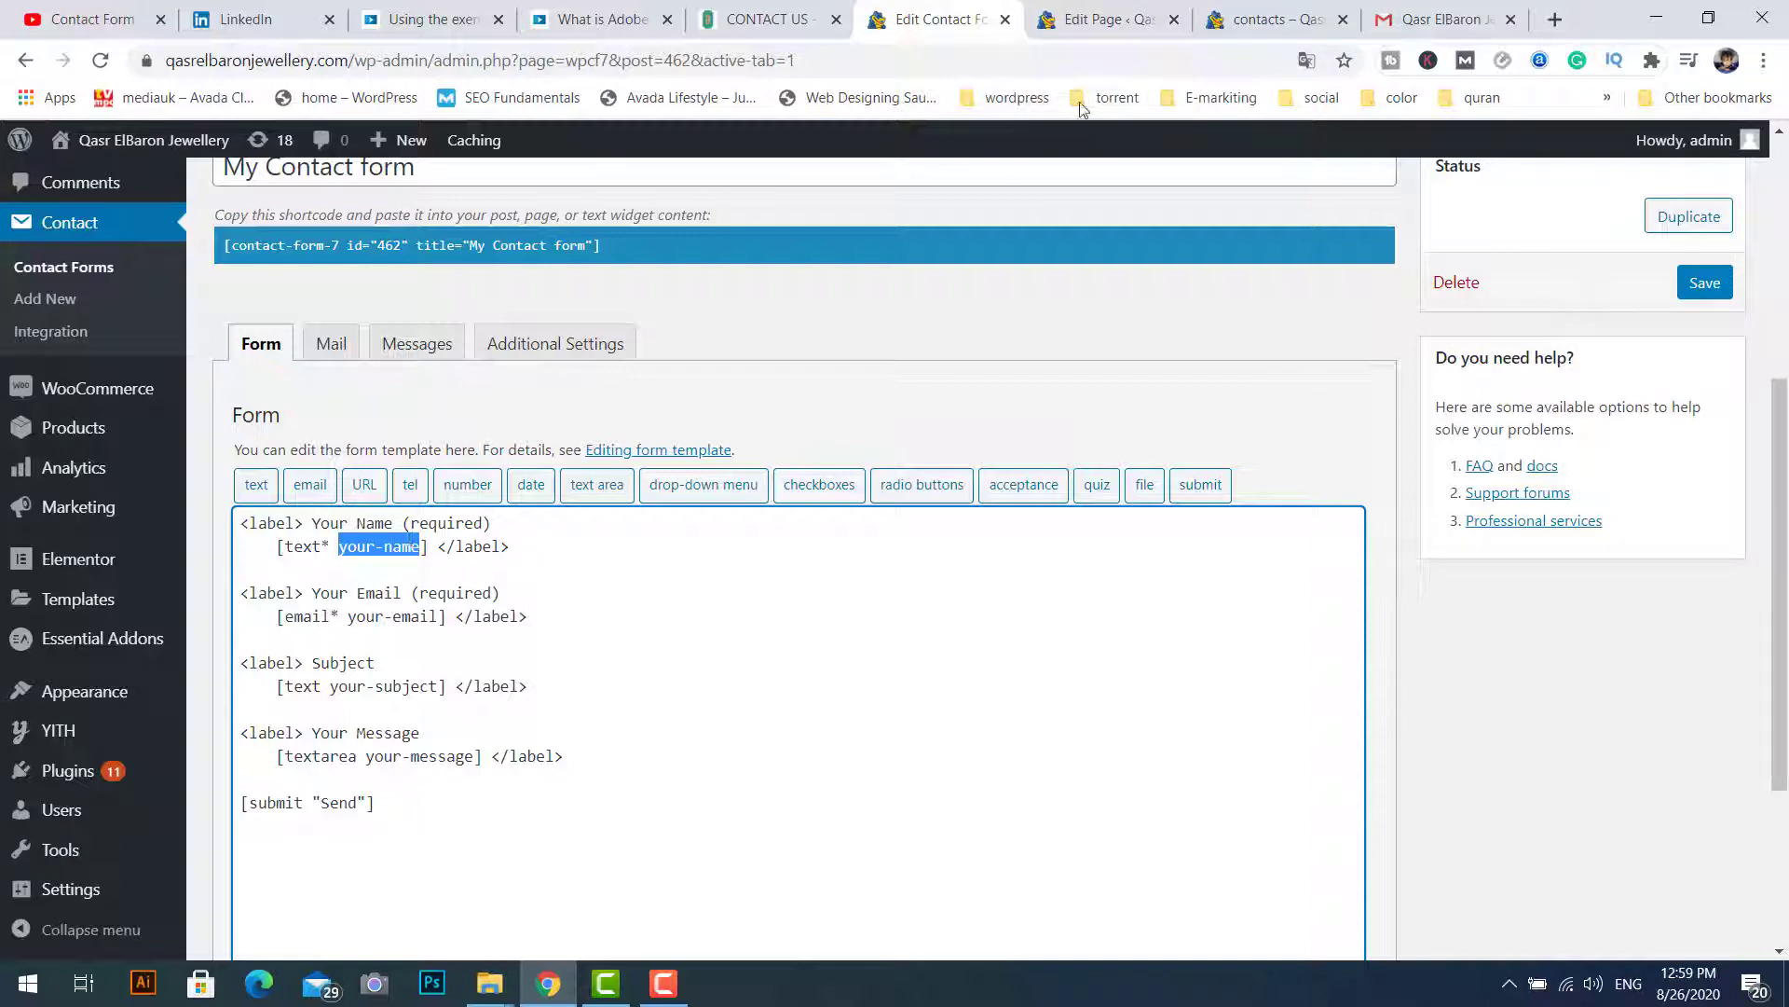
pyautogui.click(1272, 18)
pyautogui.click(287, 389)
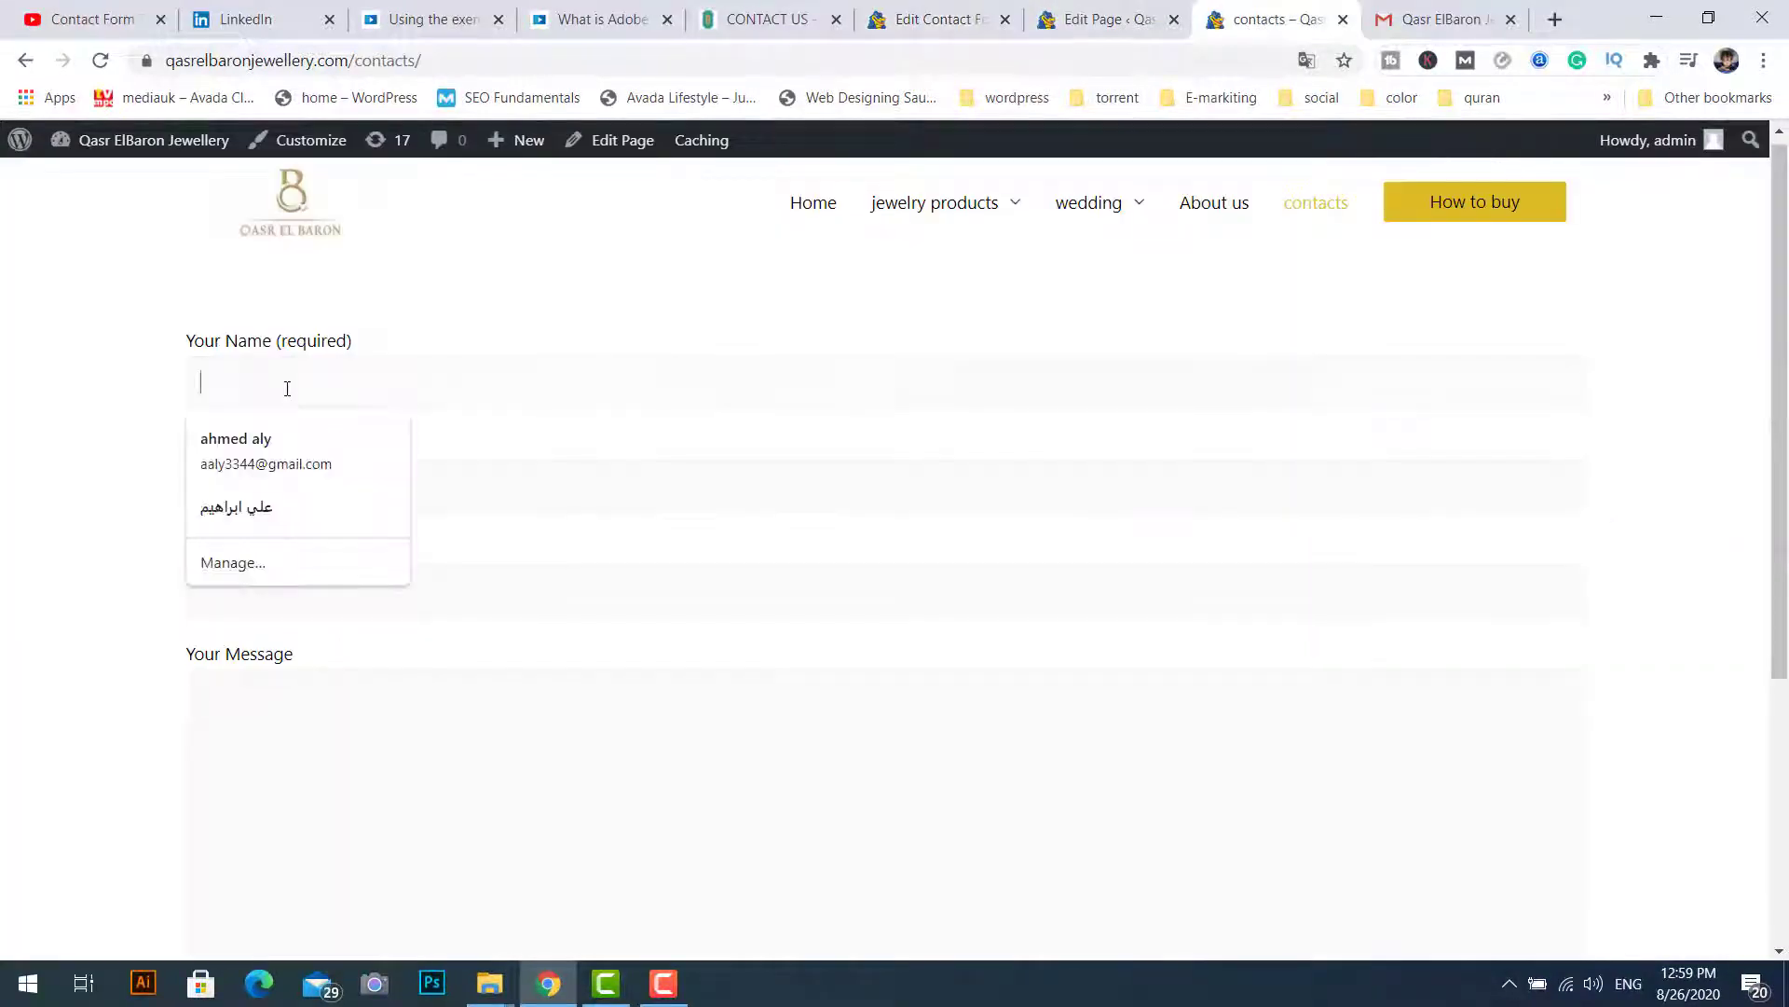
pyautogui.click(158, 379)
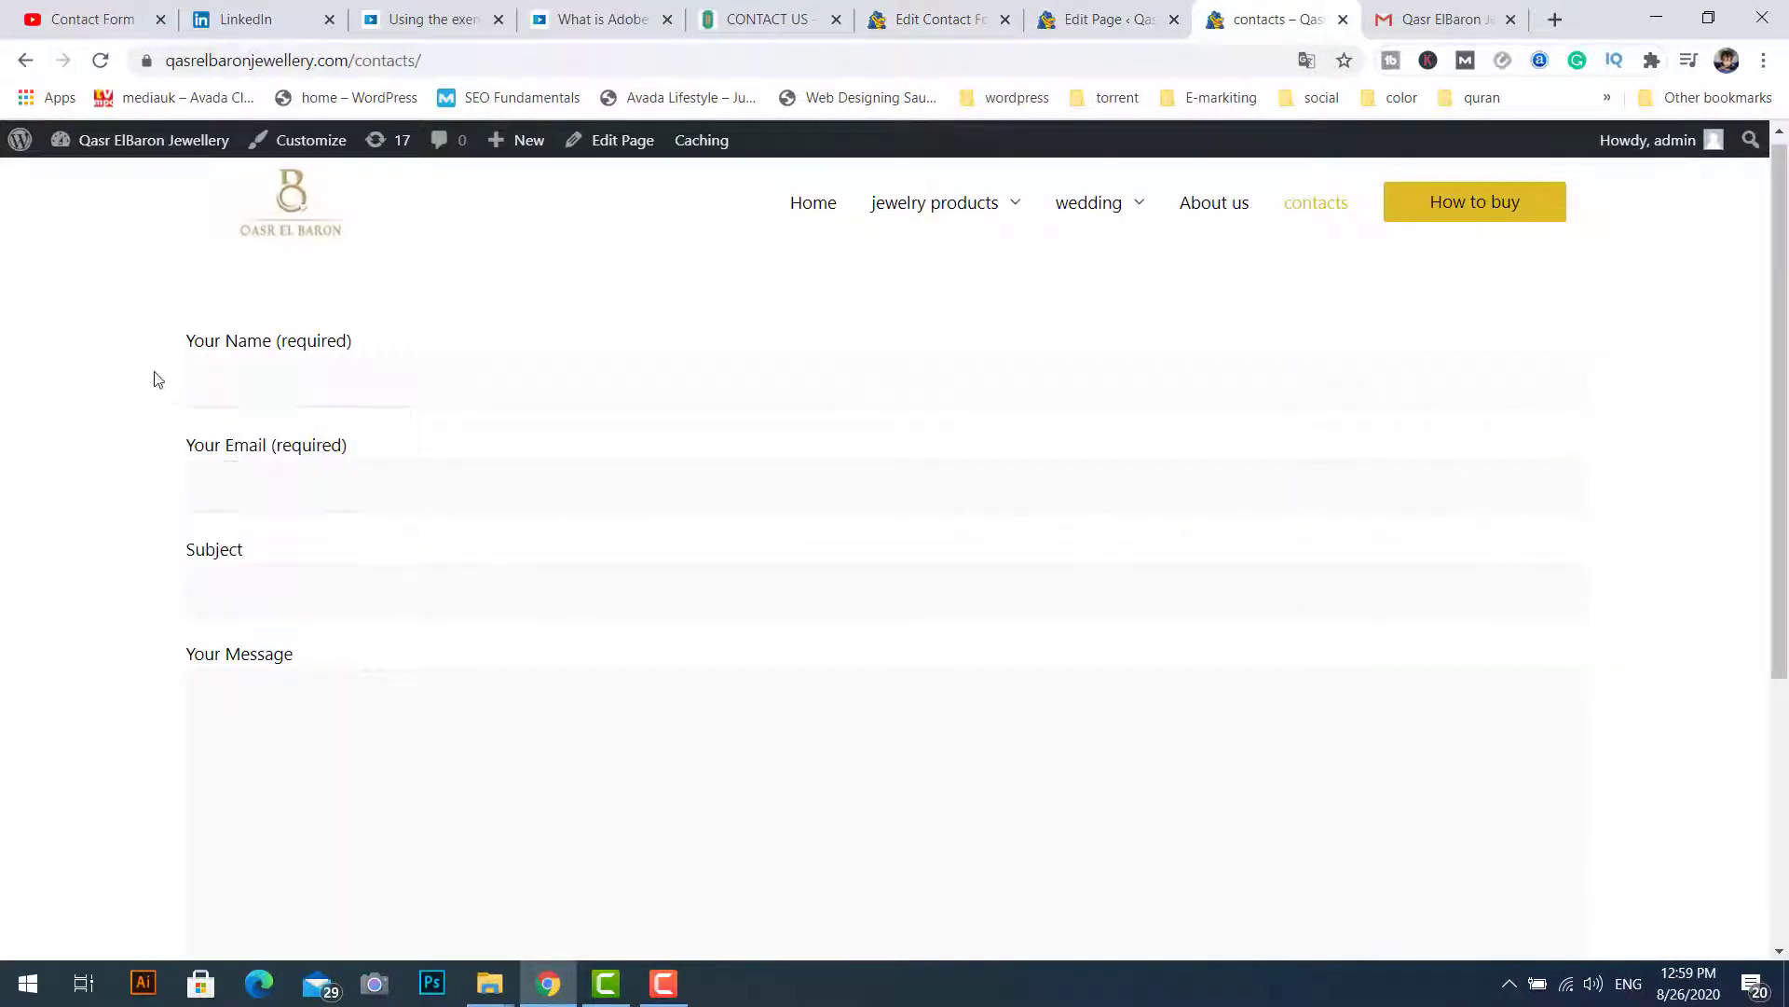
pyautogui.click(269, 383)
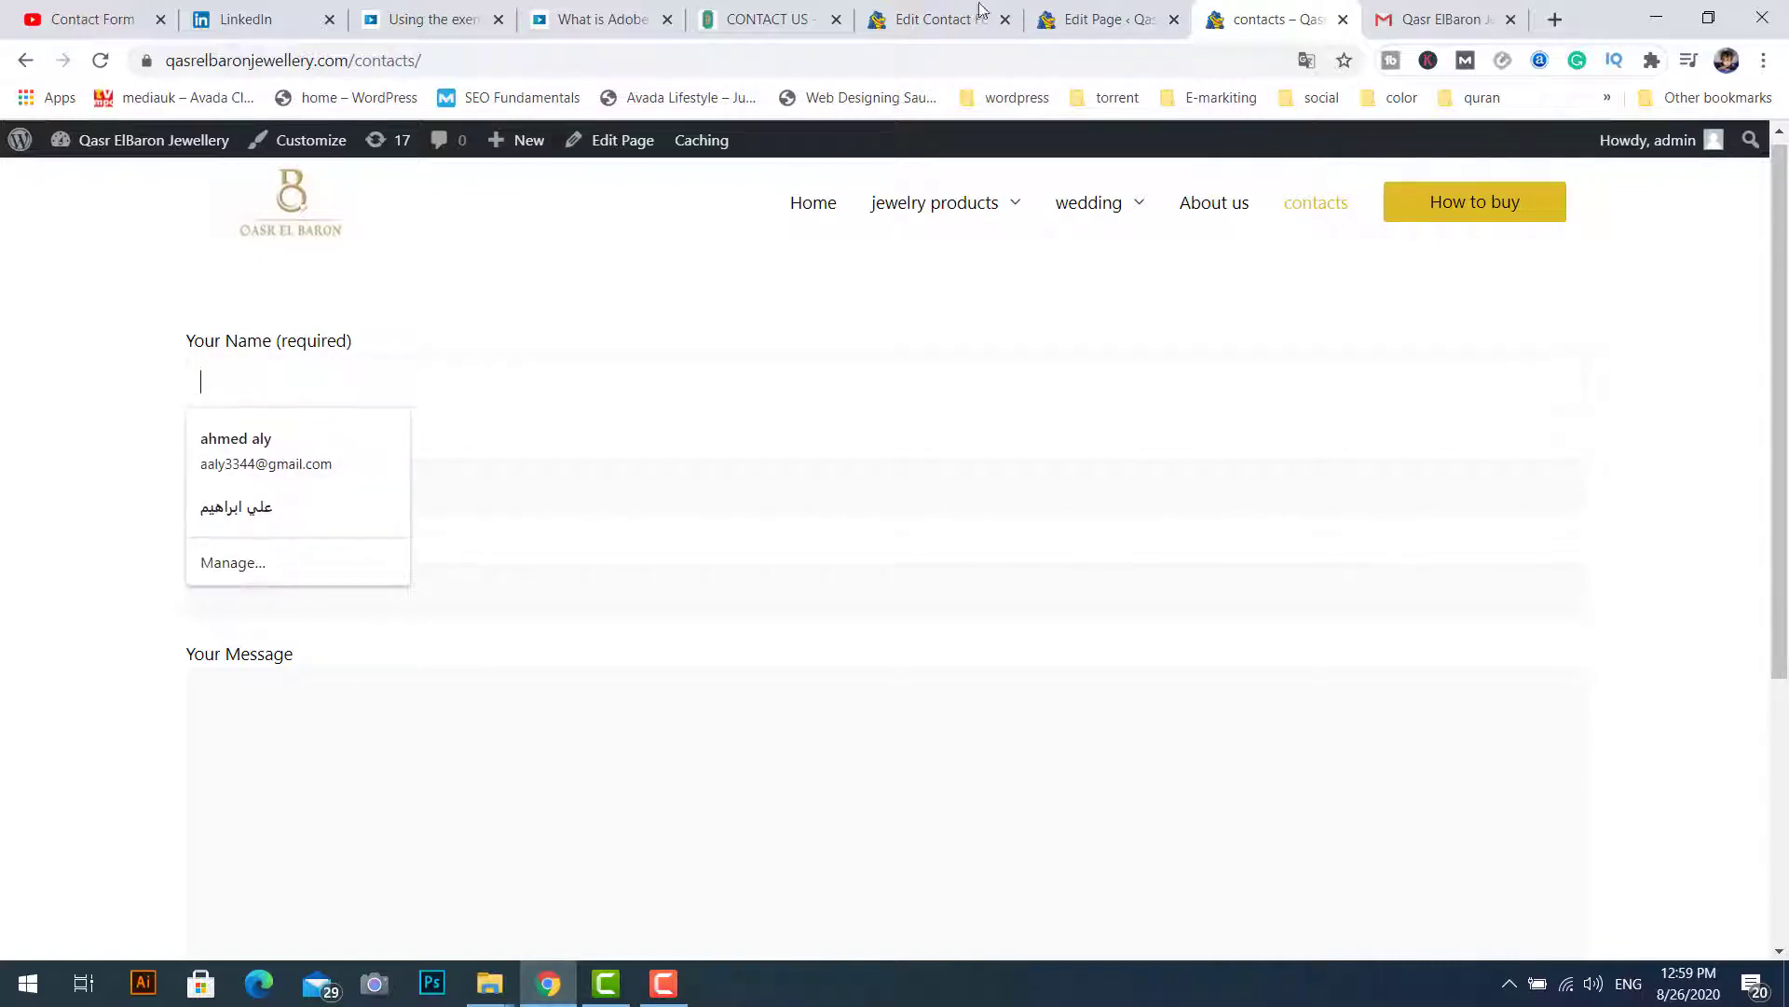
pyautogui.click(1082, 20)
pyautogui.click(947, 18)
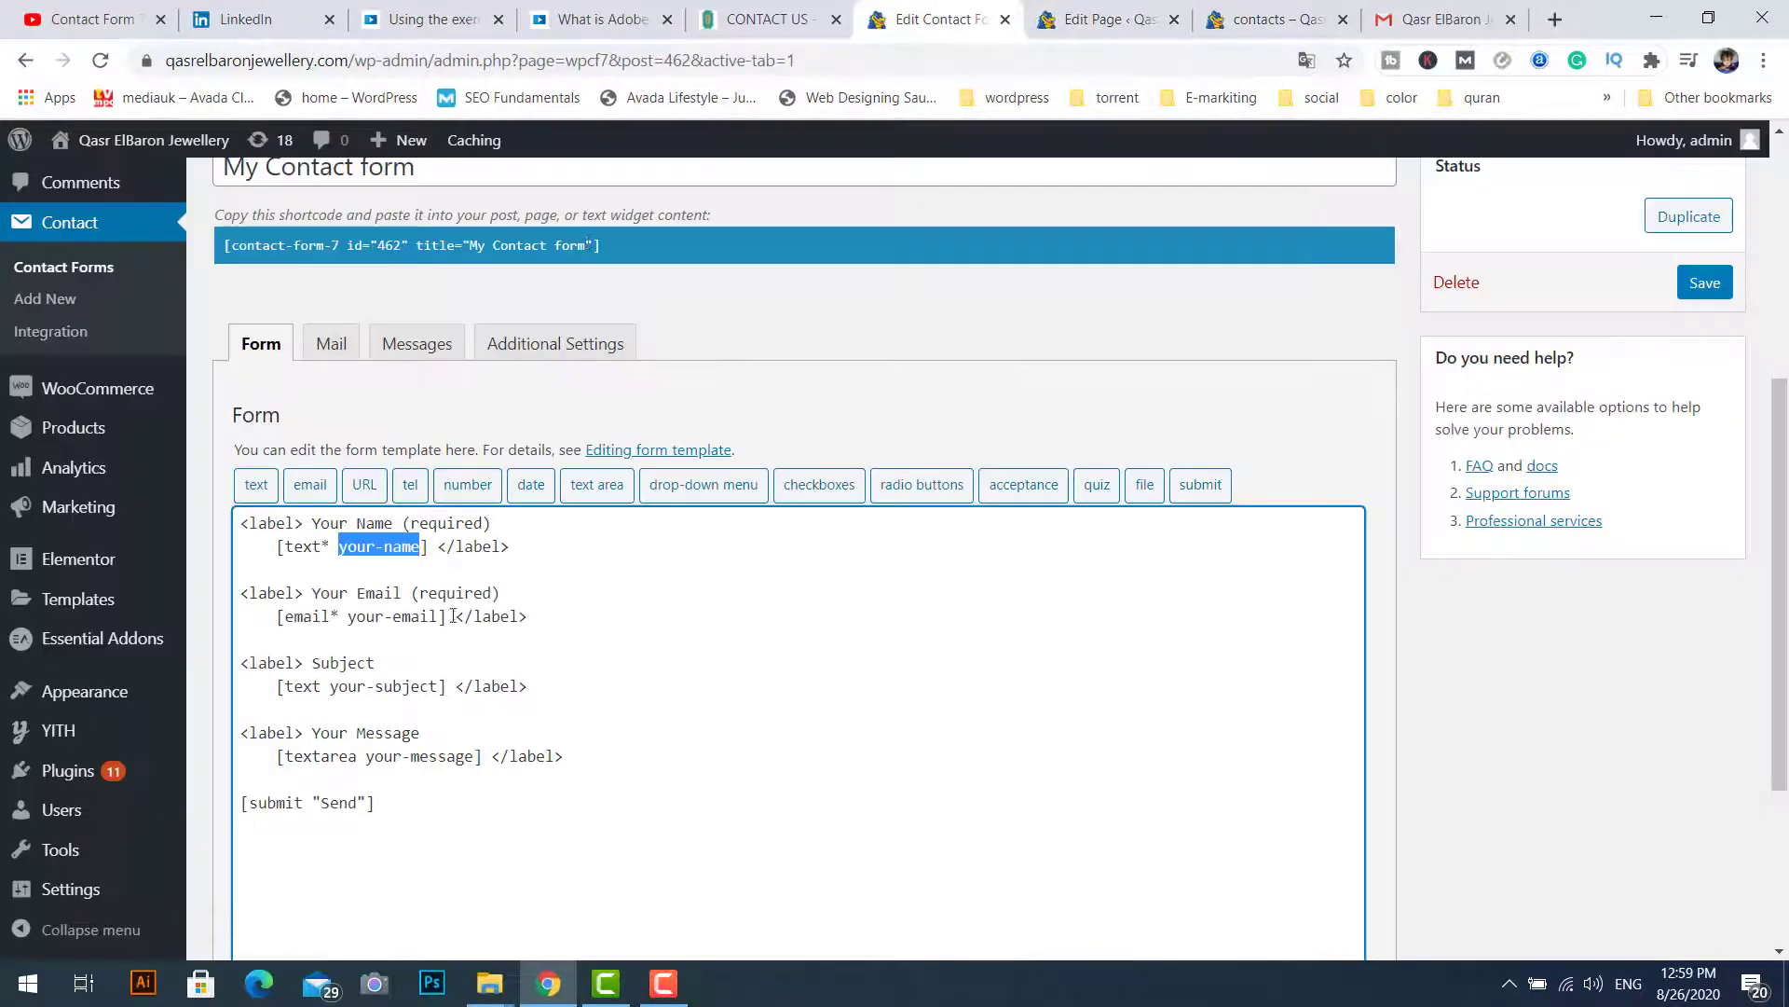
pyautogui.click(323, 717)
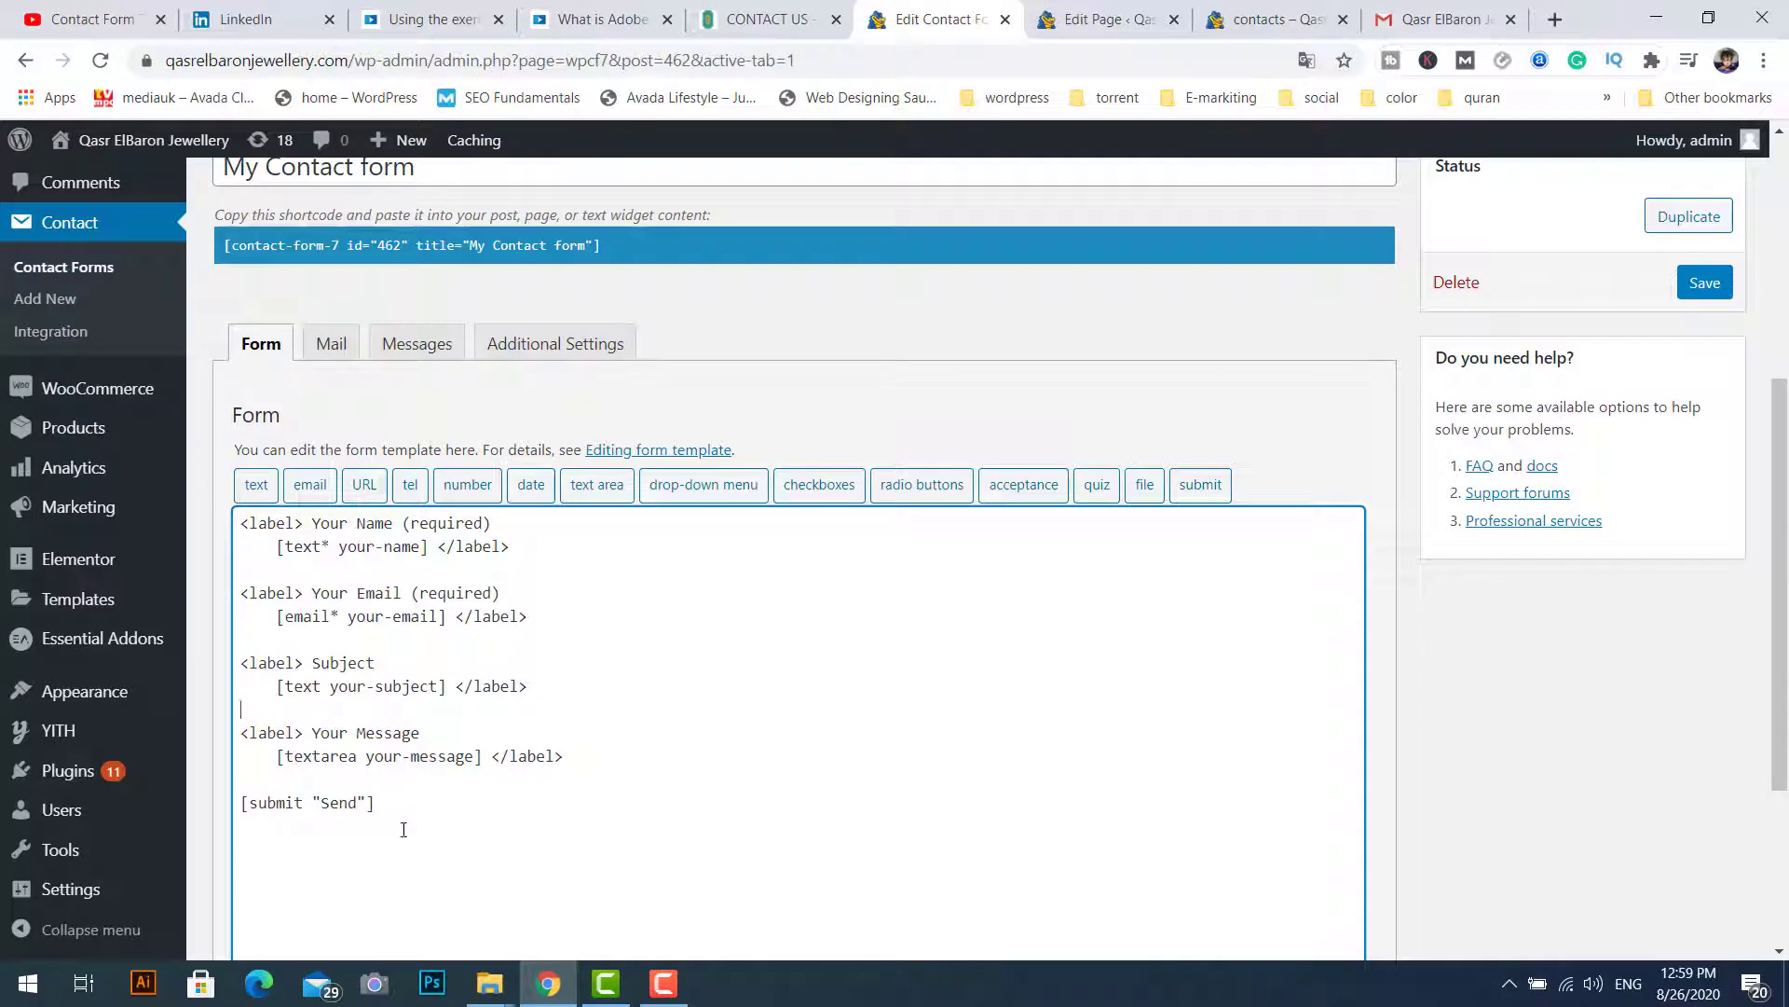
# Step: Select all of the default name, email, subject and message template and delete it
pyautogui.moveTo(403, 829); pyautogui.dragTo(242, 523)
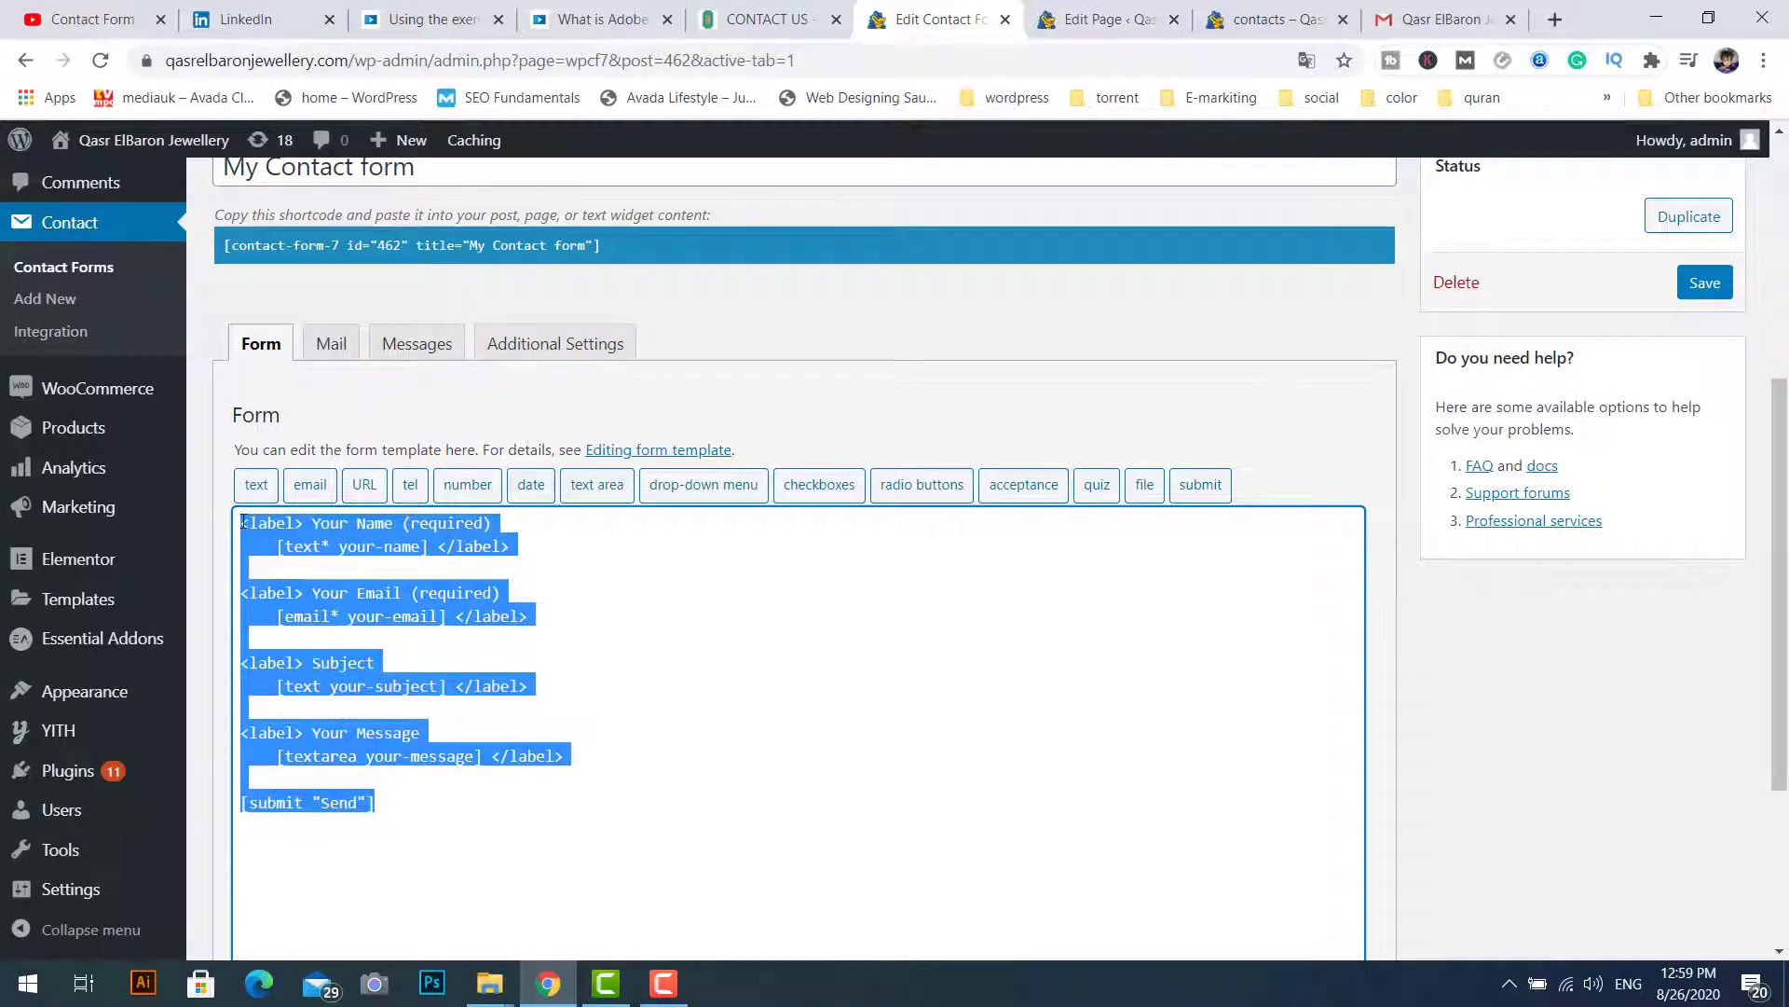
pyautogui.press('BackSpace')
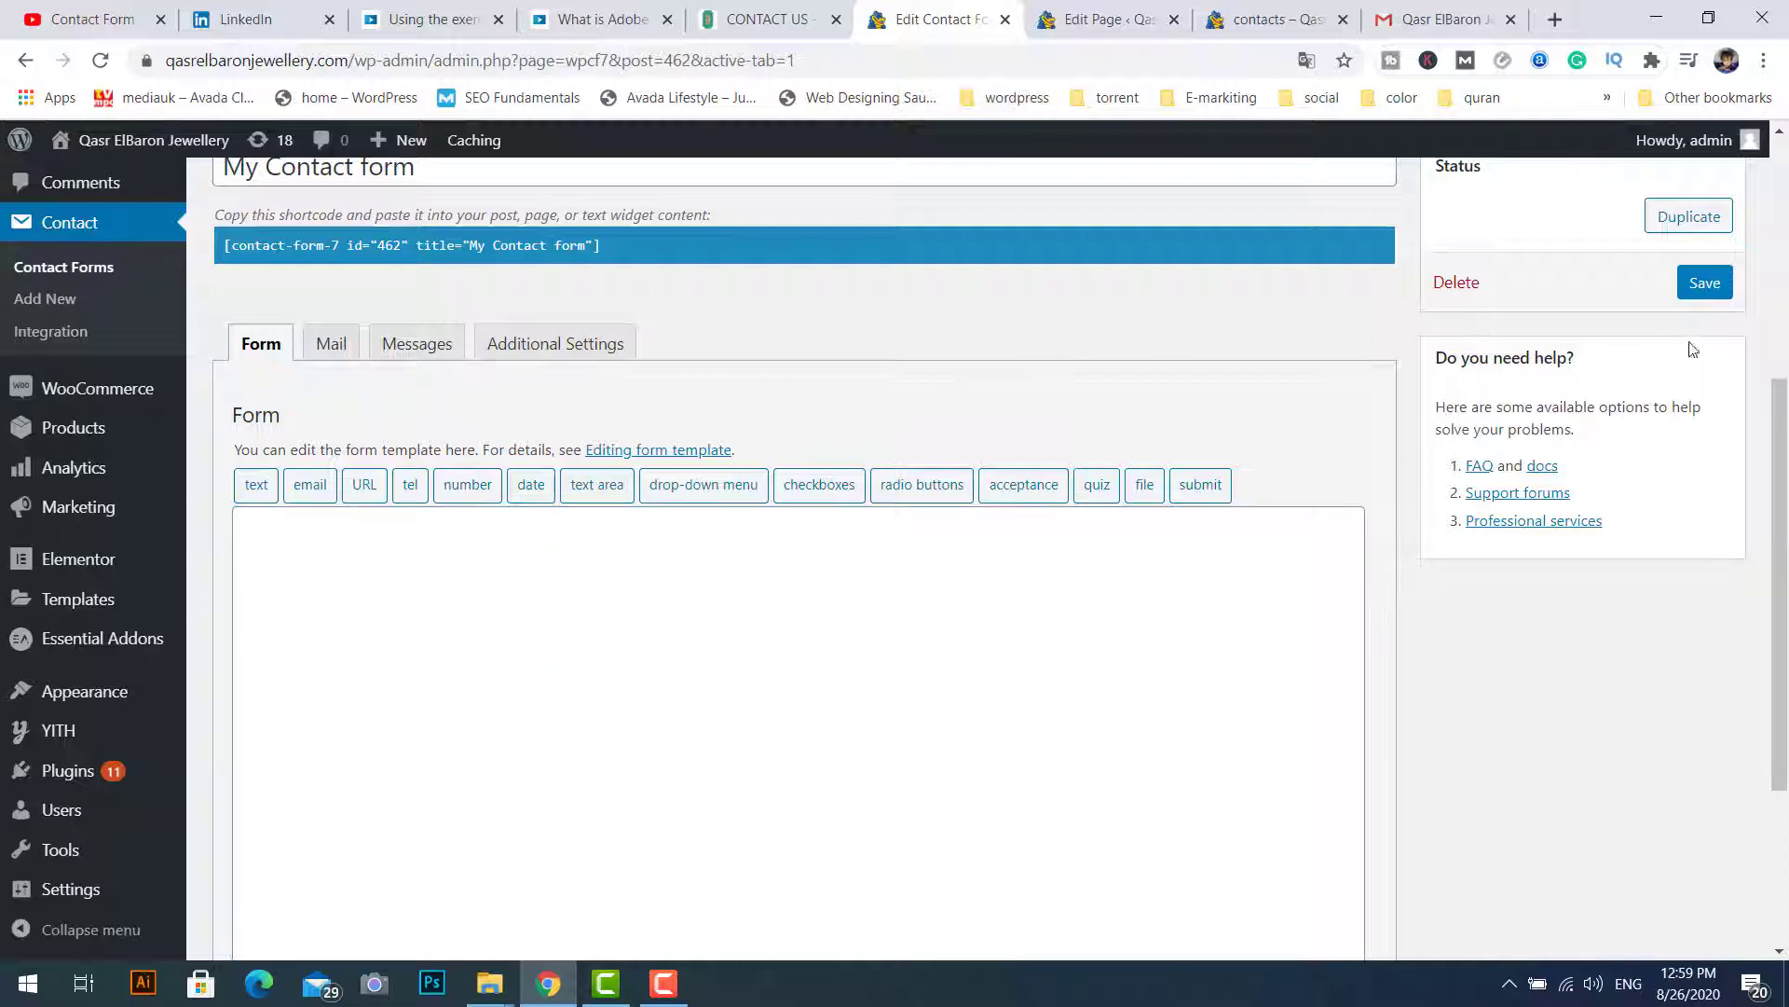
pyautogui.moveTo(1784, 395); pyautogui.dragTo(1783, 404)
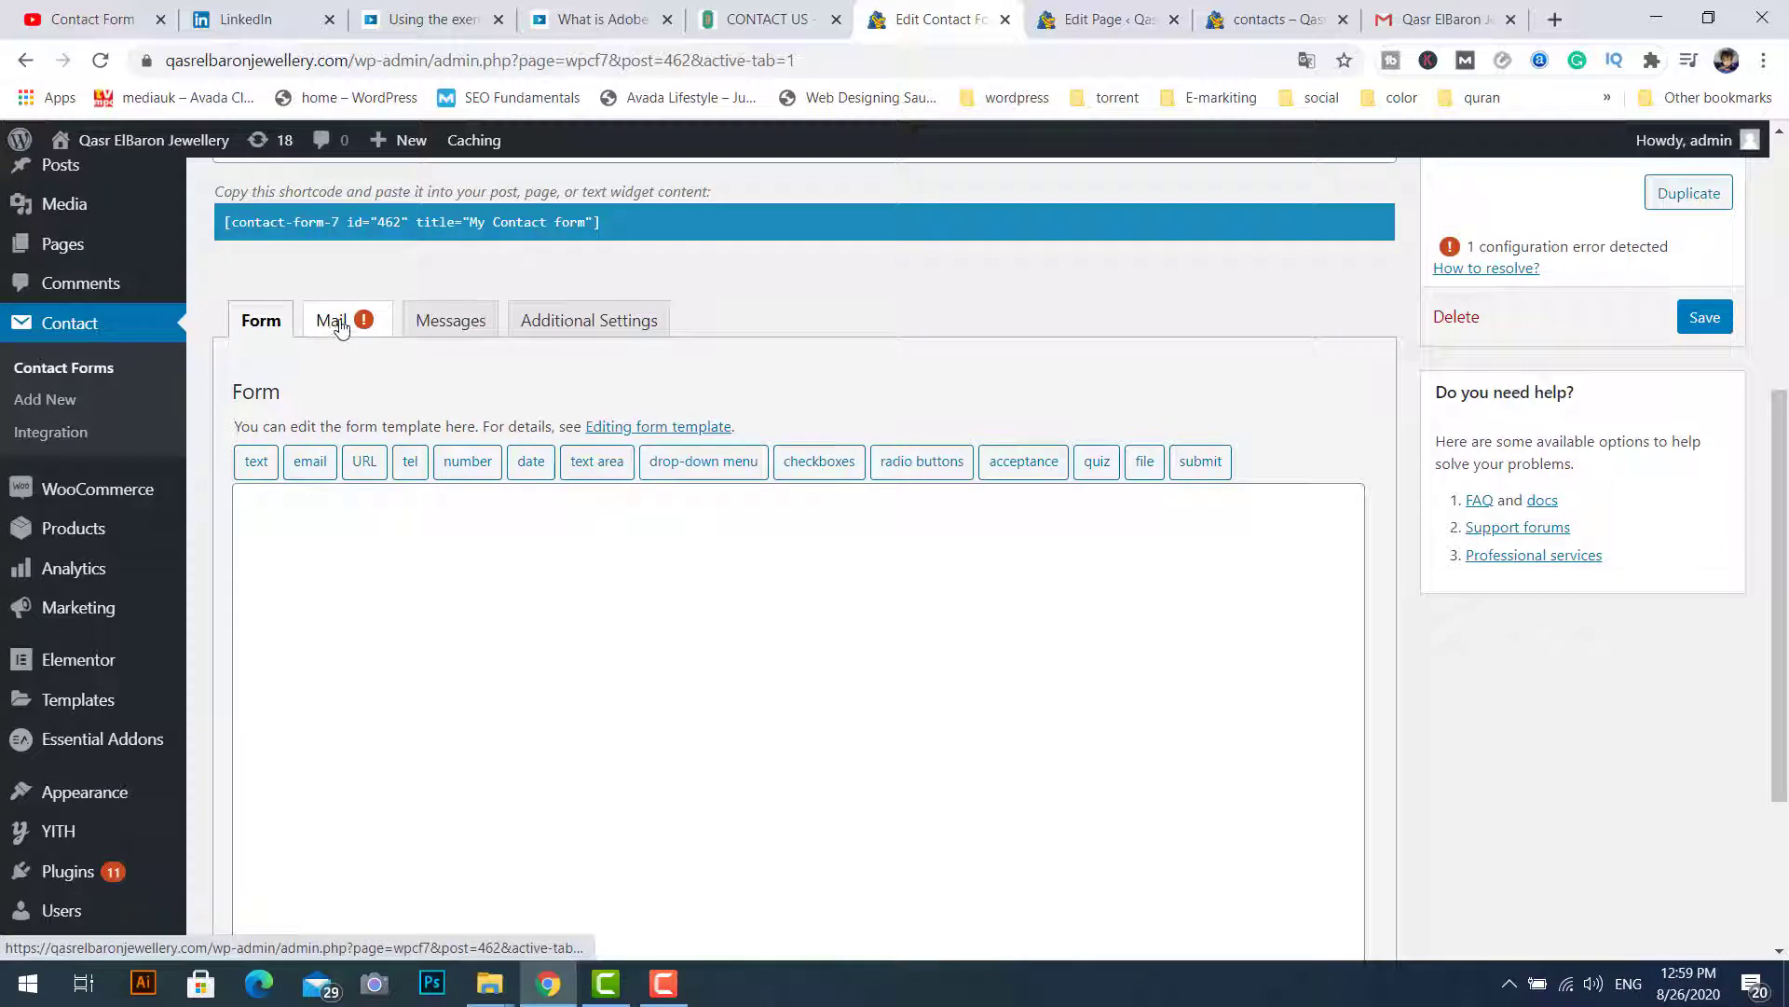
pyautogui.click(268, 524)
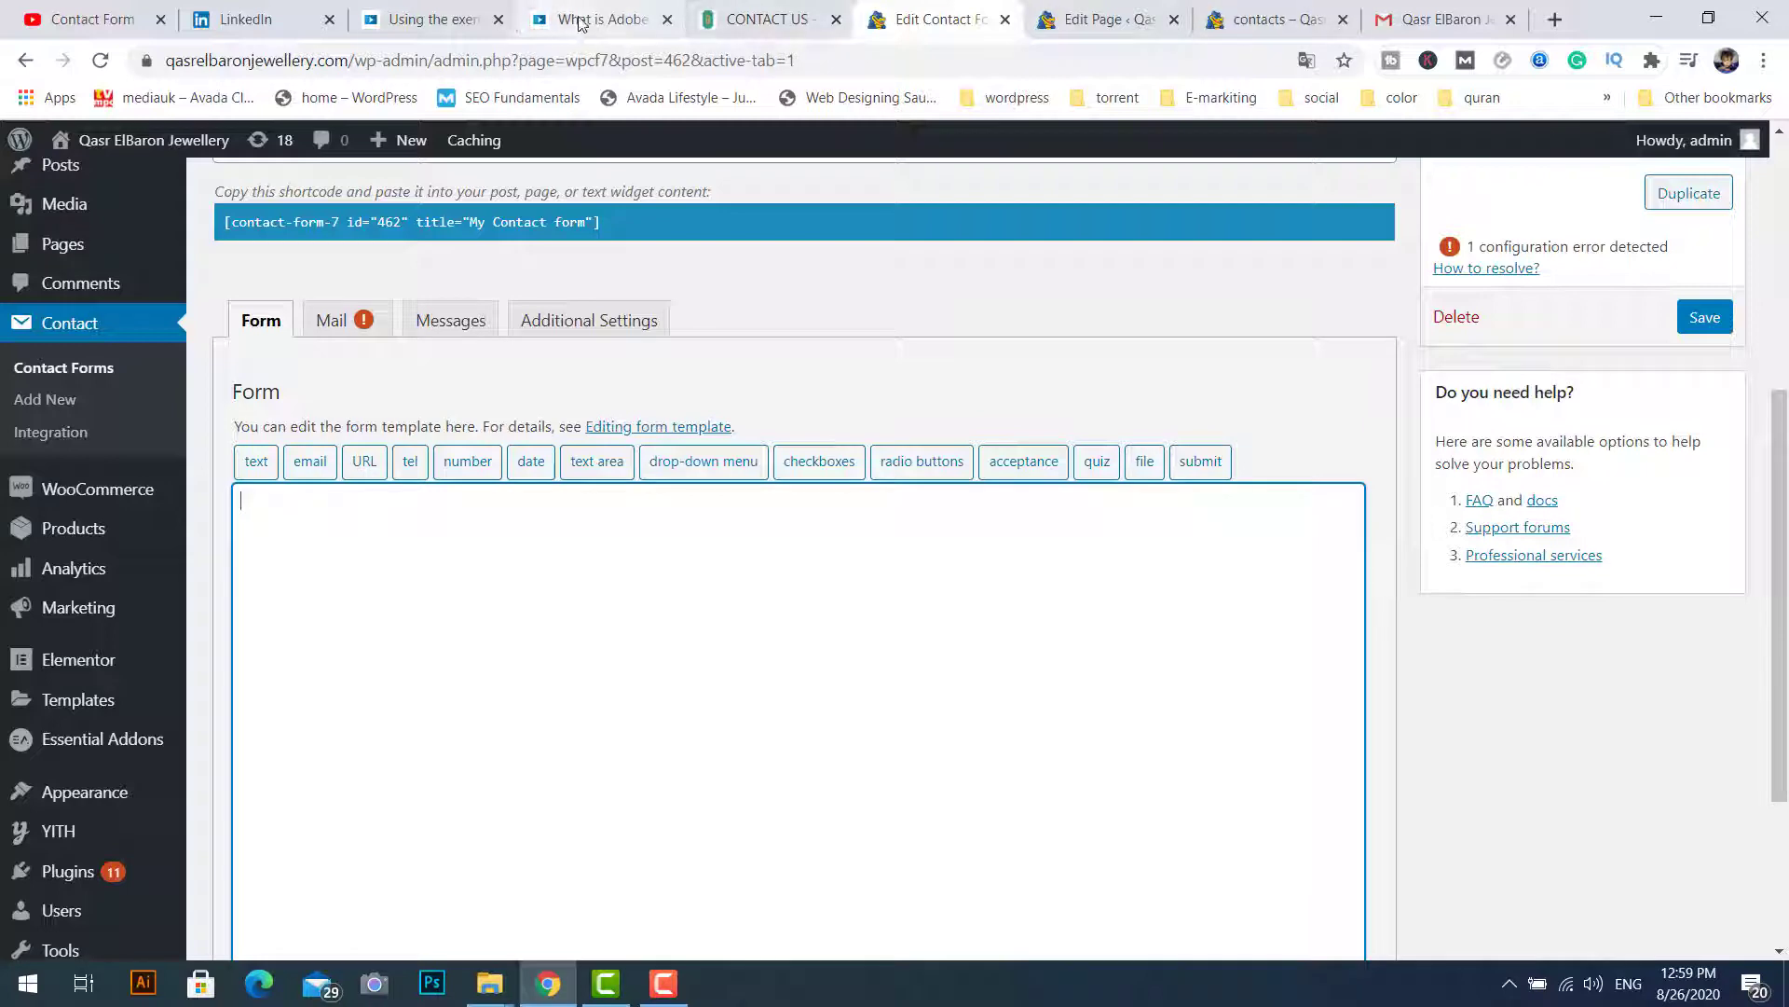
pyautogui.click(760, 20)
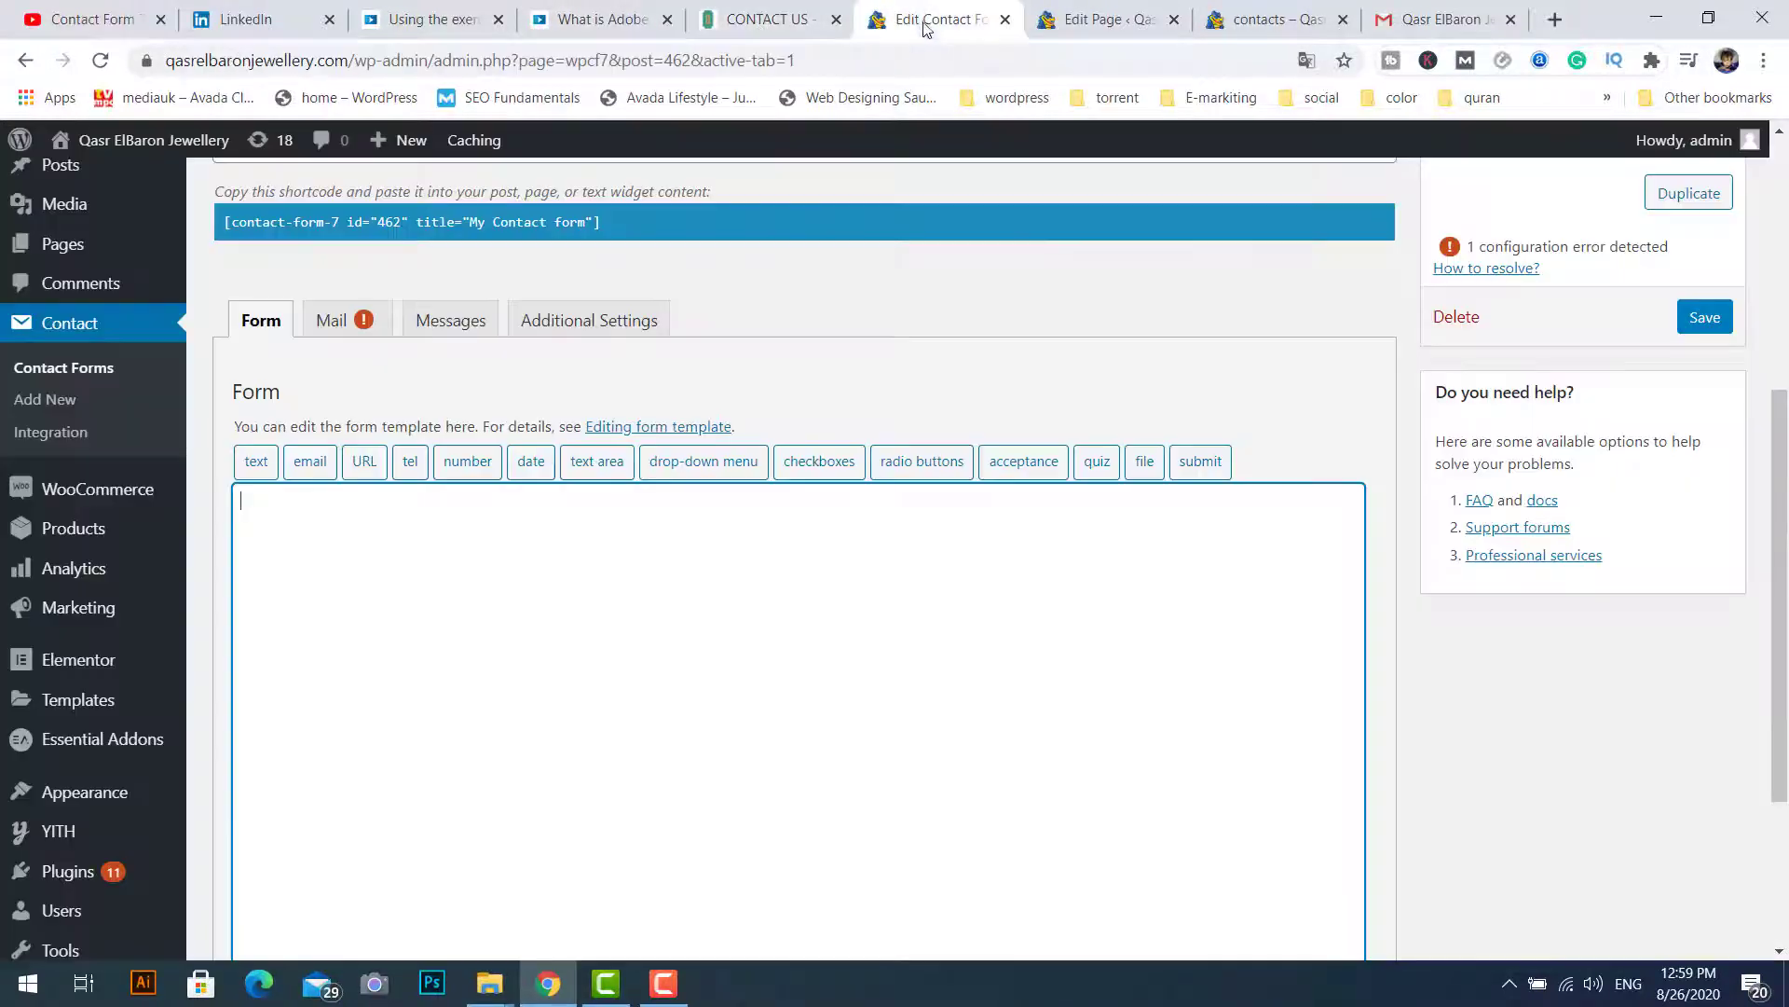
pyautogui.click(932, 20)
# Step: Configure a required text field named Name with 'Name' as its default value and placeholder
pyautogui.click(256, 462)
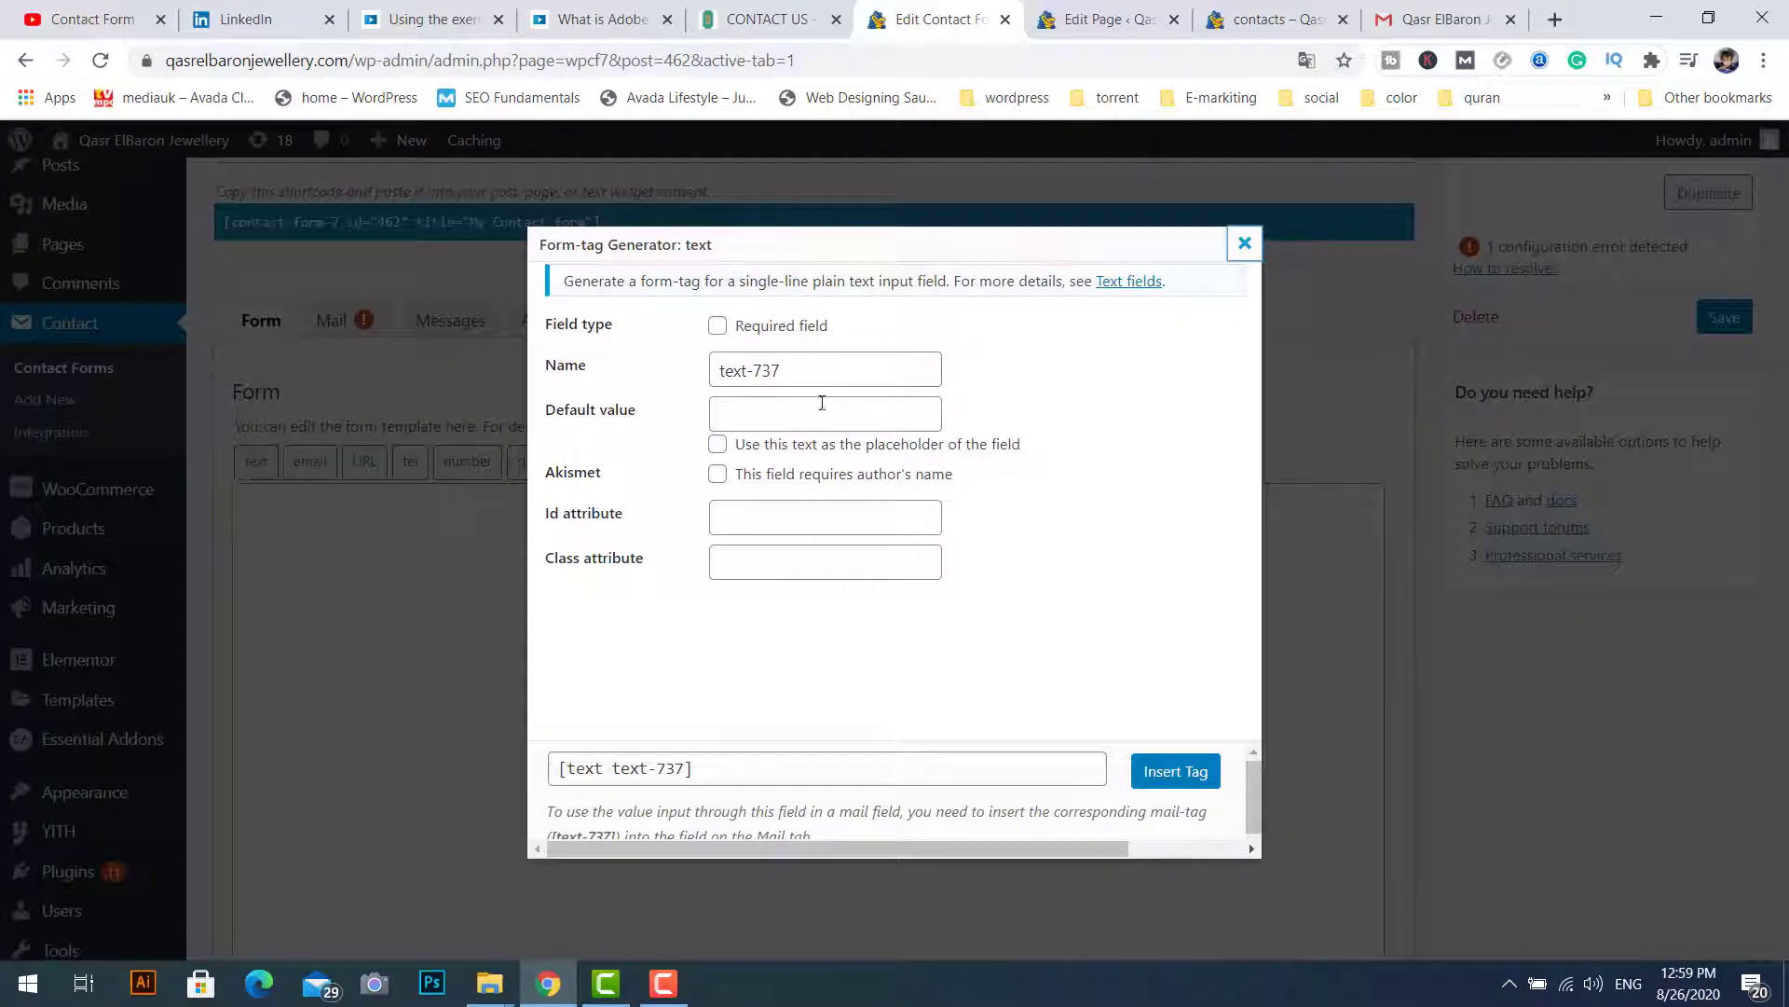
pyautogui.click(717, 326)
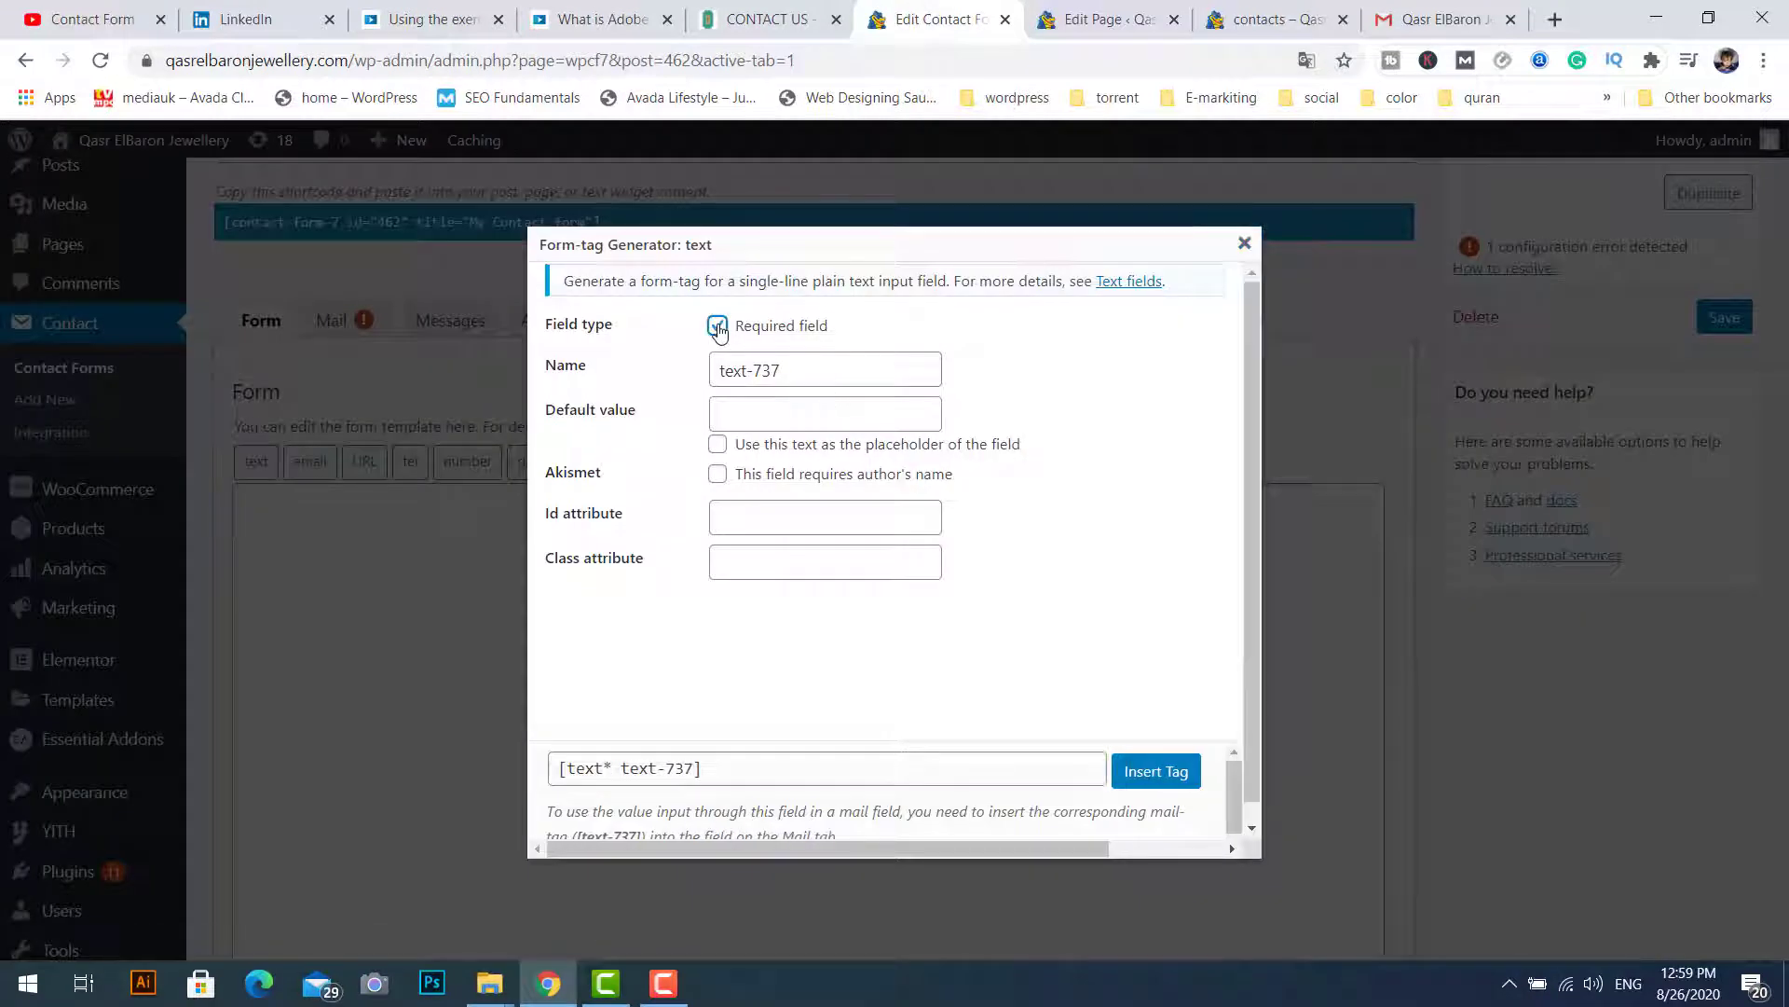
pyautogui.moveTo(811, 370); pyautogui.dragTo(697, 368)
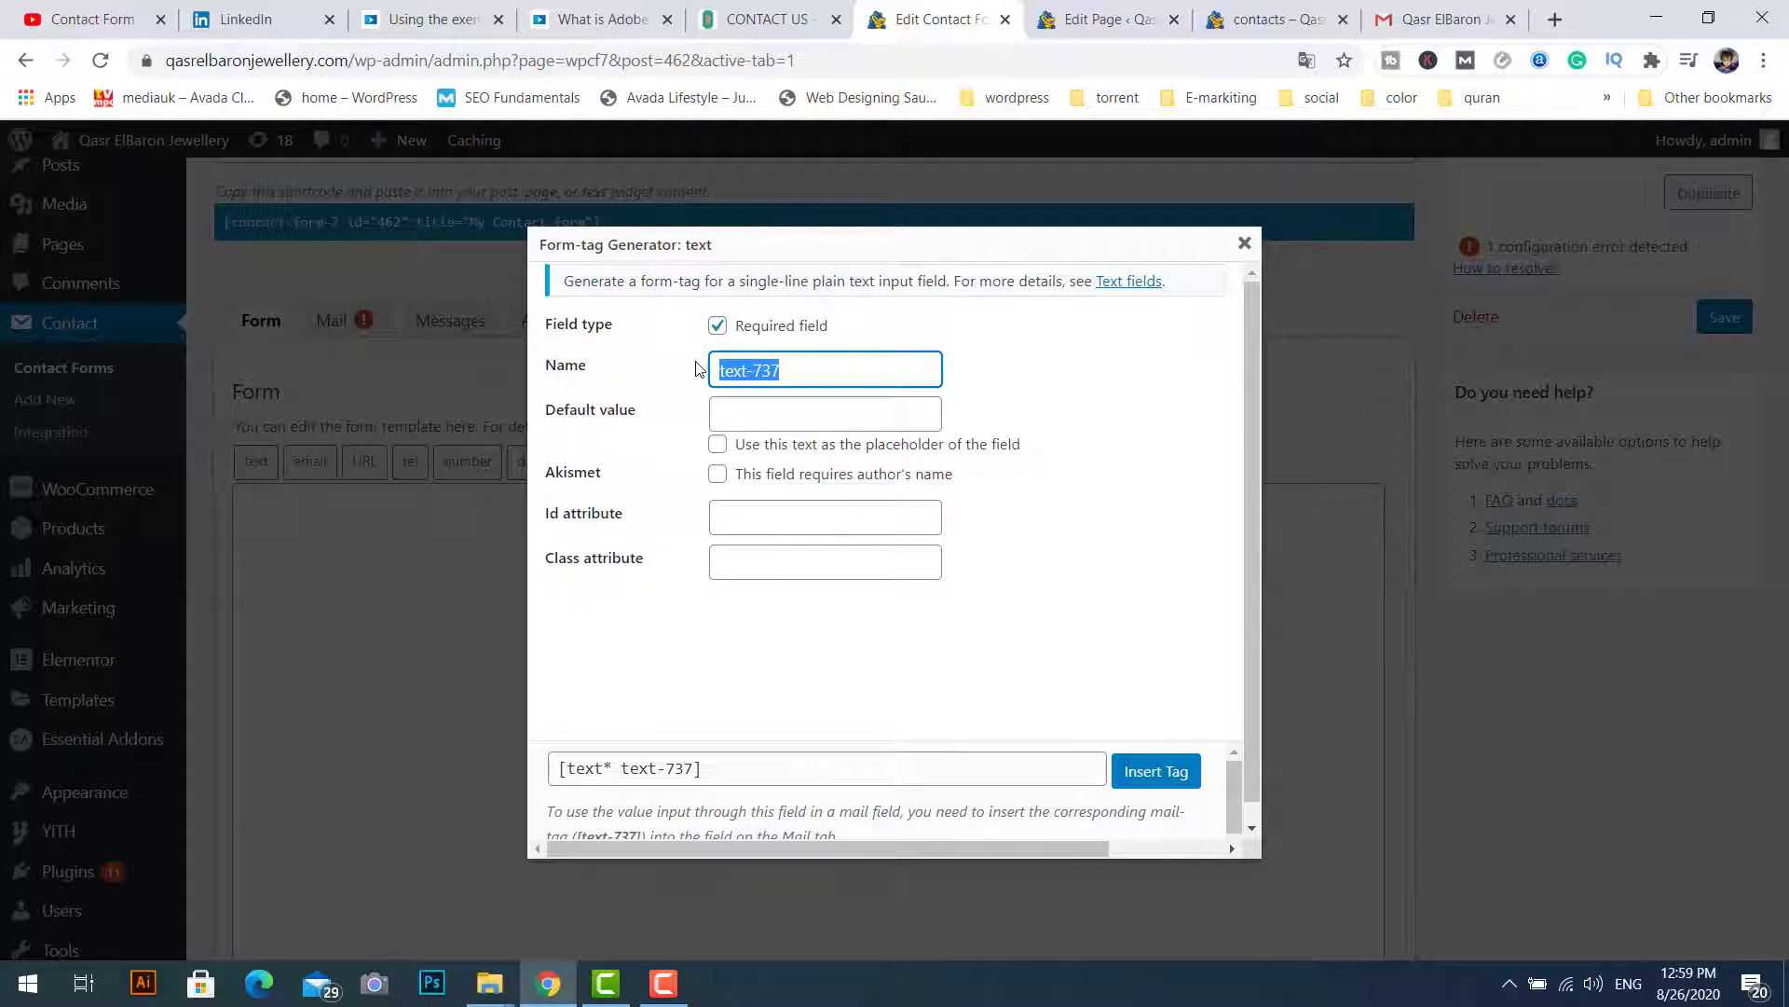
pyautogui.write('name')
pyautogui.moveTo(795, 369); pyautogui.dragTo(694, 365)
pyautogui.hotkey('ctrl', 'c')
pyautogui.click(738, 412)
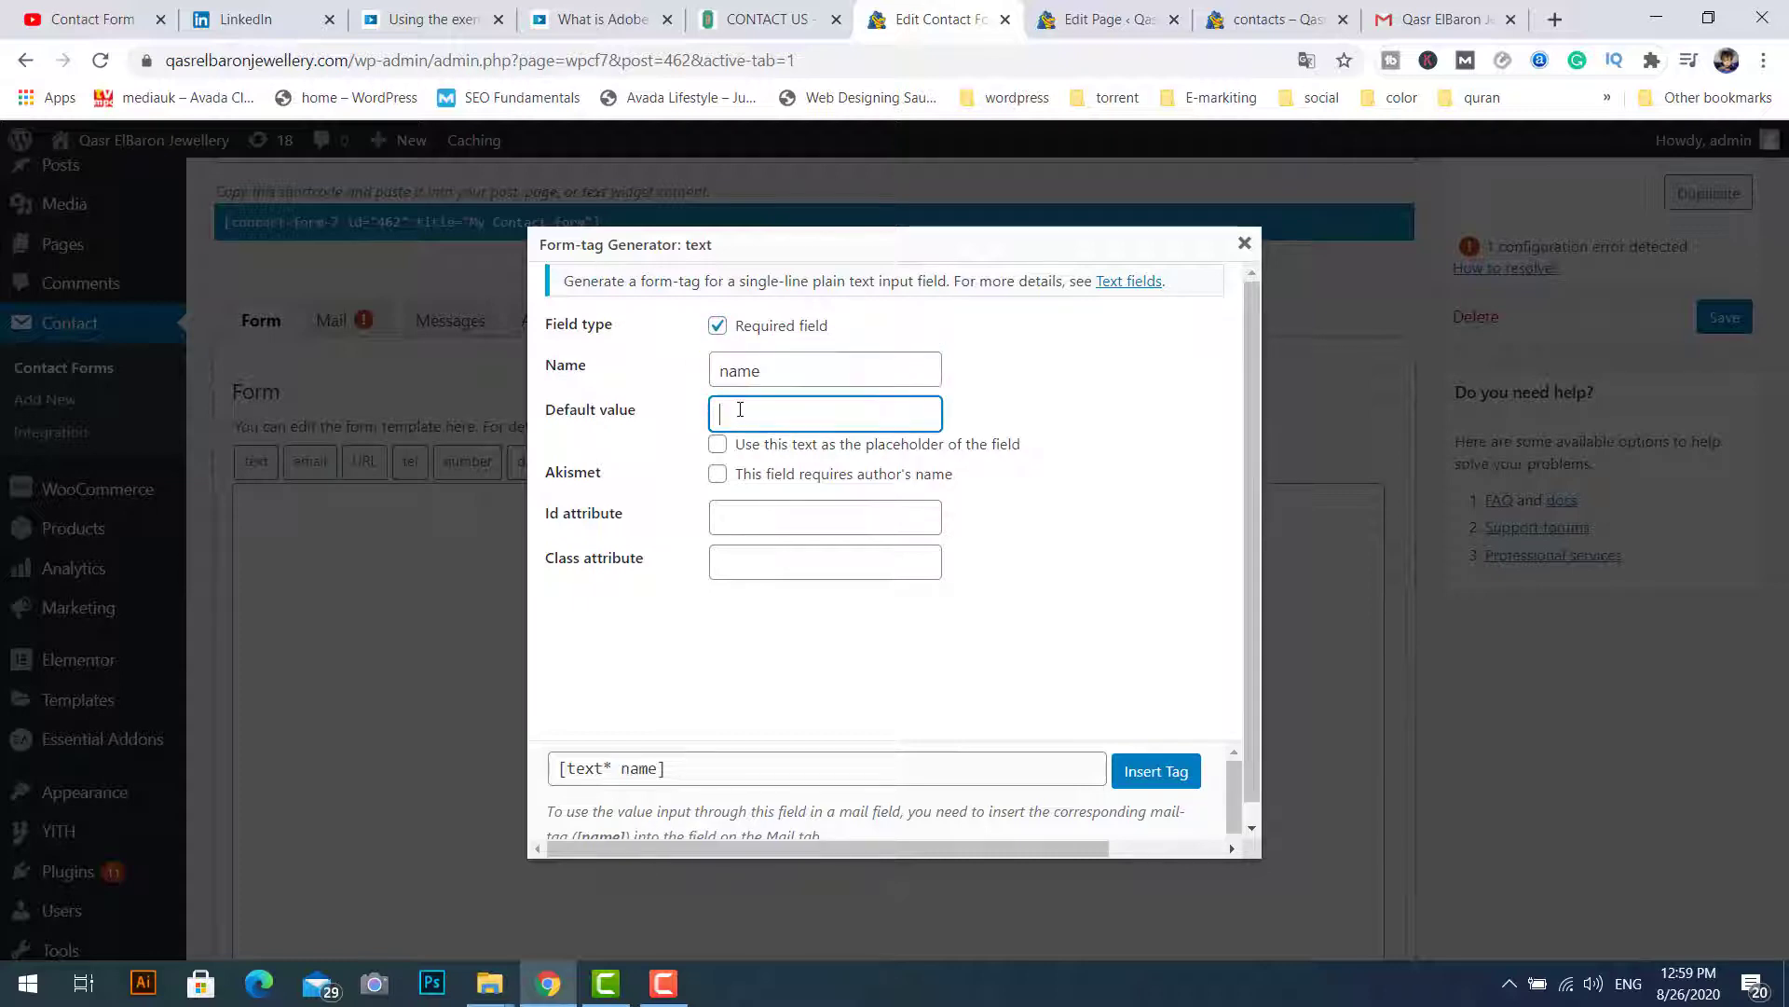
pyautogui.hotkey('ctrl', 'v')
pyautogui.moveTo(729, 372); pyautogui.dragTo(724, 416)
pyautogui.write('NN')
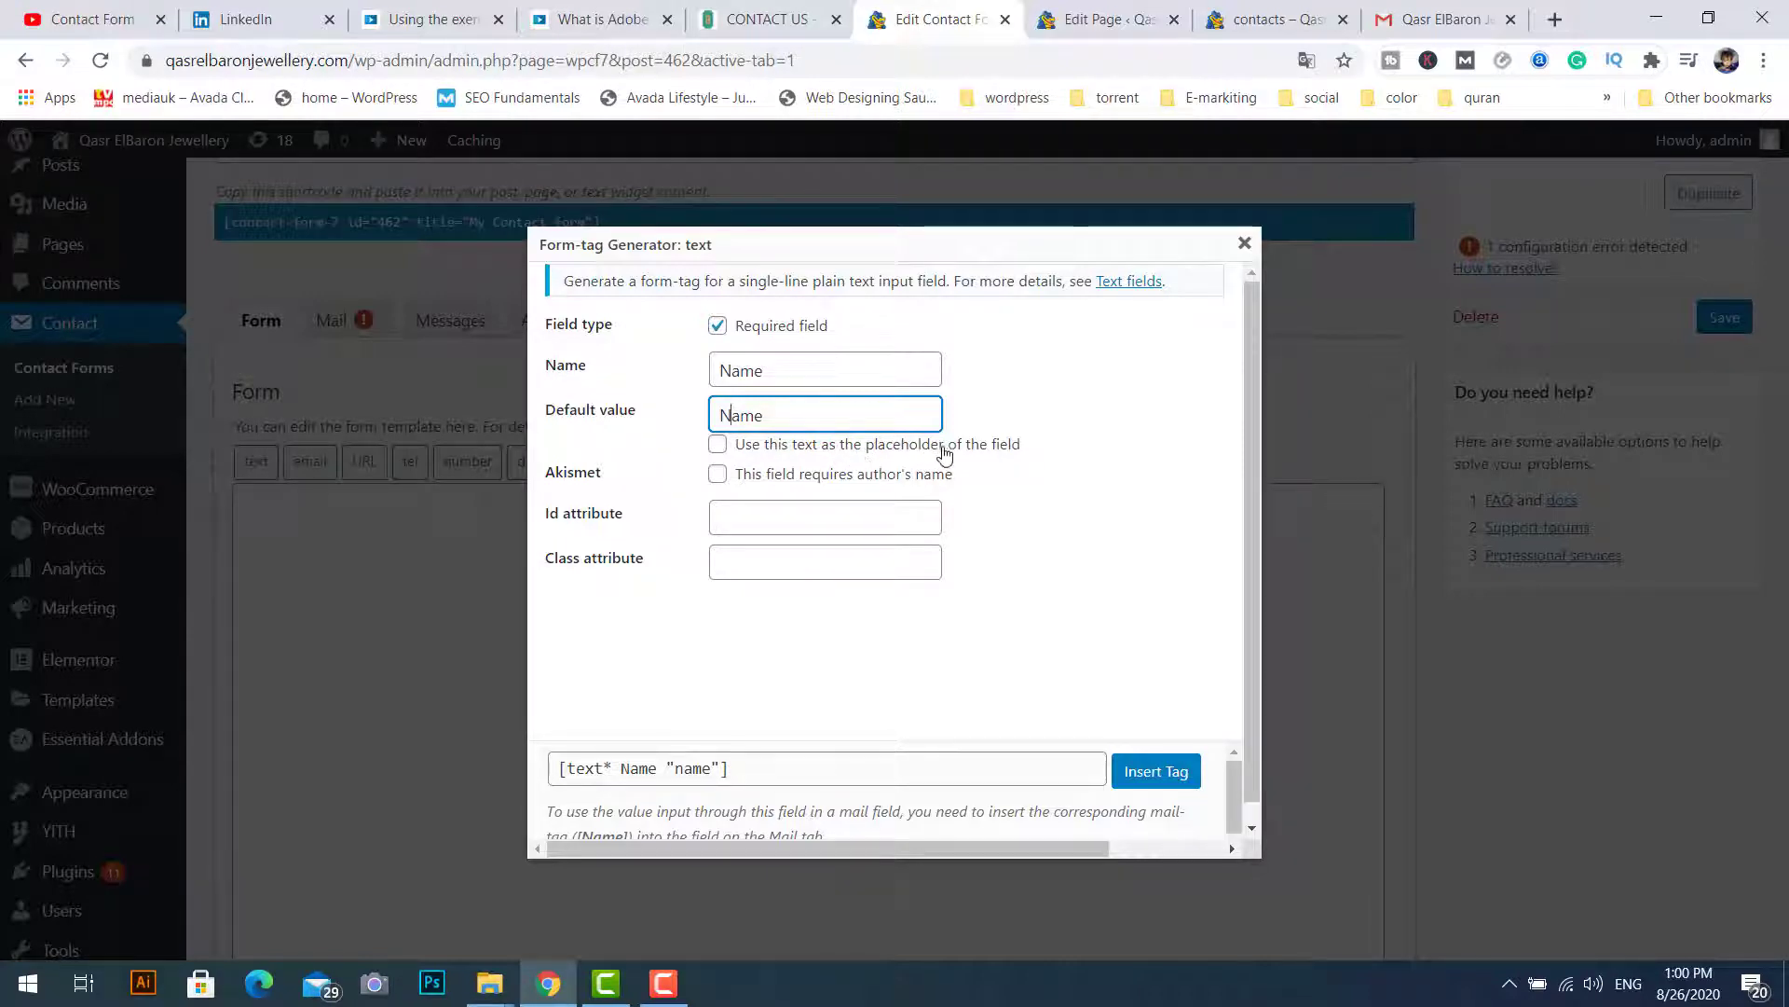
pyautogui.click(717, 447)
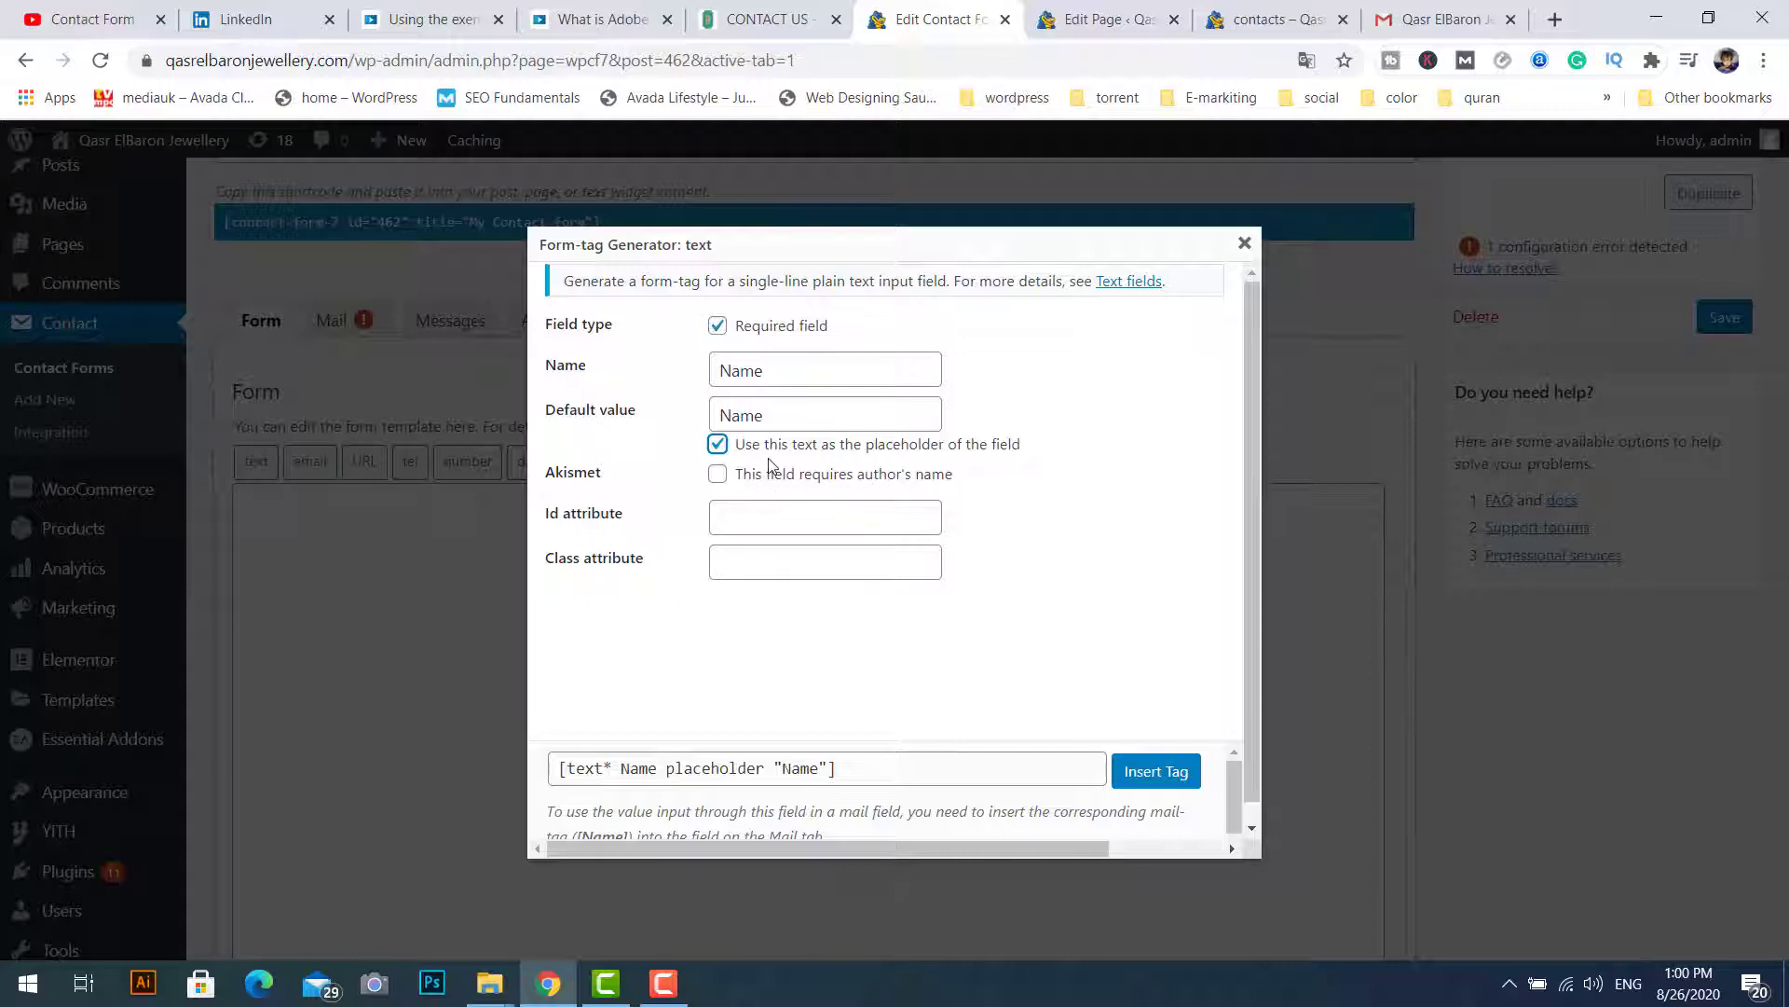
# Step: Insert the [text* Name placeholder "Name"] tag and start a new line below it
pyautogui.click(1159, 777)
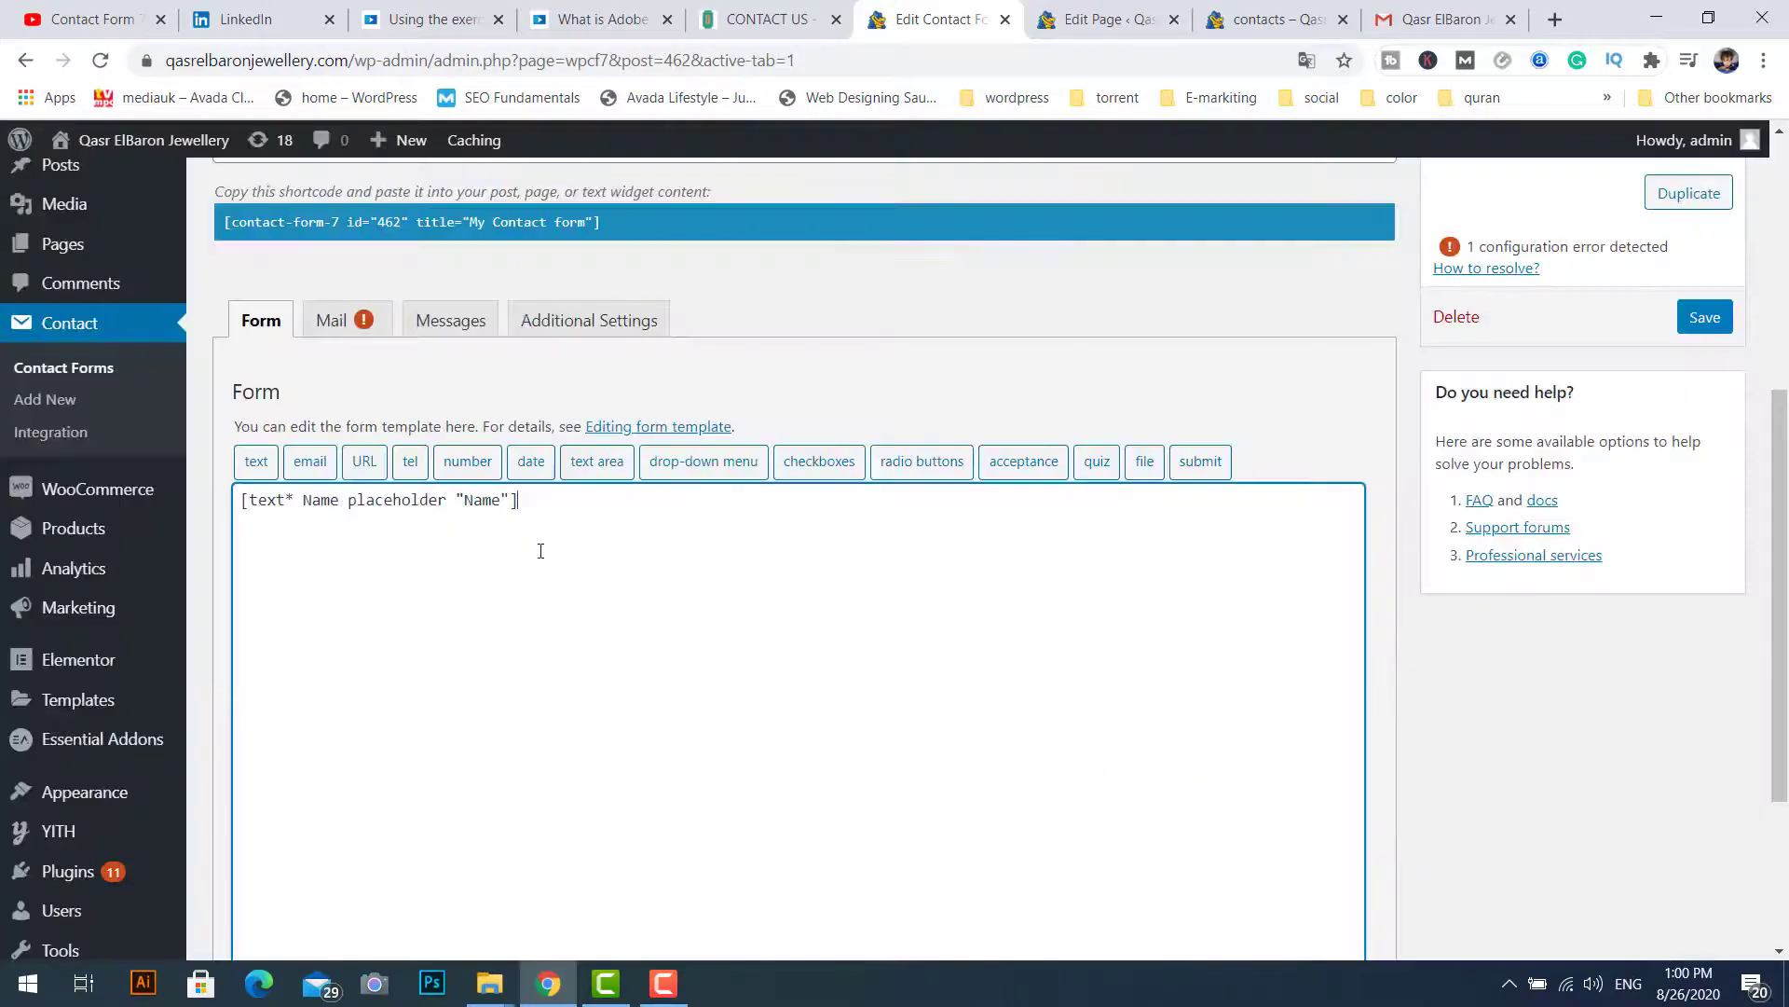
pyautogui.press('Return')
pyautogui.click(760, 21)
pyautogui.click(932, 34)
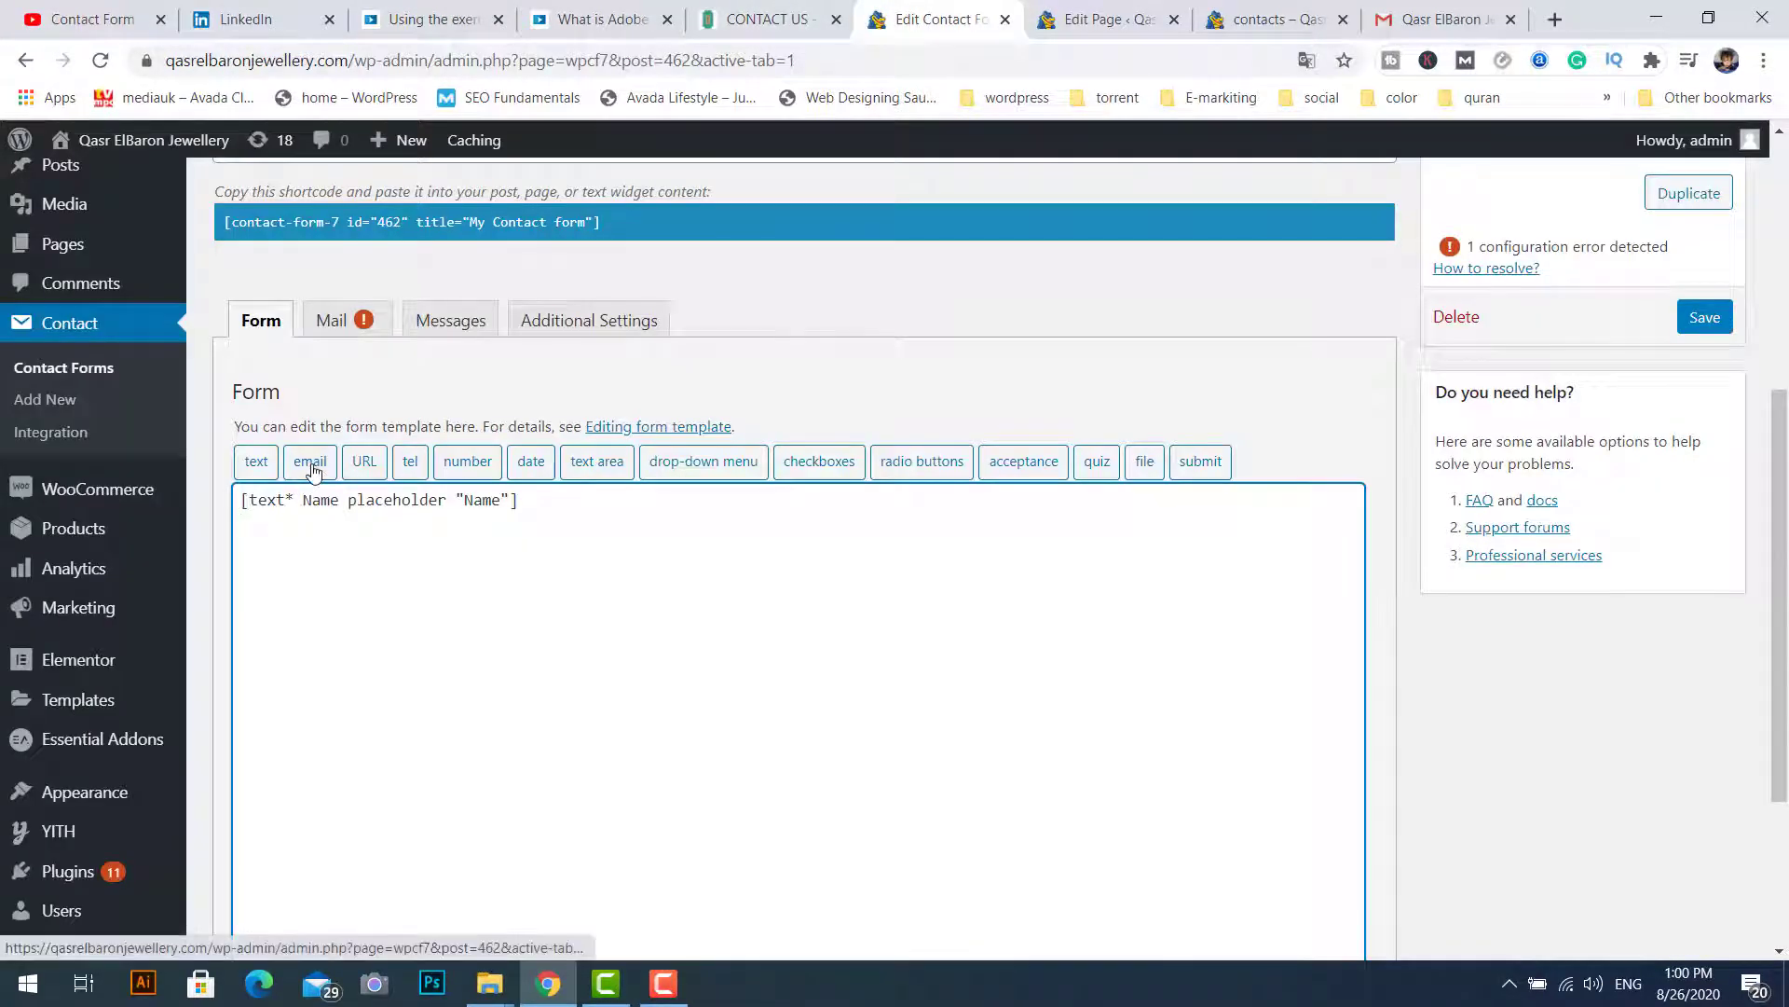
# Step: Insert a required email field named Email, using 'Email' as its placeholder, after the Name tag
pyautogui.click(312, 471)
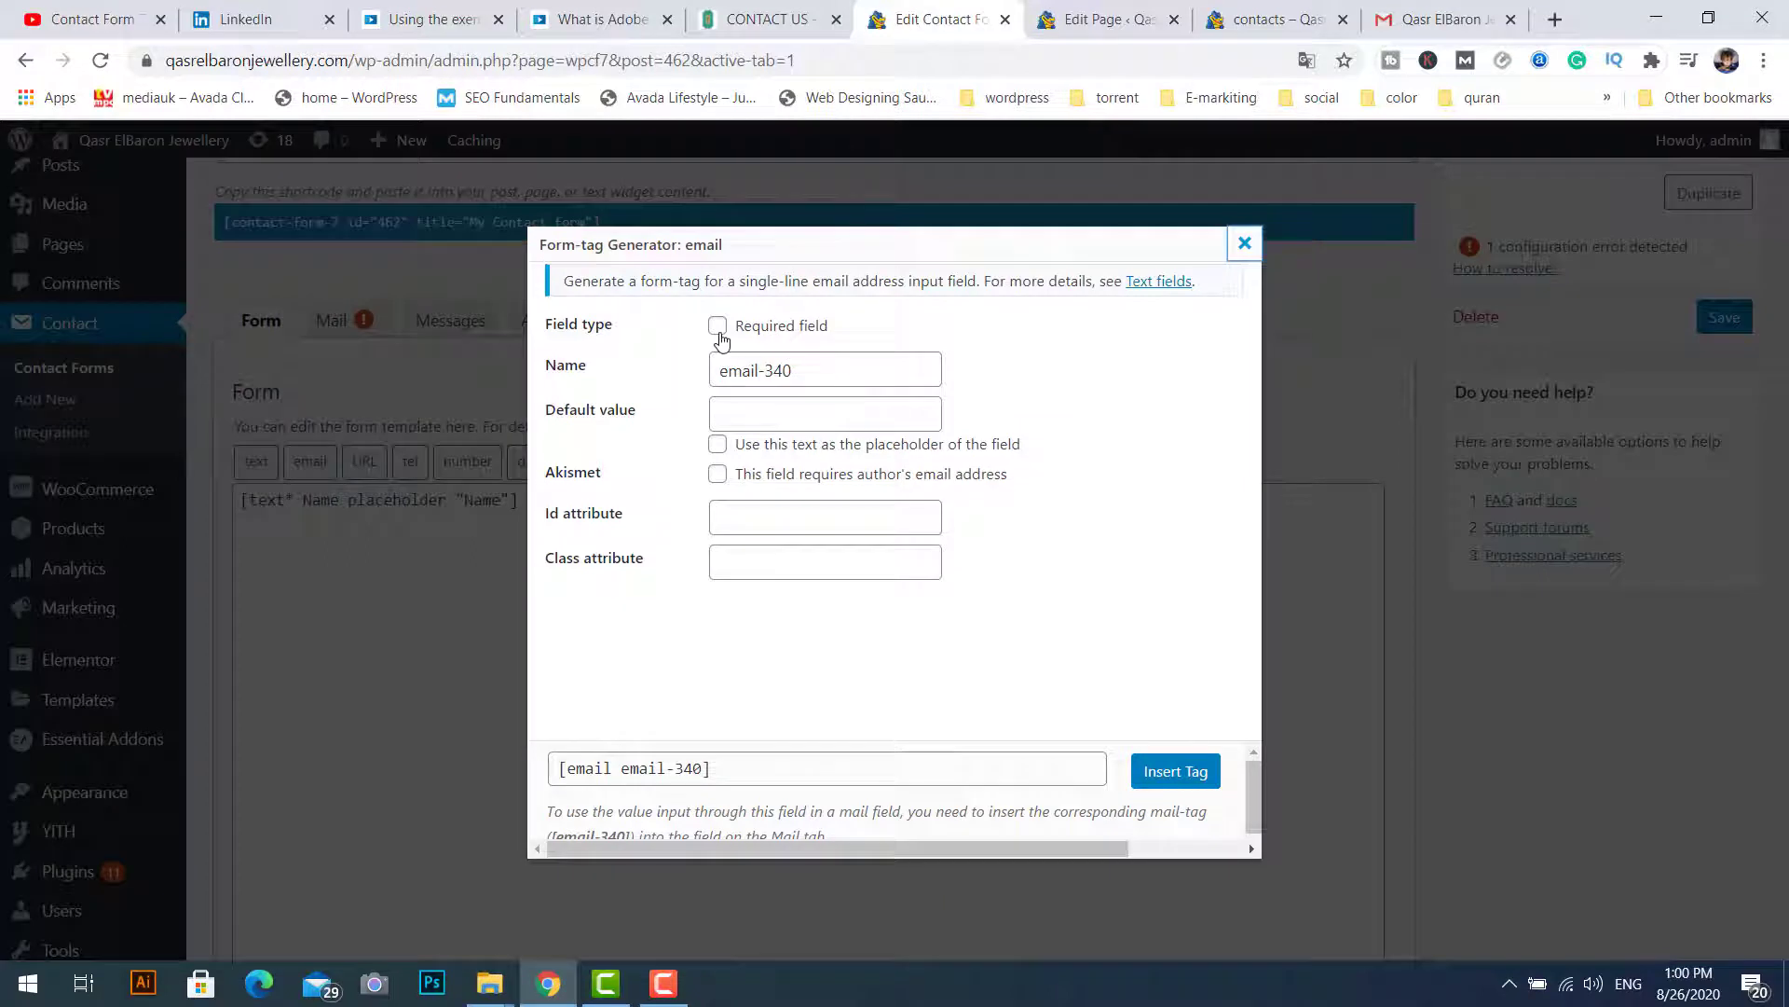
pyautogui.click(718, 326)
pyautogui.moveTo(797, 371); pyautogui.dragTo(705, 373)
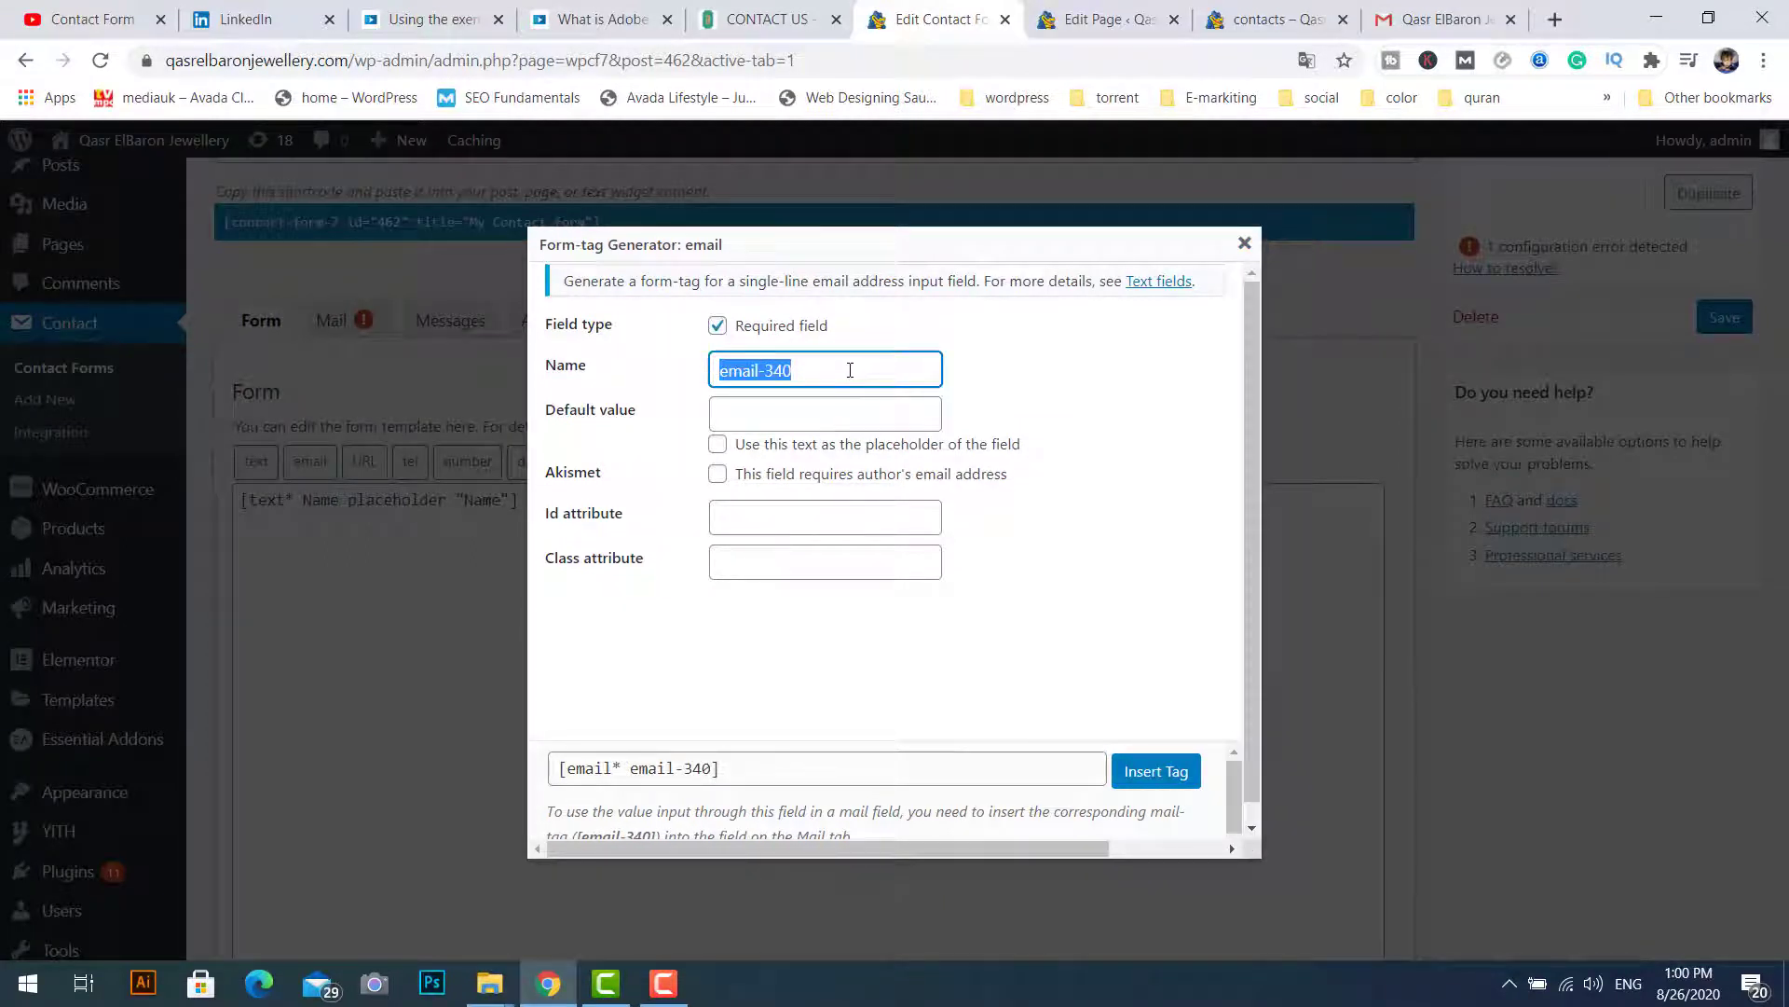
pyautogui.write('Email')
pyautogui.click(758, 413)
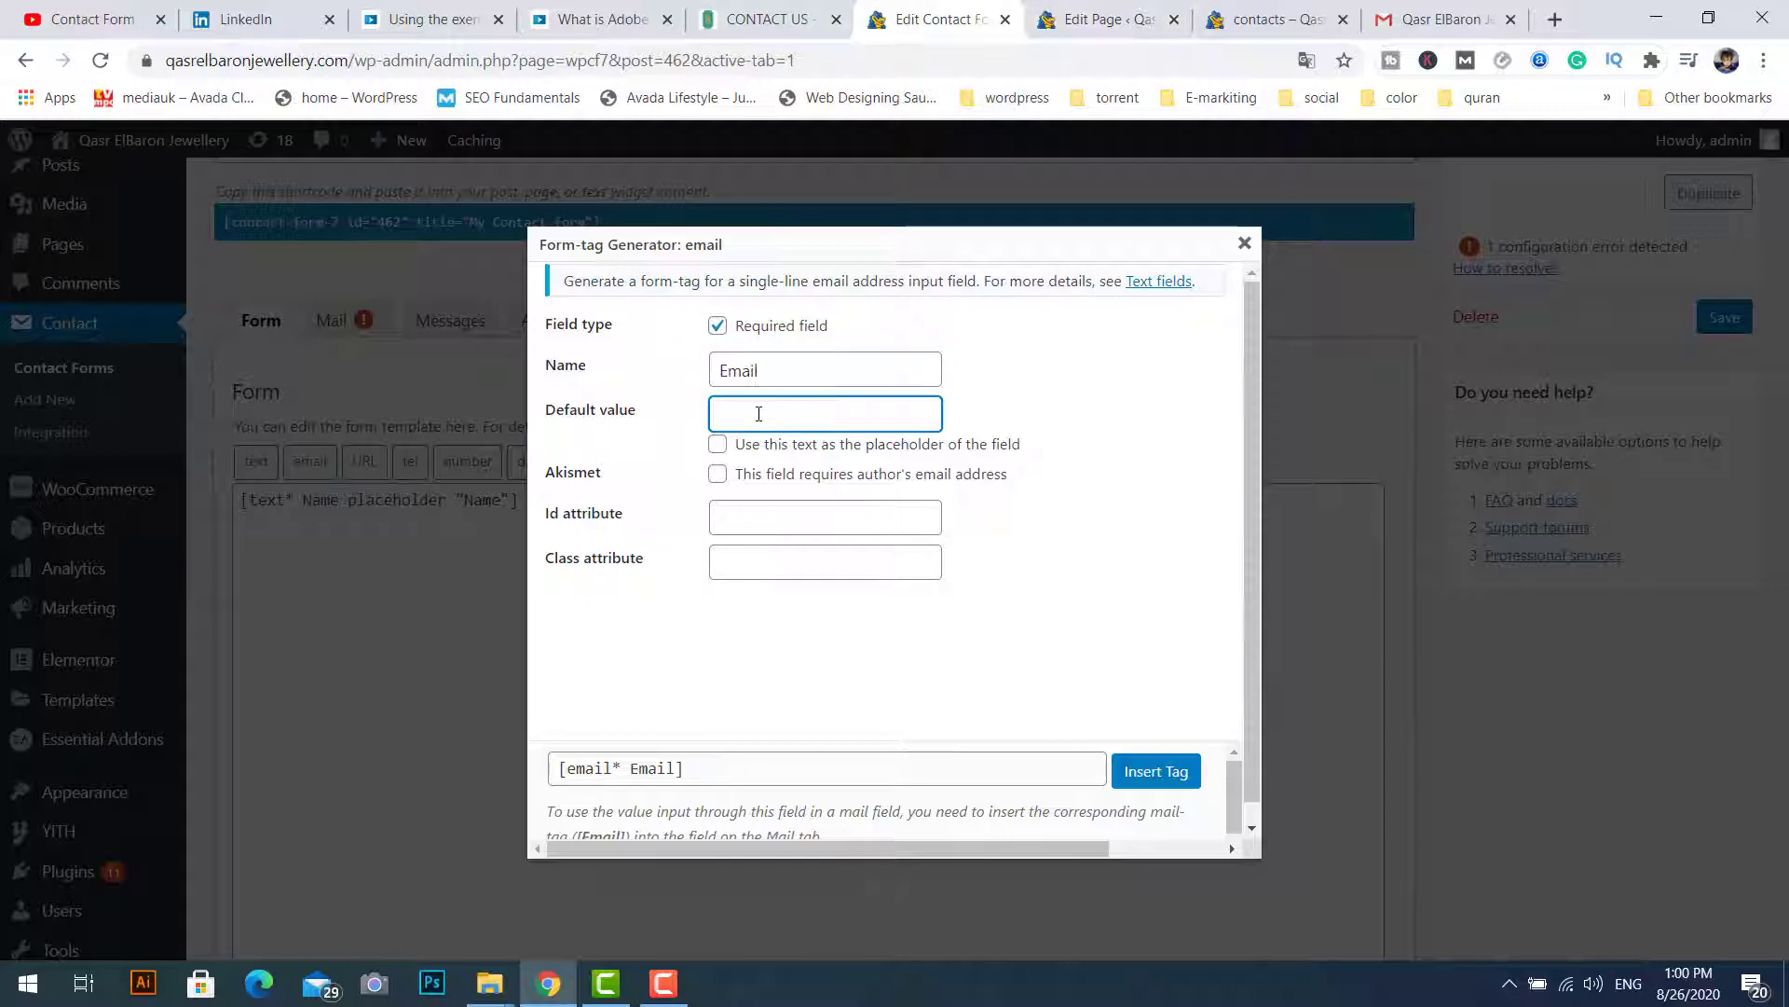
pyautogui.write('Email')
pyautogui.click(718, 445)
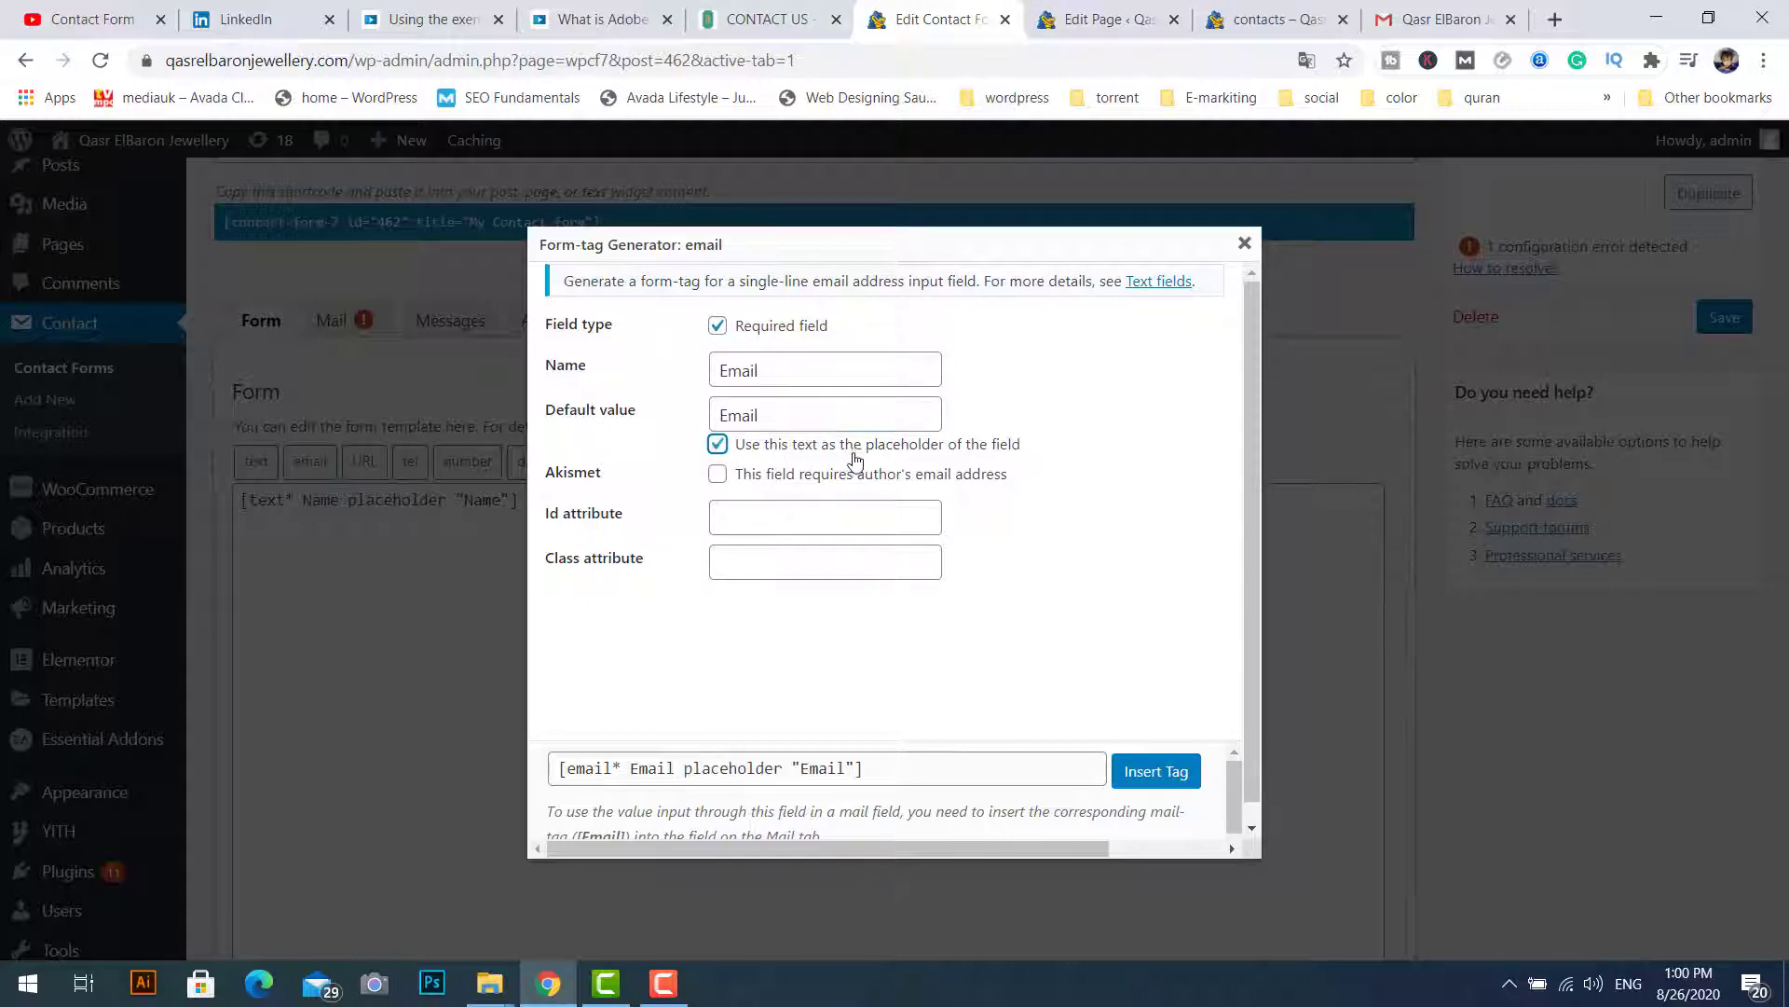
pyautogui.click(1140, 774)
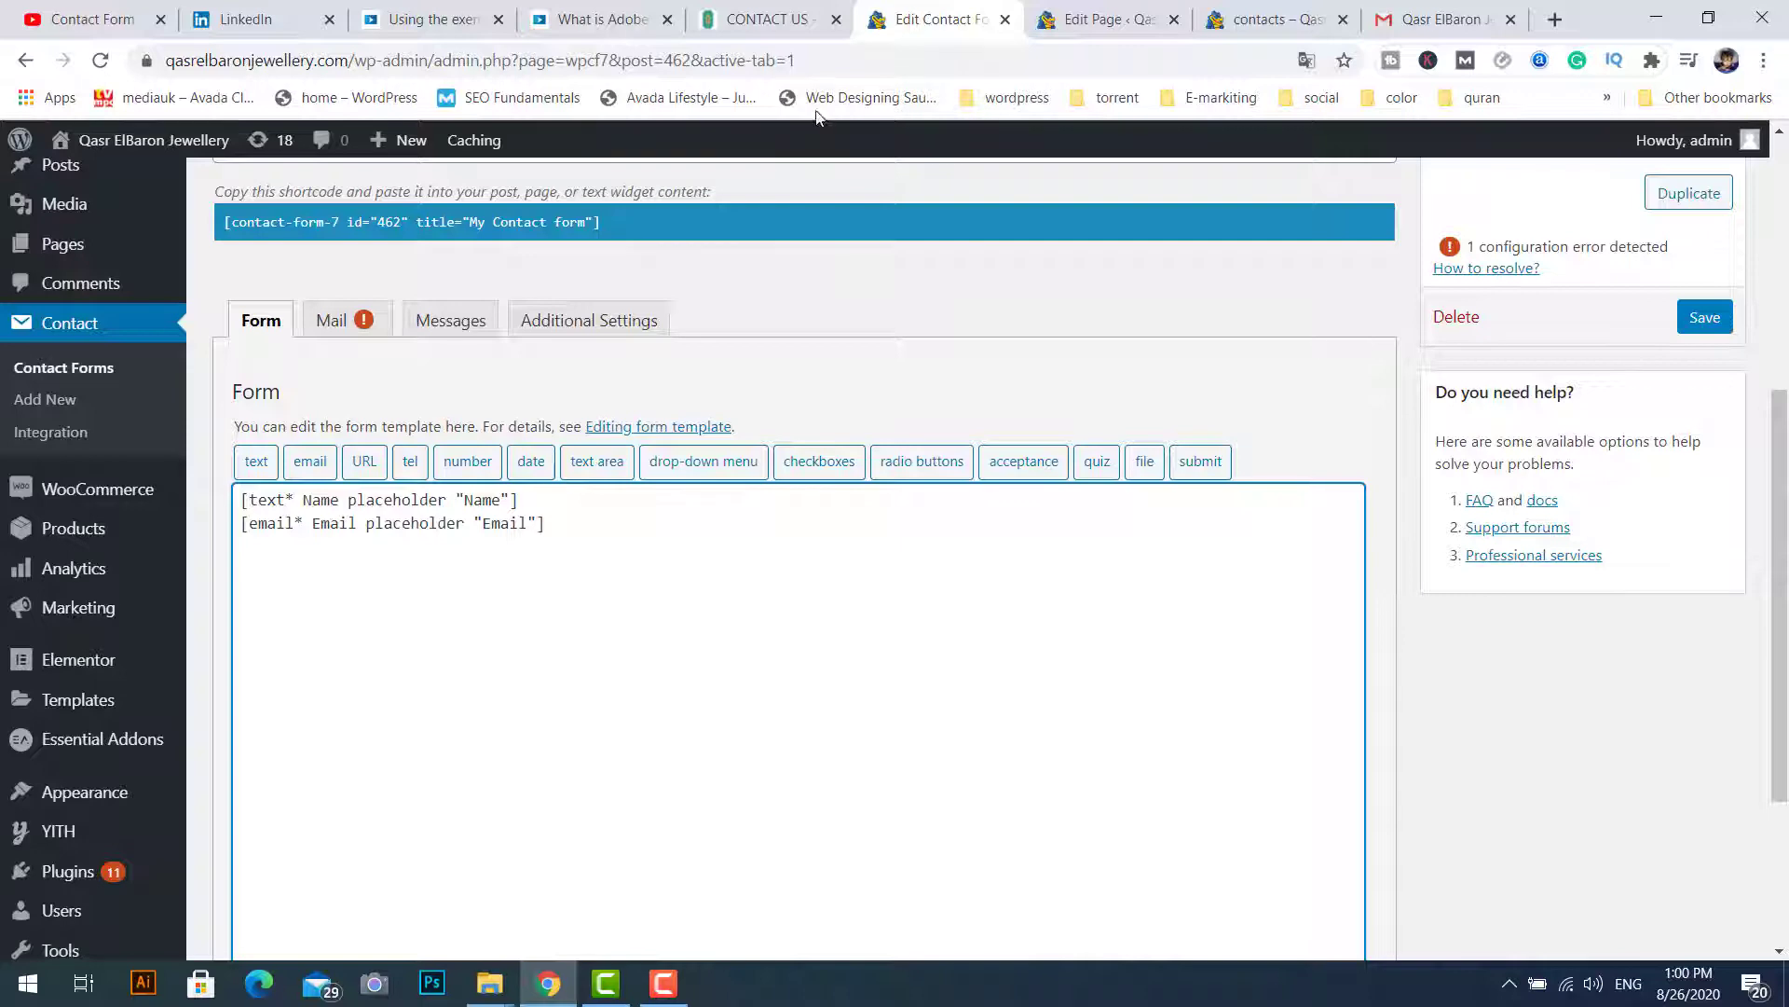
pyautogui.click(760, 19)
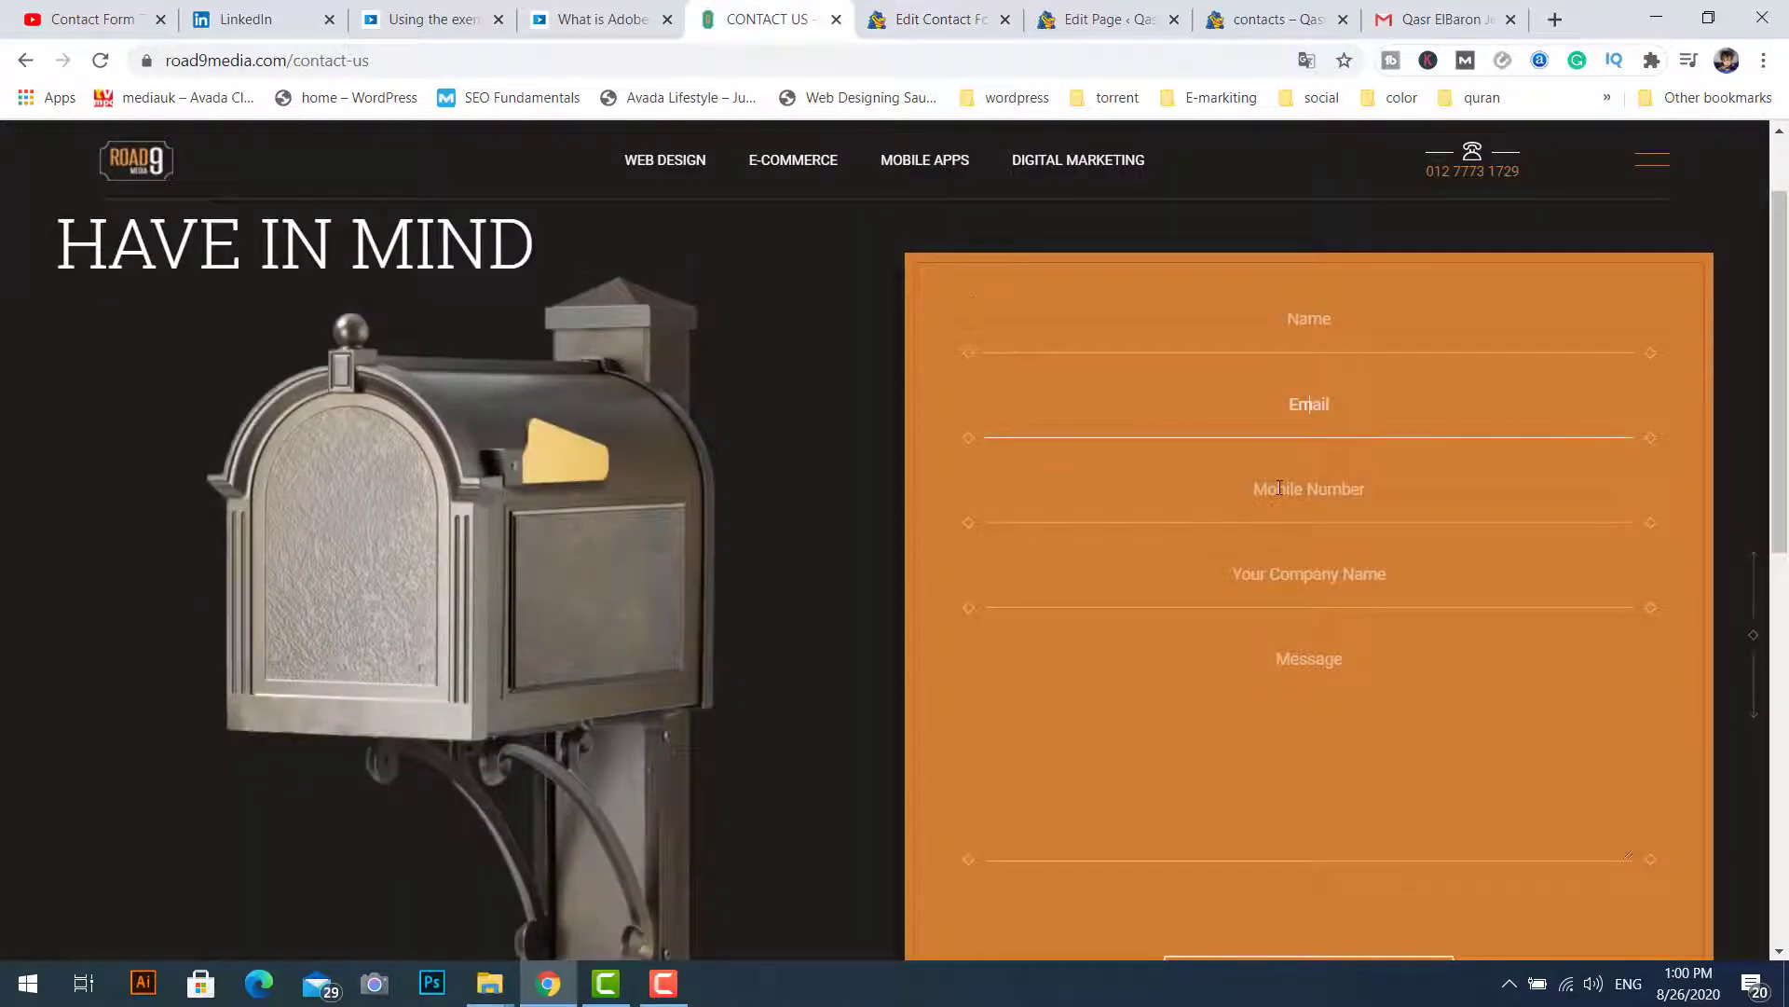
pyautogui.click(937, 18)
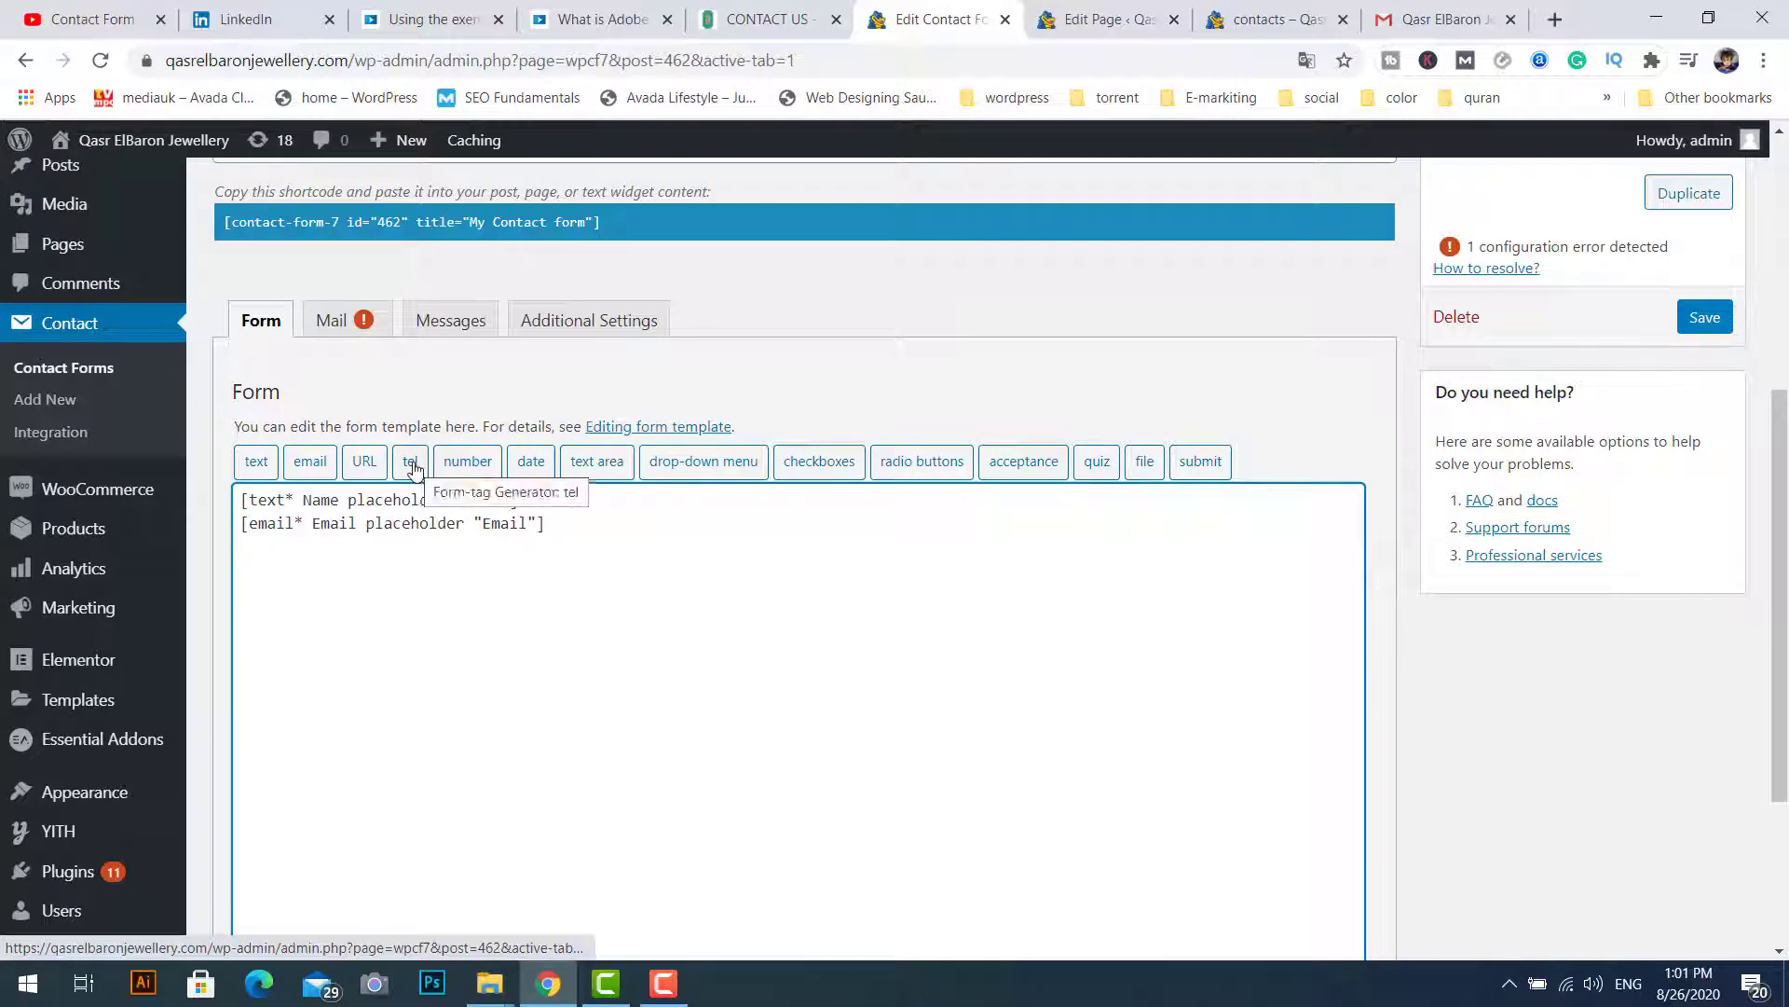
# Step: Add a required Mobil telephone field tag to the form
pyautogui.click(414, 468)
pyautogui.click(718, 346)
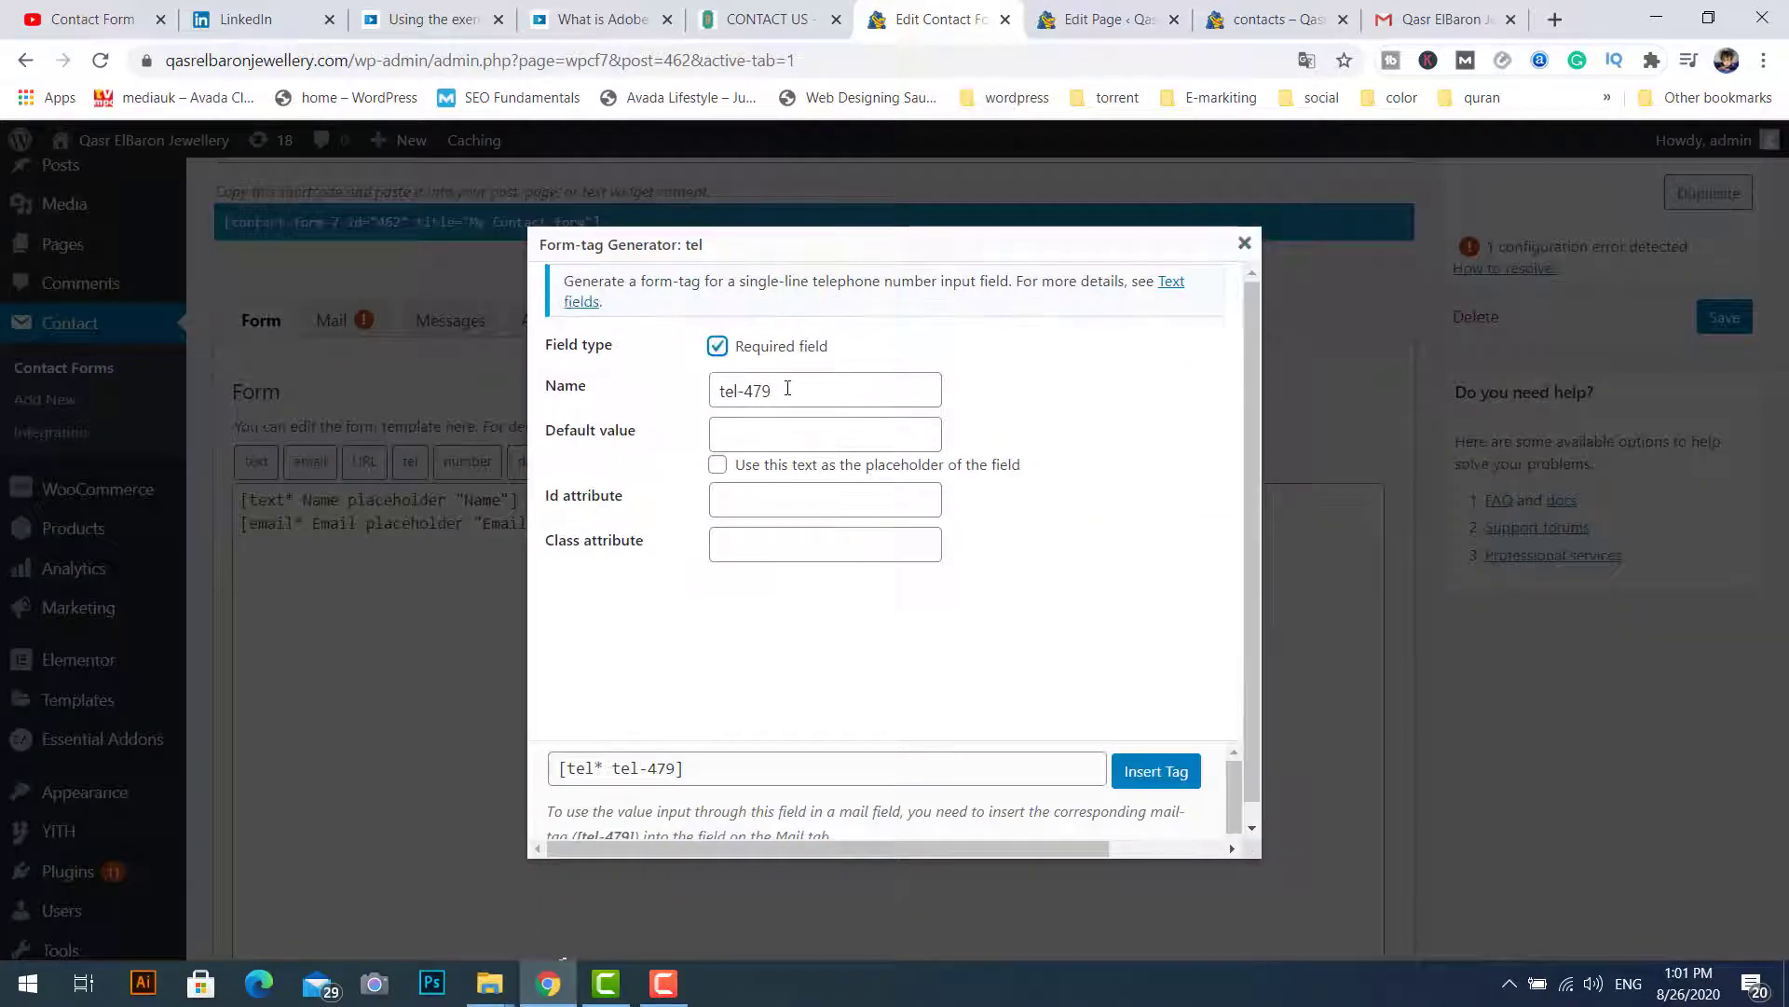
pyautogui.moveTo(787, 389); pyautogui.dragTo(697, 387)
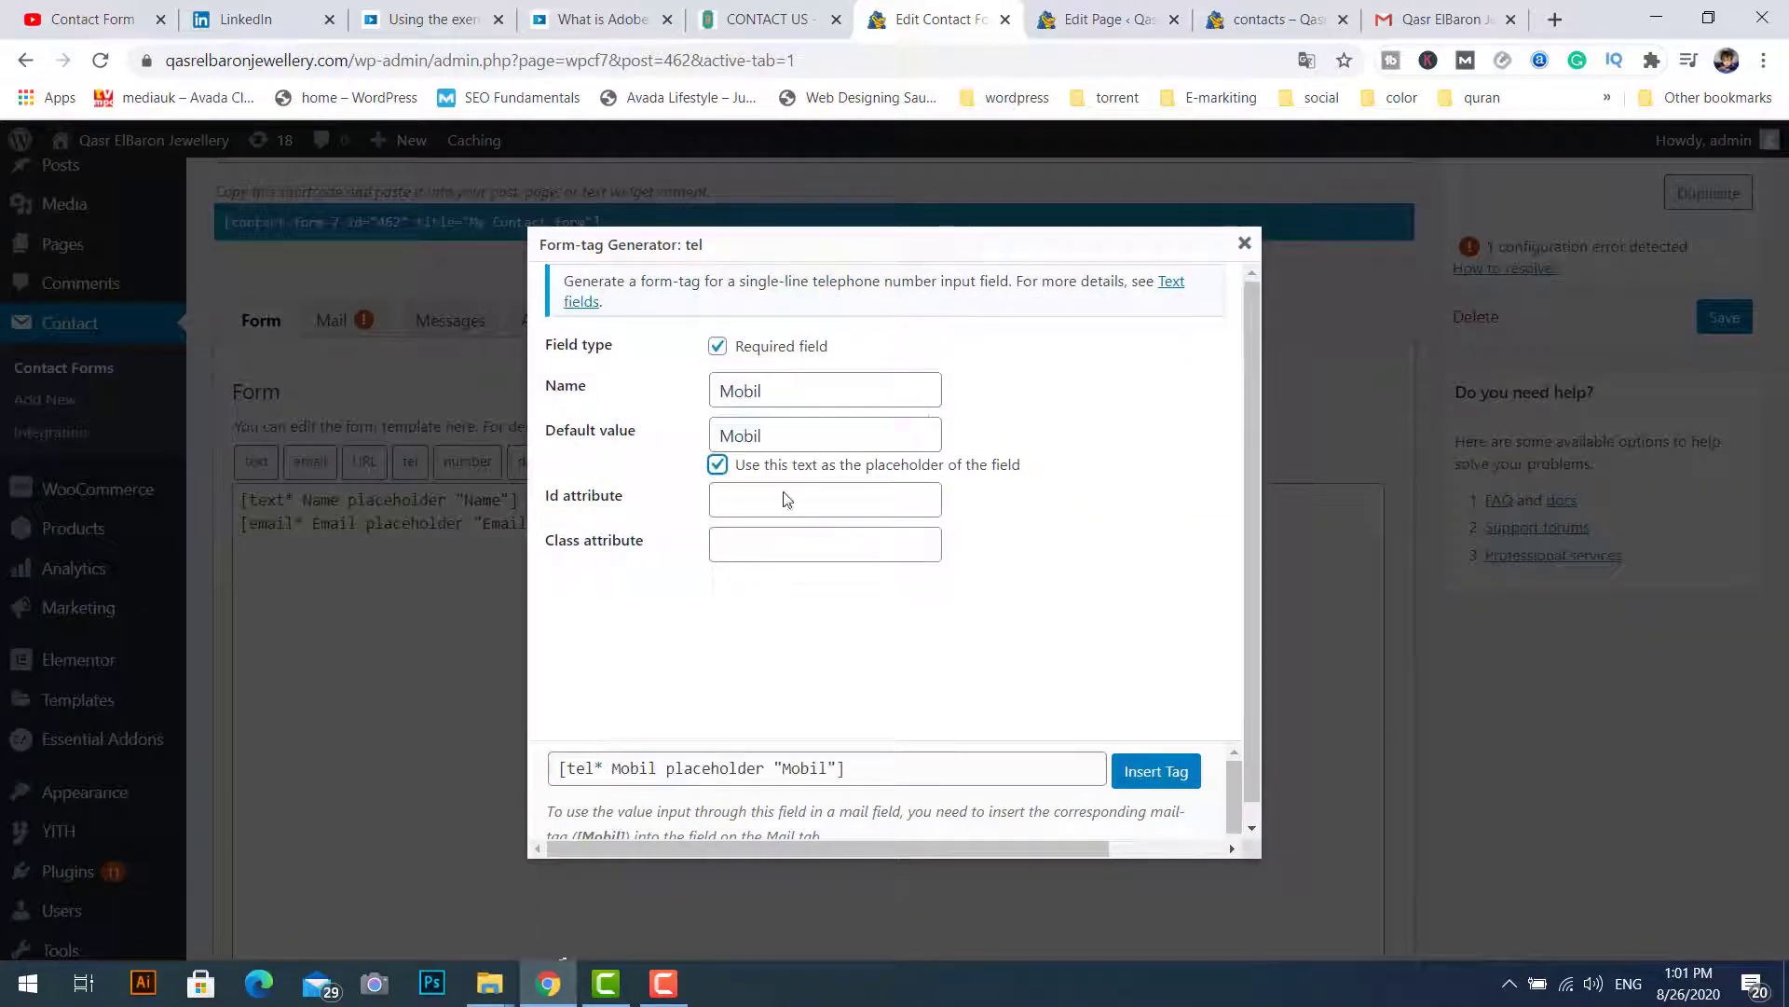
pyautogui.click(1170, 775)
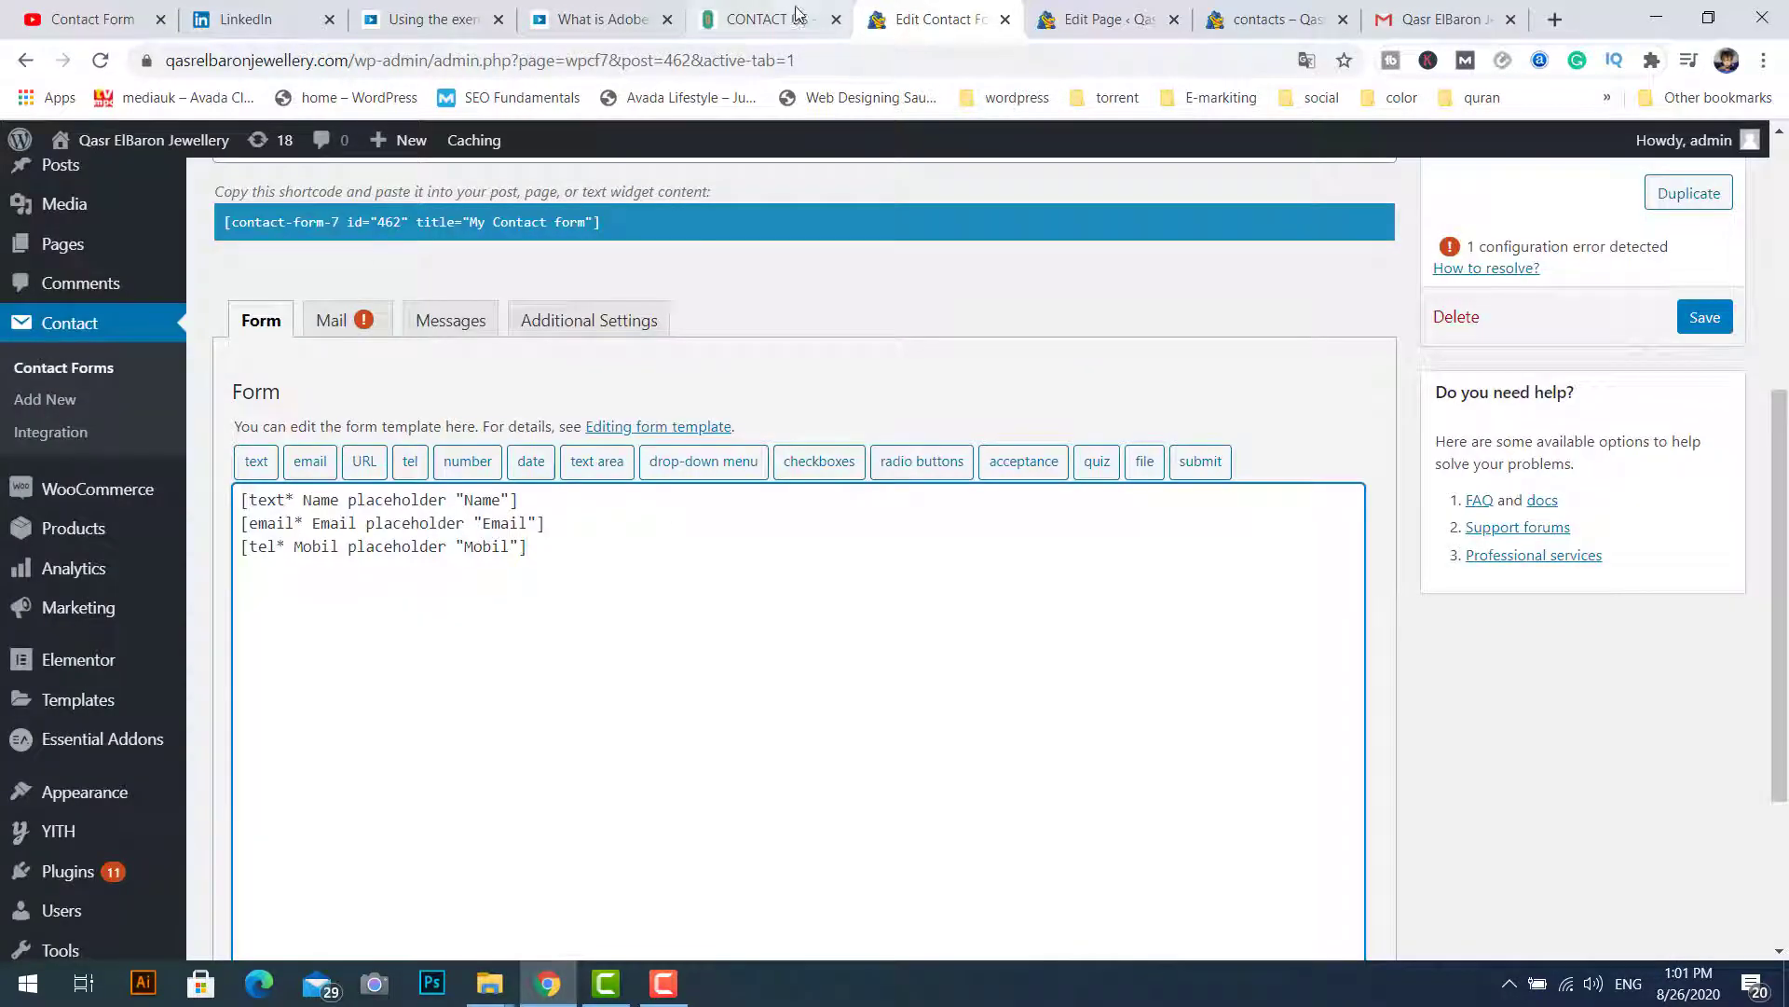
pyautogui.click(759, 19)
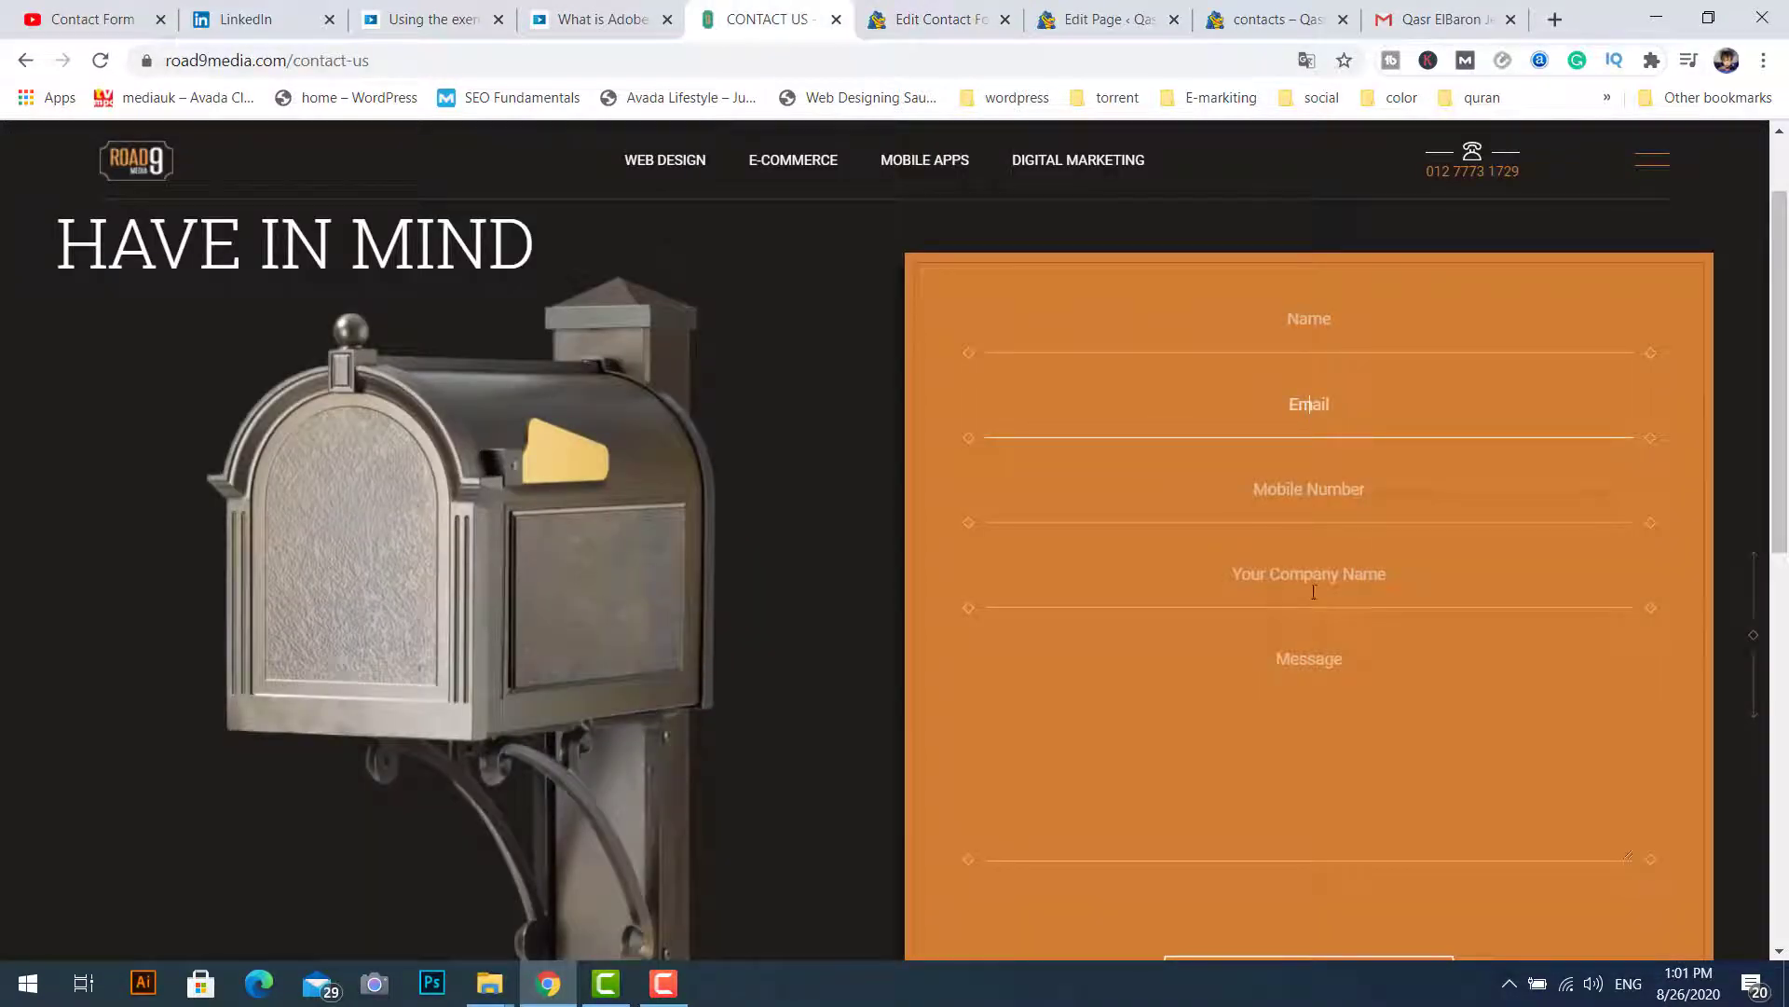
pyautogui.click(922, 21)
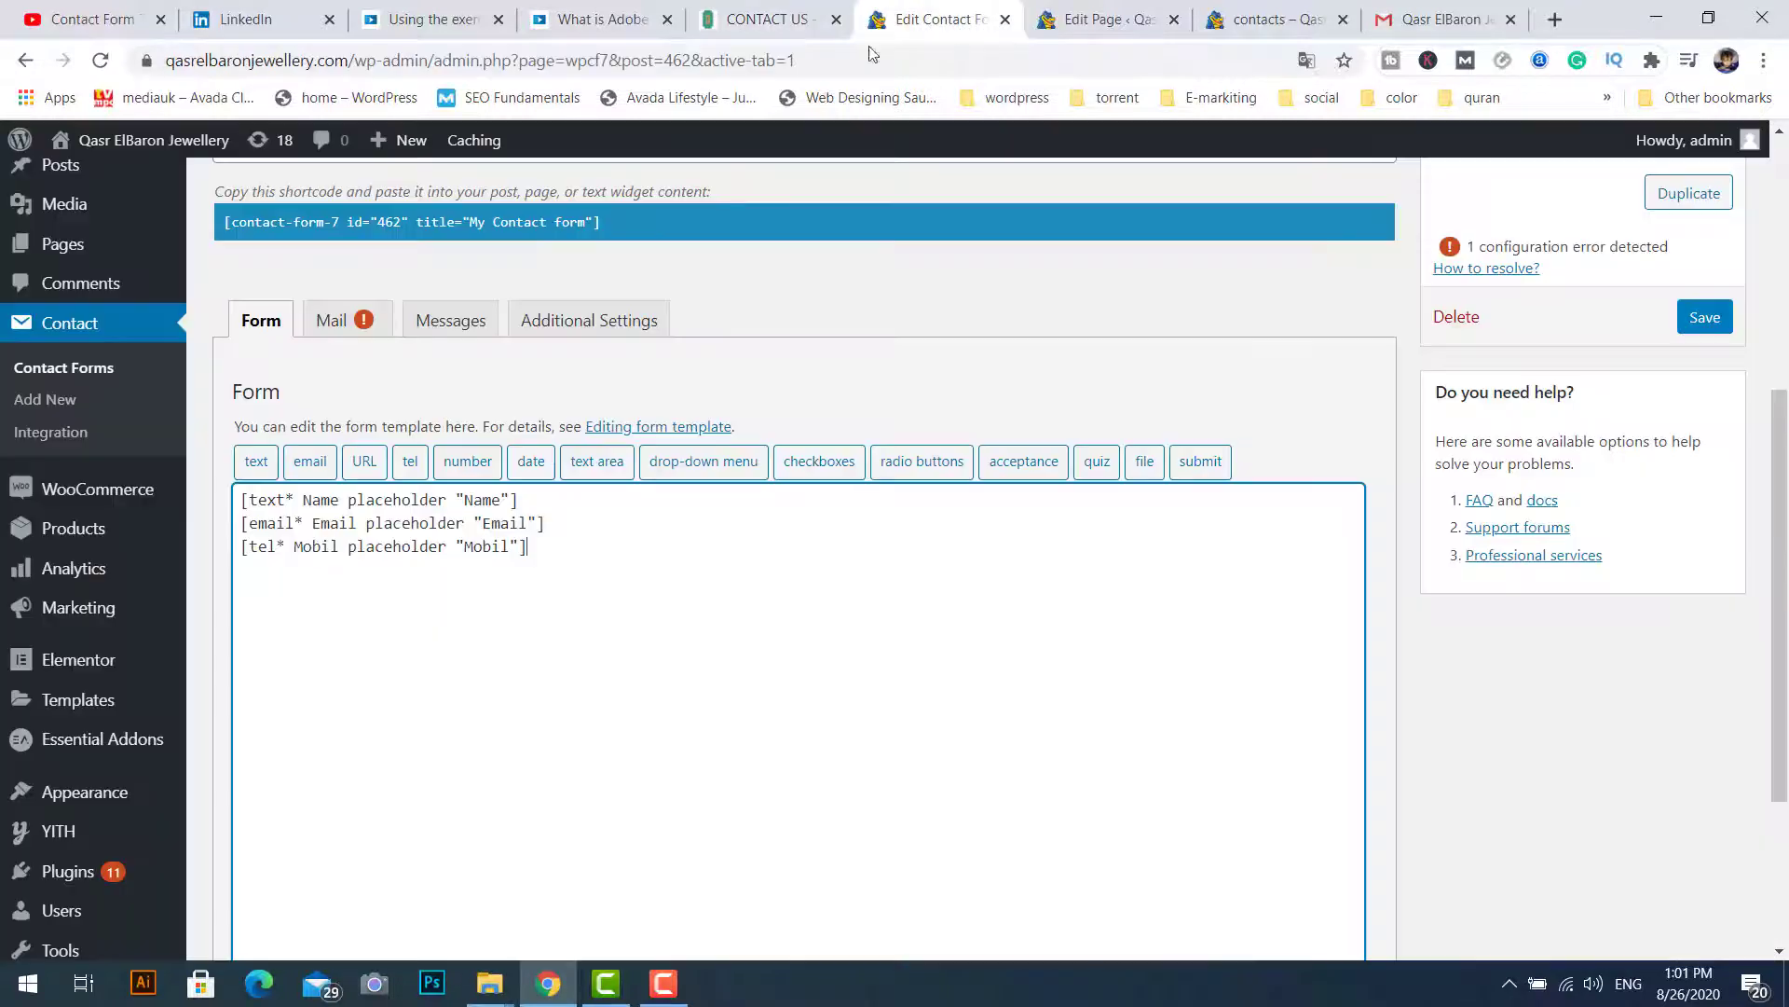
# Step: Add the Companyname single-line text field tag
pyautogui.click(256, 460)
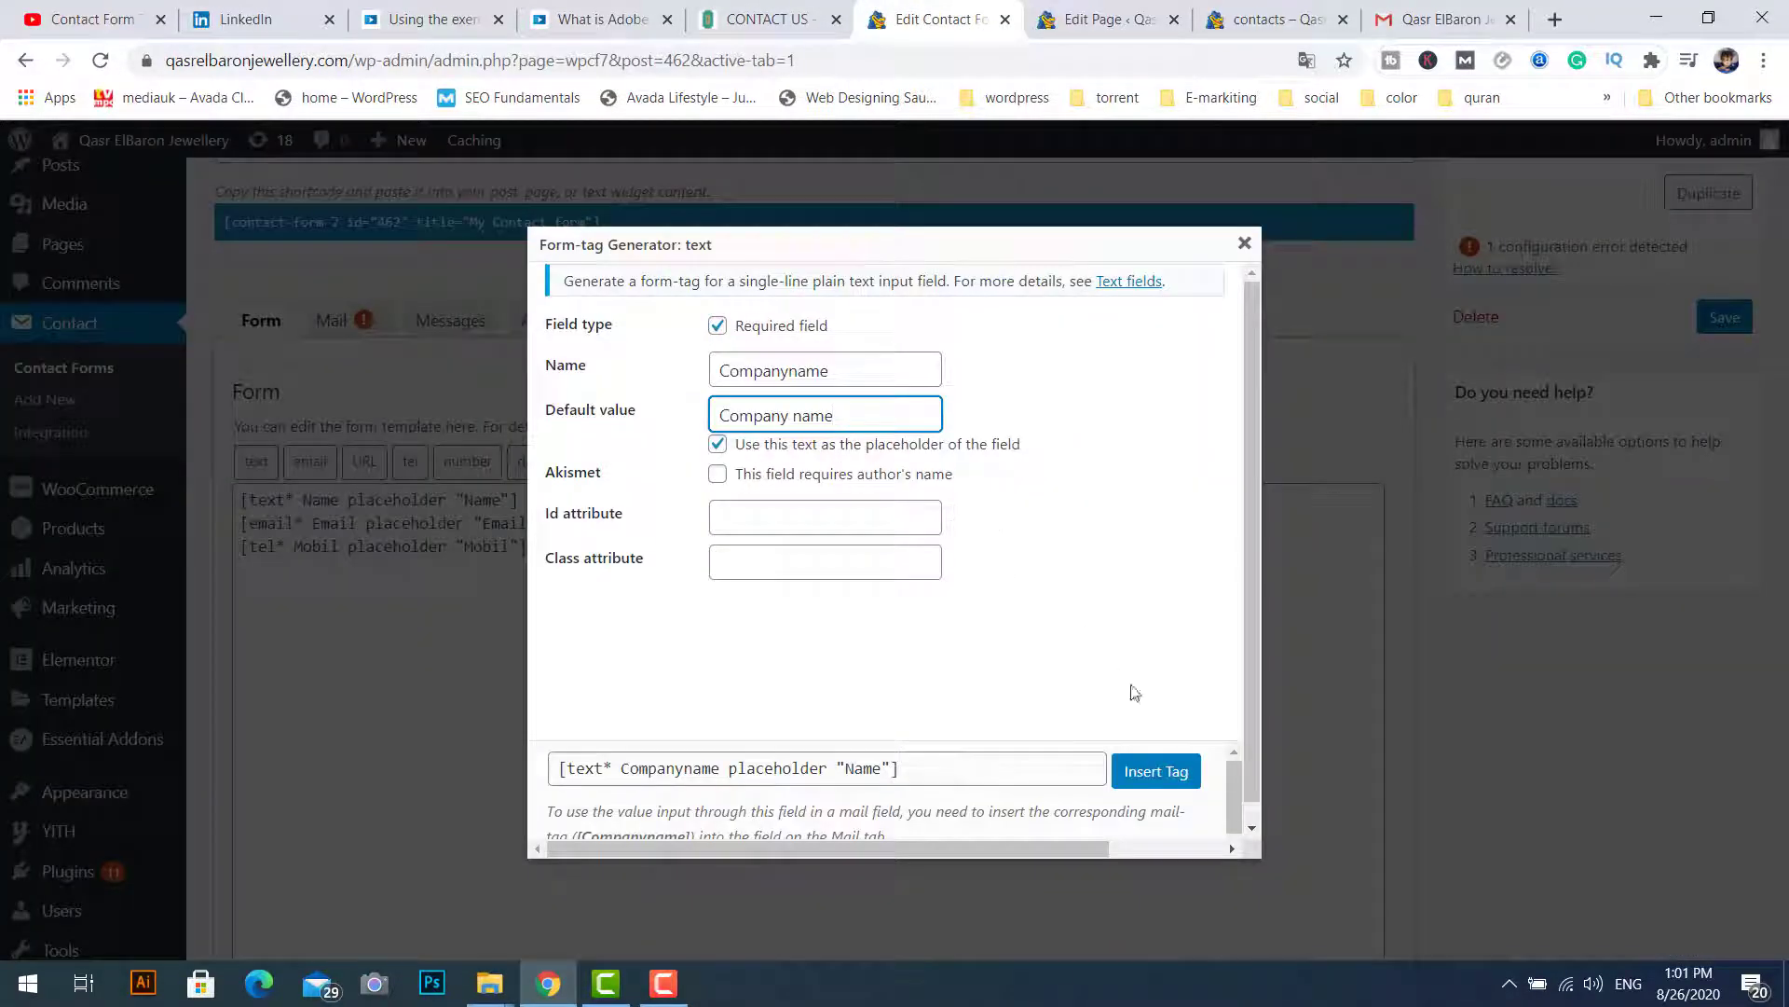
pyautogui.click(1156, 771)
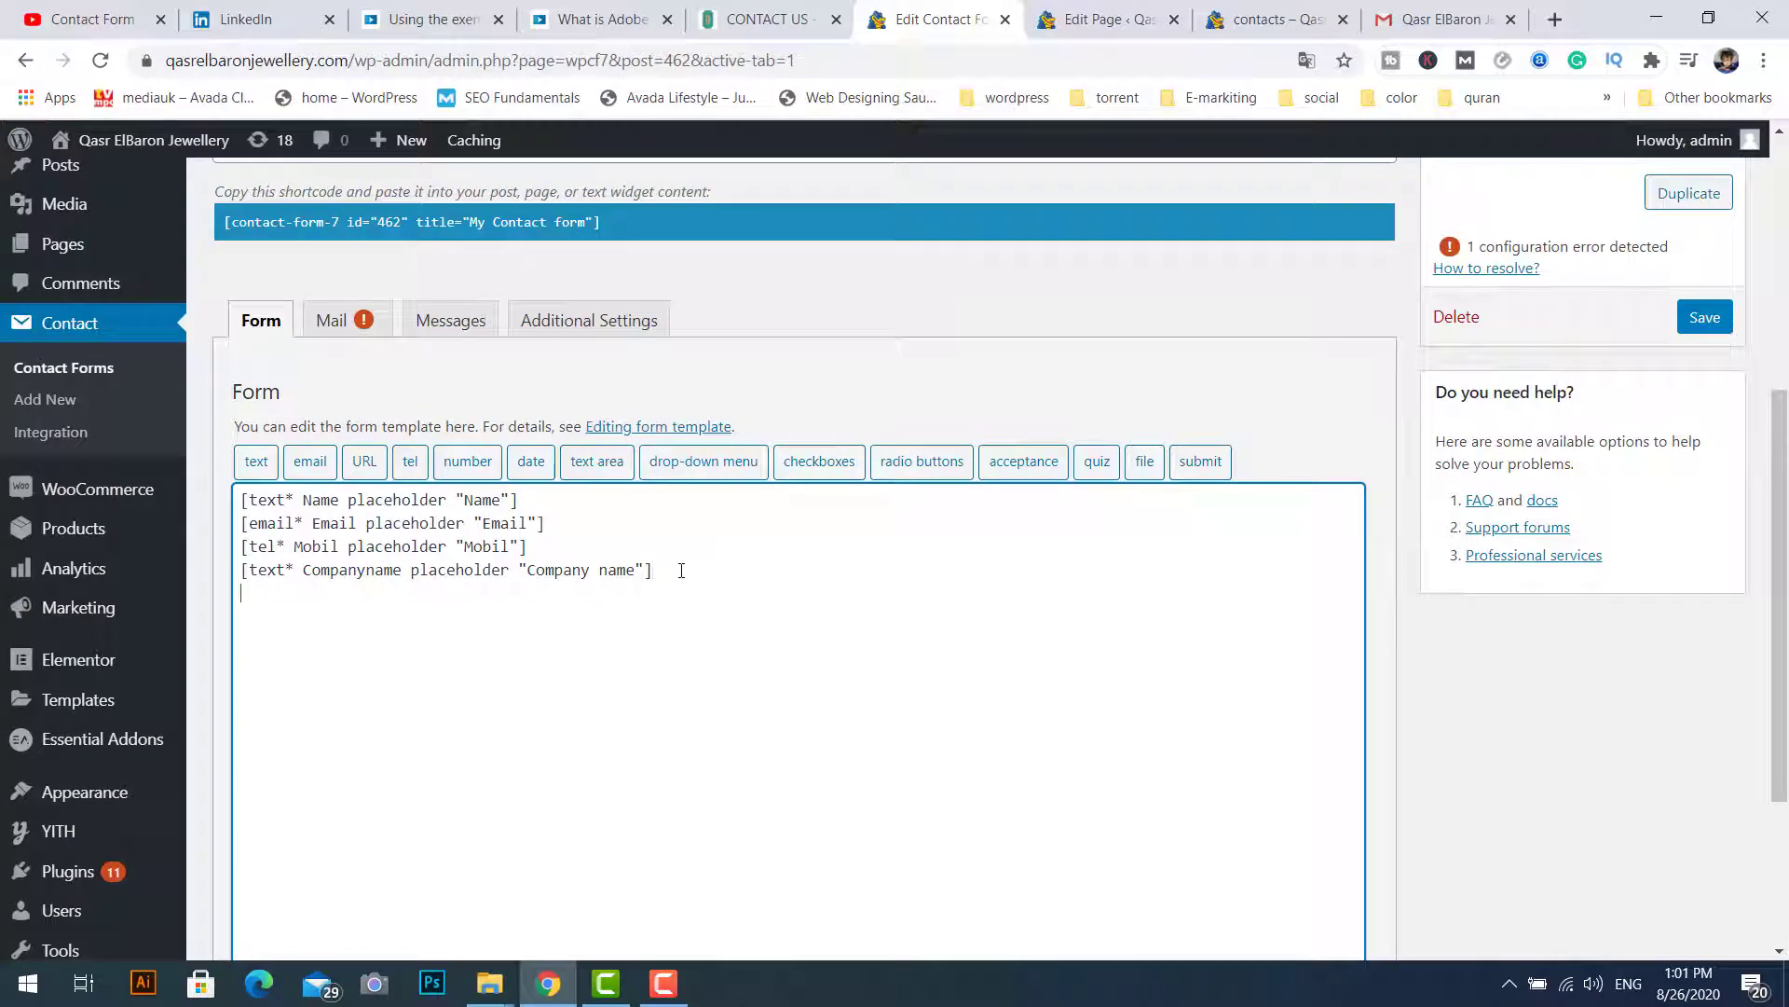
pyautogui.click(773, 20)
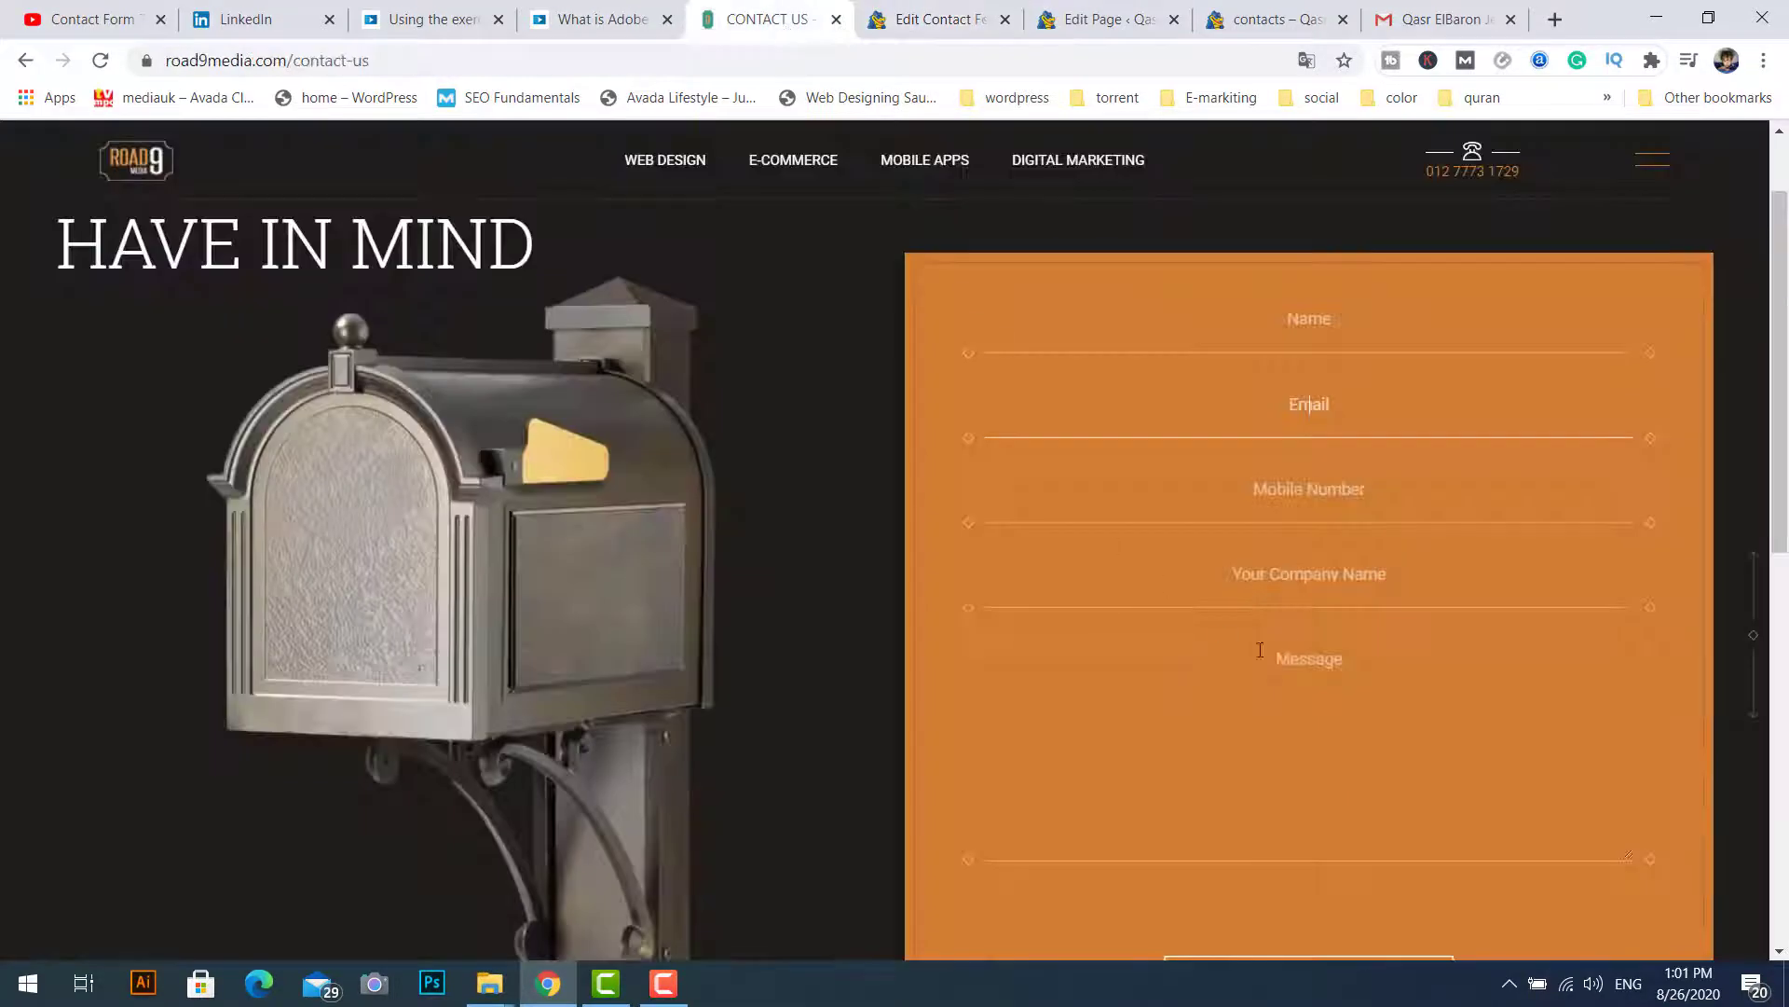
pyautogui.click(937, 20)
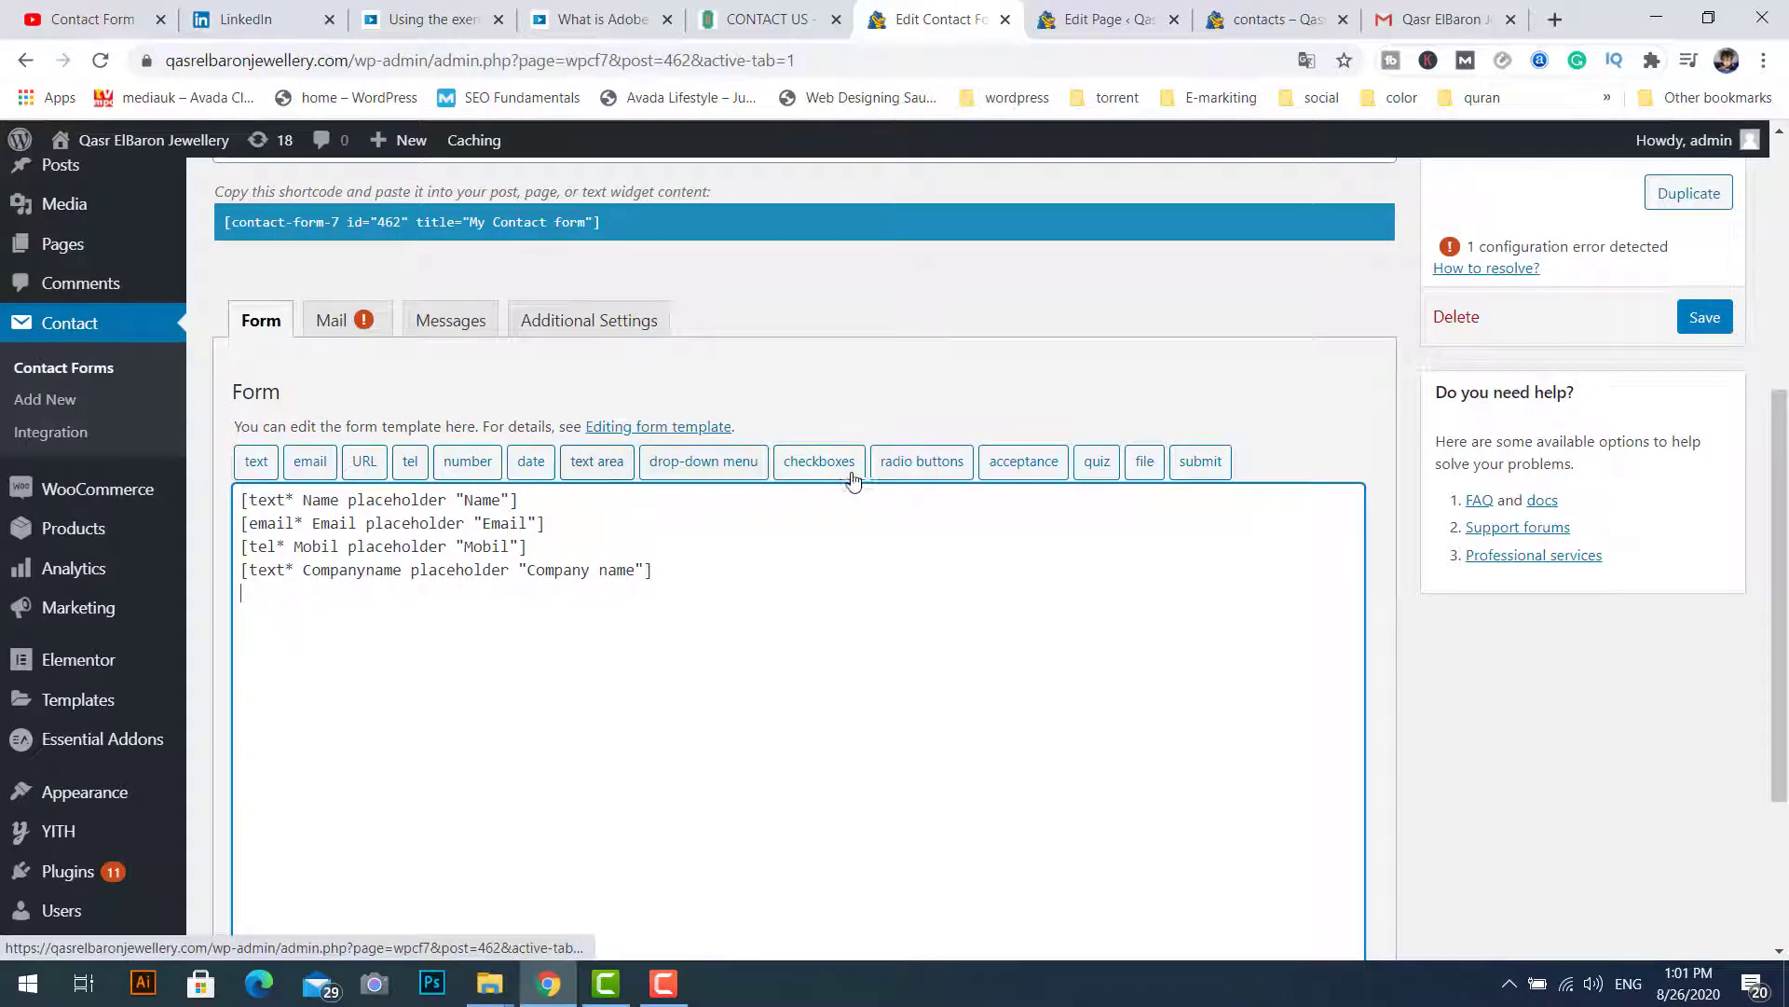
# Step: Add a Message textarea using 'Message' as its name and placeholder
pyautogui.click(596, 461)
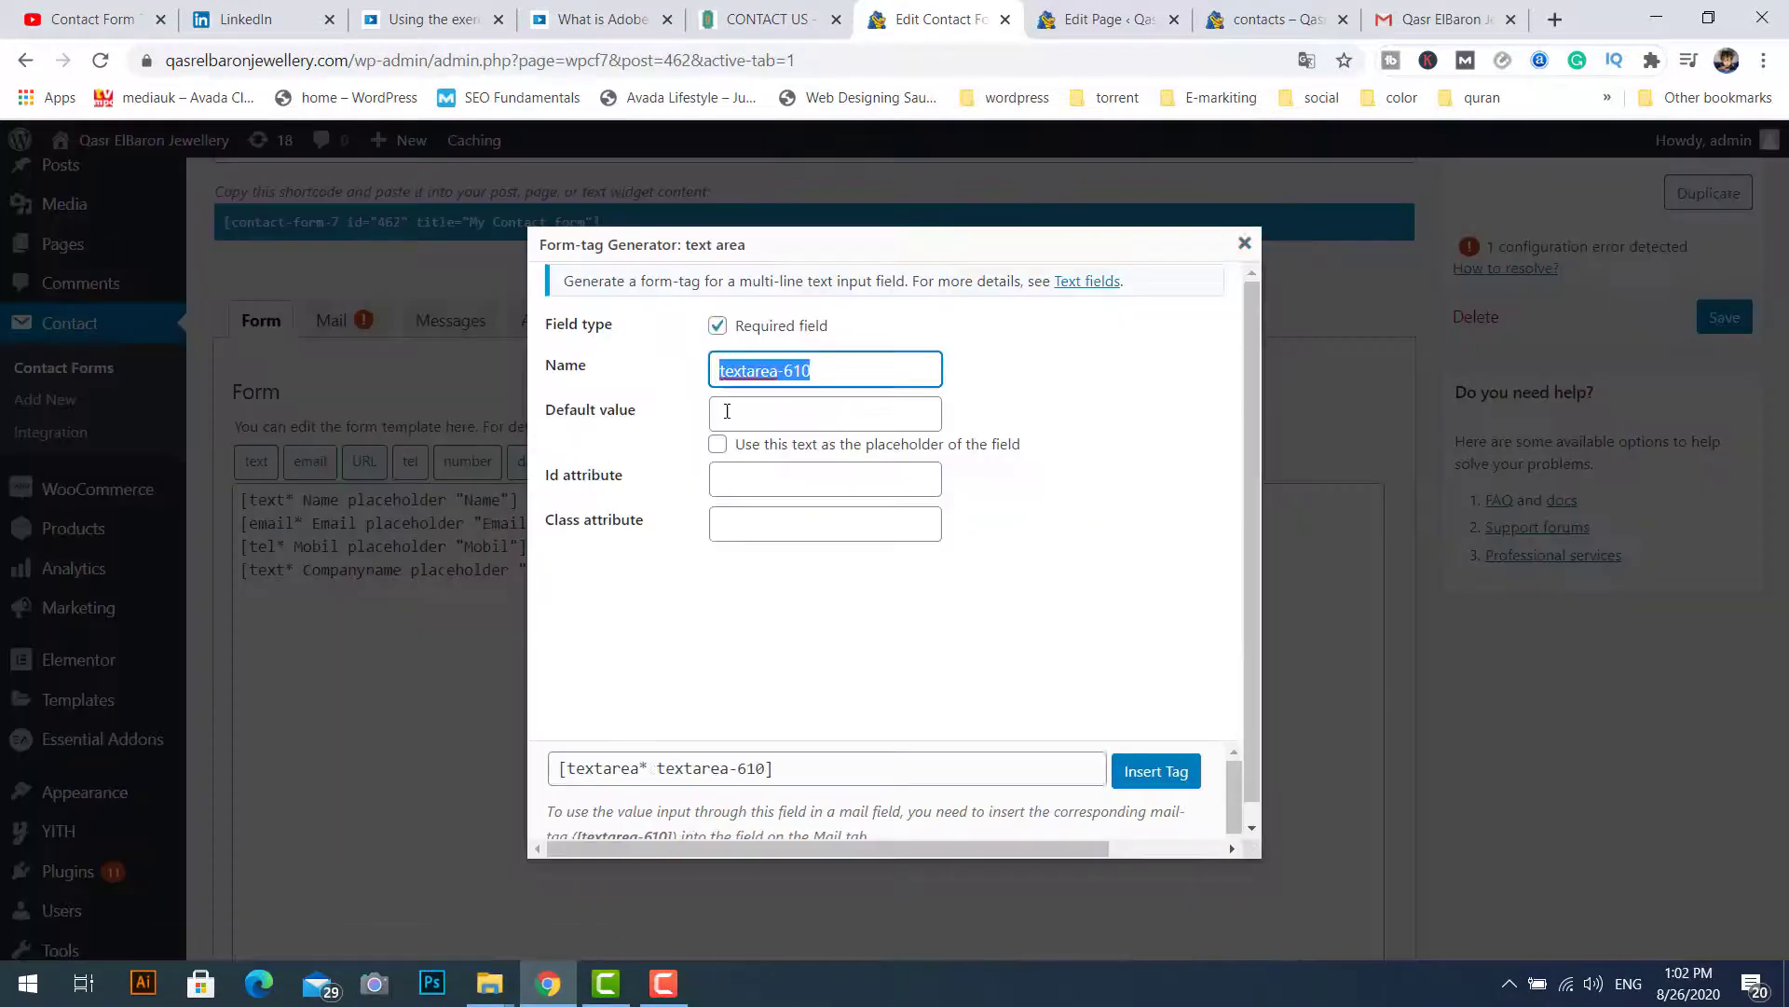
pyautogui.write('Message')
pyautogui.hotkey('ctrl', 'a')
pyautogui.hotkey('ctrl', 'c')
pyautogui.click(761, 410)
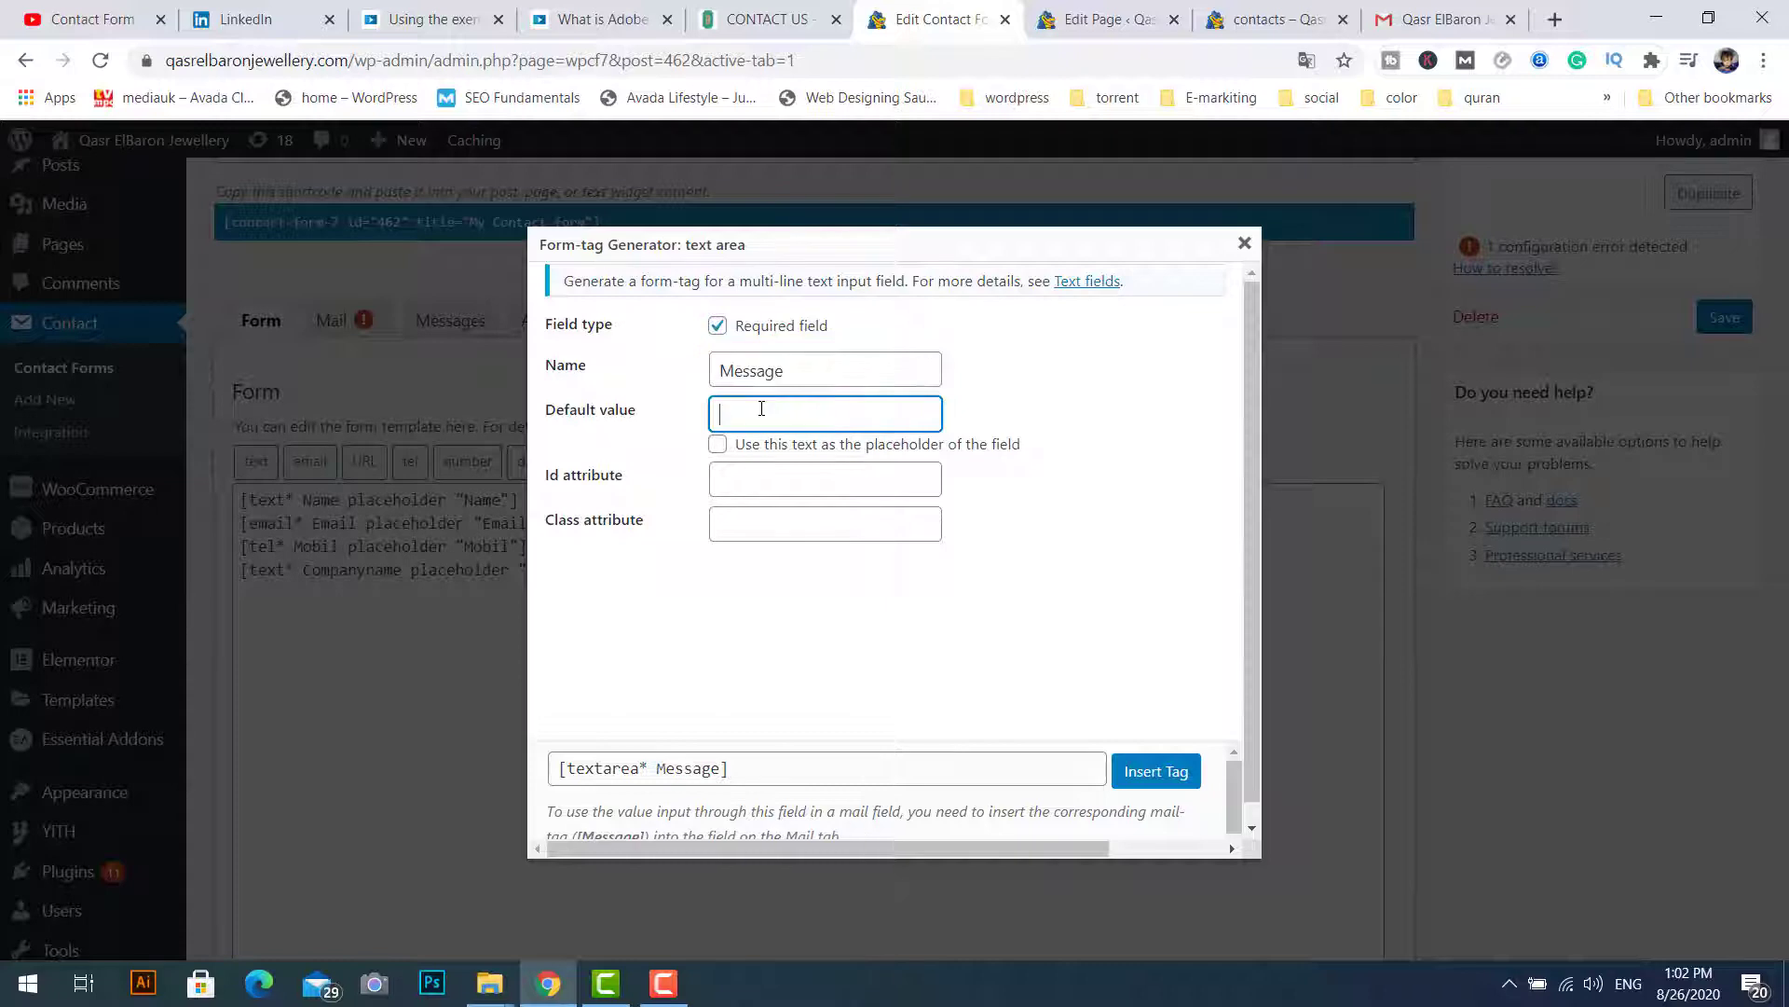
pyautogui.hotkey('ctrl', 'v')
pyautogui.click(743, 448)
pyautogui.click(1169, 771)
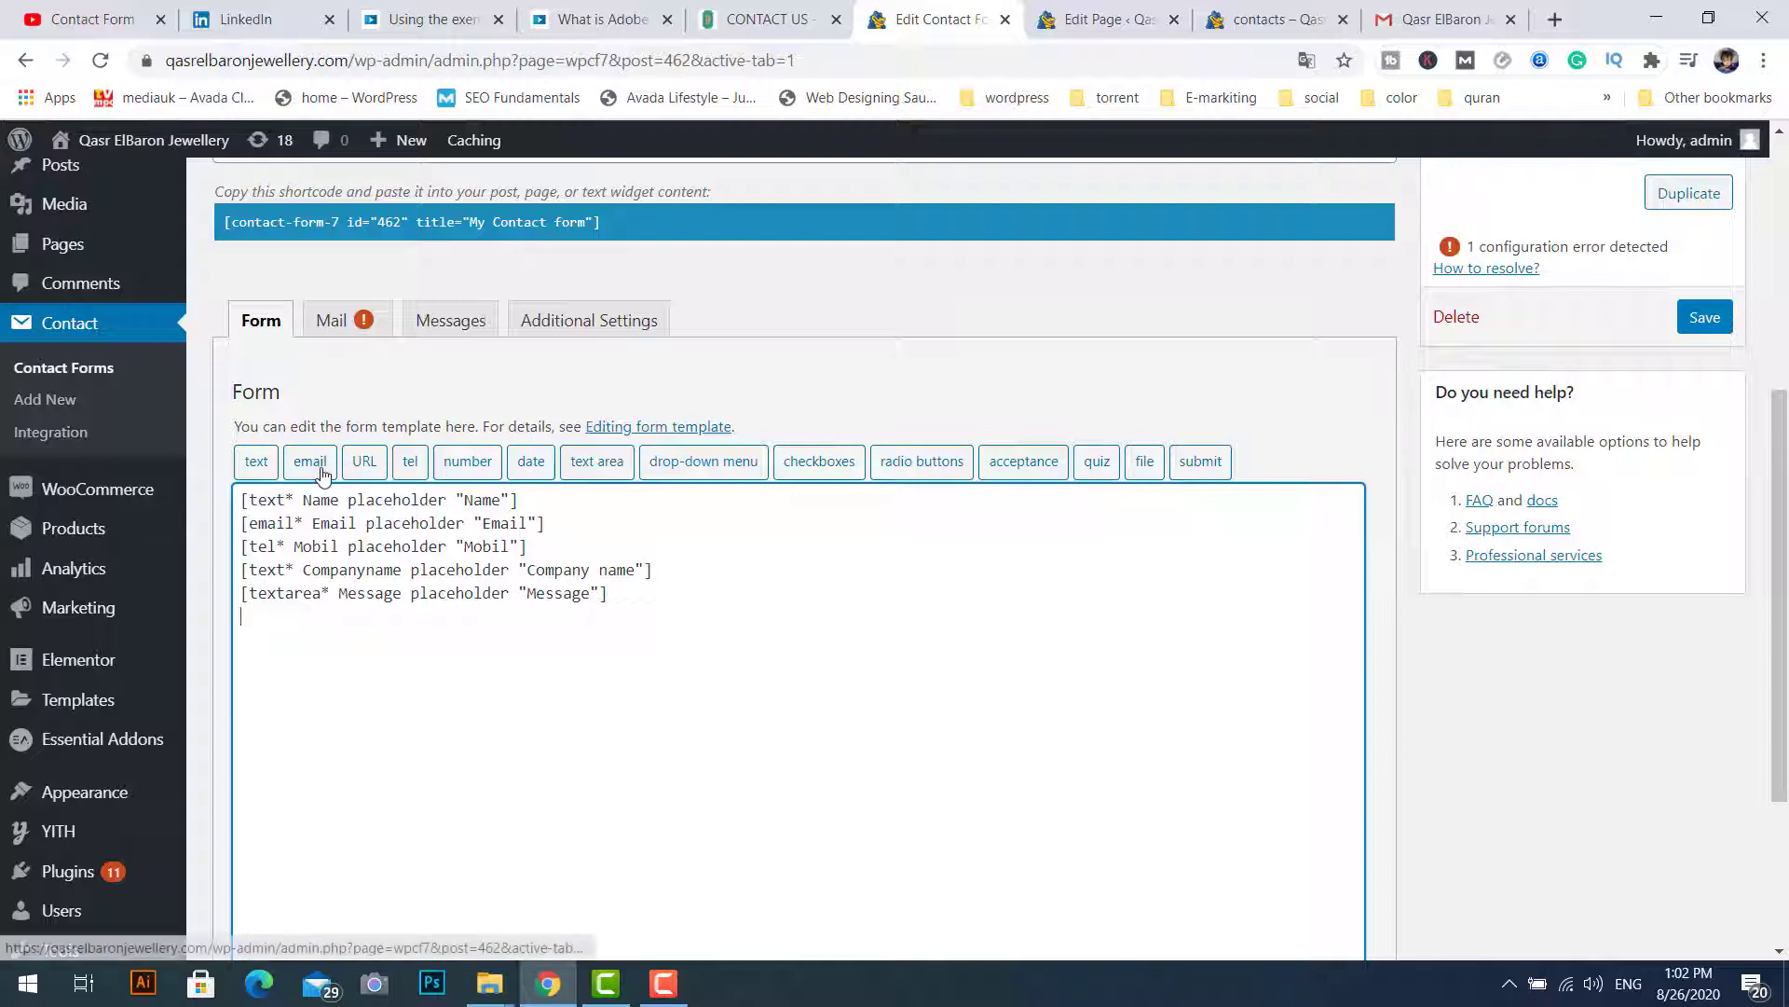
# Step: Add a submit button labelled Send and save the contact form
pyautogui.click(1194, 462)
pyautogui.click(722, 334)
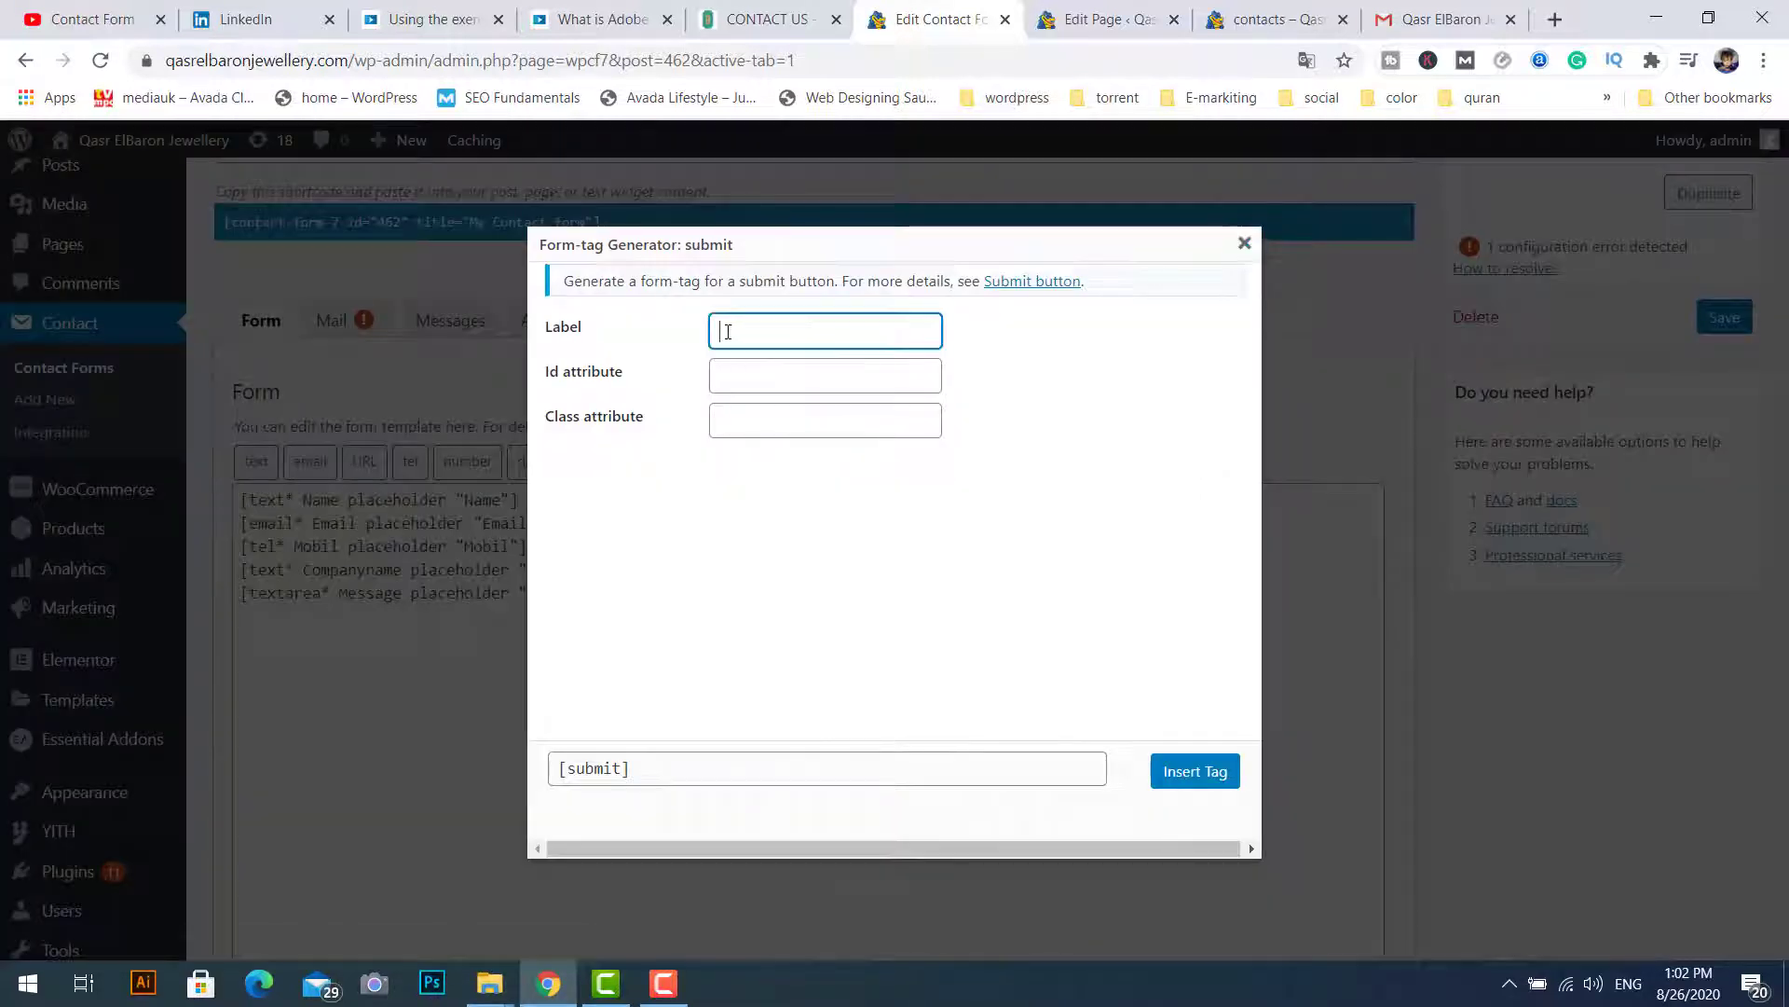
pyautogui.write('Se')
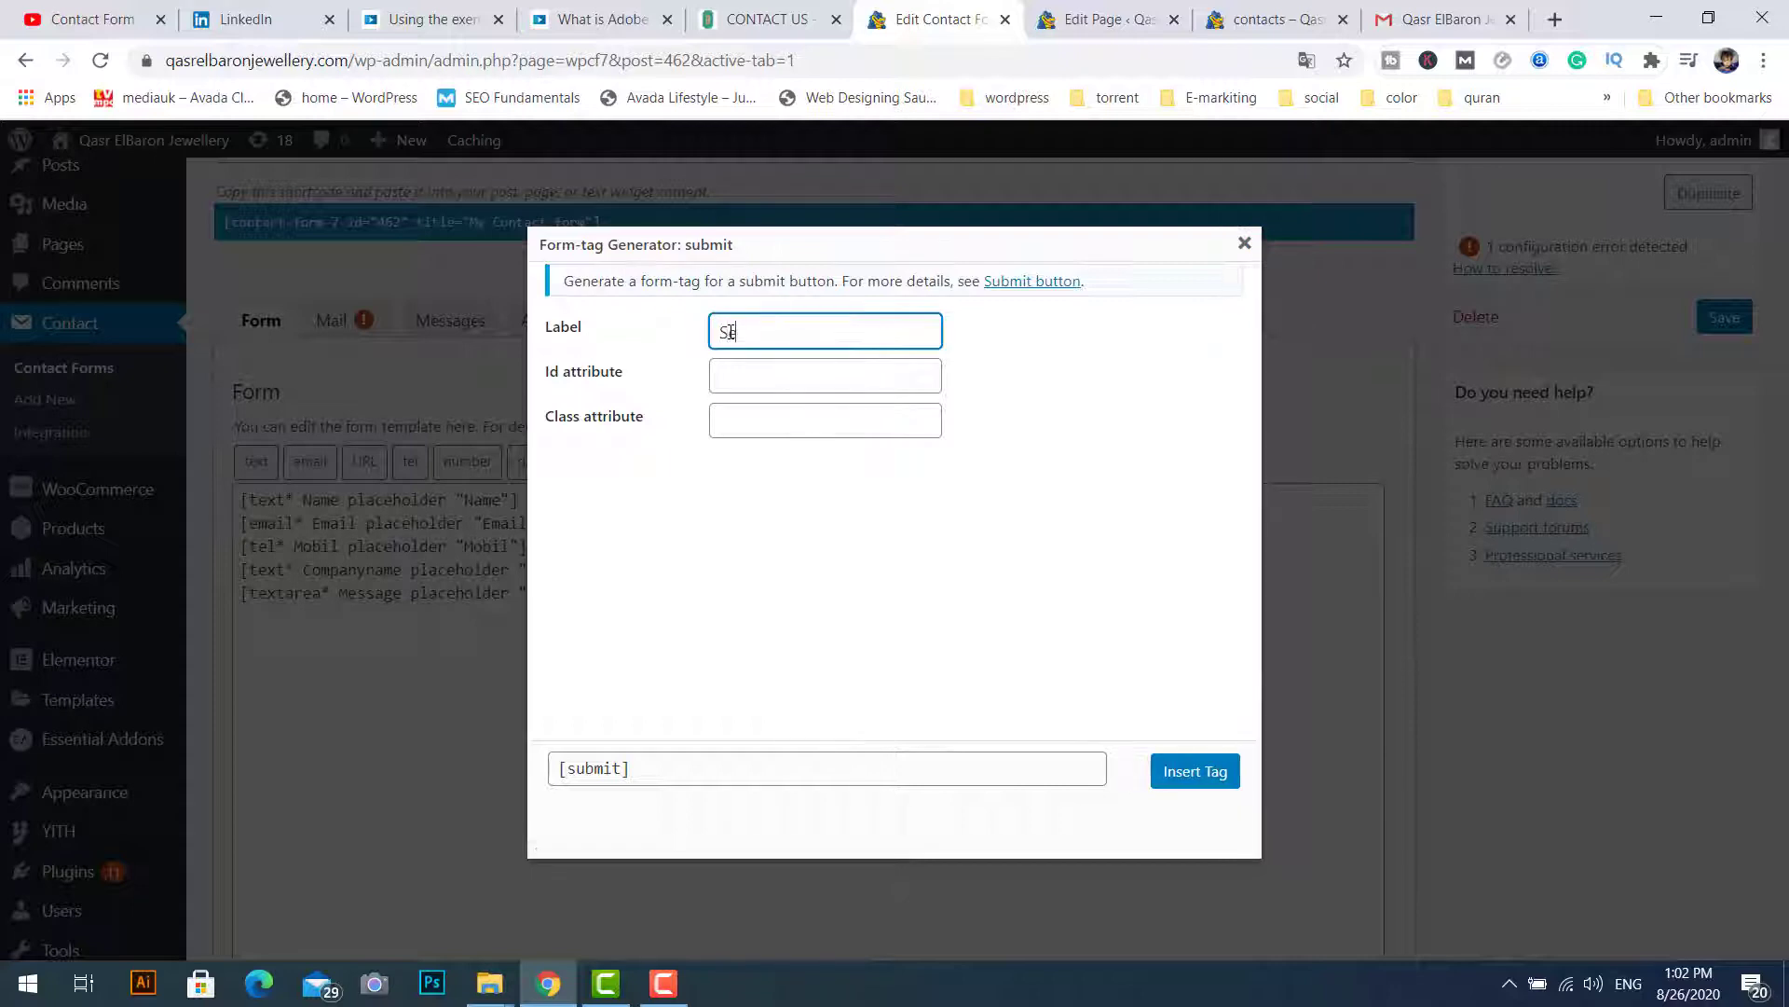
pyautogui.write('nd')
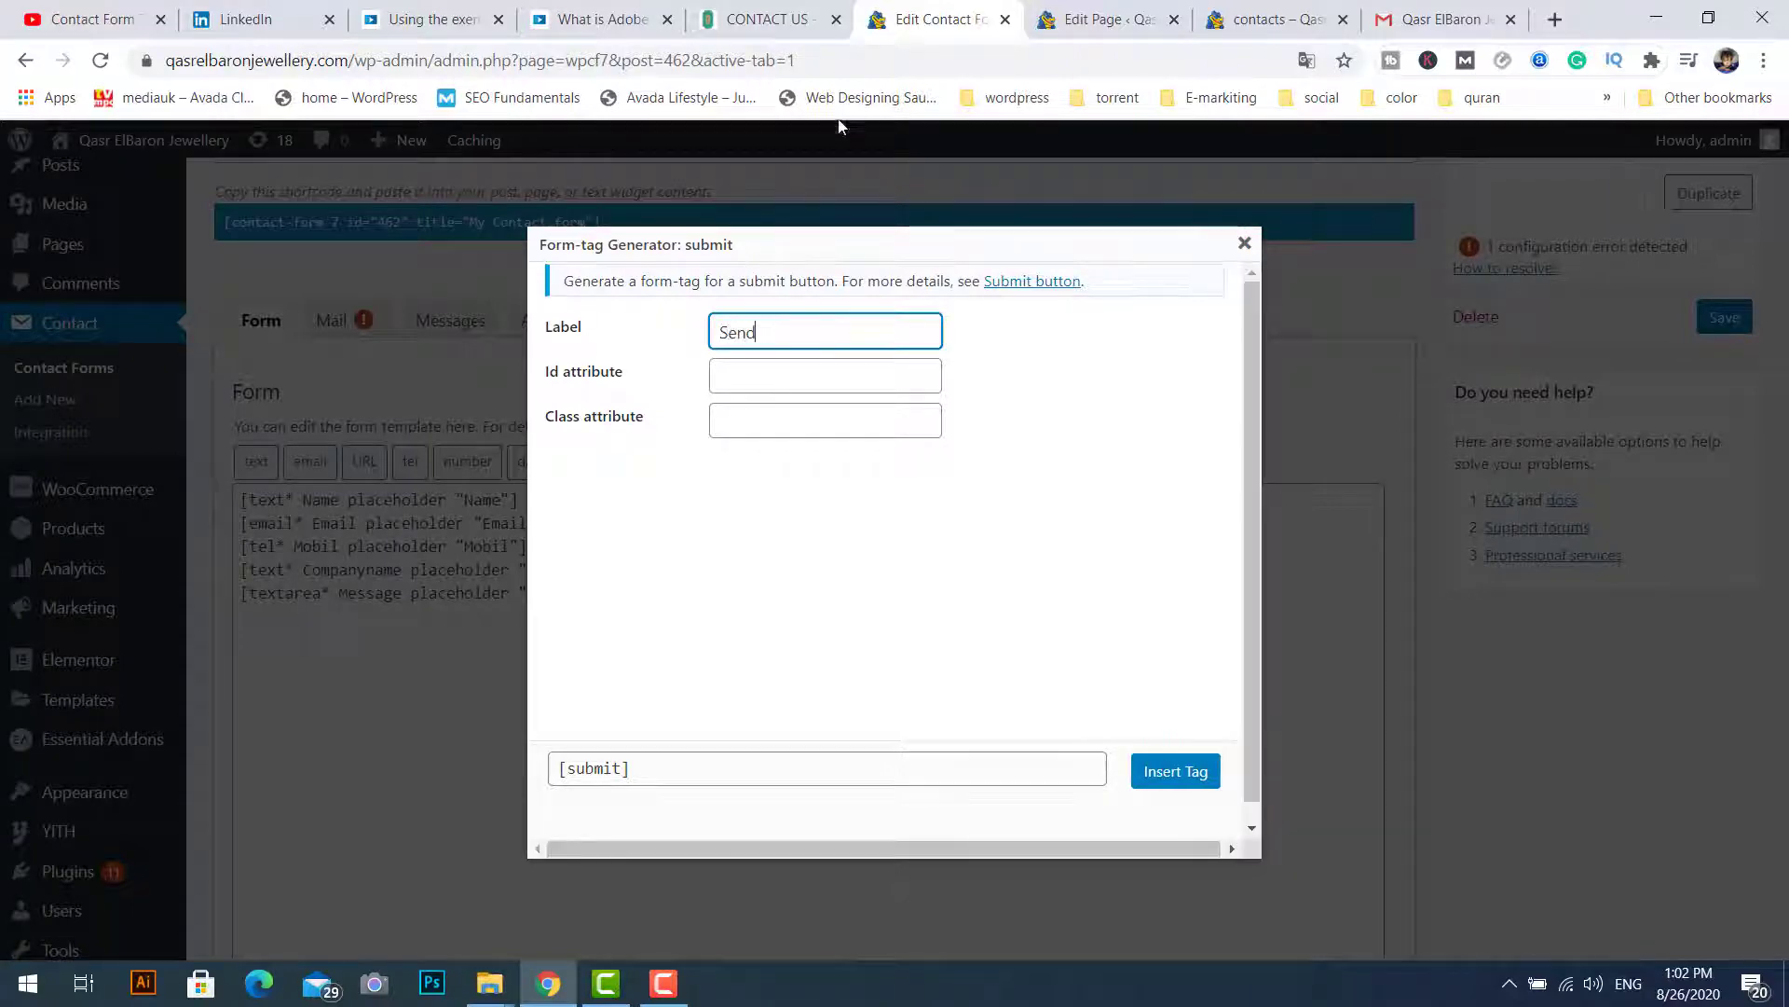
pyautogui.click(760, 19)
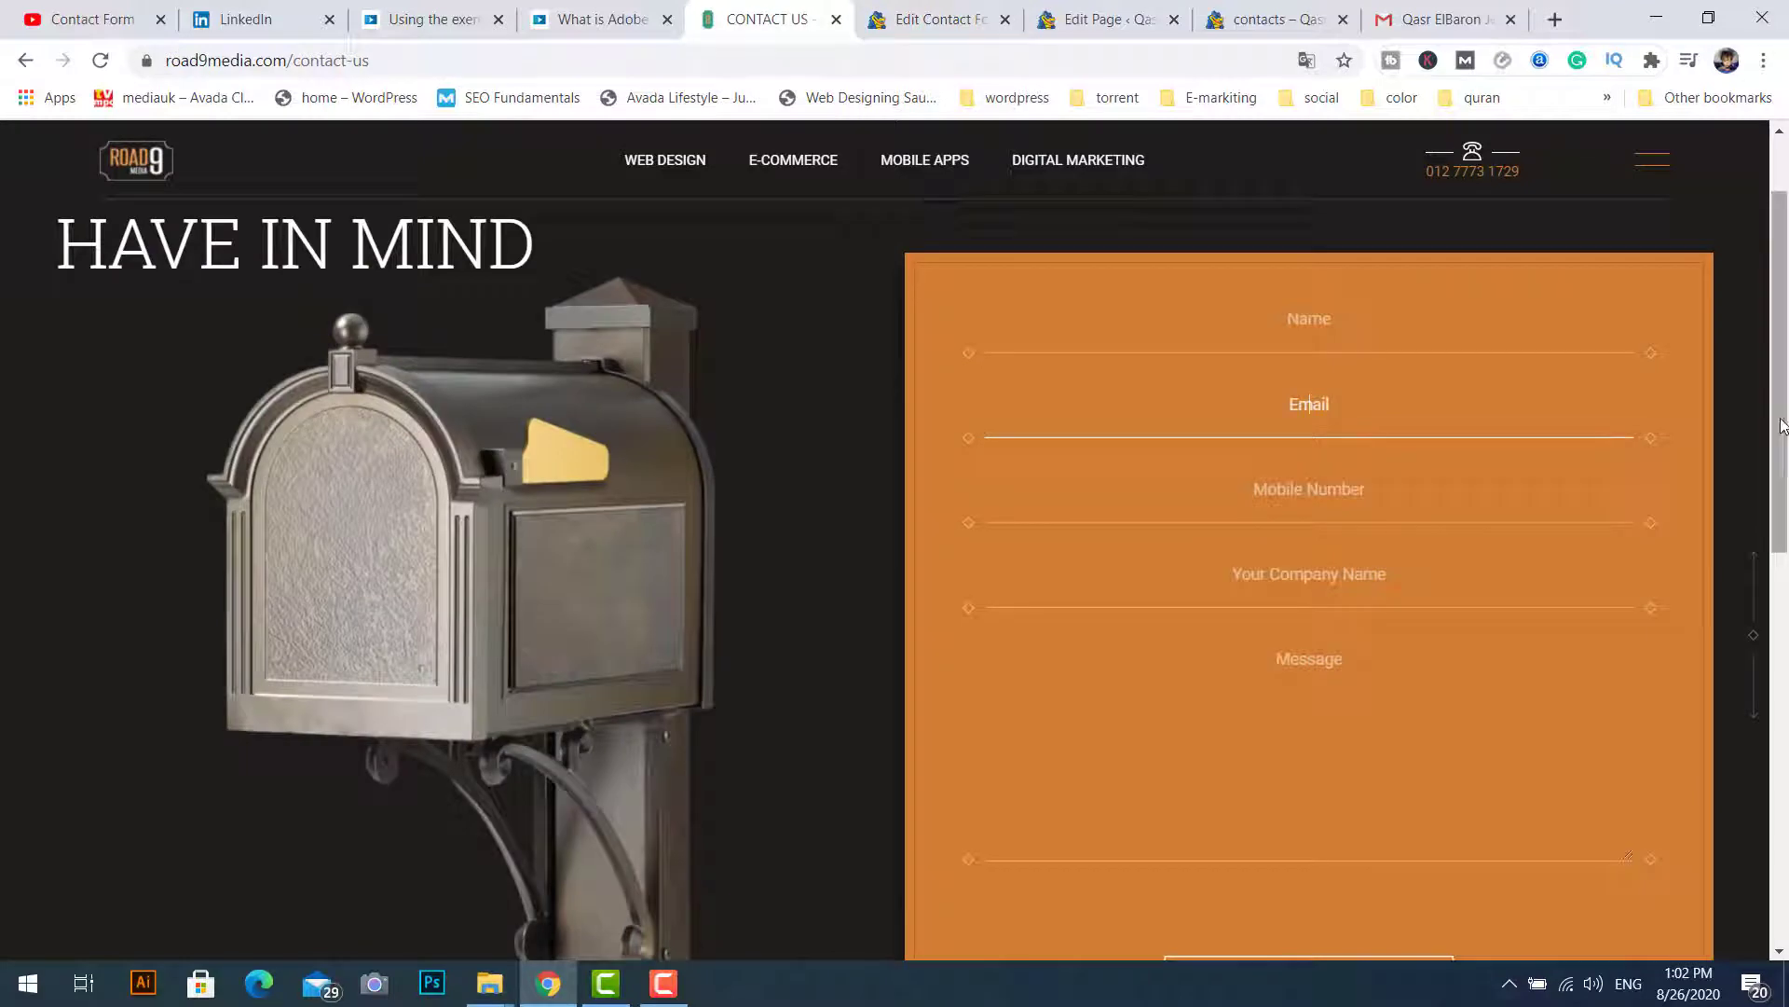
pyautogui.scroll(-2, 1782, 425)
pyautogui.click(867, 21)
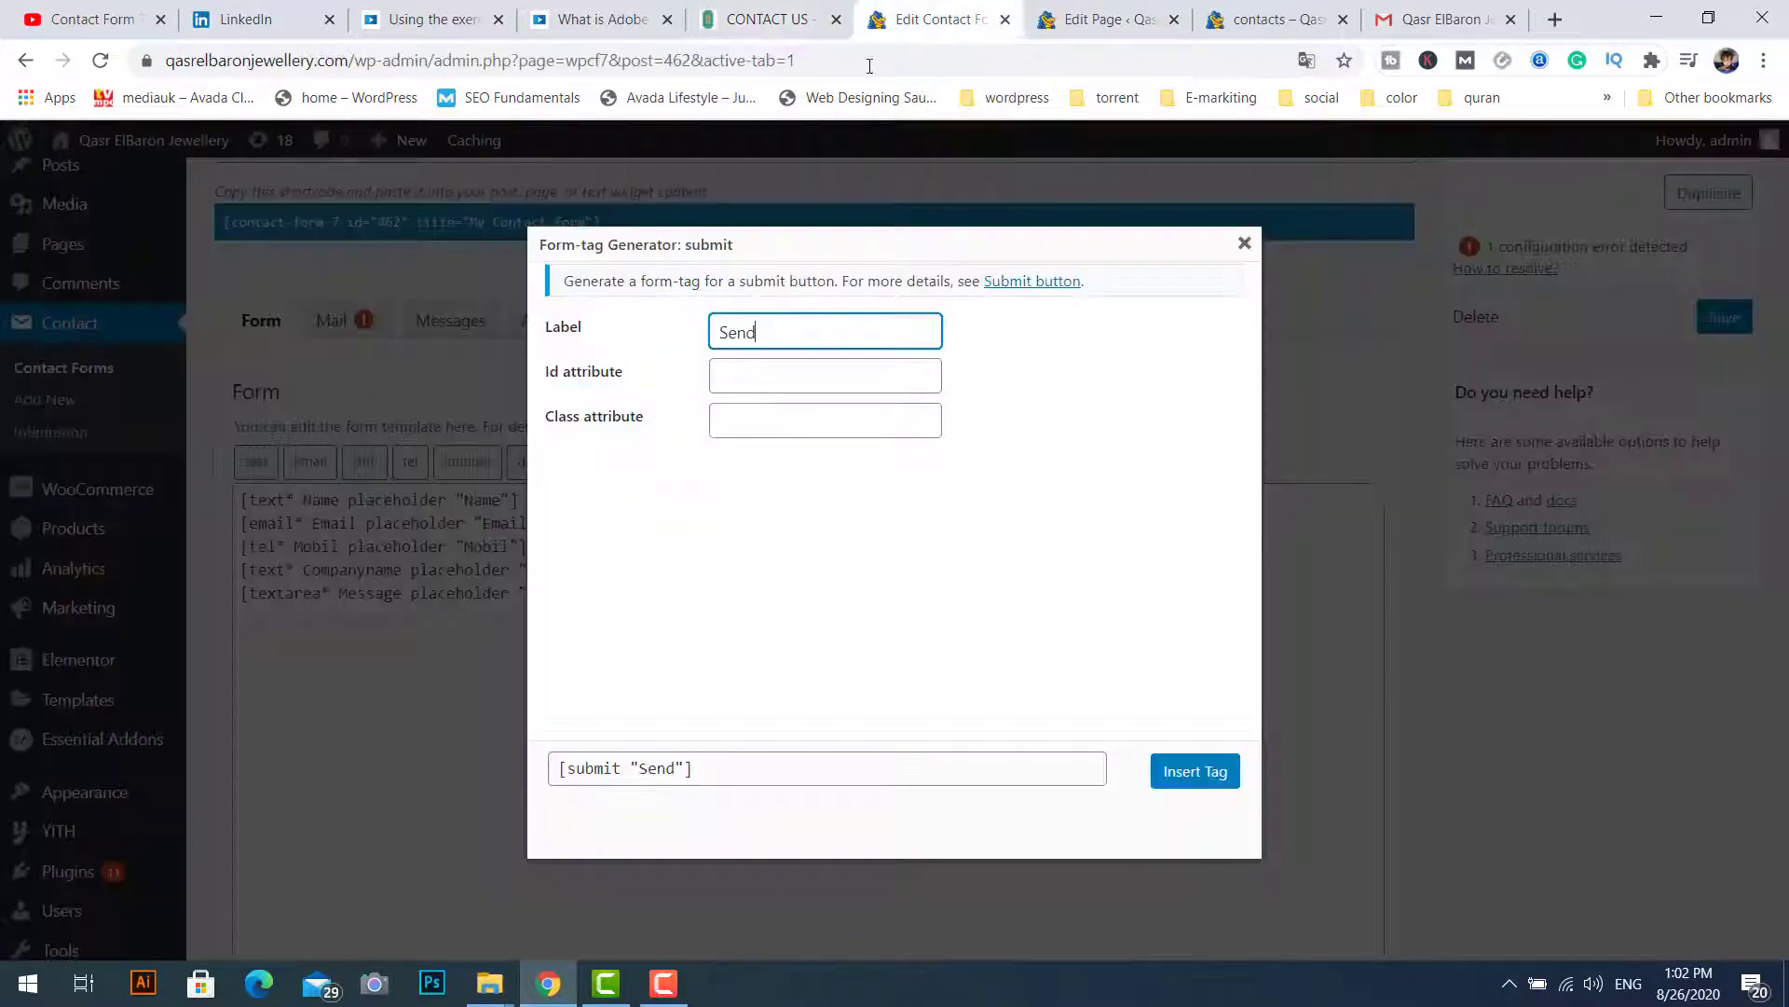
pyautogui.click(1190, 771)
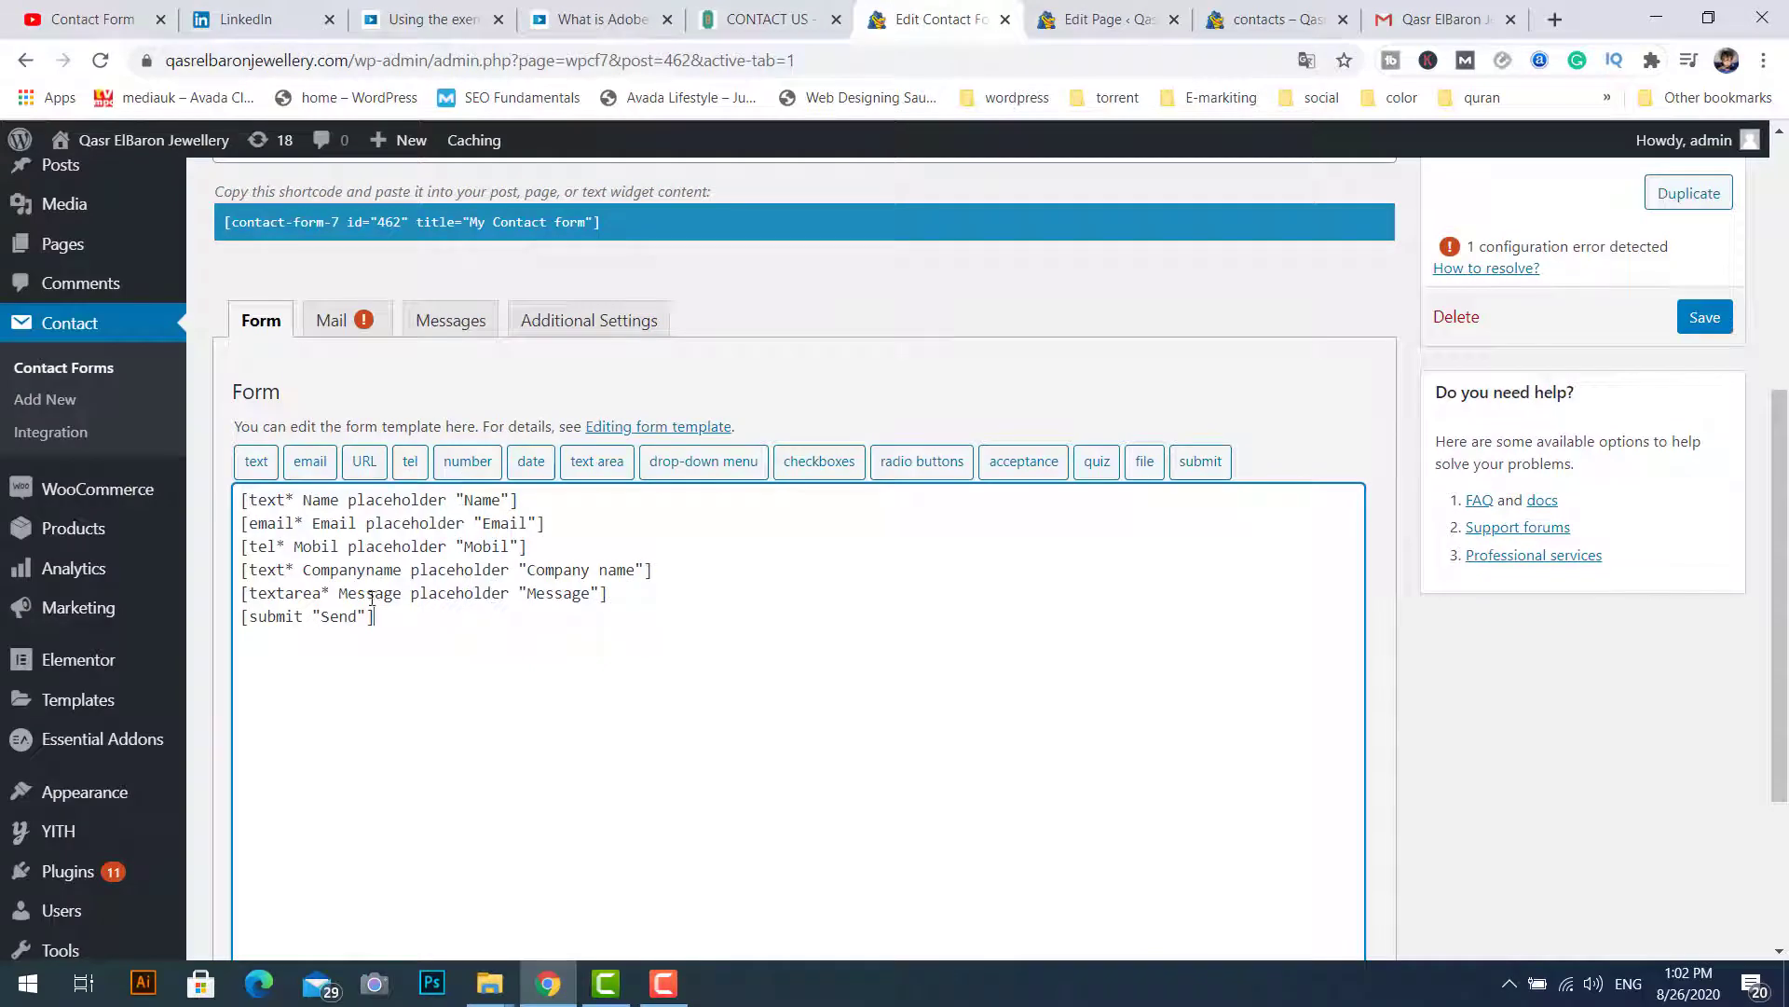
pyautogui.click(1704, 317)
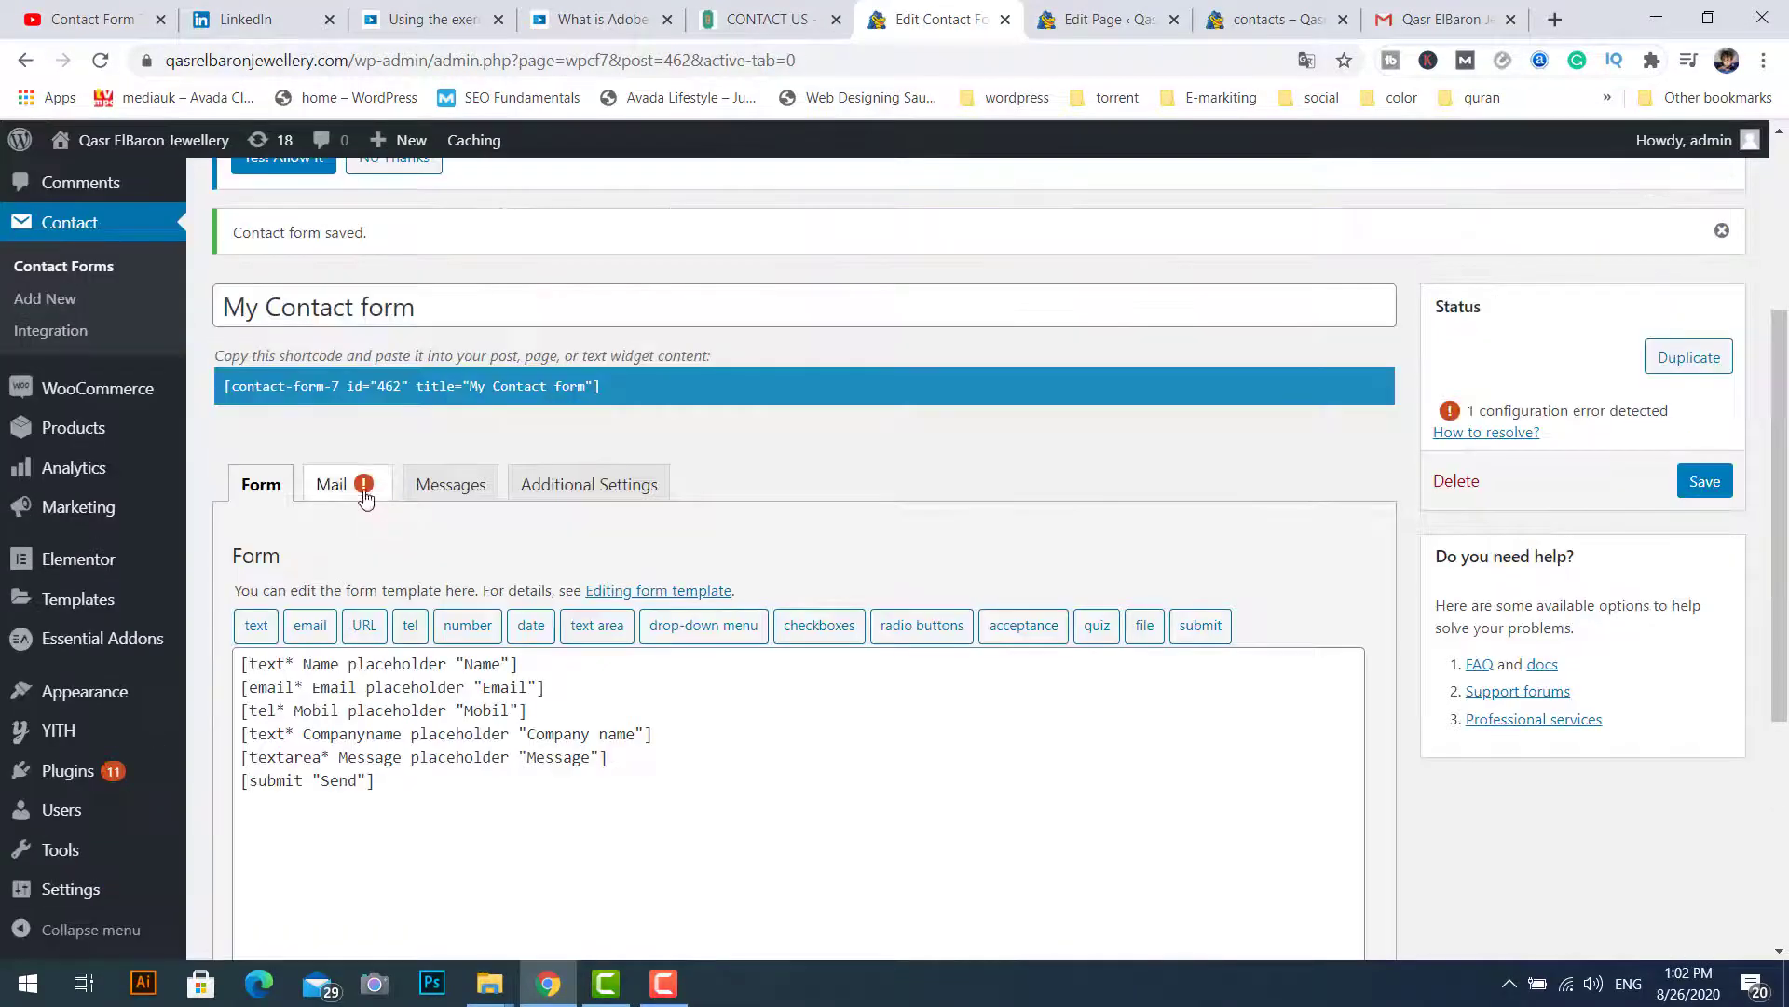
# Step: Replace [your-email] in the Reply-To additional header with the [Email] mail-tag
pyautogui.click(364, 499)
pyautogui.scroll(-3, 448, 775)
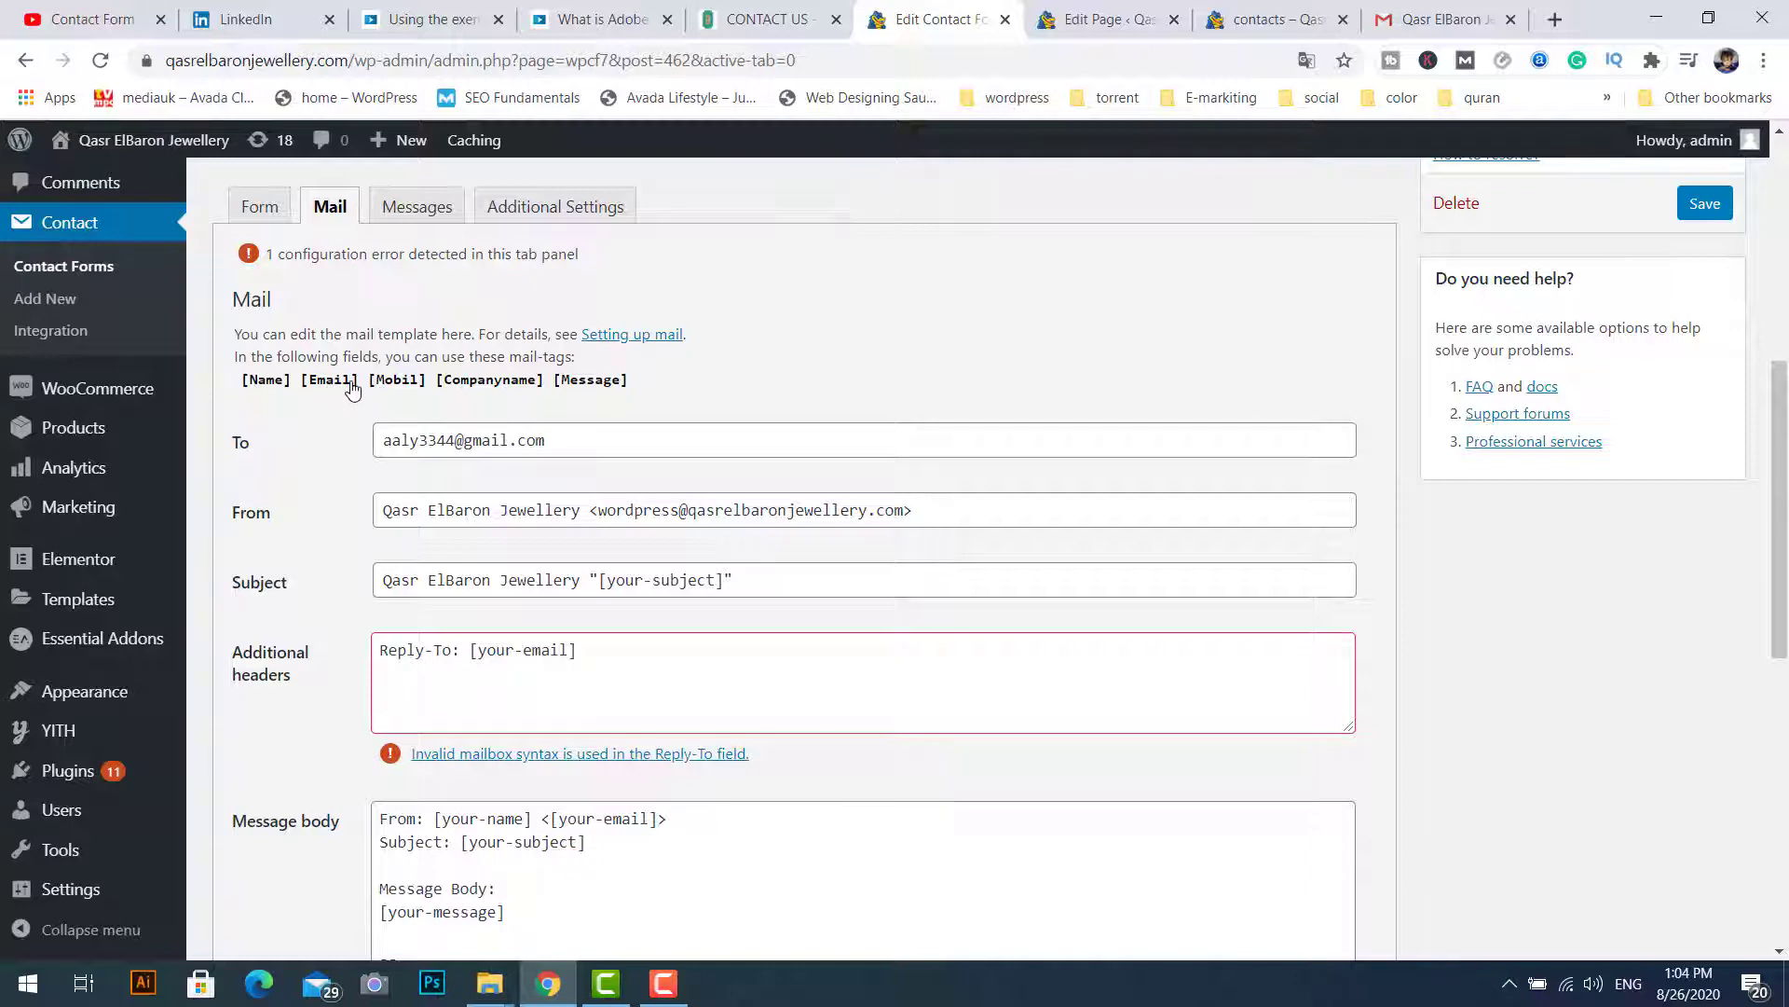
pyautogui.moveTo(355, 389); pyautogui.dragTo(307, 392)
pyautogui.moveTo(472, 651); pyautogui.dragTo(578, 652)
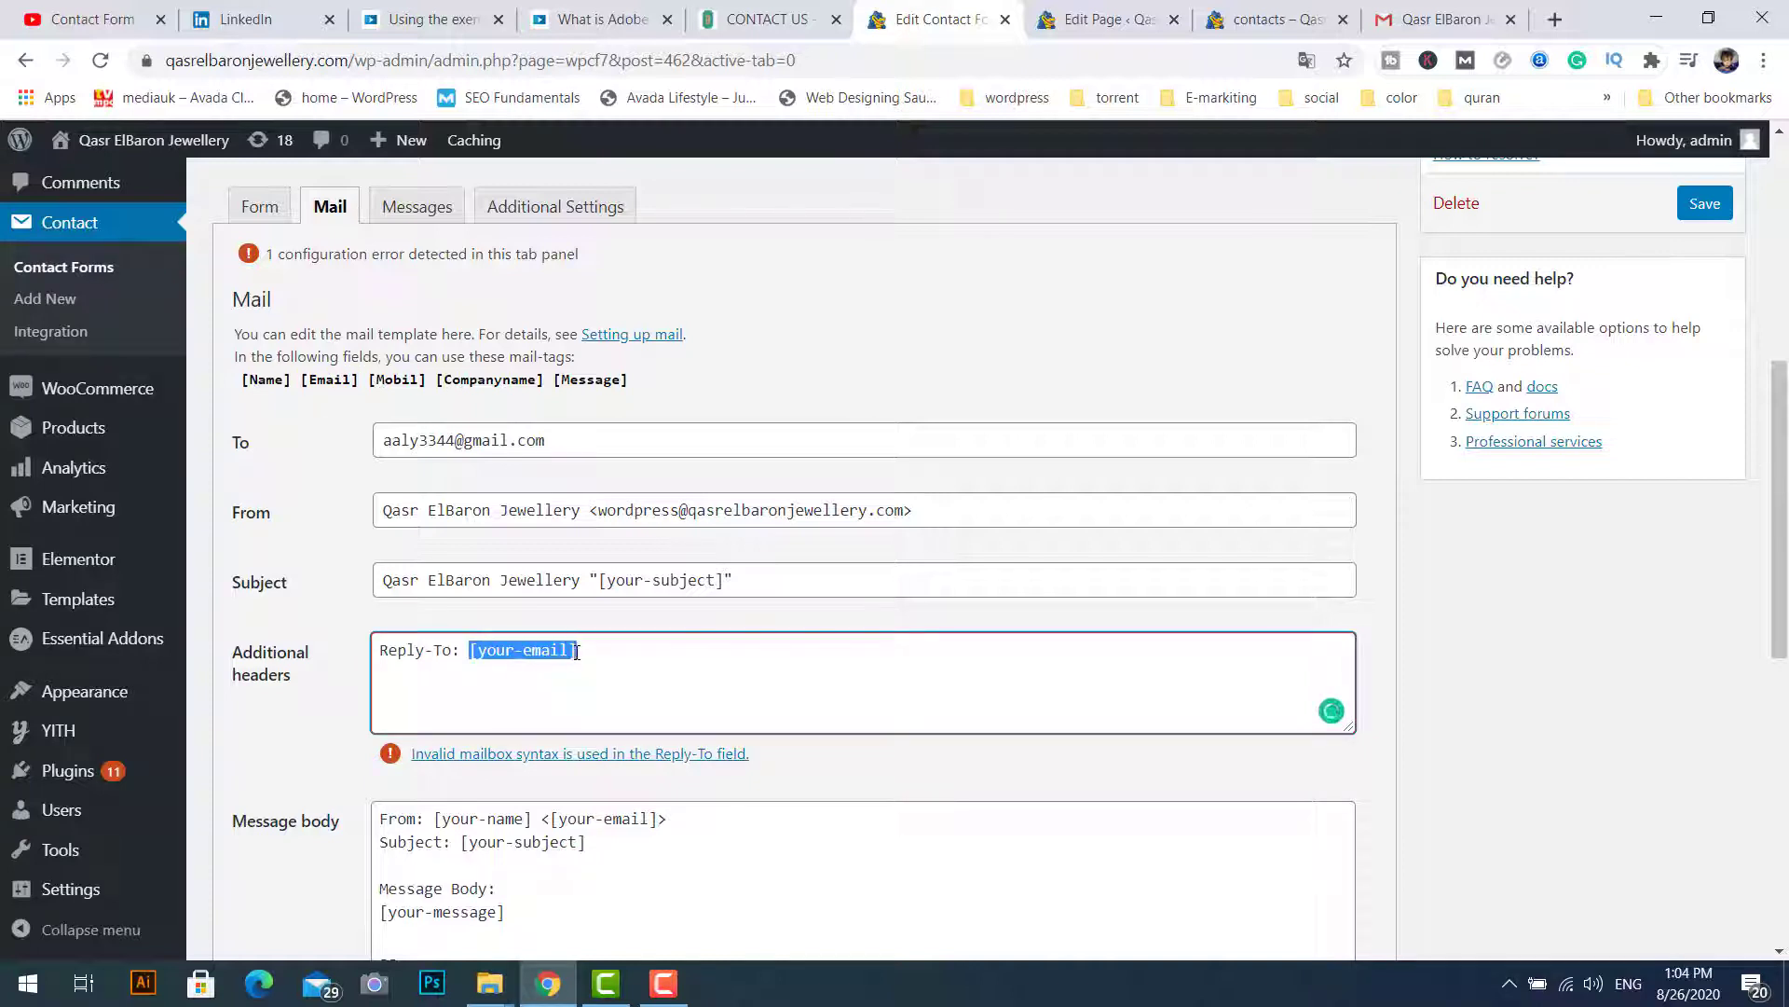
pyautogui.hotkey('ctrl', 'v')
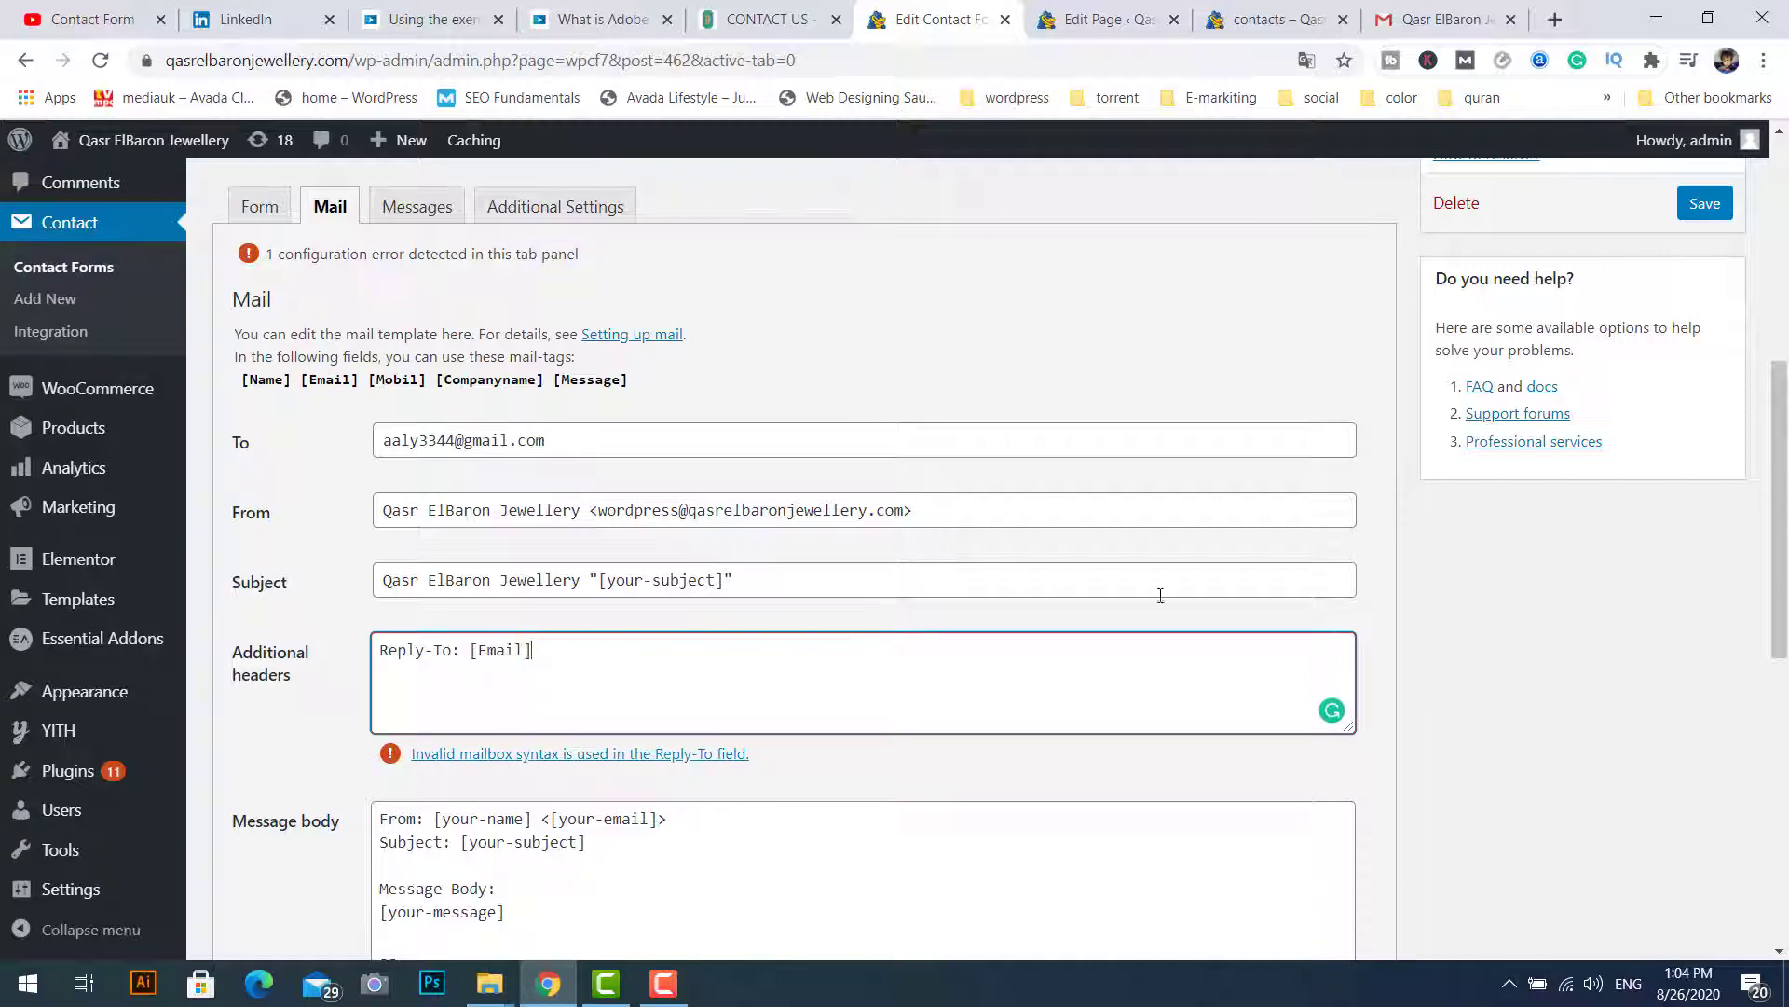
pyautogui.click(1176, 581)
pyautogui.click(1179, 511)
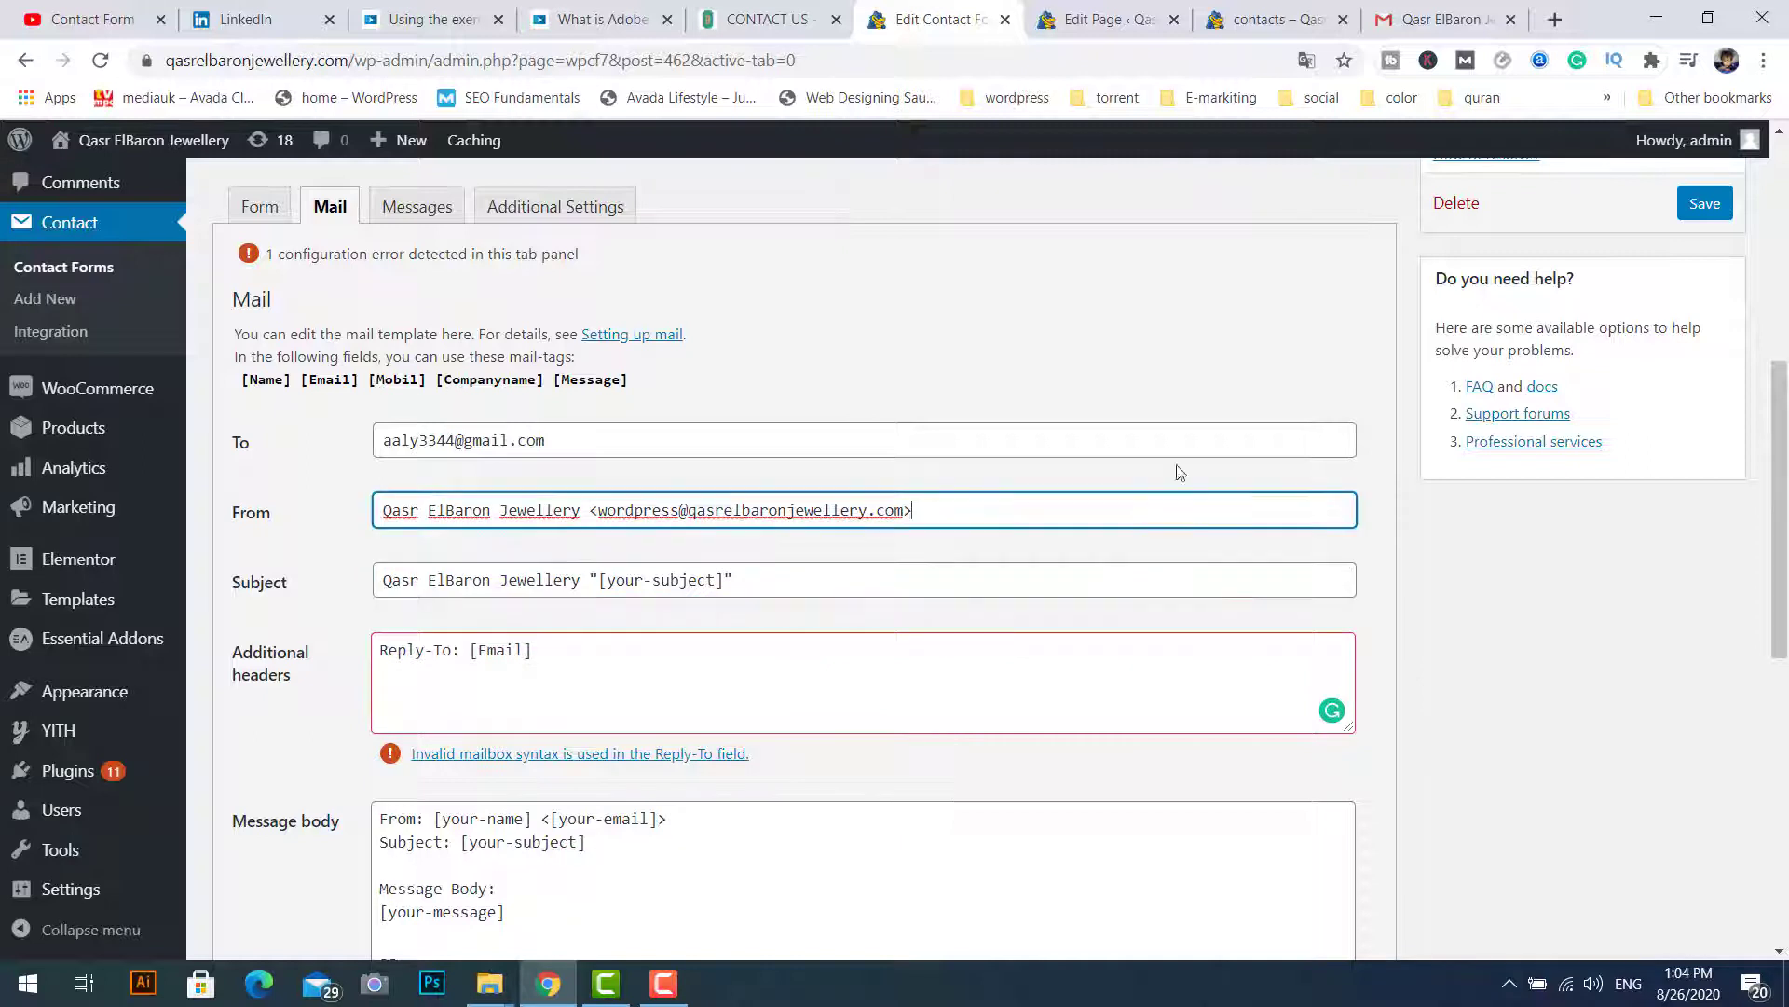
pyautogui.click(1198, 440)
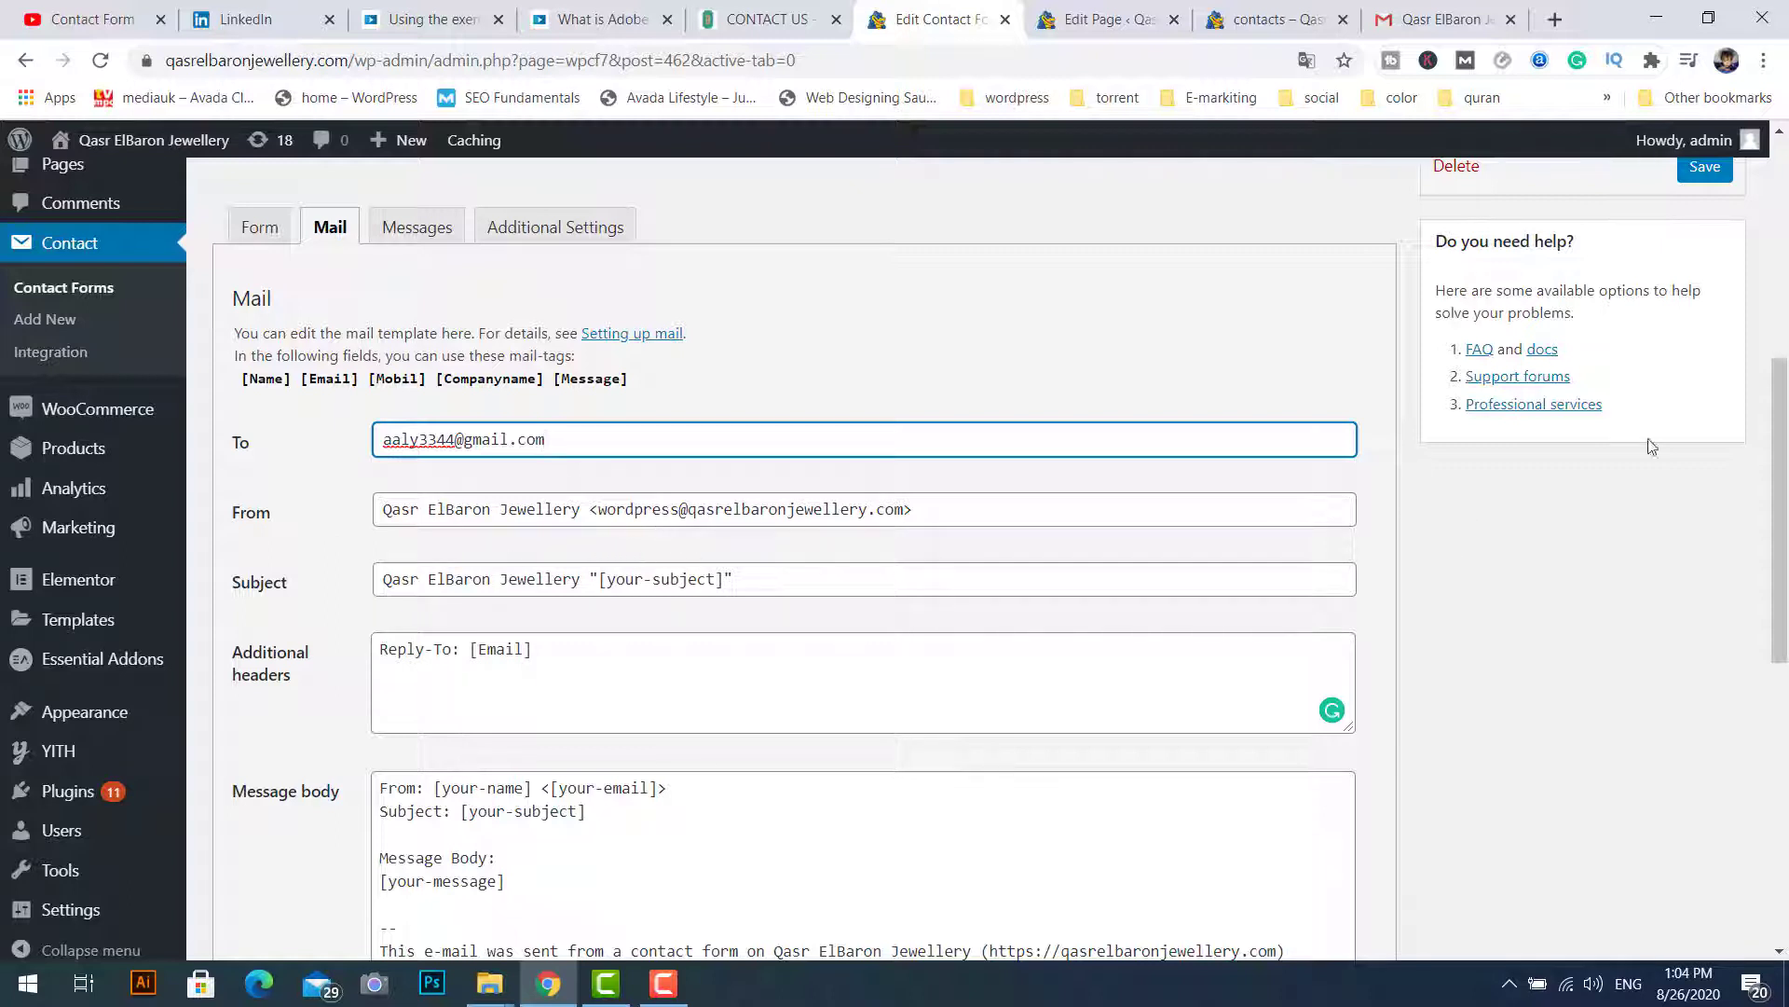
# Step: Set the mail Subject to the [Name] mail-tag
pyautogui.scroll(-1, 914, 427)
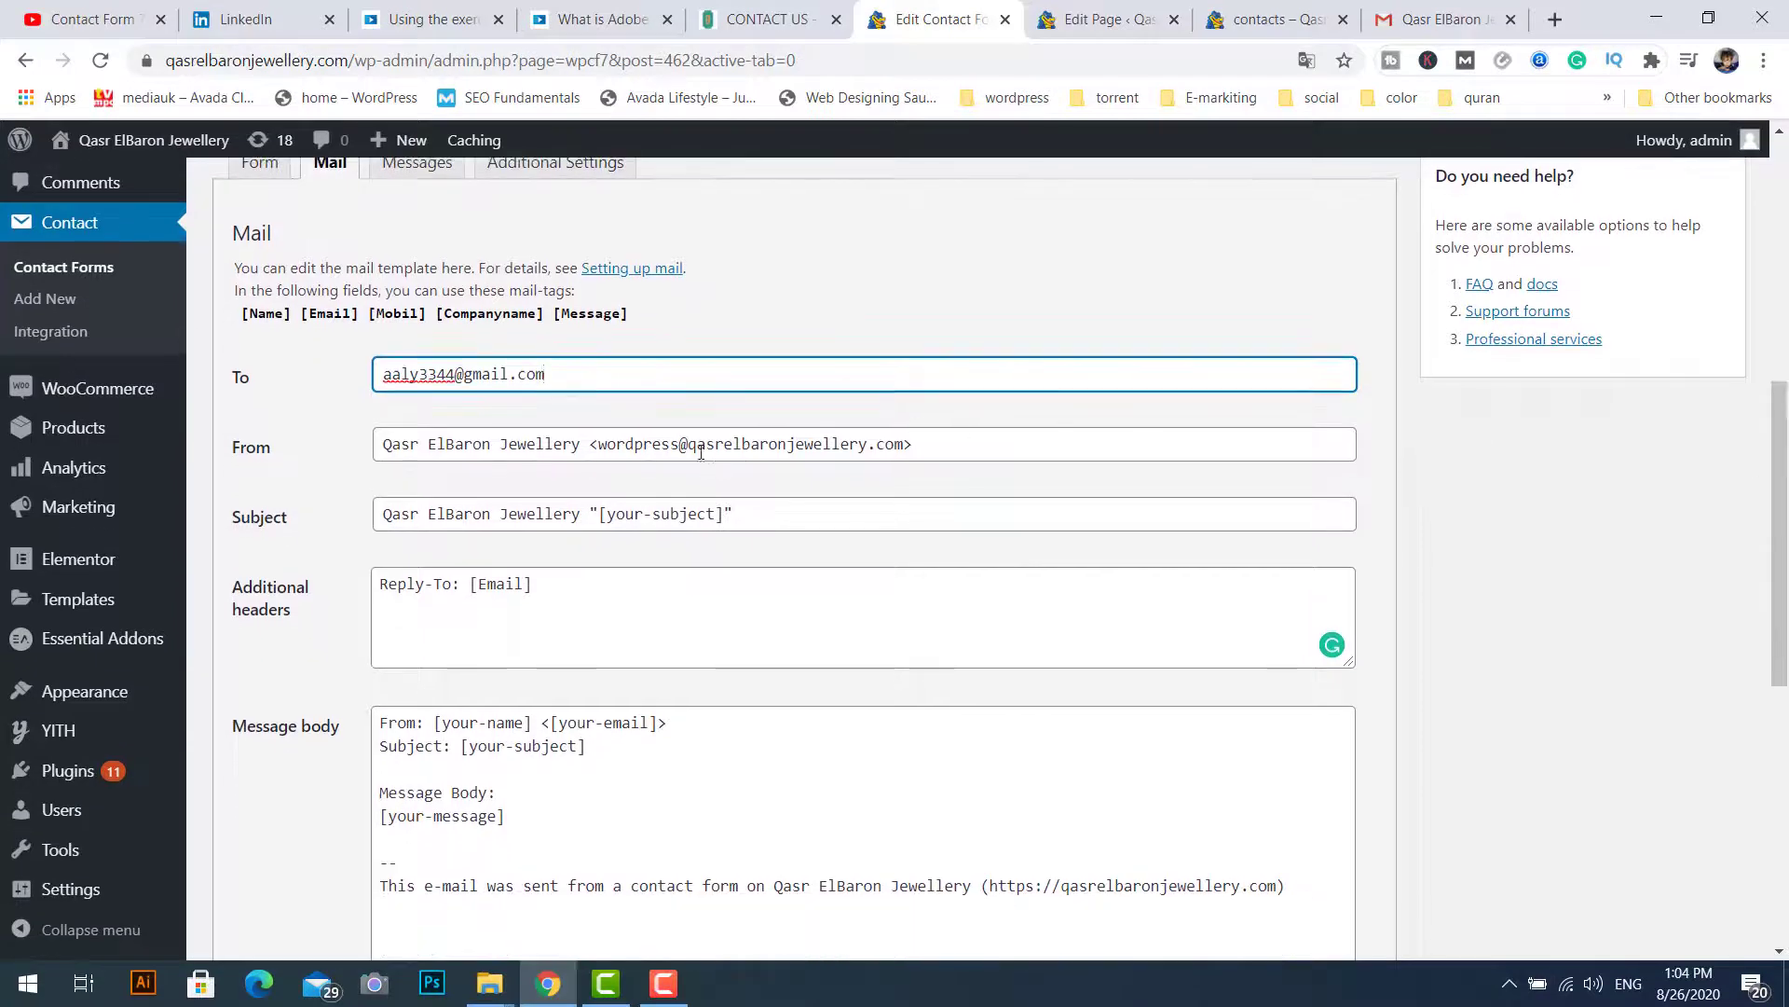
pyautogui.moveTo(688, 444); pyautogui.dragTo(906, 445)
pyautogui.click(810, 485)
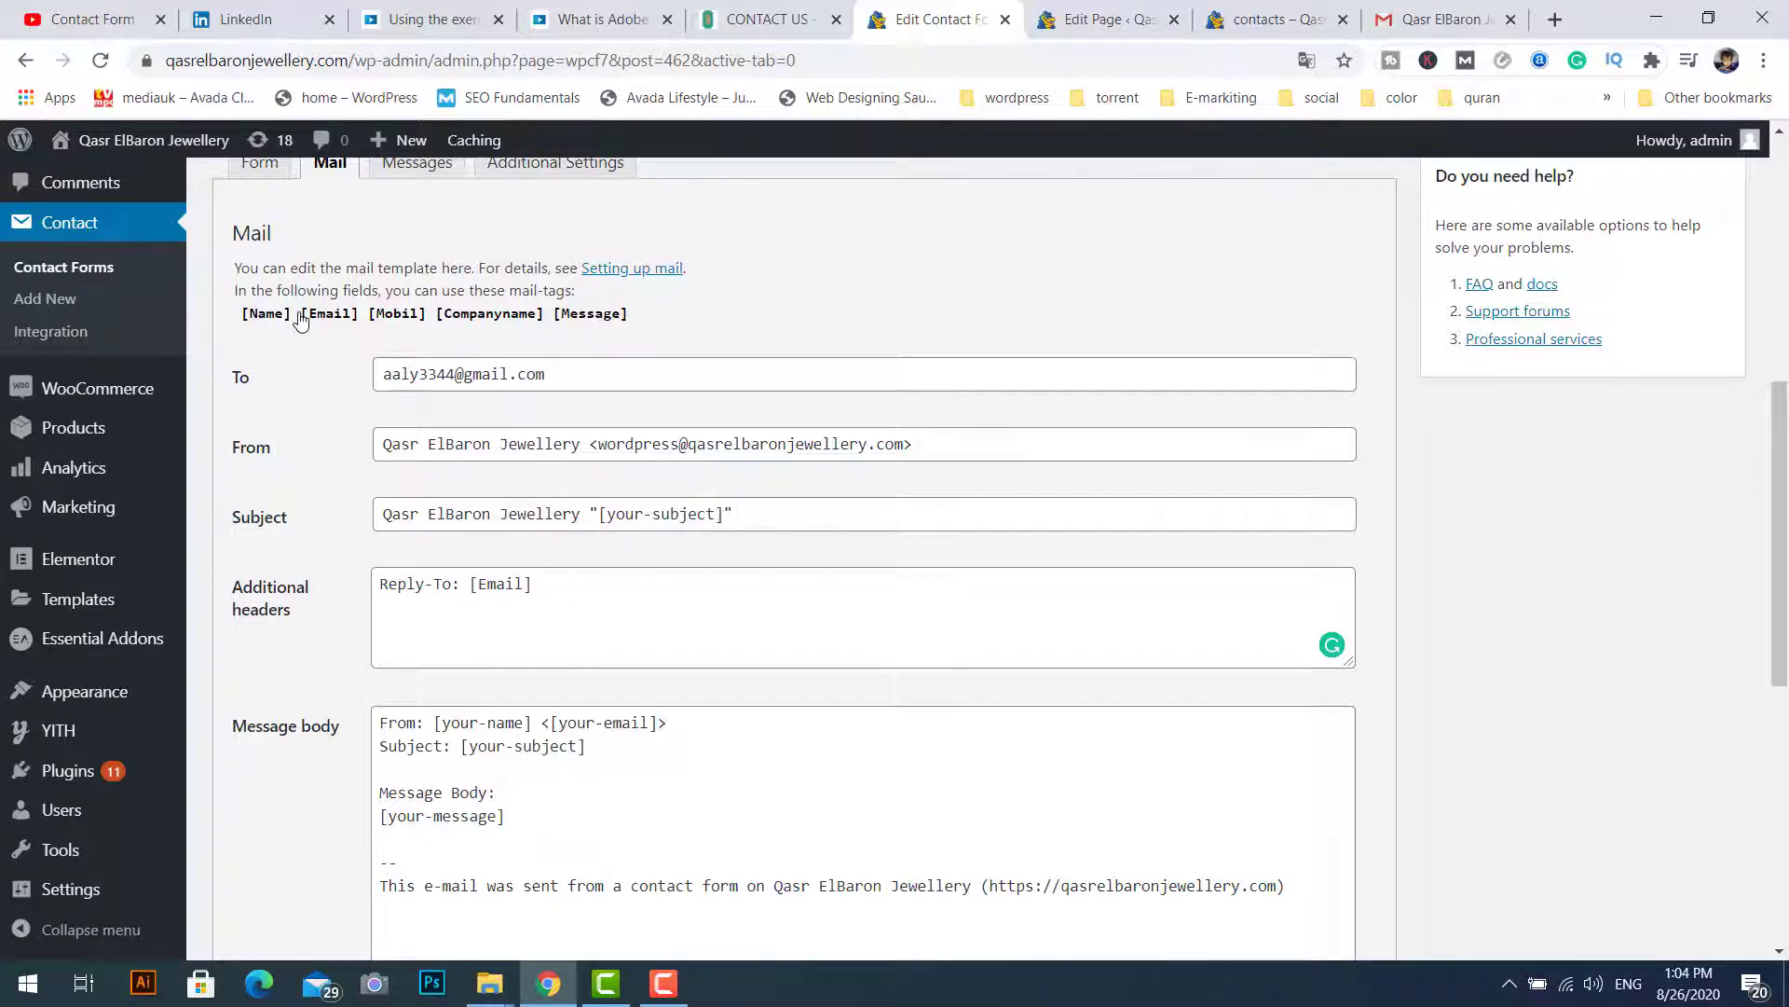
pyautogui.moveTo(293, 321); pyautogui.dragTo(246, 325)
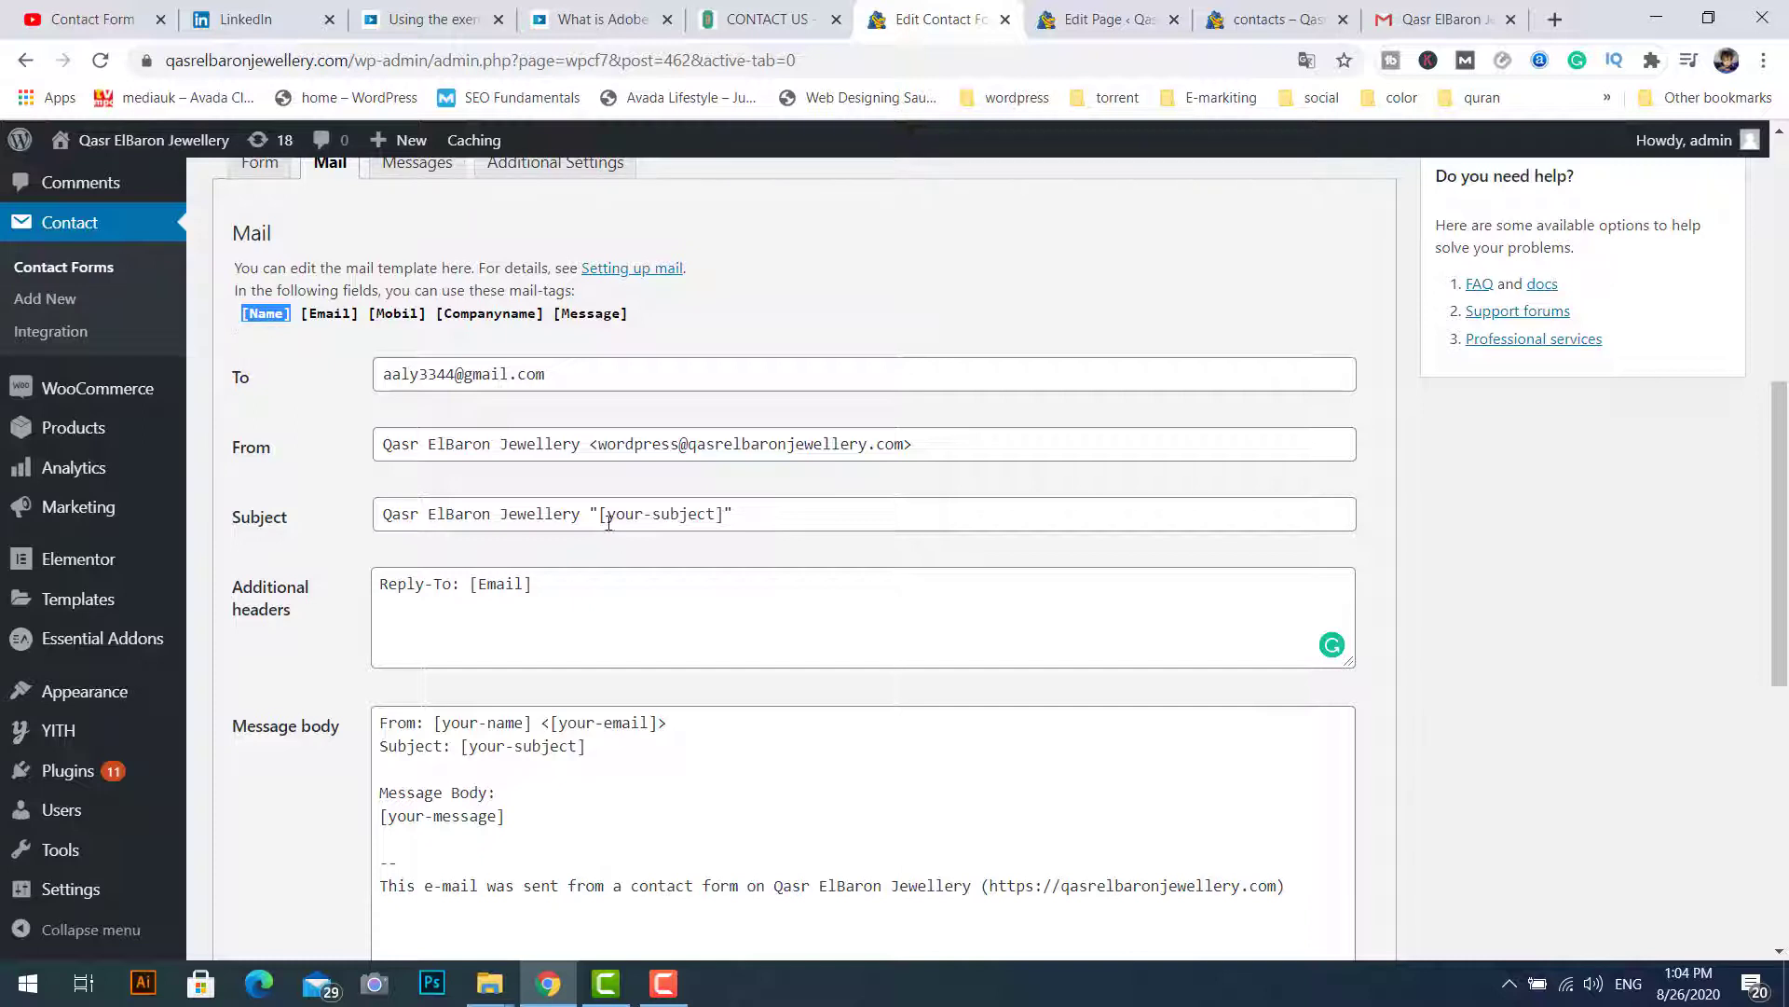
pyautogui.moveTo(602, 516); pyautogui.dragTo(684, 516)
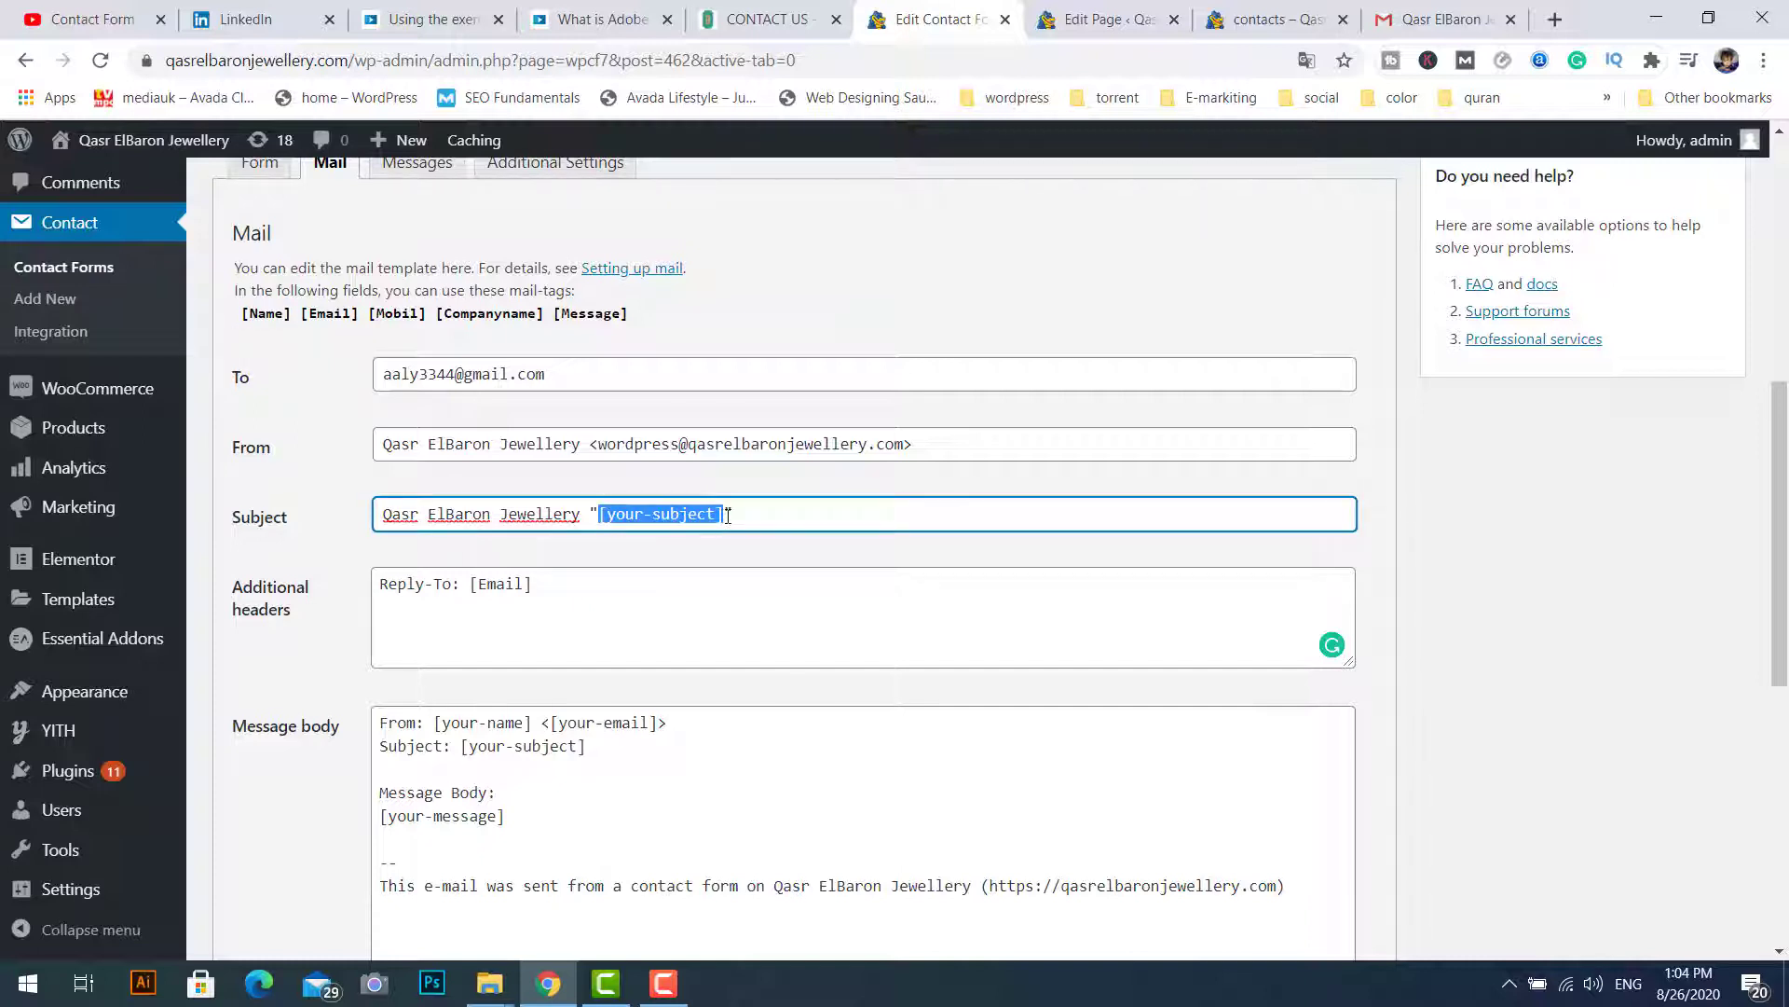
pyautogui.hotkey('ctrl', 'v')
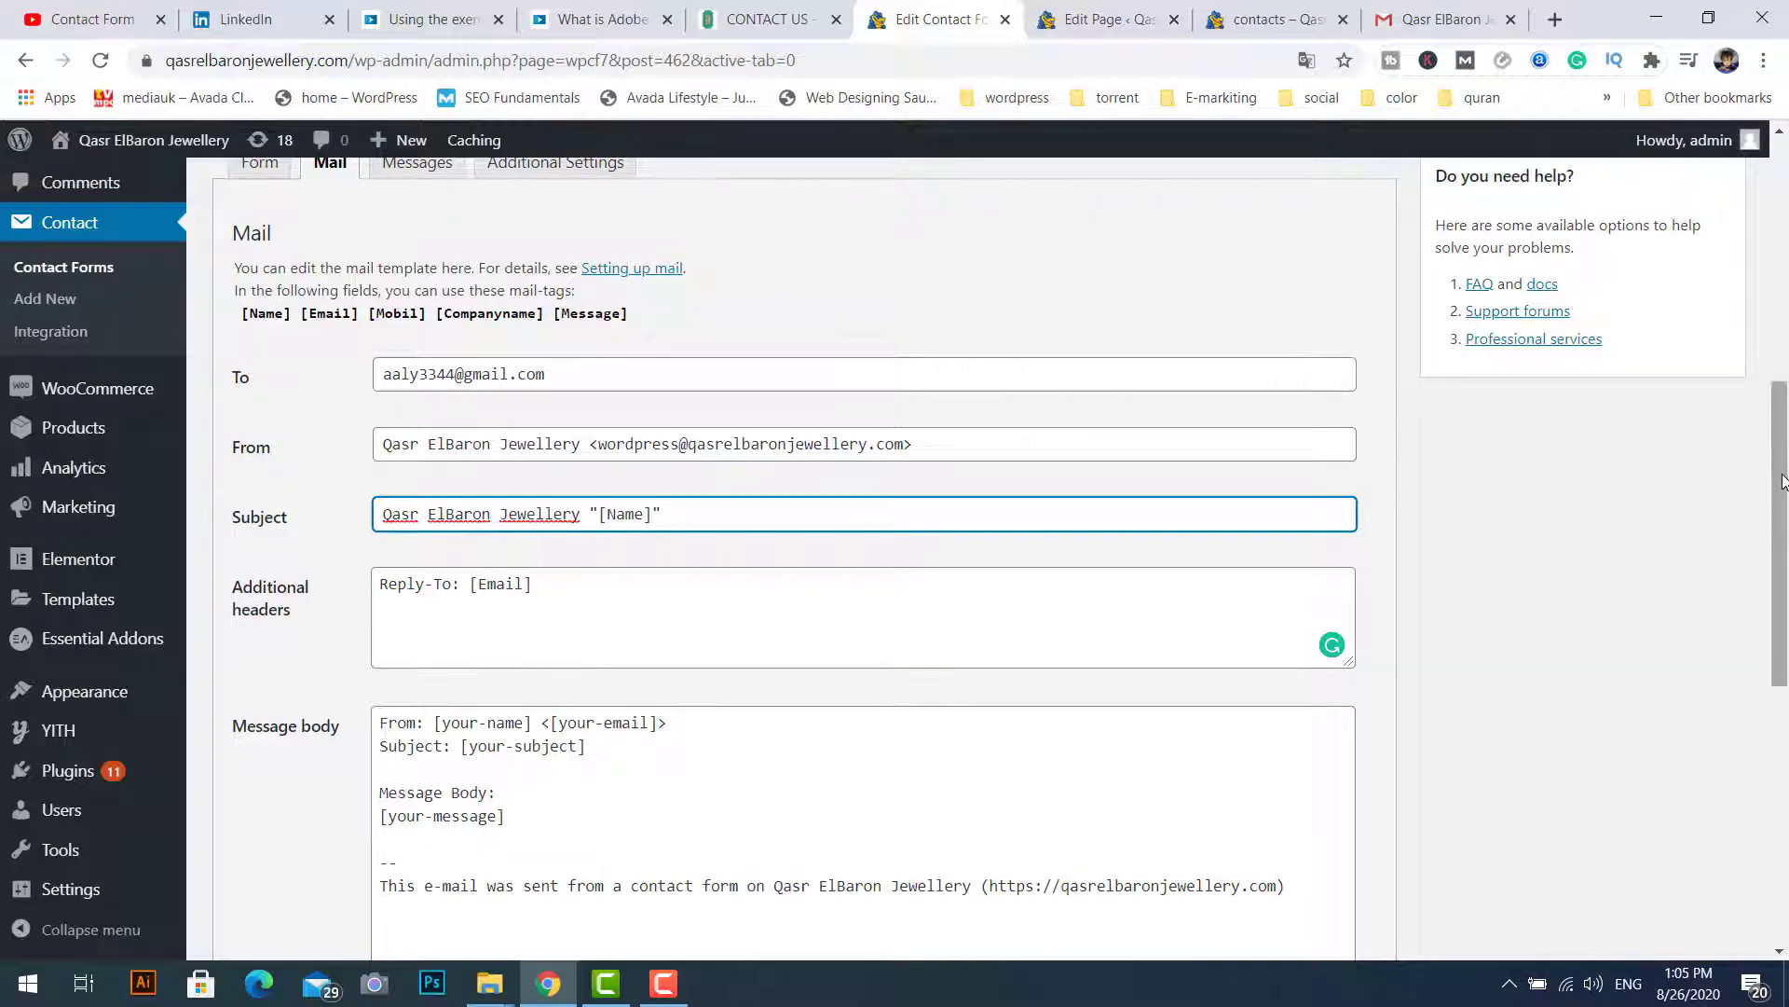
# Step: Replace [your-name] and [your-email] in the message body with [Name] and [Email]
pyautogui.moveTo(1778, 480); pyautogui.dragTo(1782, 514)
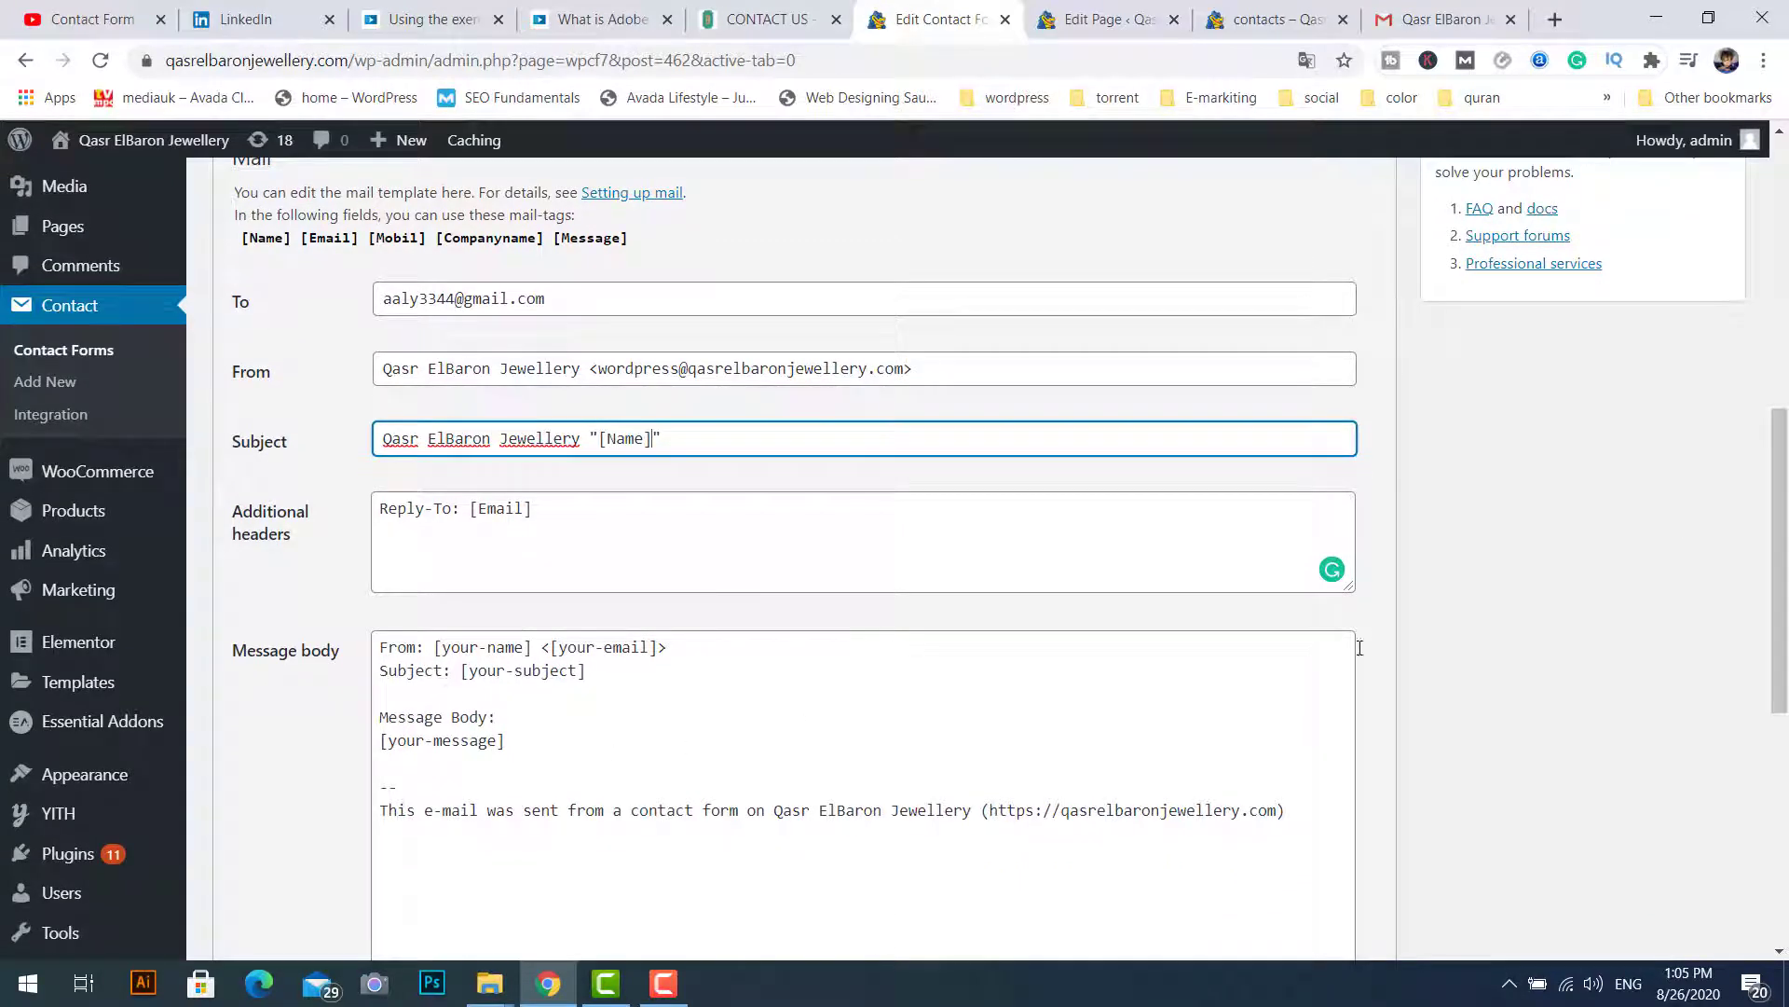
pyautogui.moveTo(1776, 580); pyautogui.dragTo(1776, 529)
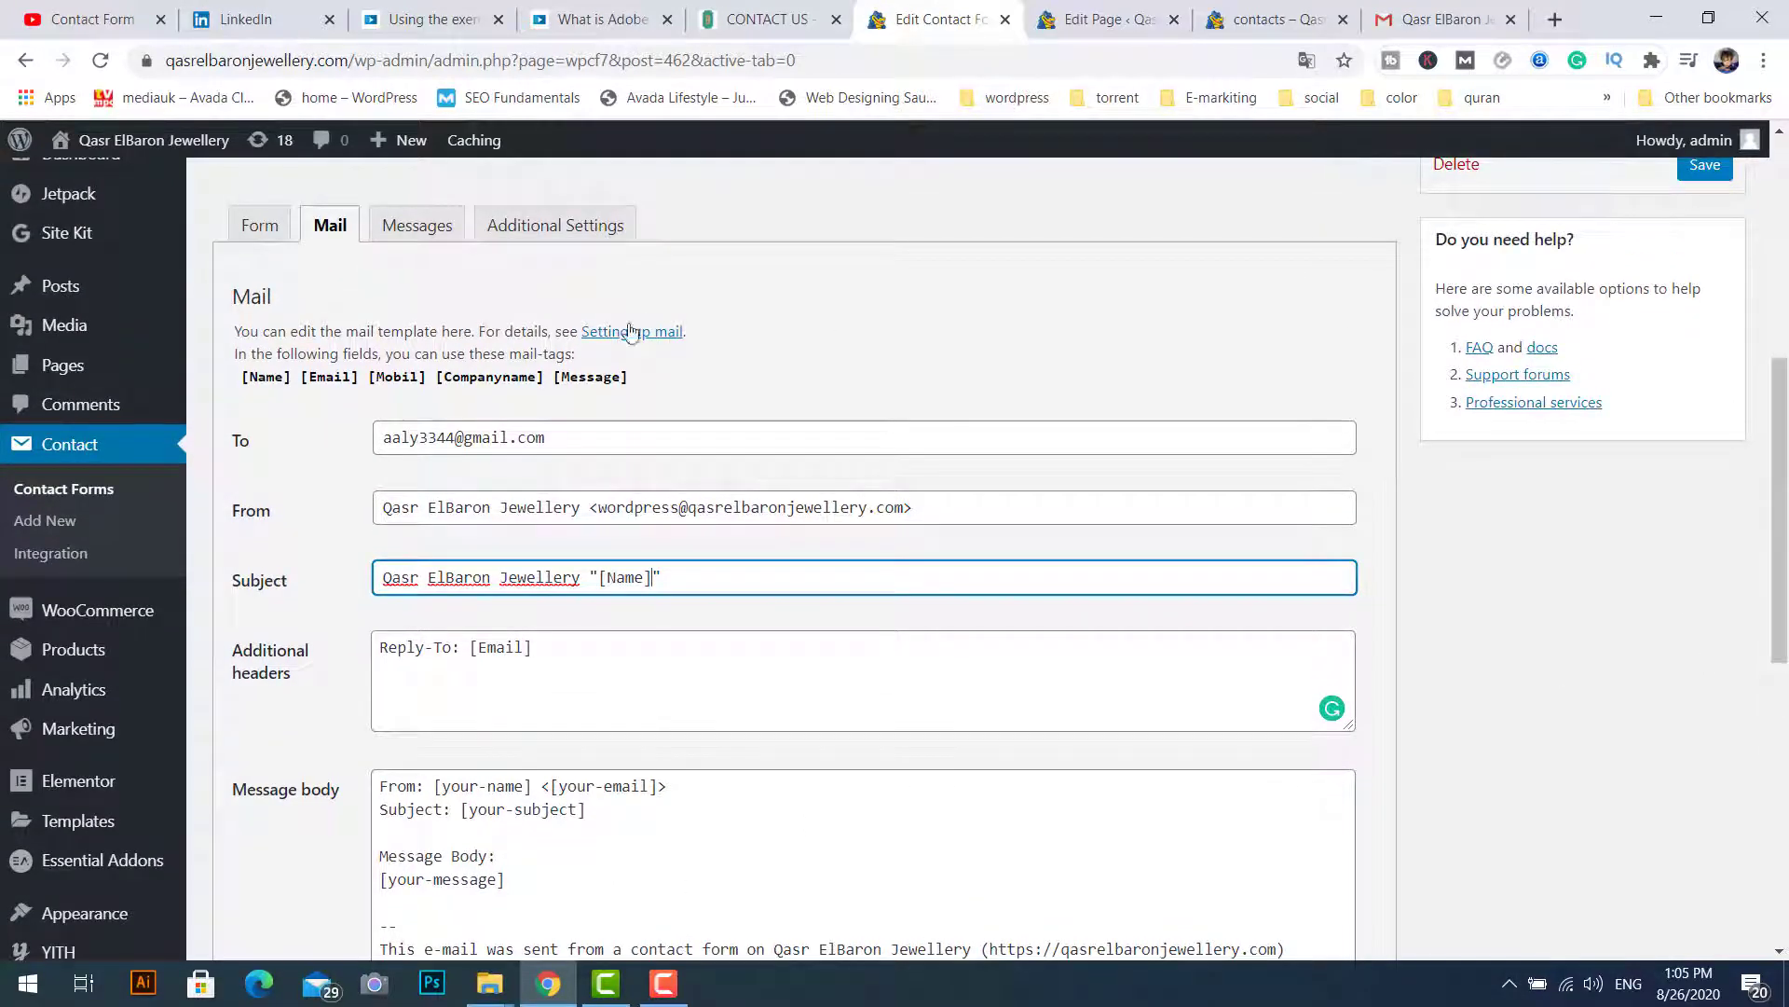
pyautogui.click(252, 378)
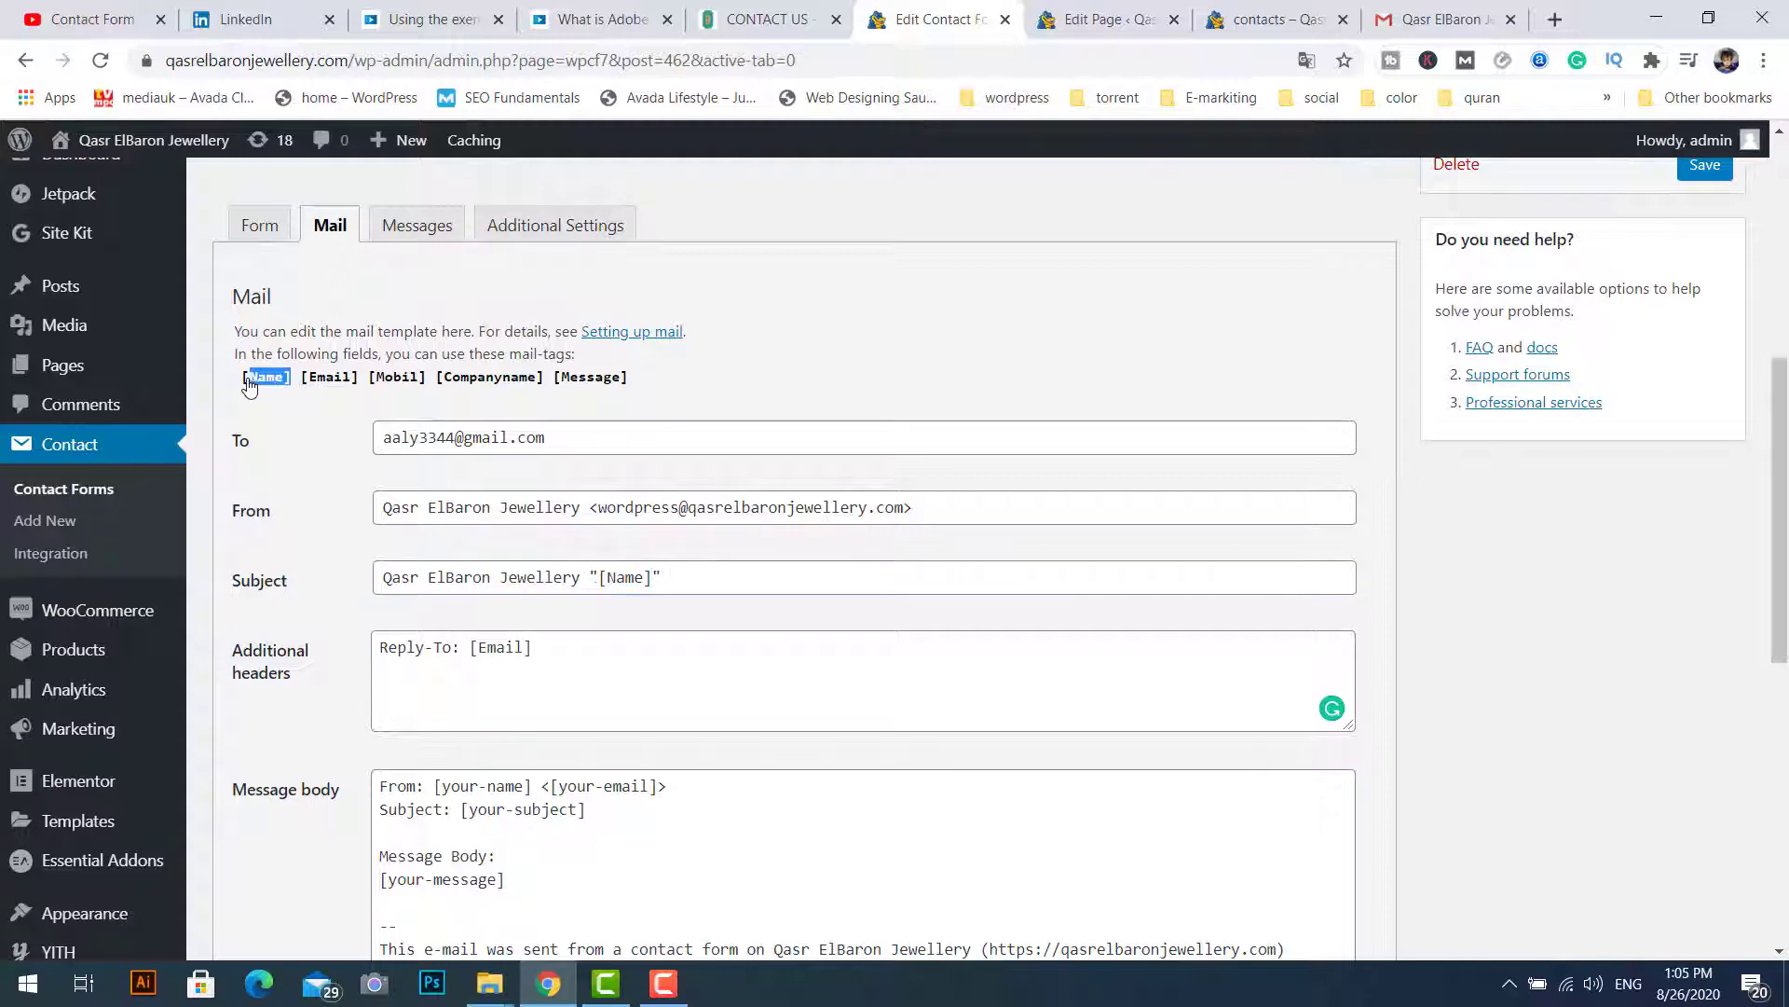
pyautogui.moveTo(248, 385); pyautogui.dragTo(244, 385)
pyautogui.hotkey('ctrl', 'c')
pyautogui.moveTo(436, 788); pyautogui.dragTo(517, 788)
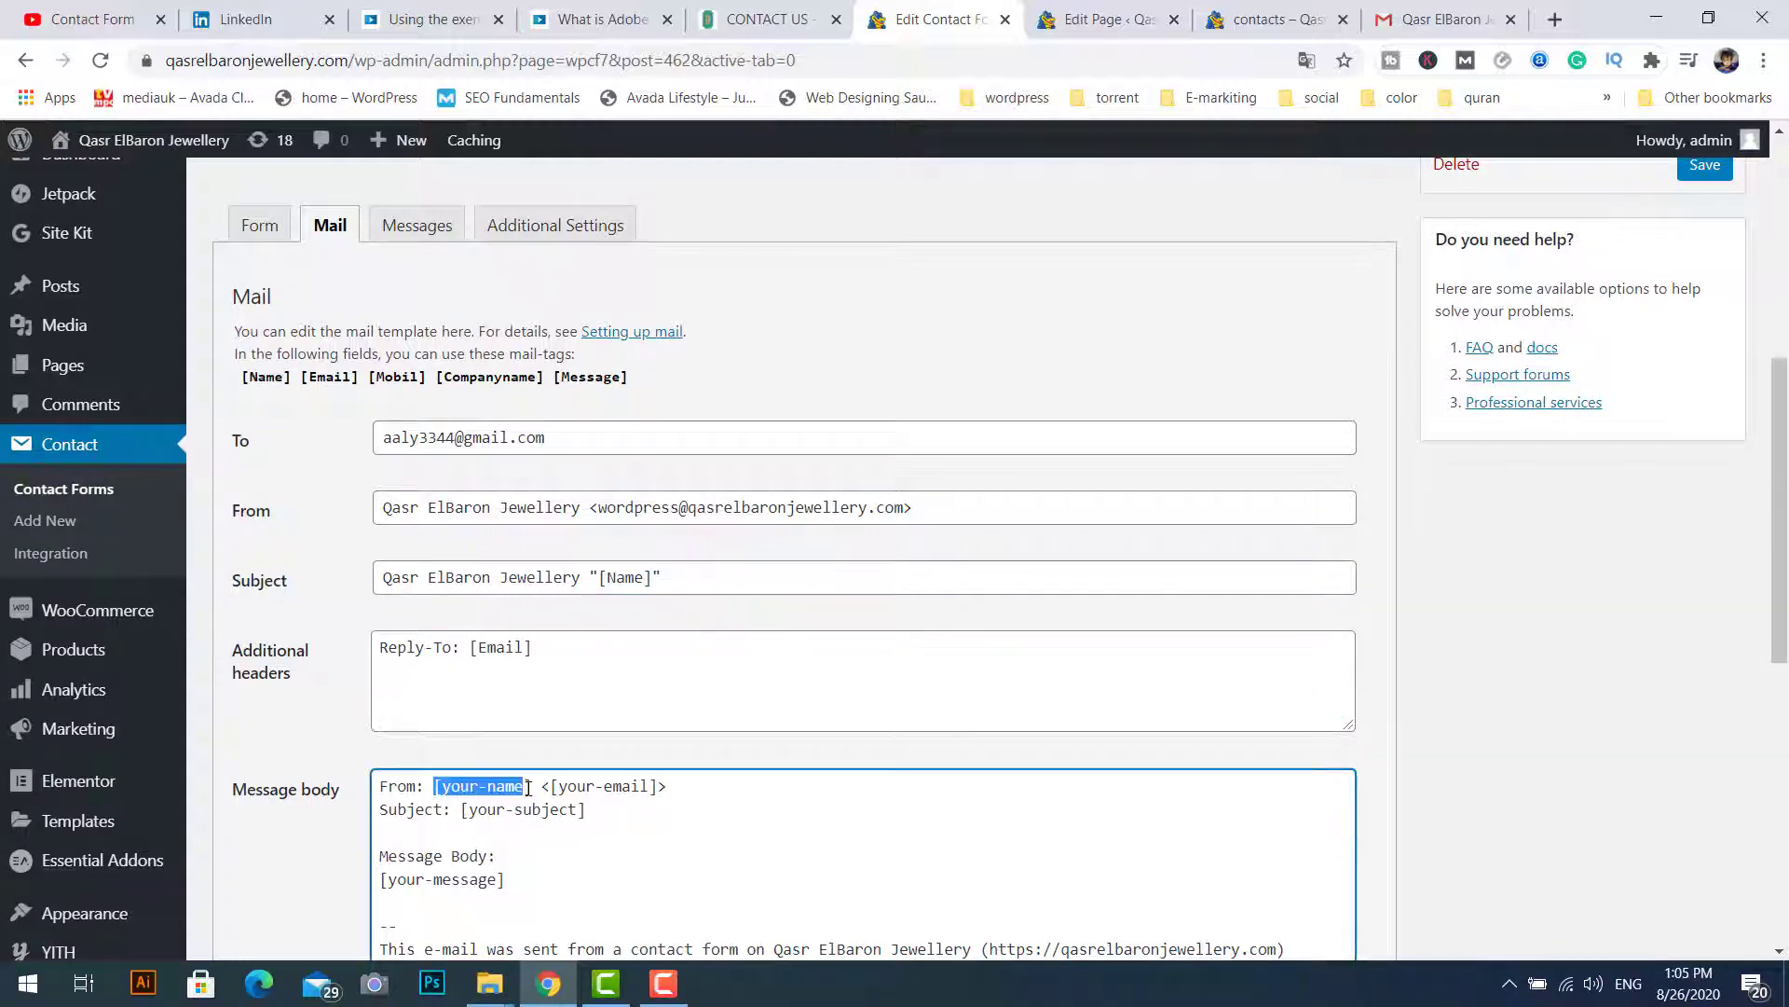
pyautogui.hotkey('ctrl', 'v')
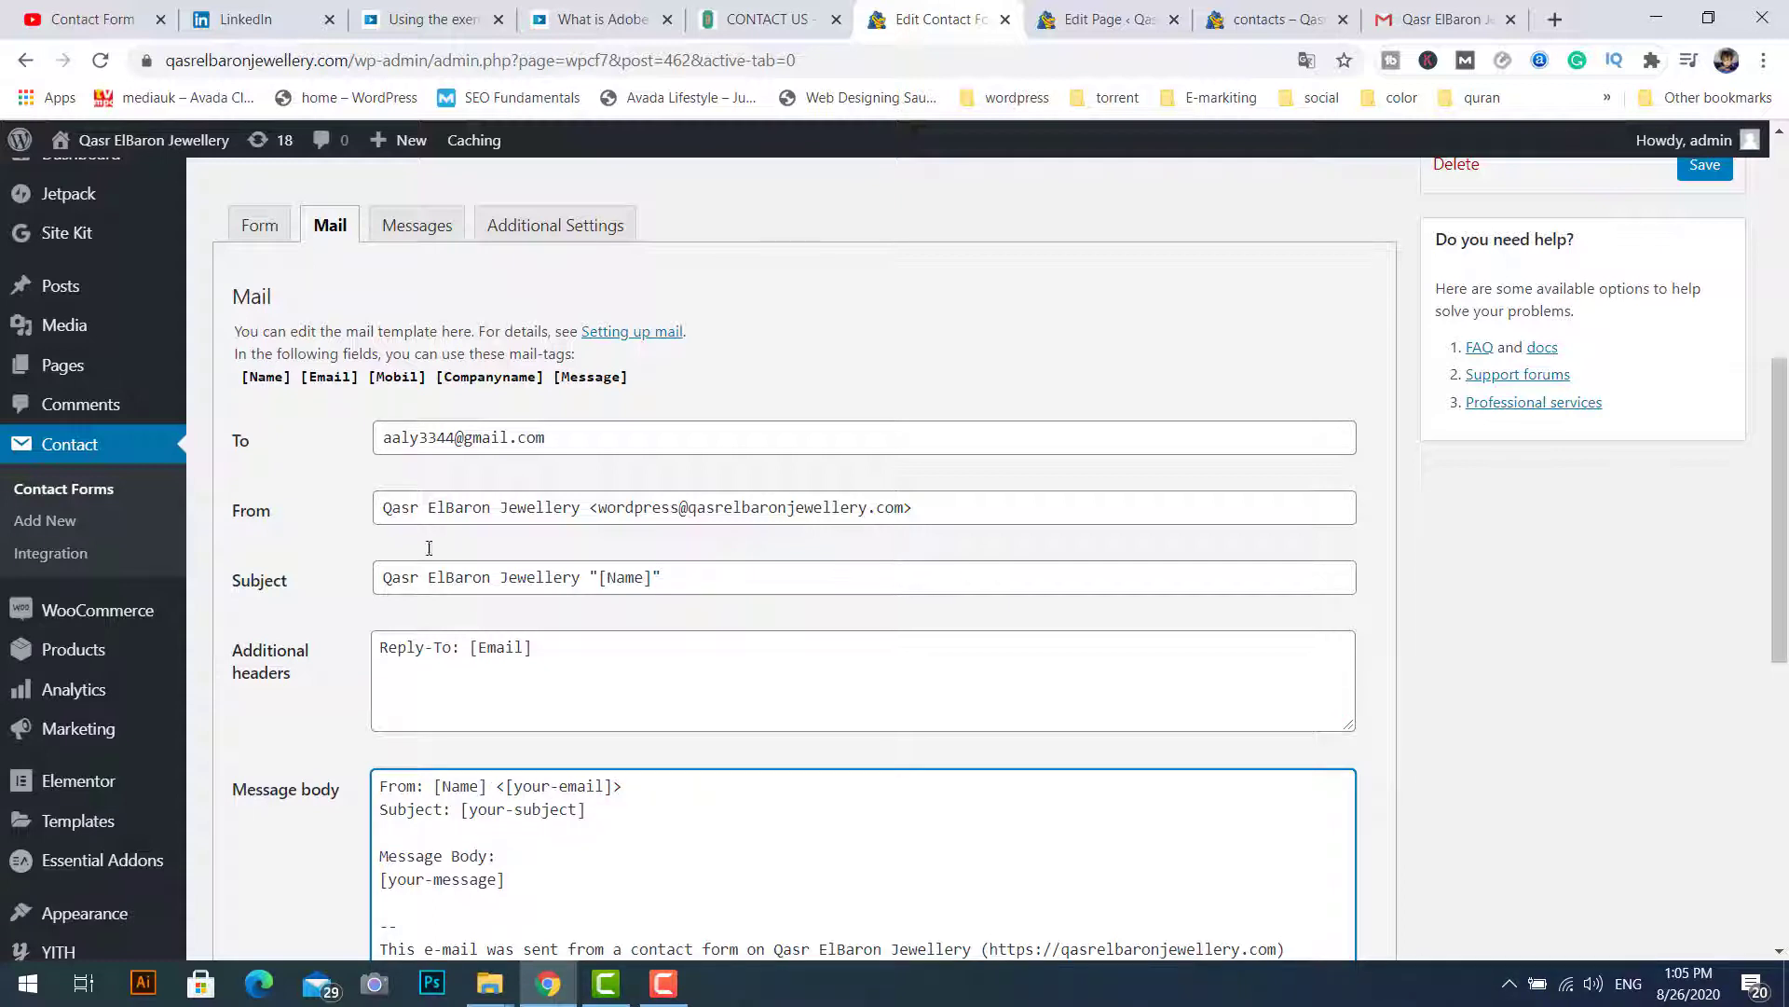
pyautogui.moveTo(302, 379); pyautogui.dragTo(357, 392)
pyautogui.hotkey('ctrl', 'c')
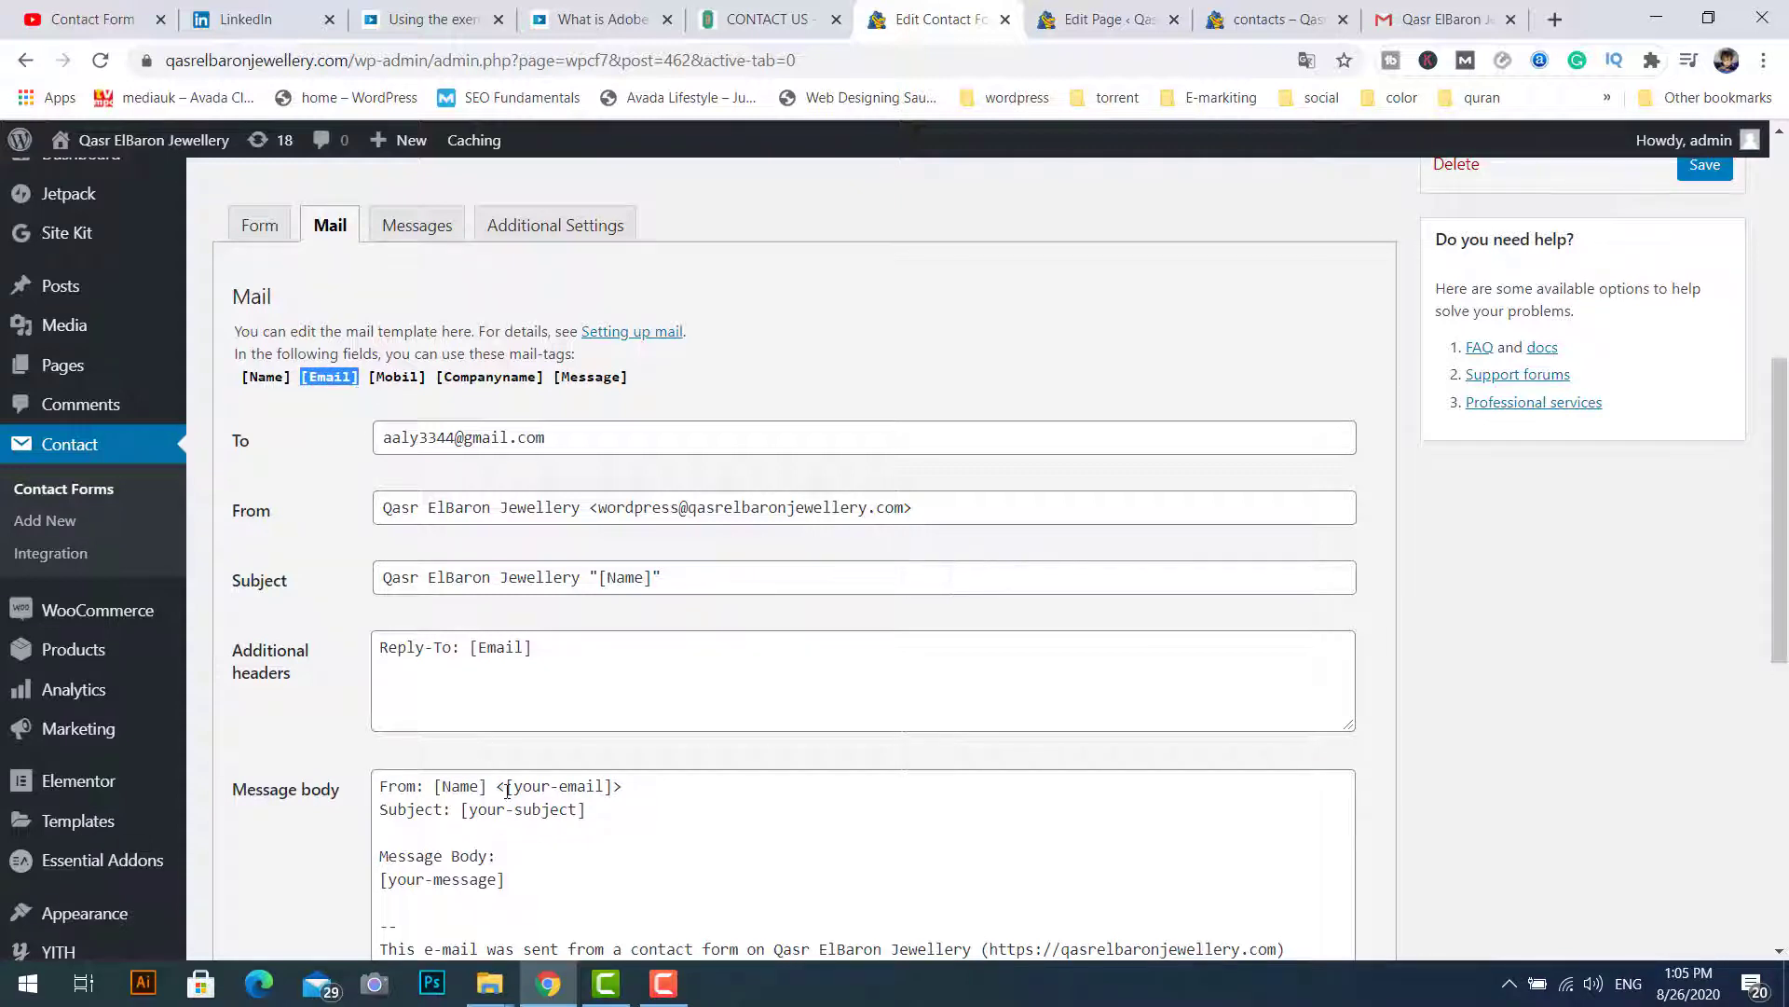
pyautogui.moveTo(508, 790); pyautogui.dragTo(613, 790)
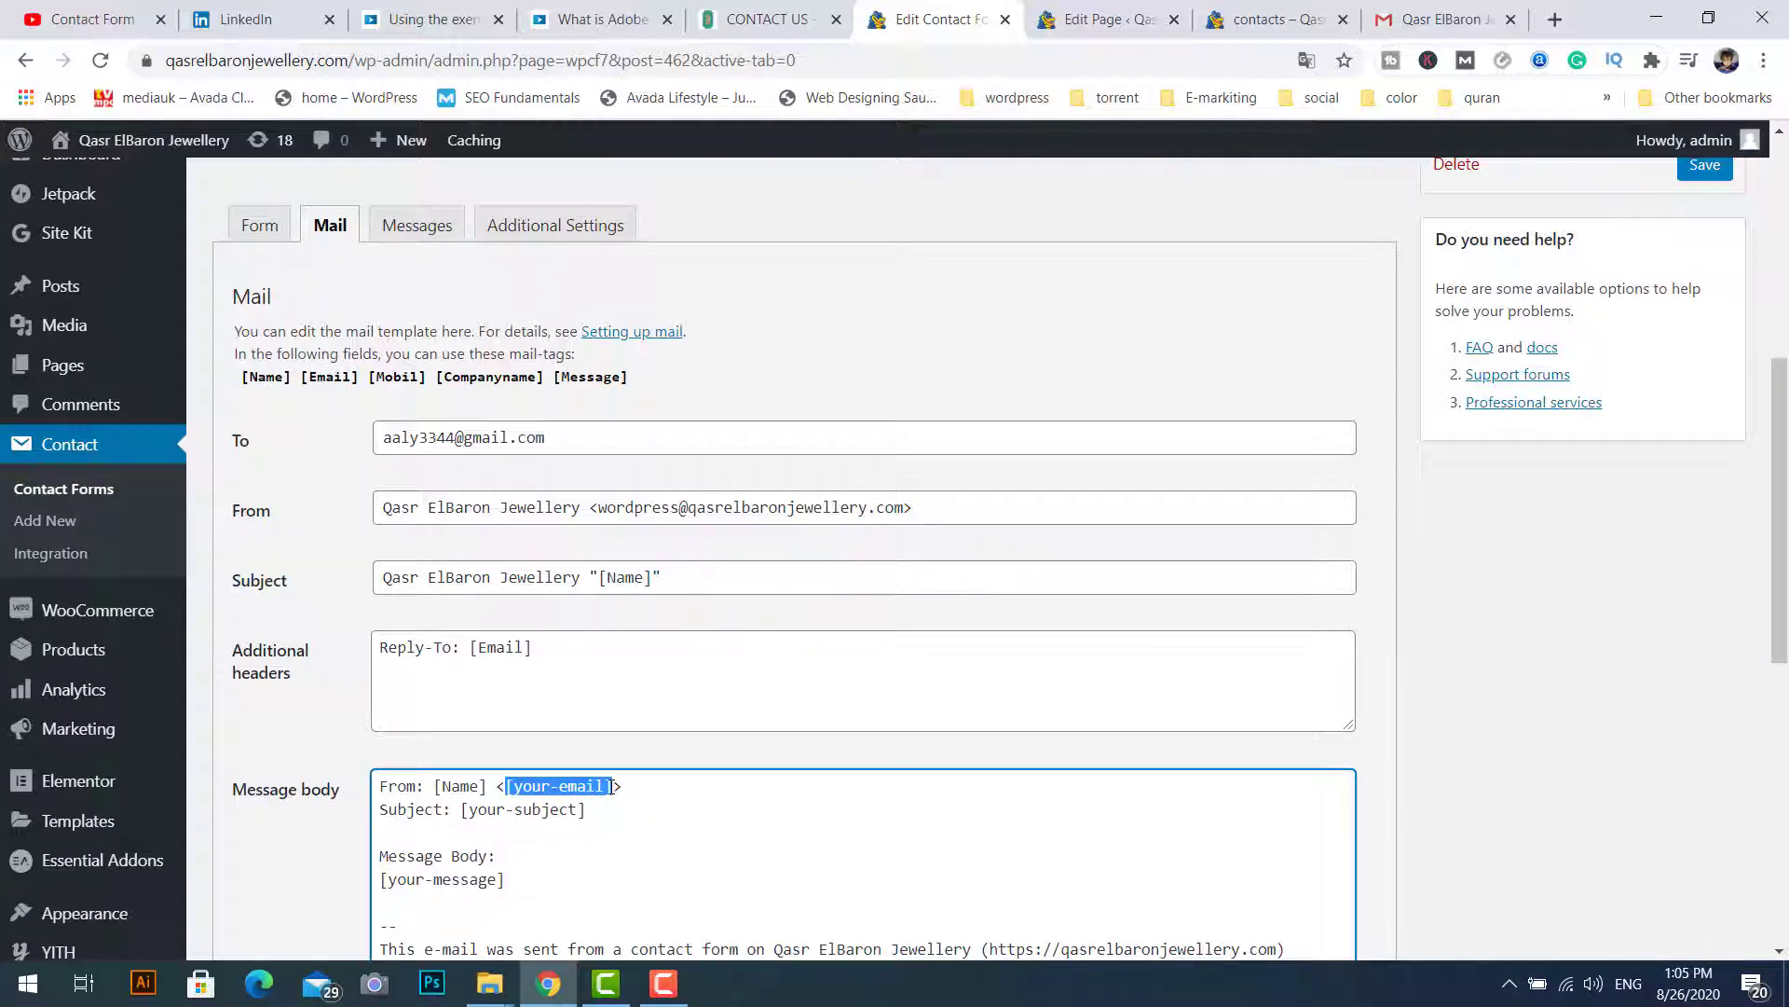
pyautogui.hotkey('ctrl', 'v')
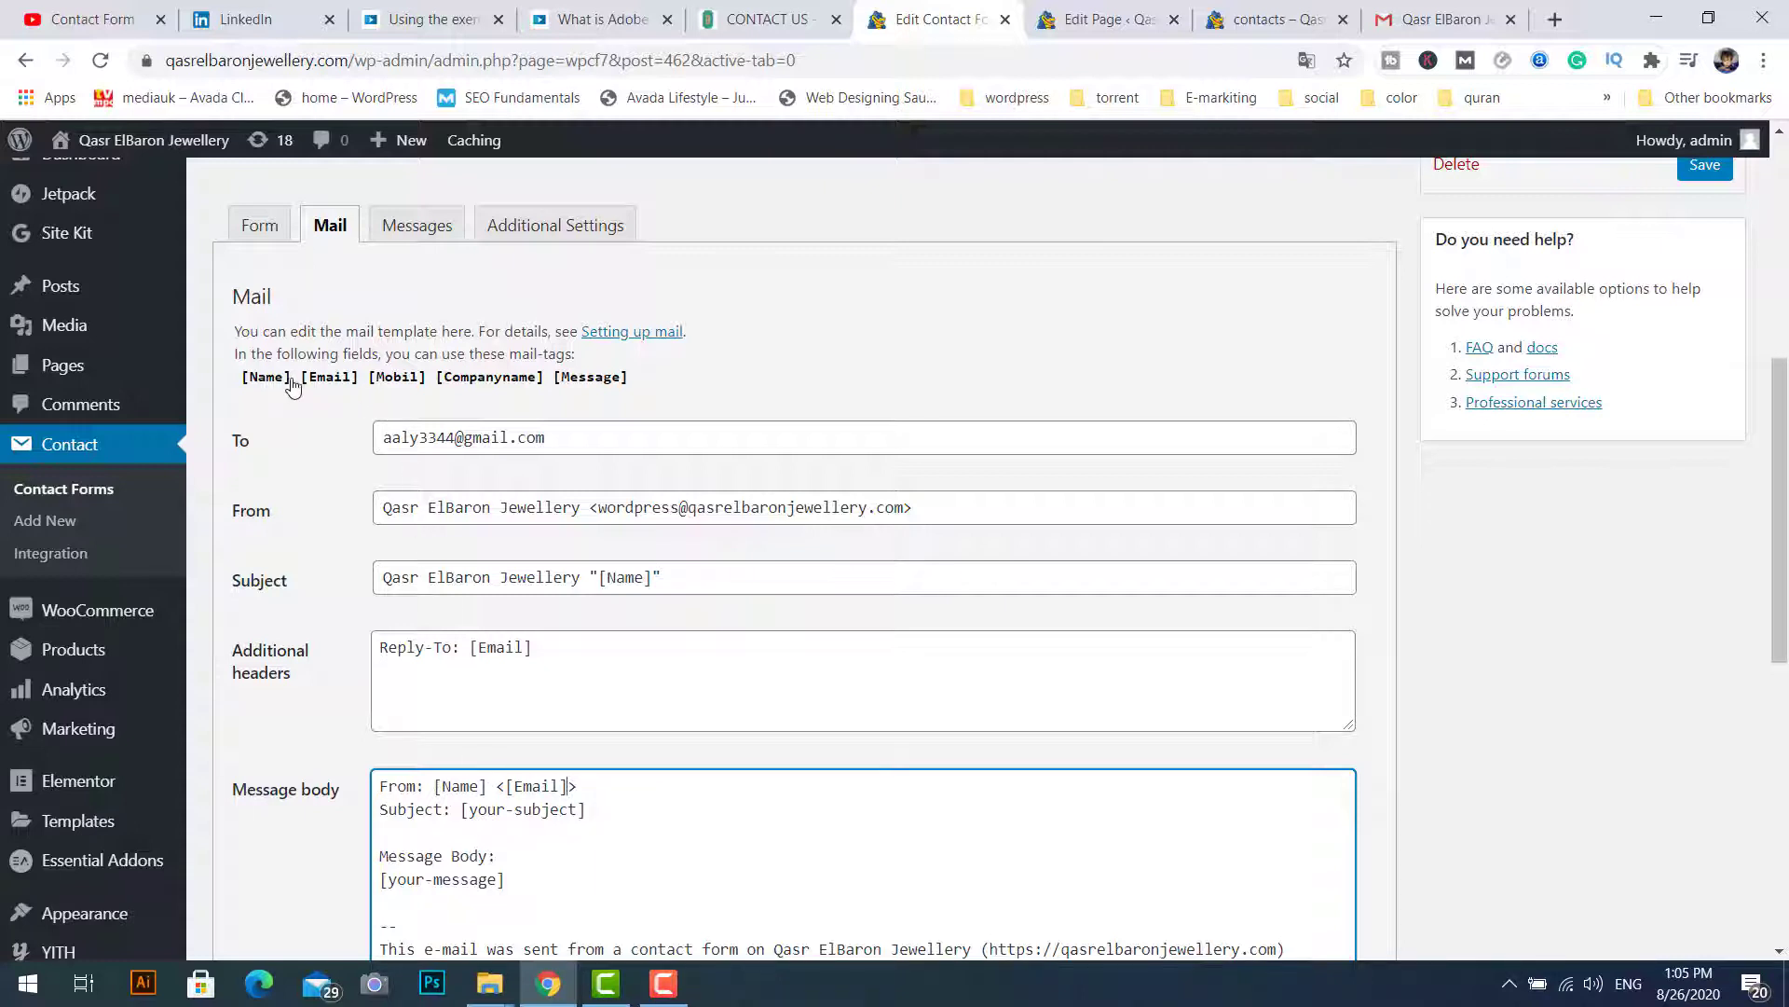
# Step: Swap the body's [your-subject] and [your-message] placeholders for [Name] and [Message]
pyautogui.moveTo(294, 385); pyautogui.dragTo(238, 388)
pyautogui.hotkey('ctrl', 'c')
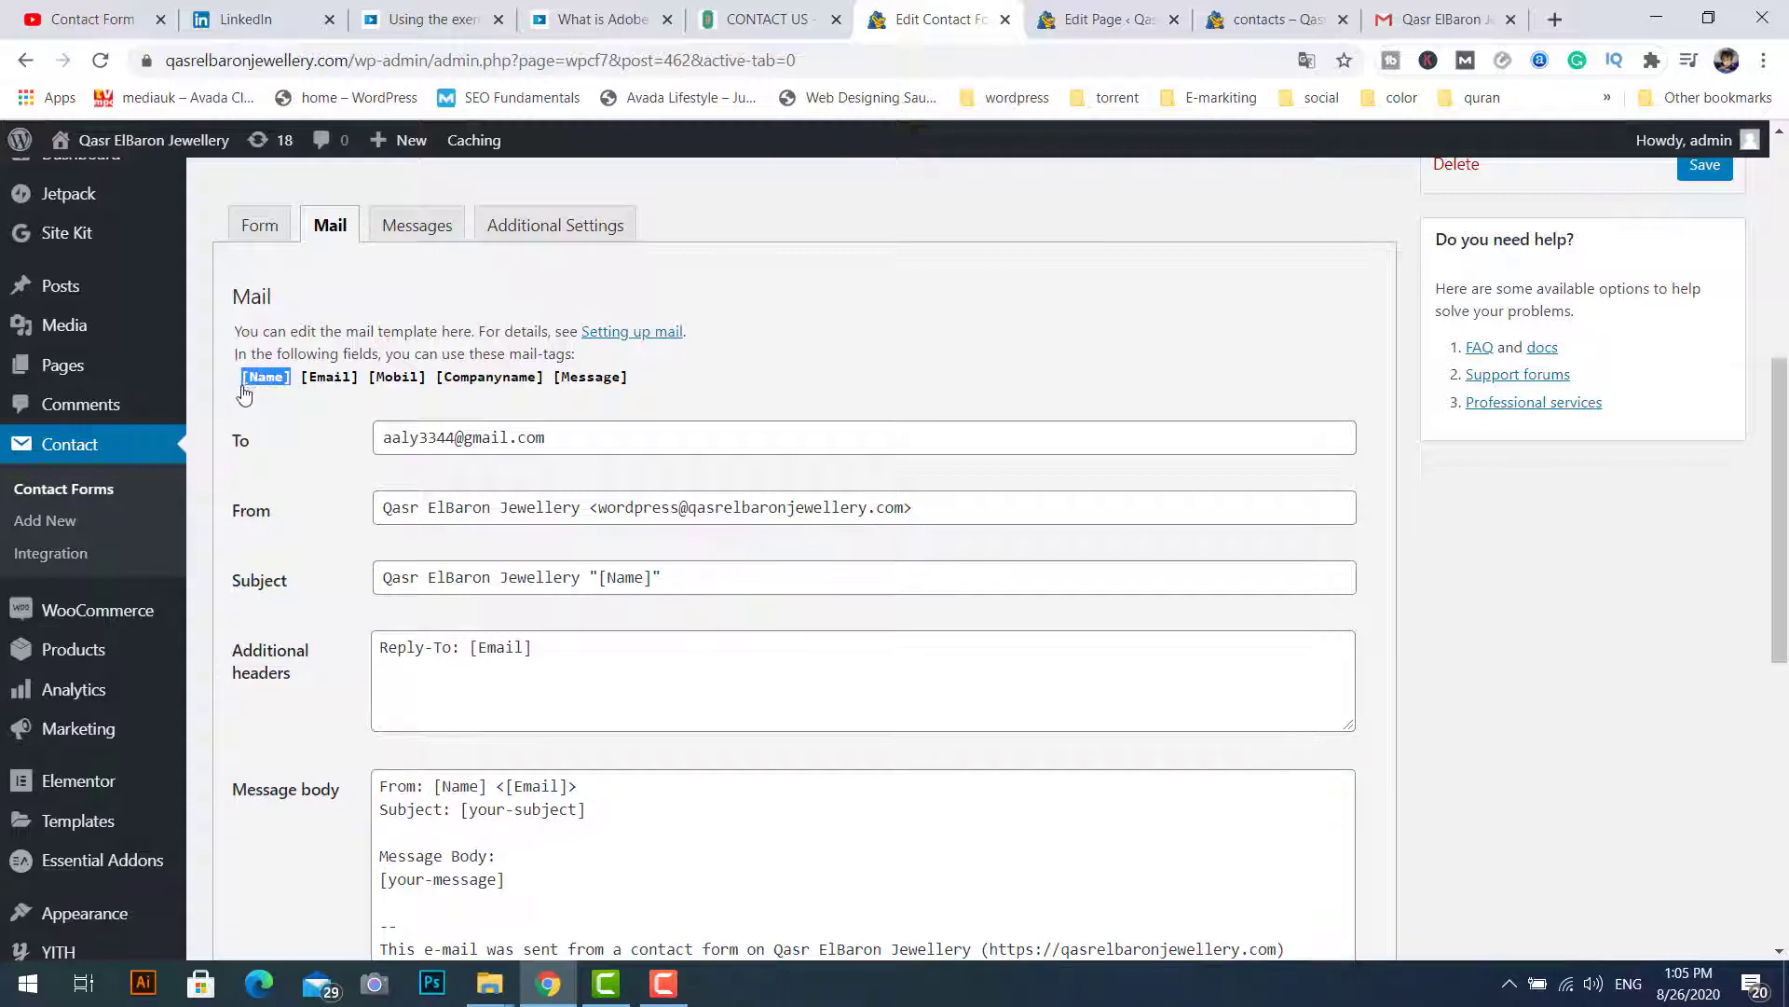
pyautogui.moveTo(464, 812); pyautogui.dragTo(588, 816)
pyautogui.hotkey('ctrl', 'v')
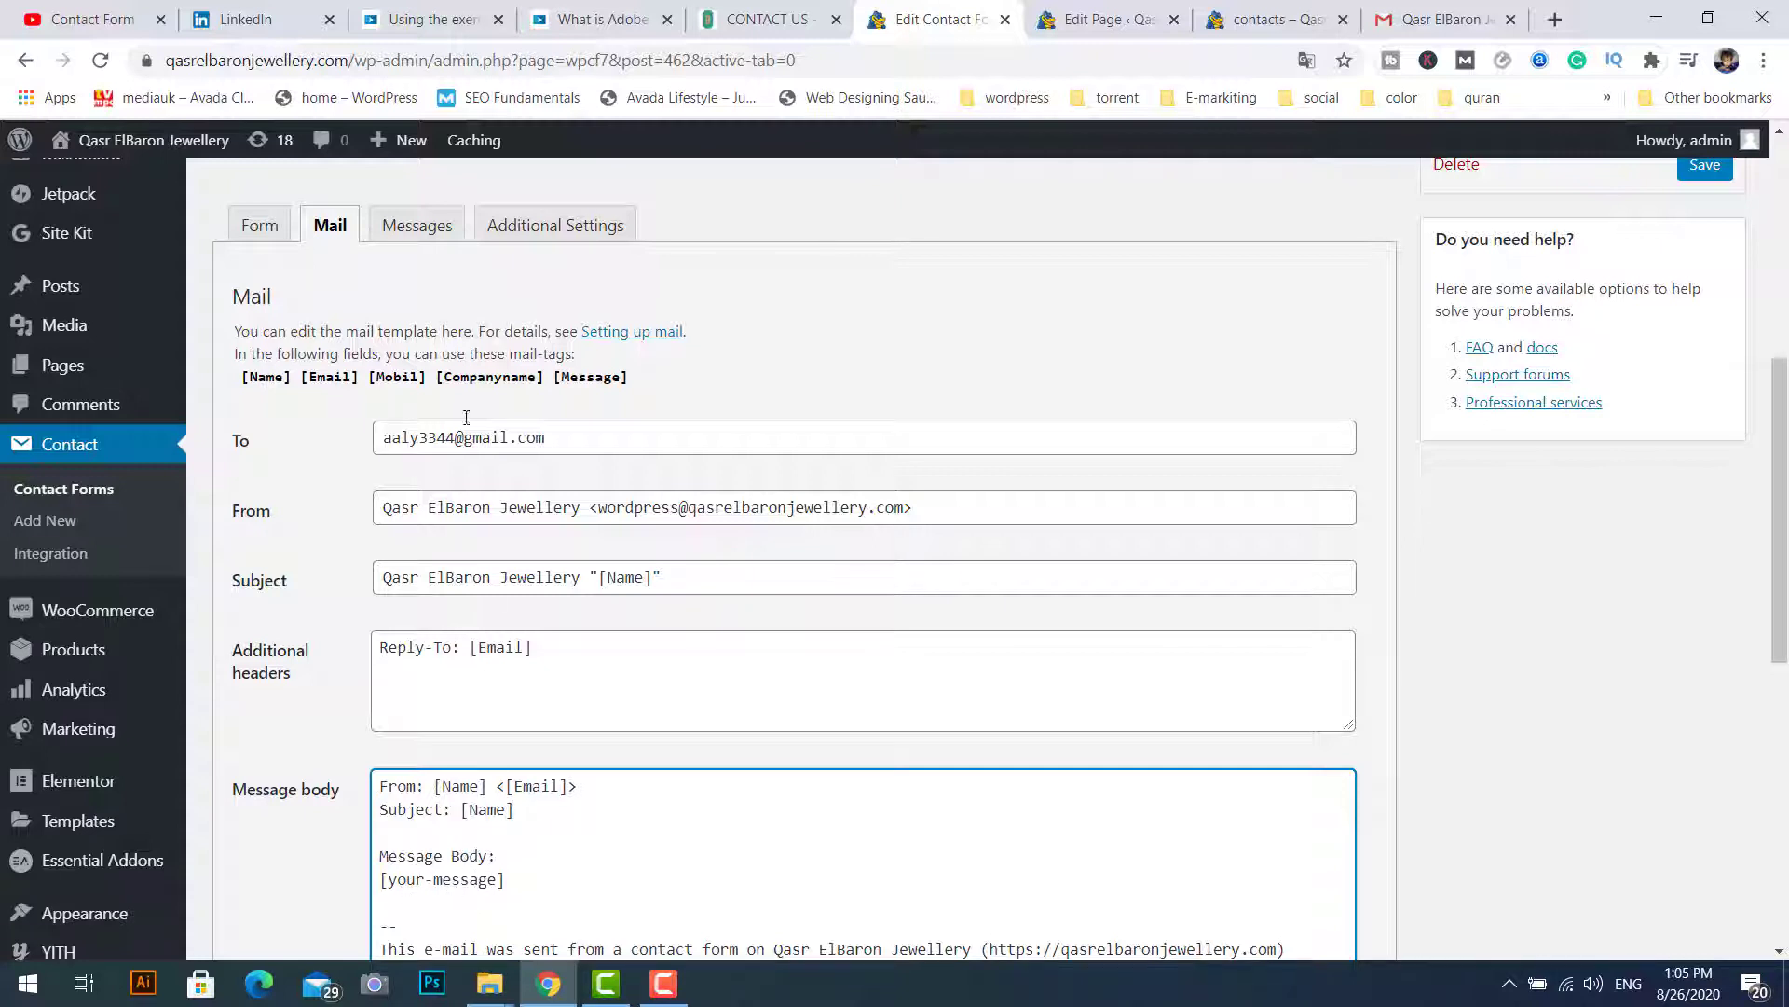
pyautogui.click(564, 378)
pyautogui.write('[Message]')
pyautogui.moveTo(1781, 434); pyautogui.dragTo(1781, 296)
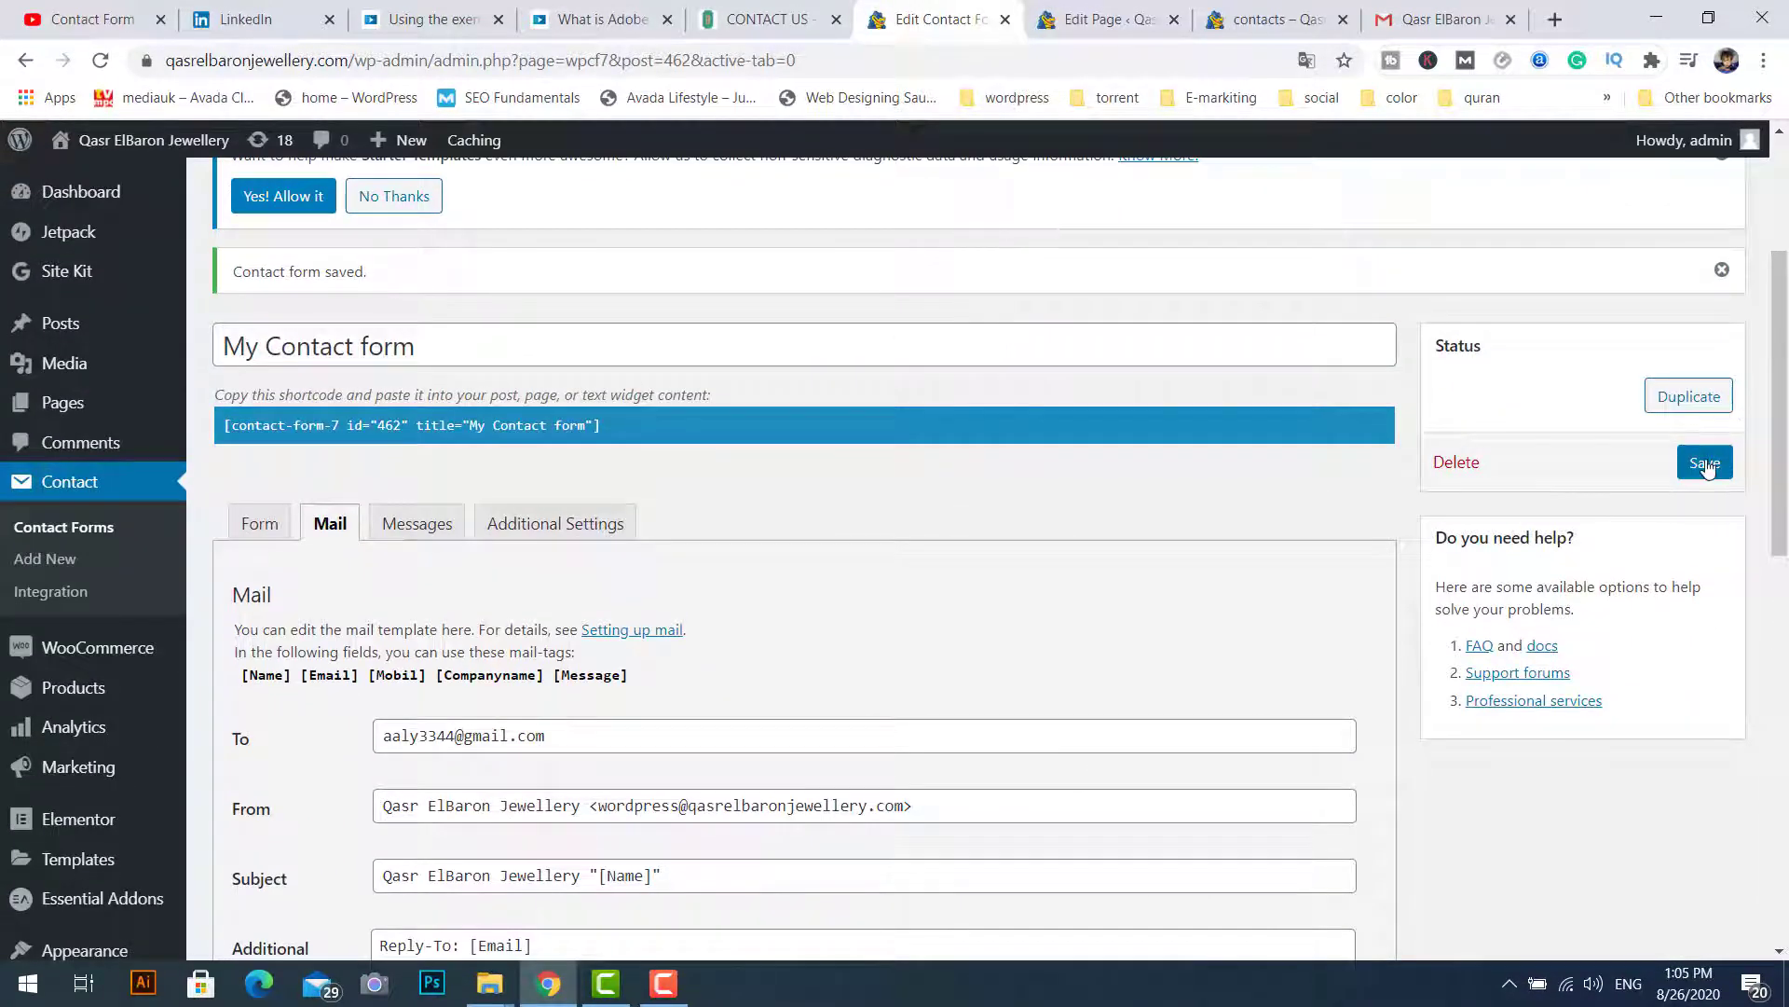
pyautogui.click(1276, 19)
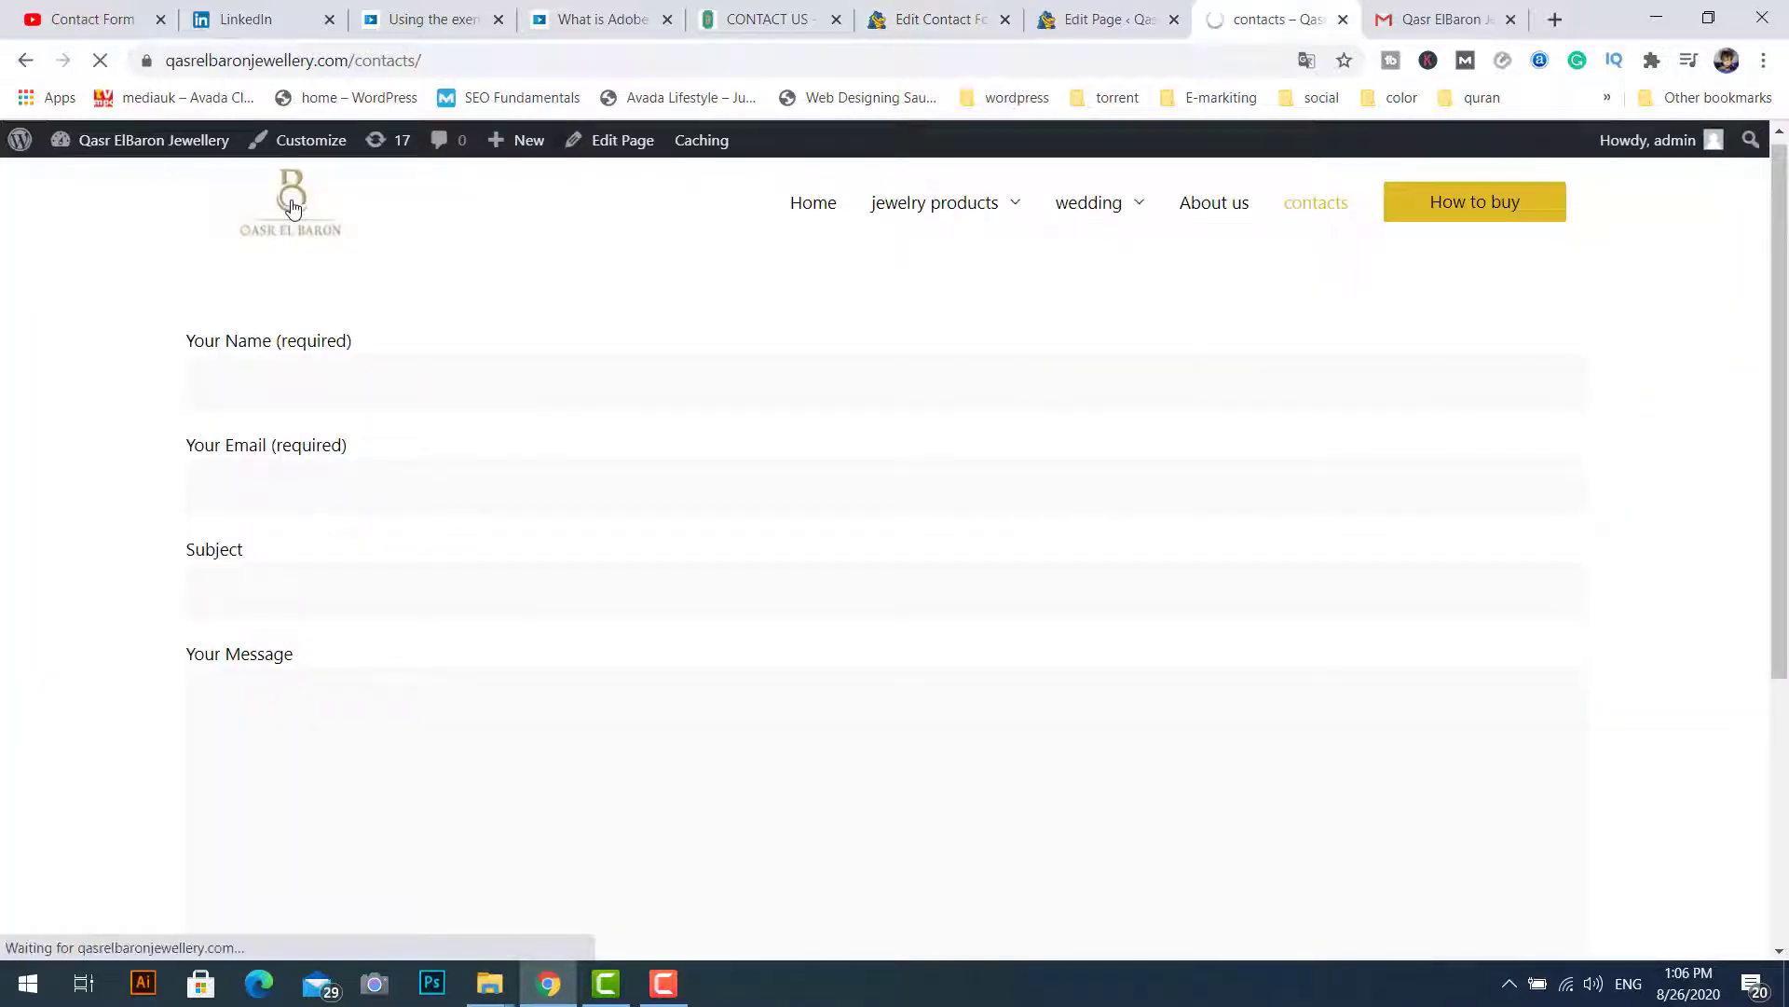
# Step: Open the contacts page from the site's navigation and focus the Name field
pyautogui.click(291, 206)
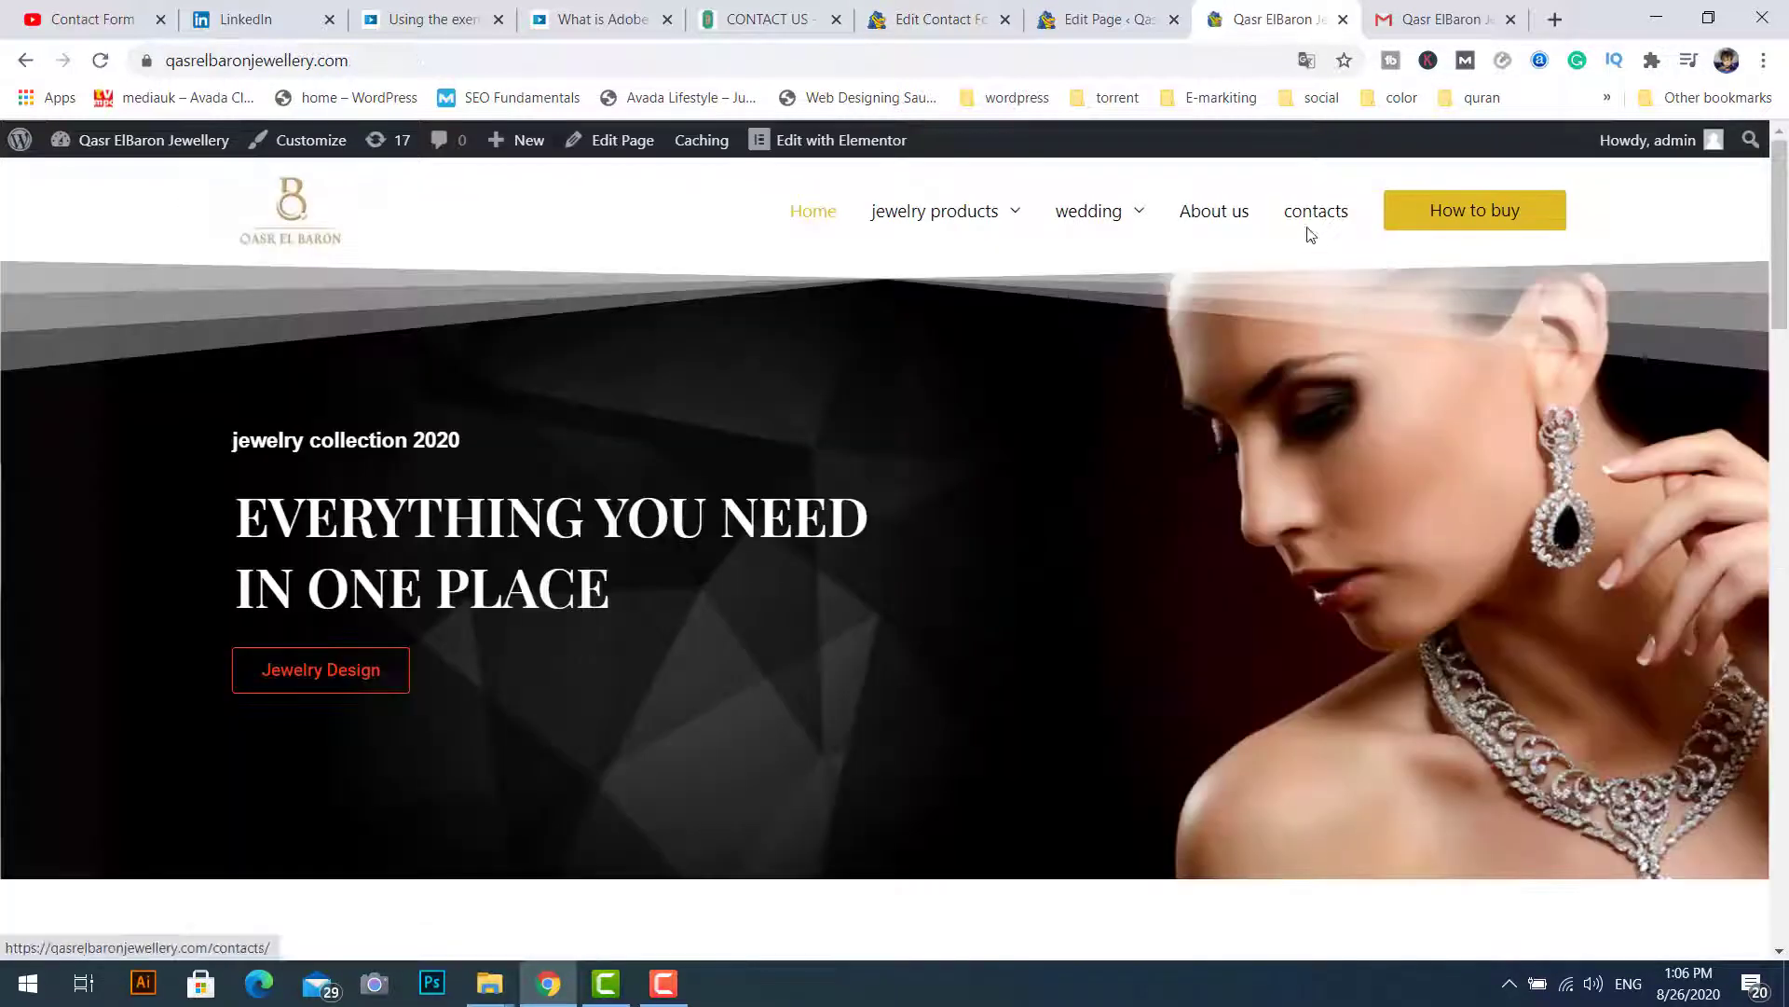
pyautogui.click(1316, 212)
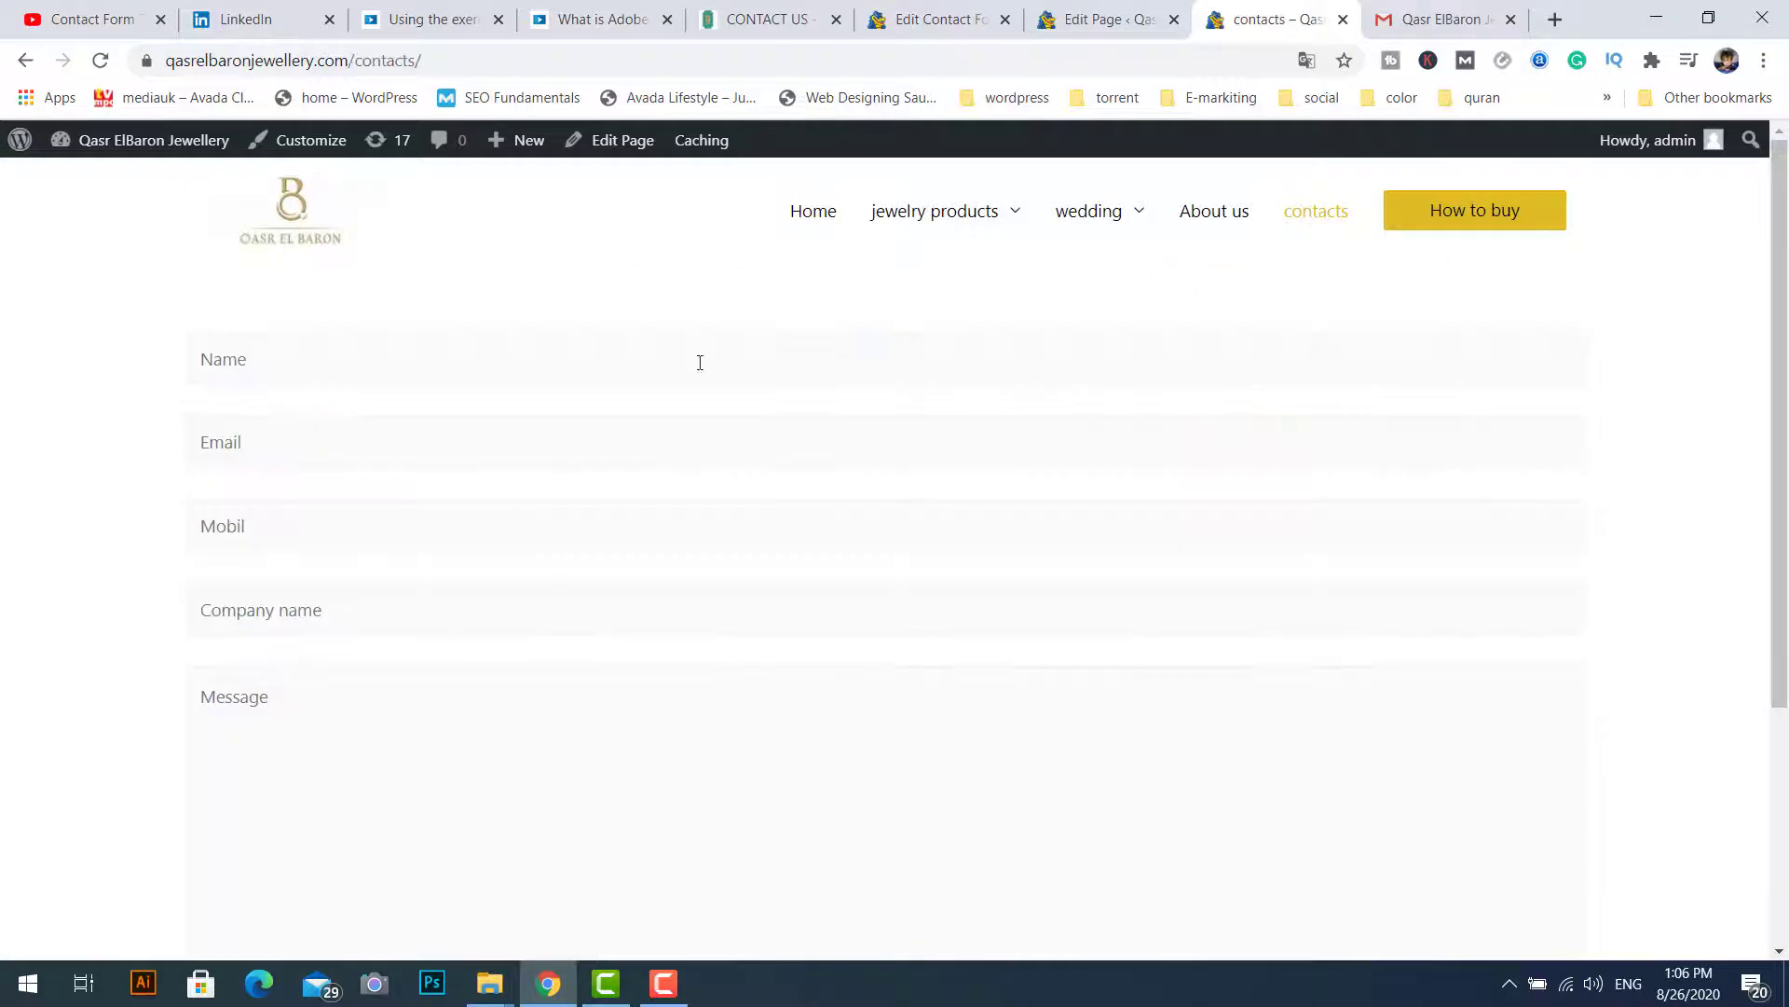
pyautogui.moveTo(1785, 311); pyautogui.dragTo(1786, 305)
pyautogui.click(260, 365)
pyautogui.click(237, 358)
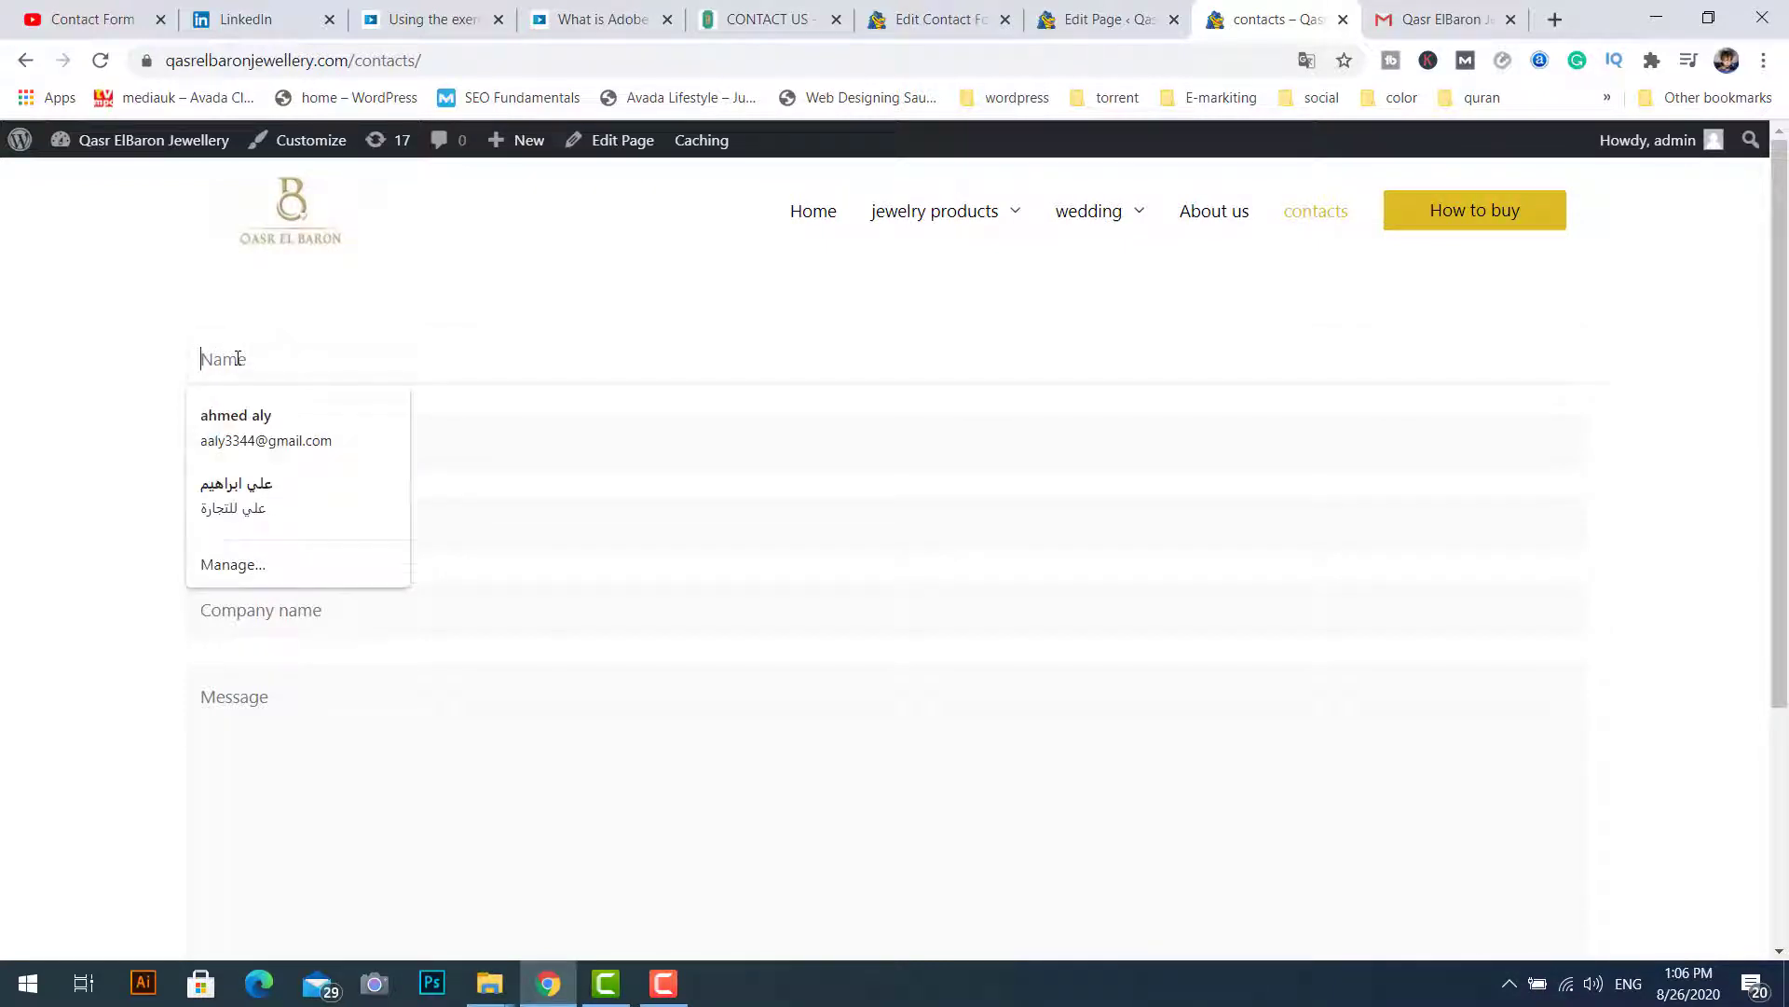
# Step: Fill in the test sender's name, email, mobile number with company GOOGLE, and message
pyautogui.press('Tab')
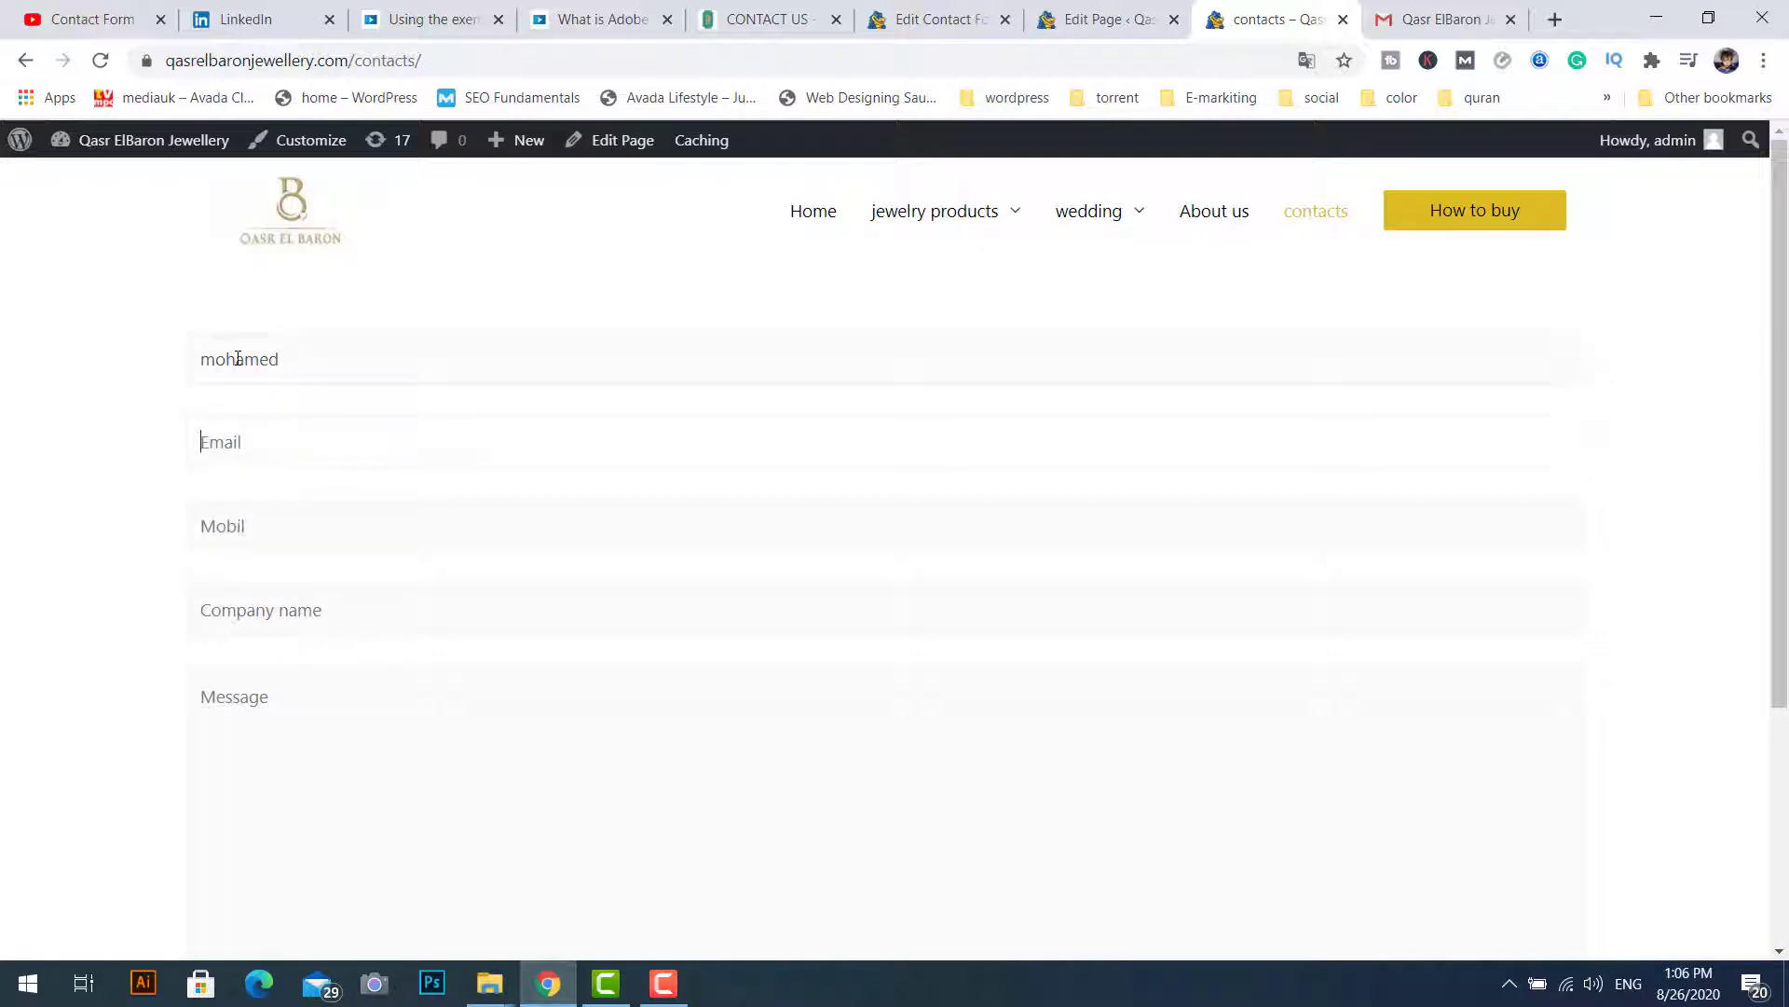
pyautogui.press('Tab')
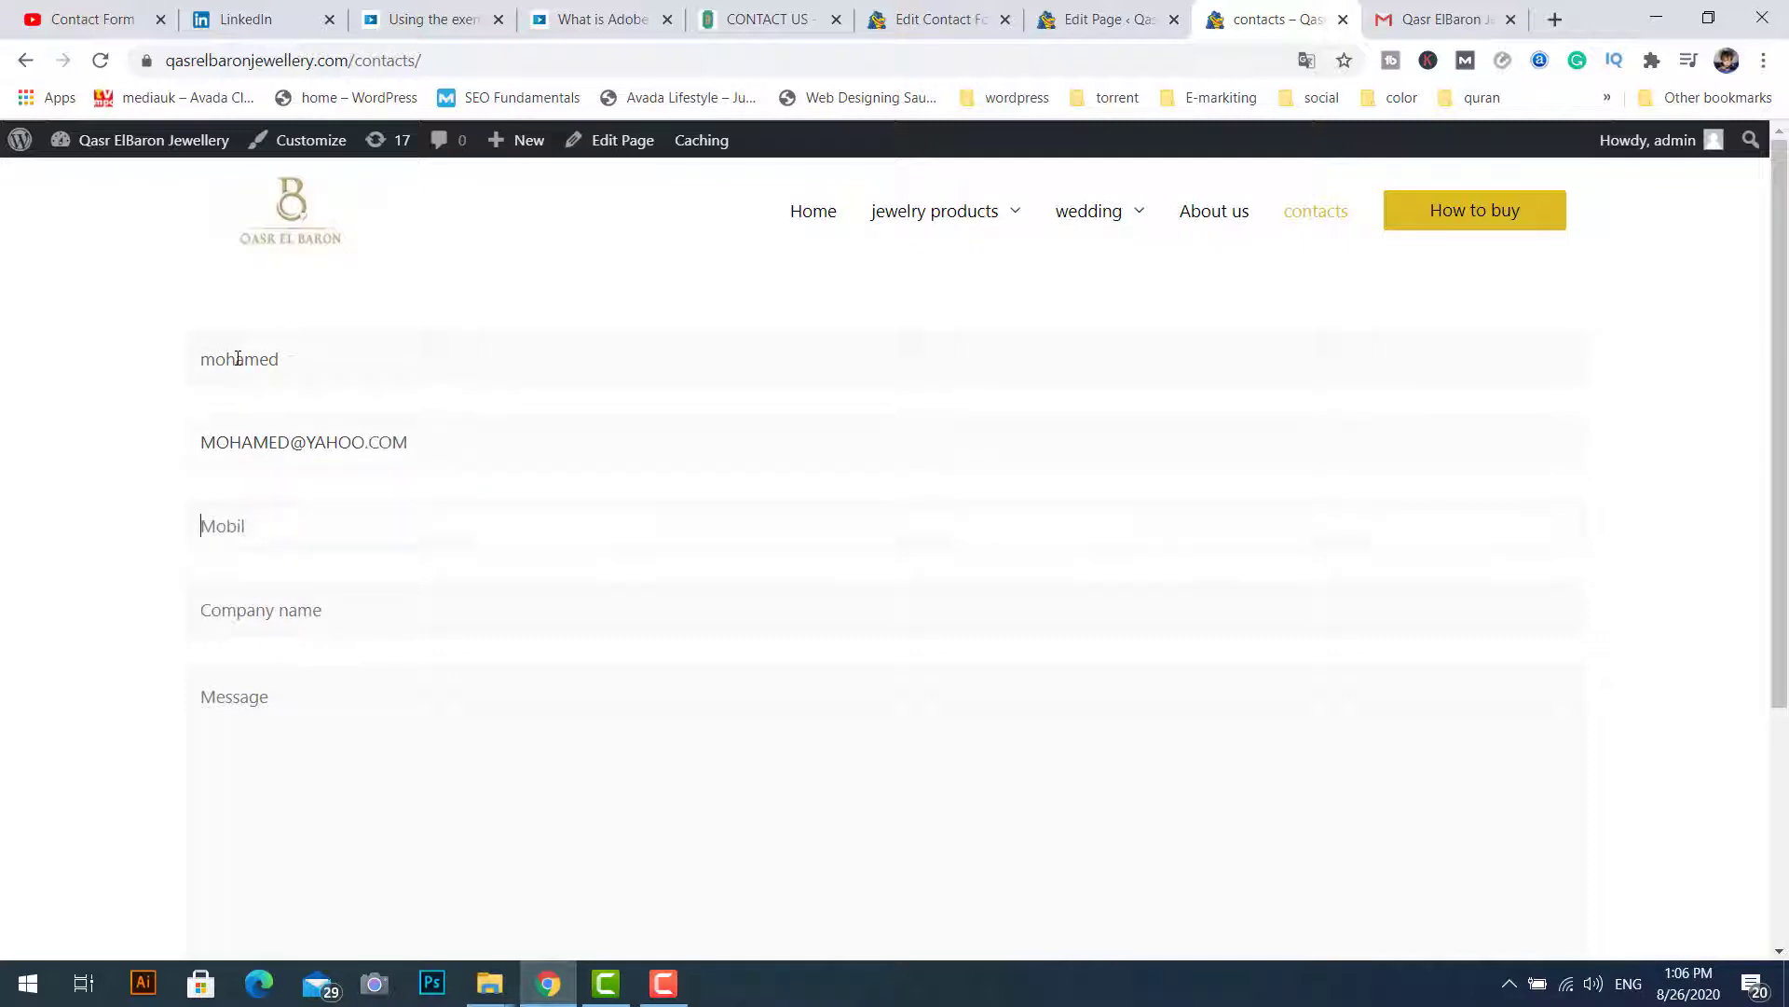
pyautogui.press('Tab')
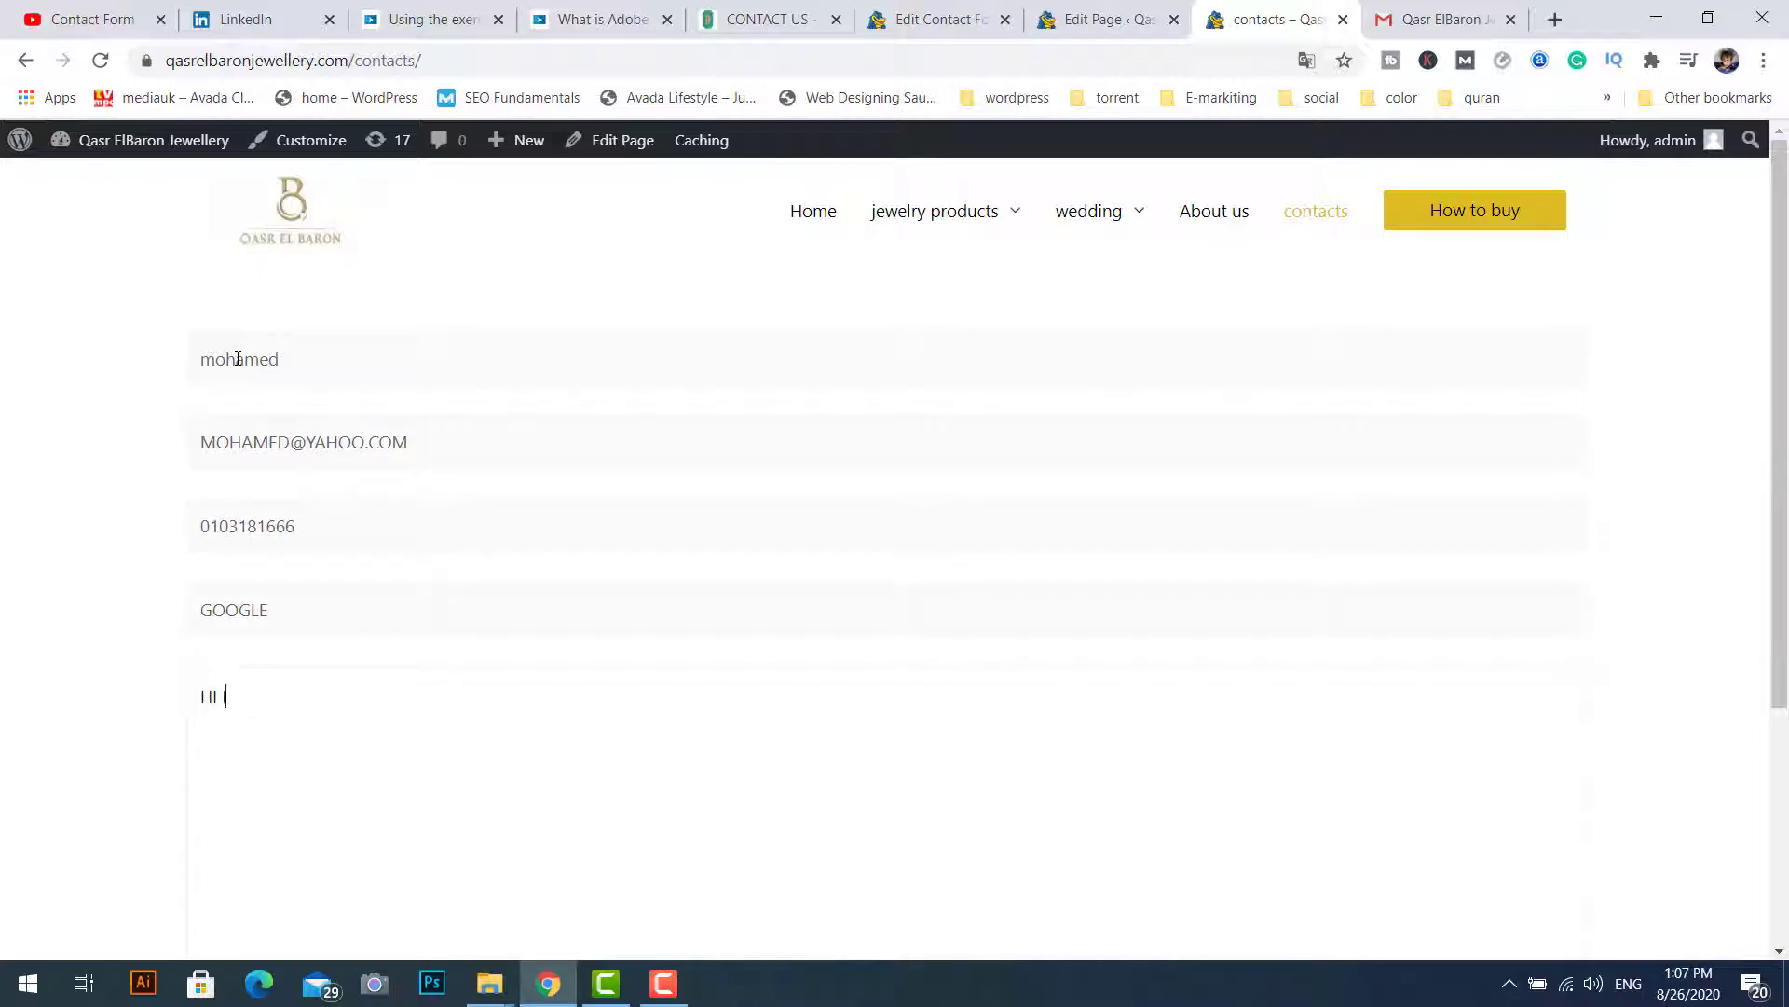
pyautogui.press('BackSpace')
pyautogui.press('BackSpace')
pyautogui.press('BackSpace')
# Step: Accept the grammar fixes to read 'Hi I need a website' and send the form
pyautogui.moveTo(283, 697)
pyautogui.click(331, 757)
pyautogui.moveTo(208, 699)
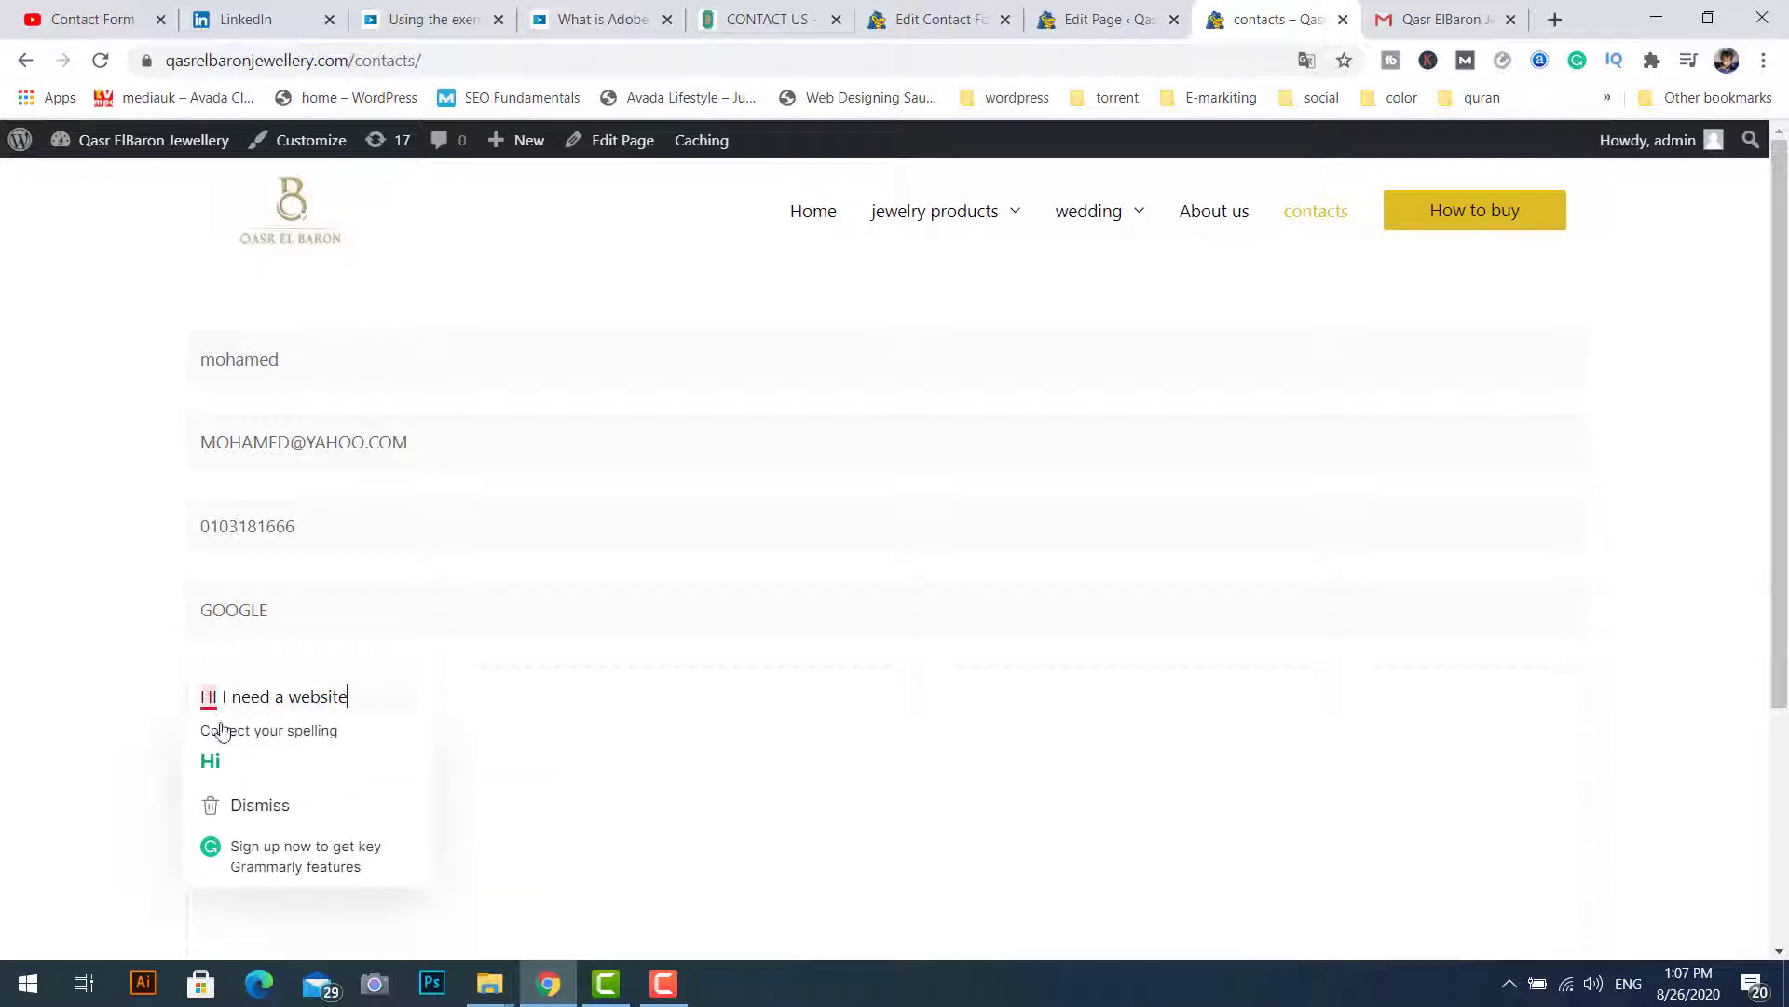
pyautogui.click(253, 753)
pyautogui.scroll(-3, 589, 884)
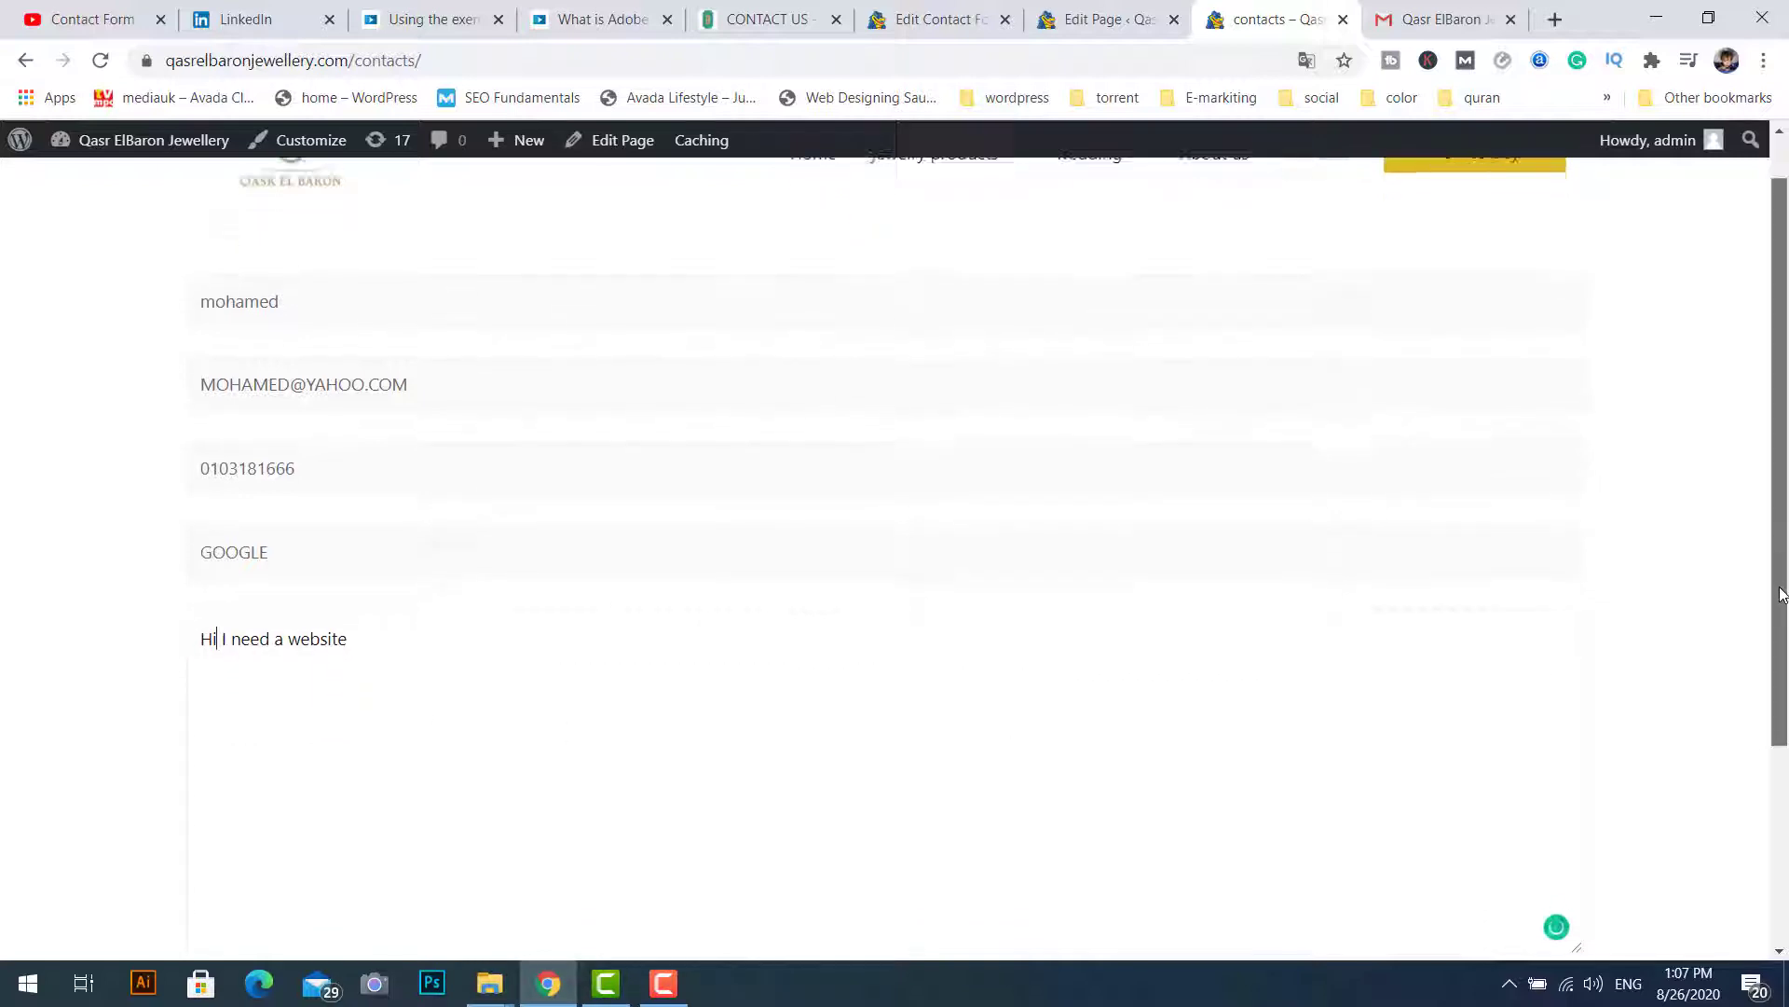
pyautogui.click(270, 827)
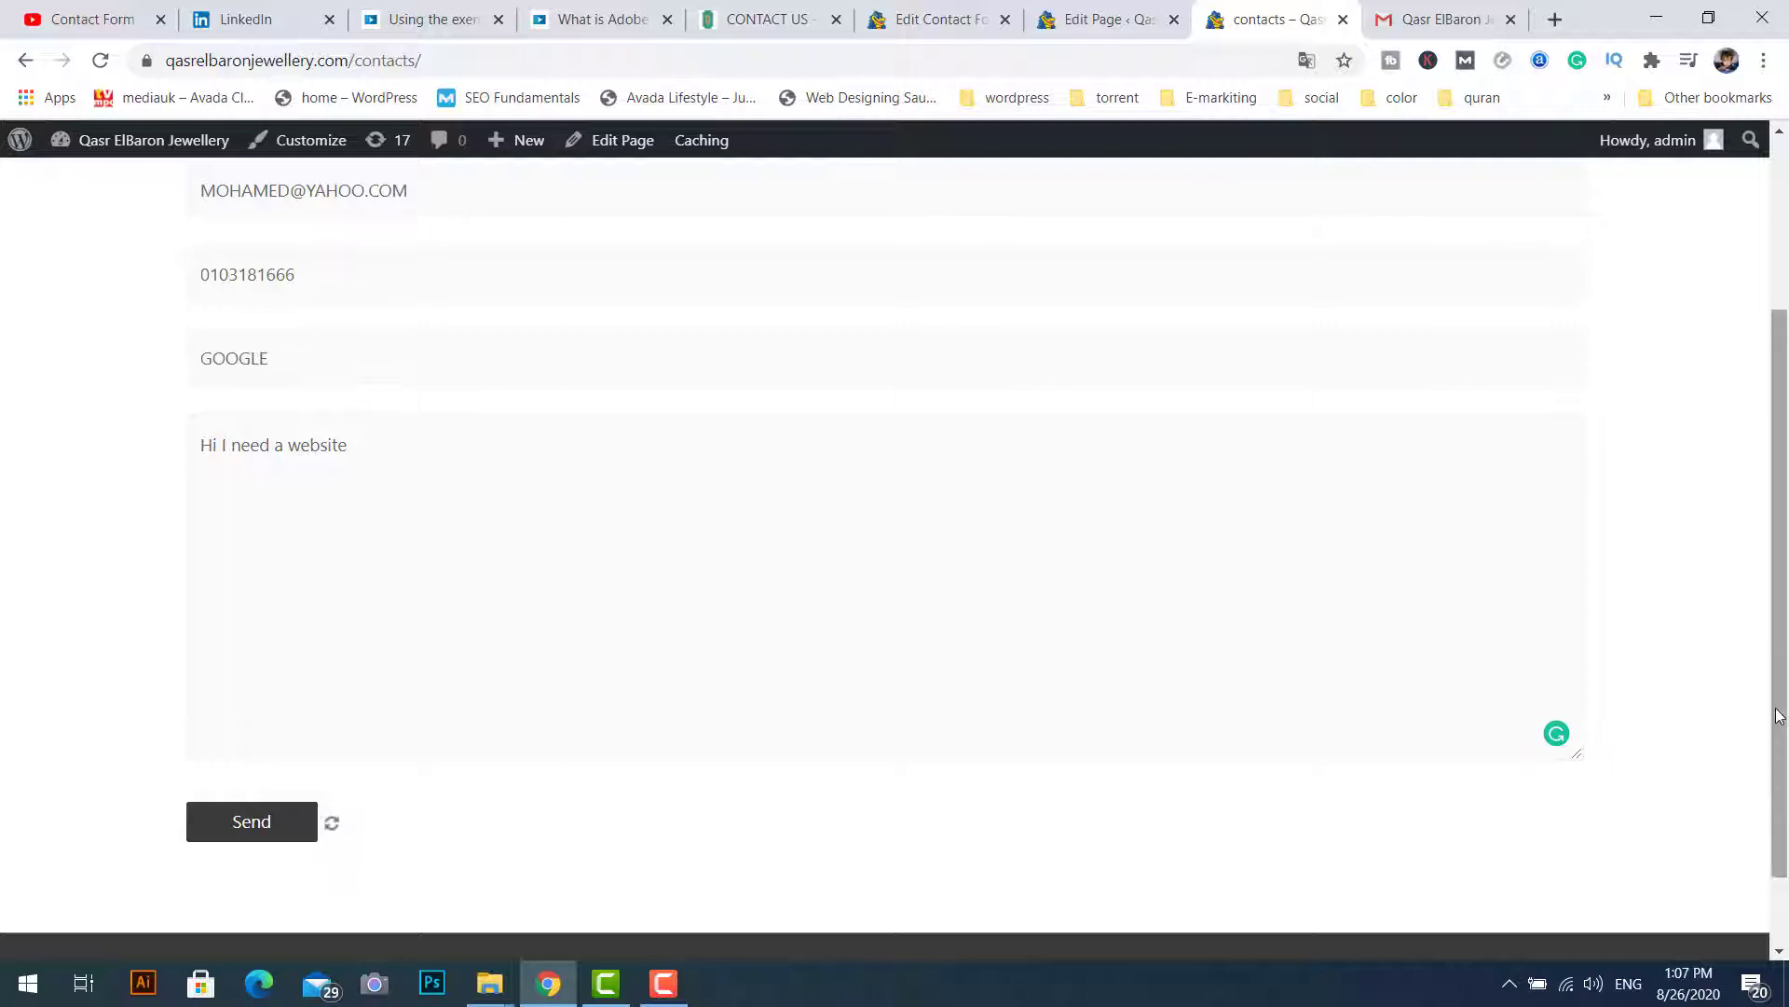
pyautogui.moveTo(1786, 736); pyautogui.dragTo(1786, 787)
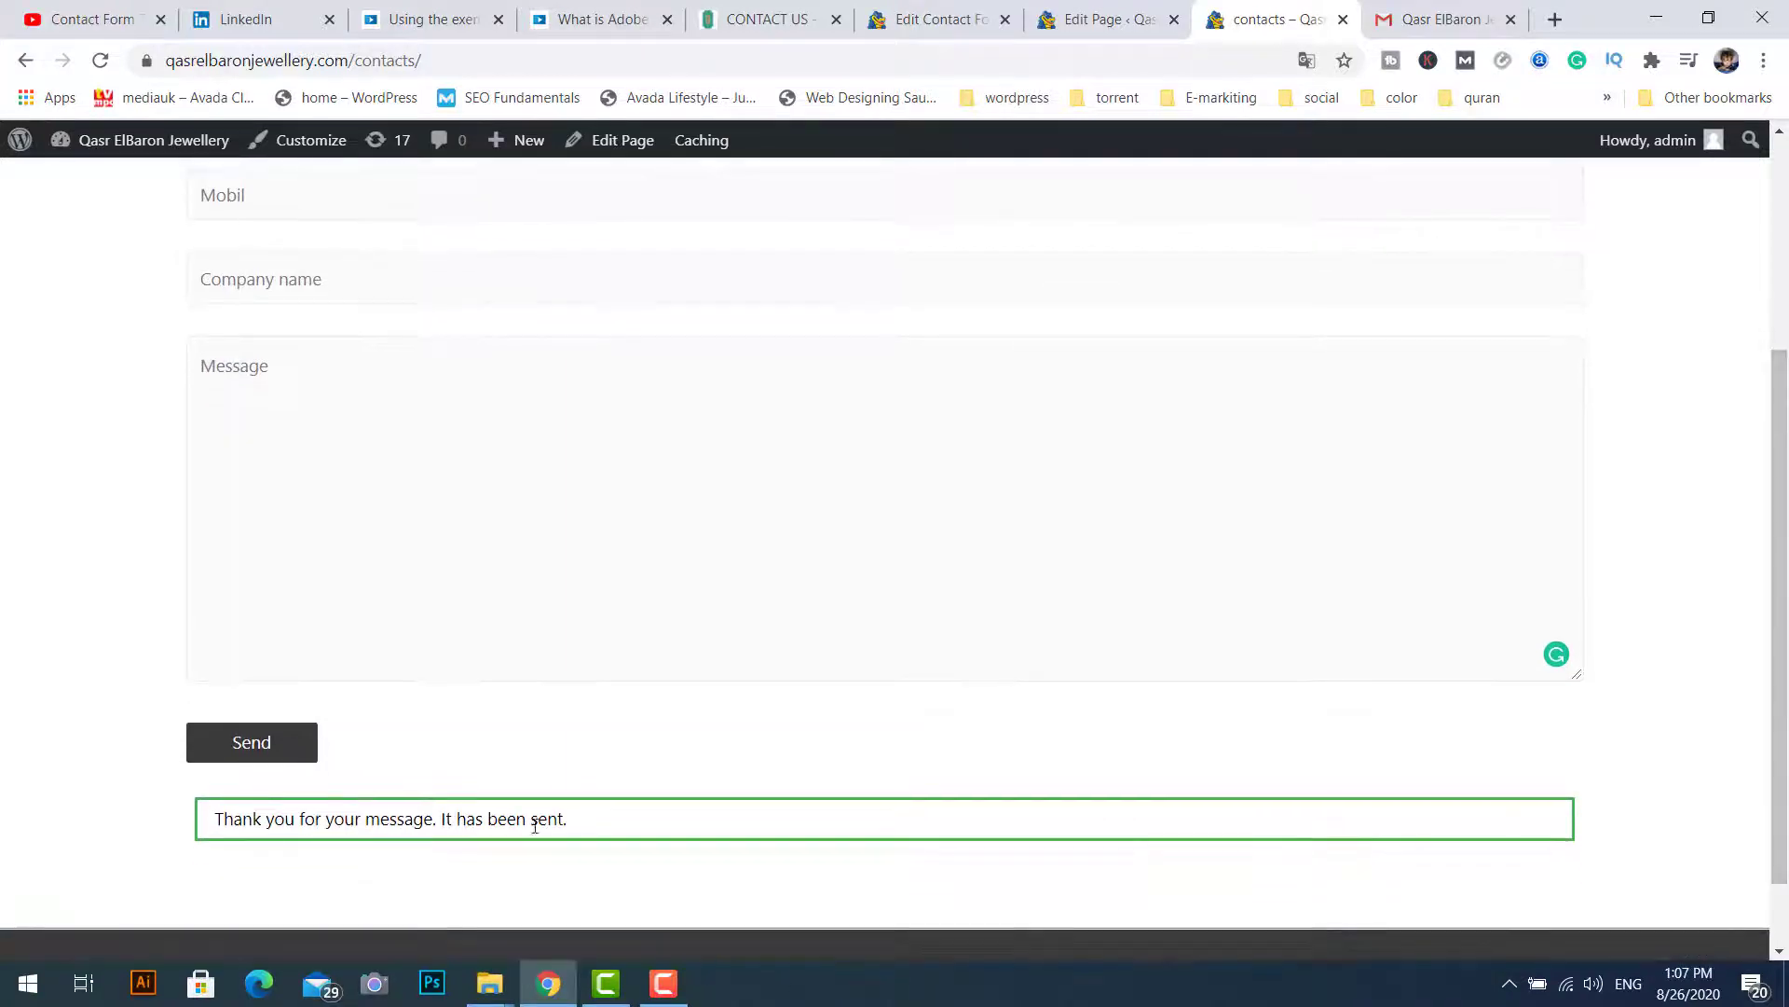
pyautogui.click(1435, 19)
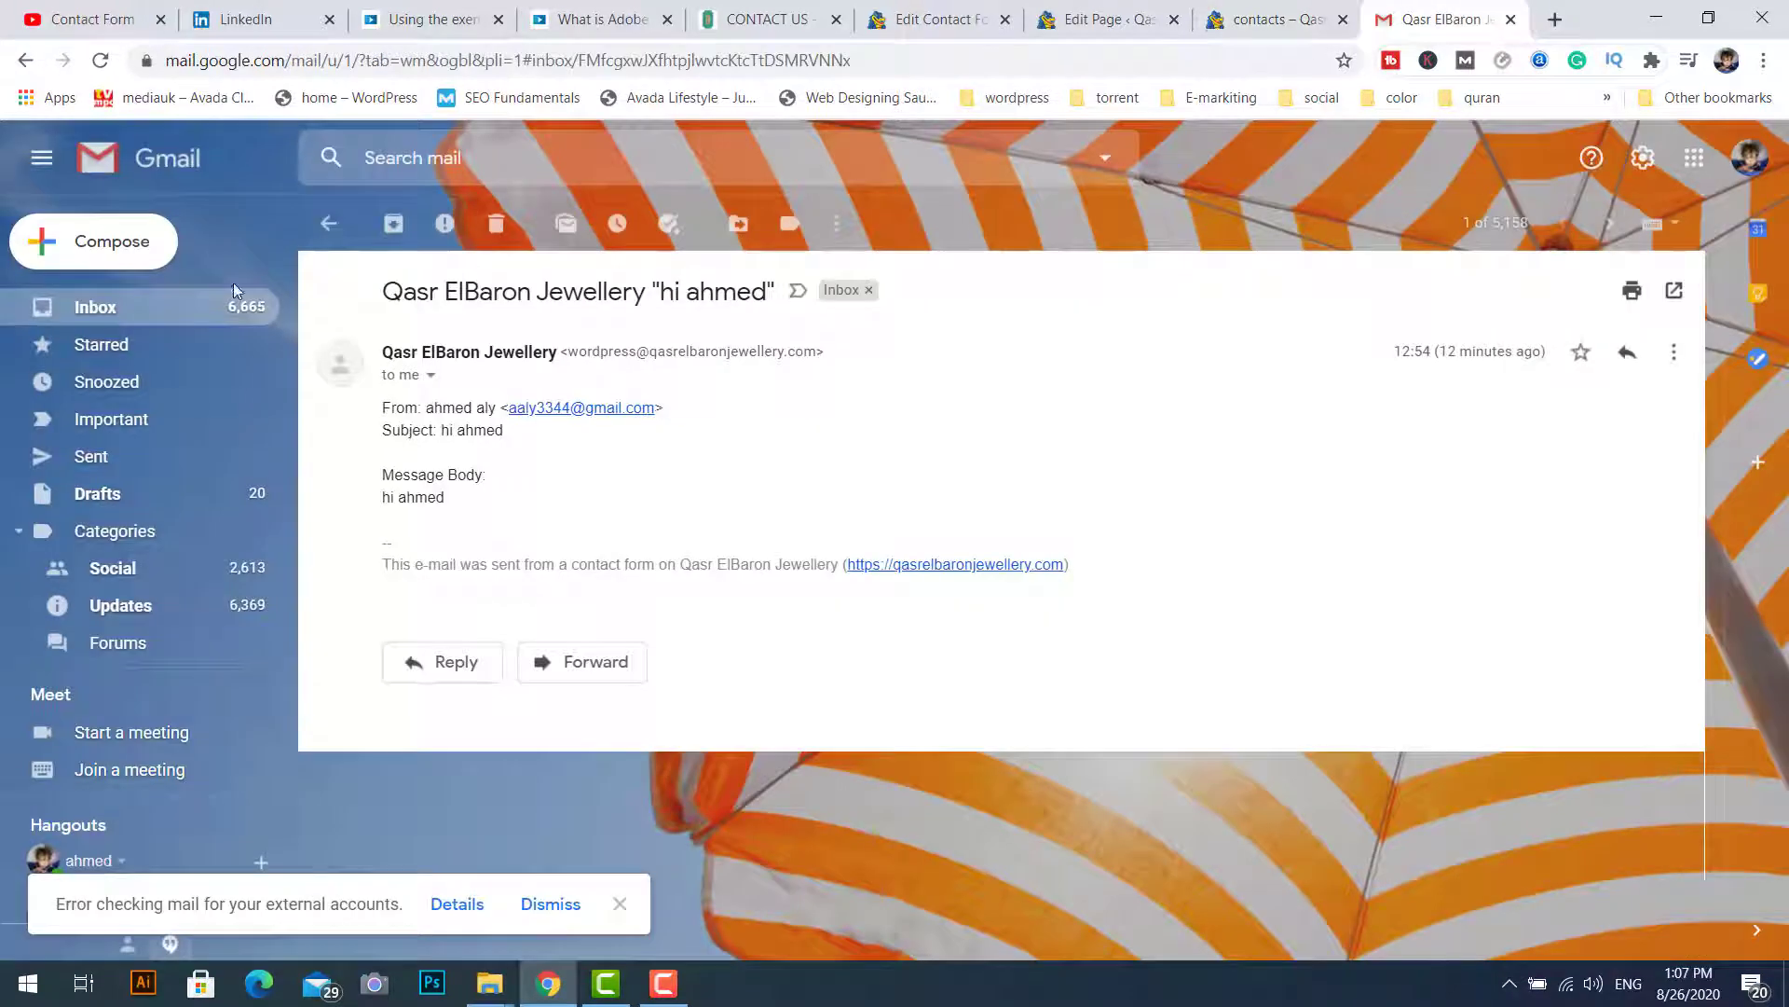
# Step: Open the newest Qasr ElBaron Jewellery form email in the Gmail inbox, reading "Hi I need a website"
pyautogui.click(82, 318)
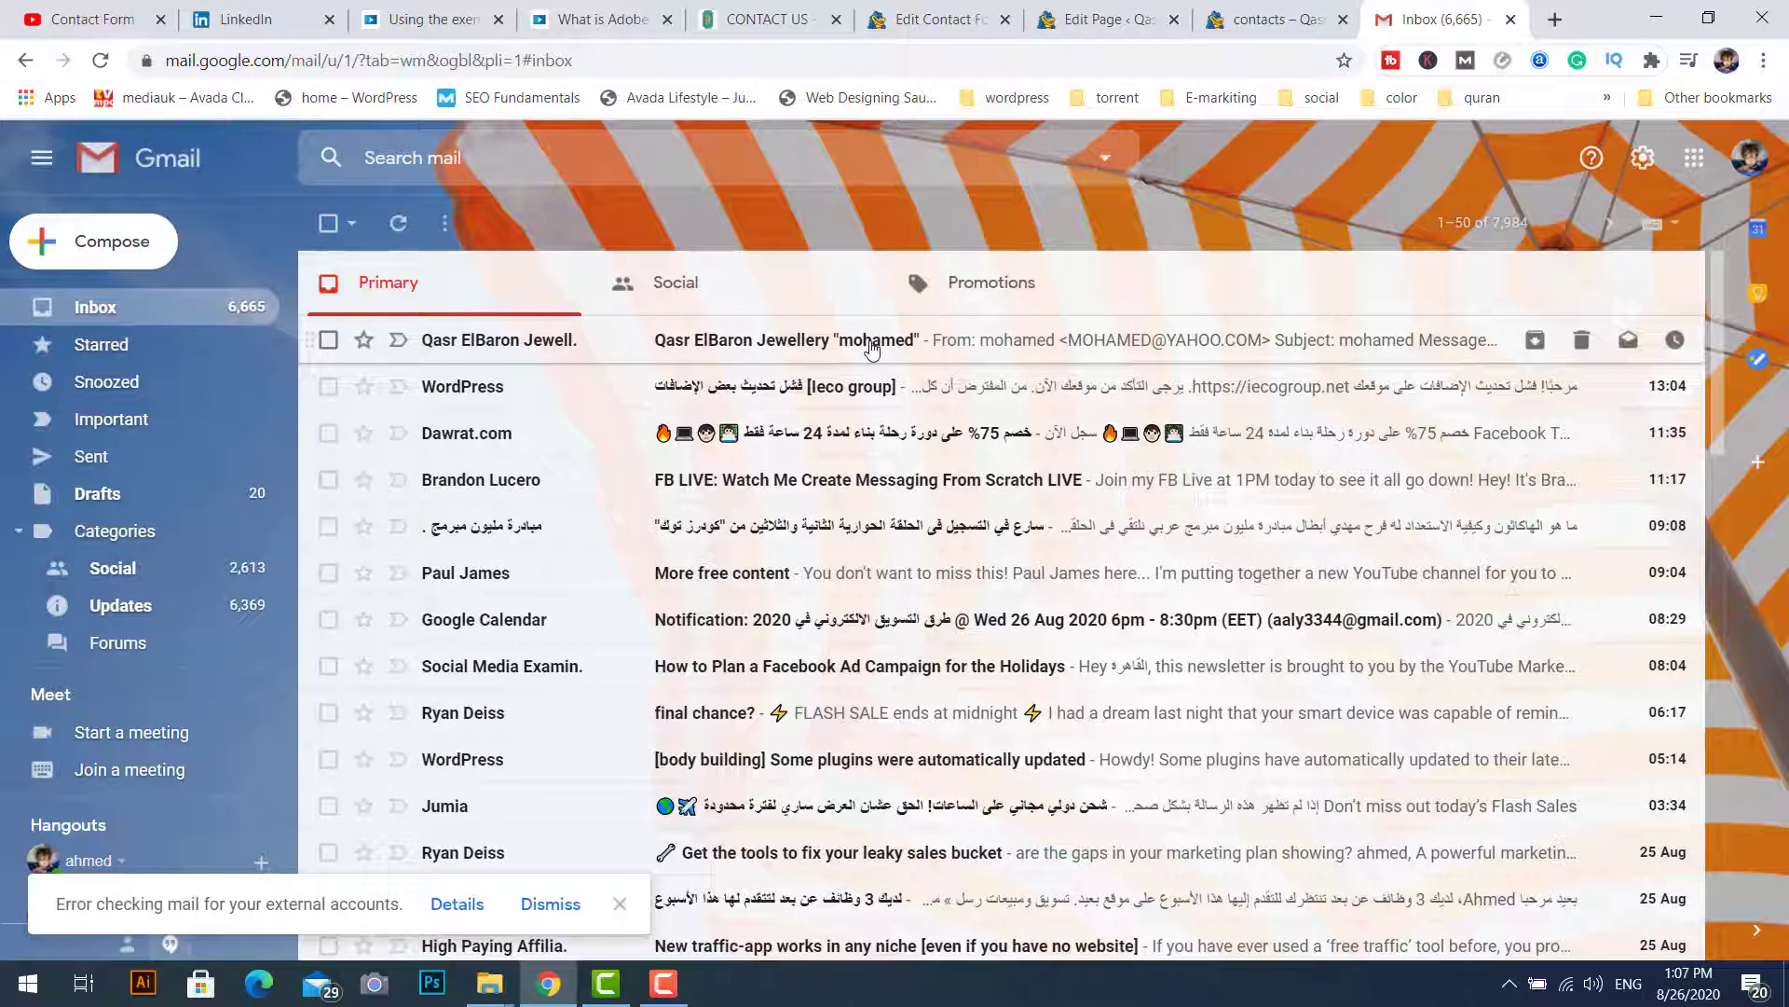
pyautogui.click(1361, 346)
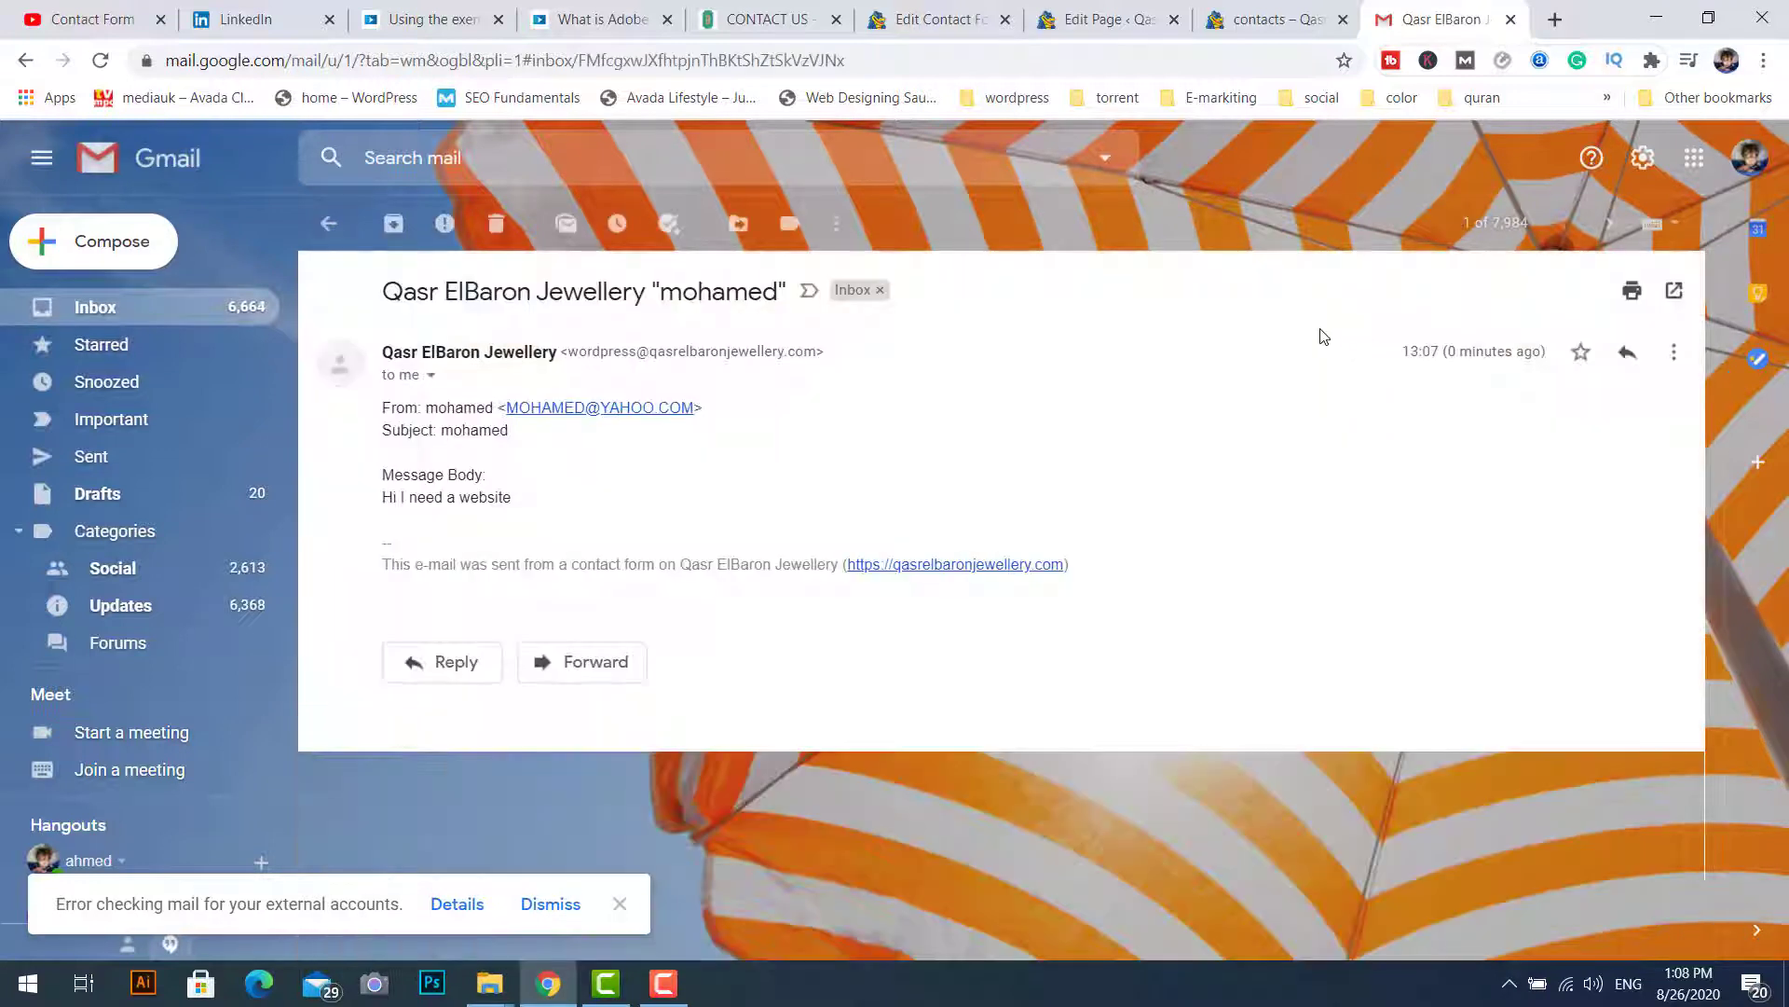